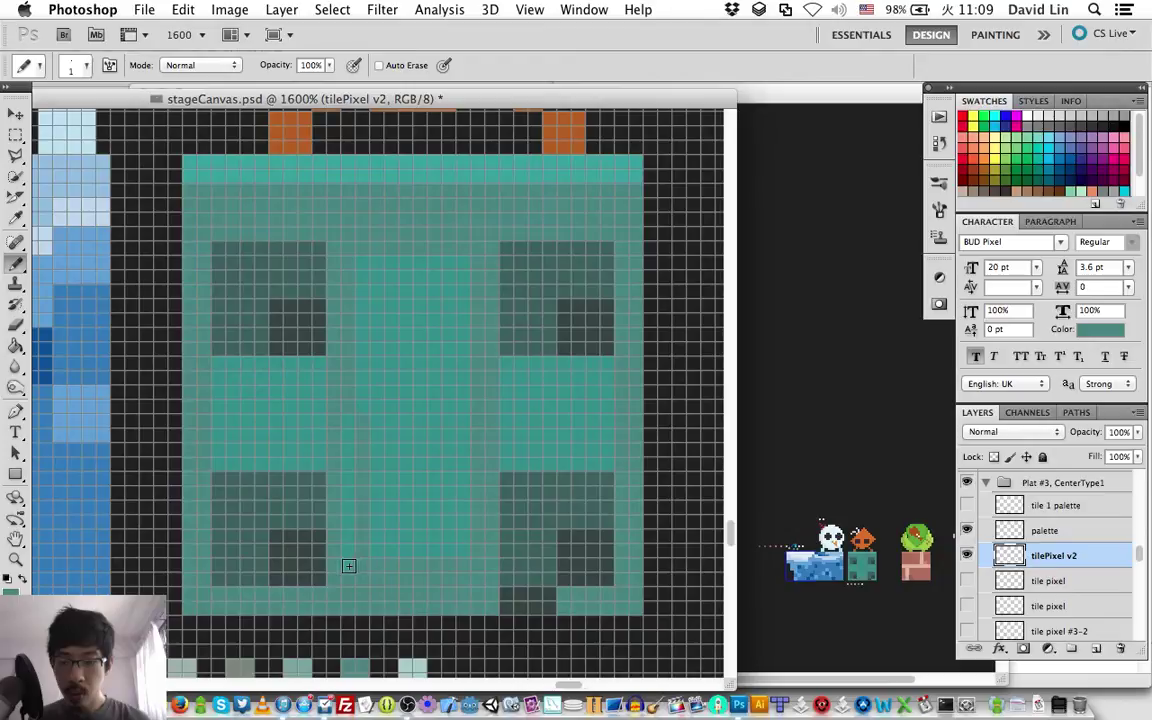
Step: Paint over the light-teal centre patches in base teal, leaving the four dark squares
mouse_move(349, 563)
mouse_down()
mouse_move(362, 259)
mouse_move(463, 260)
mouse_up()
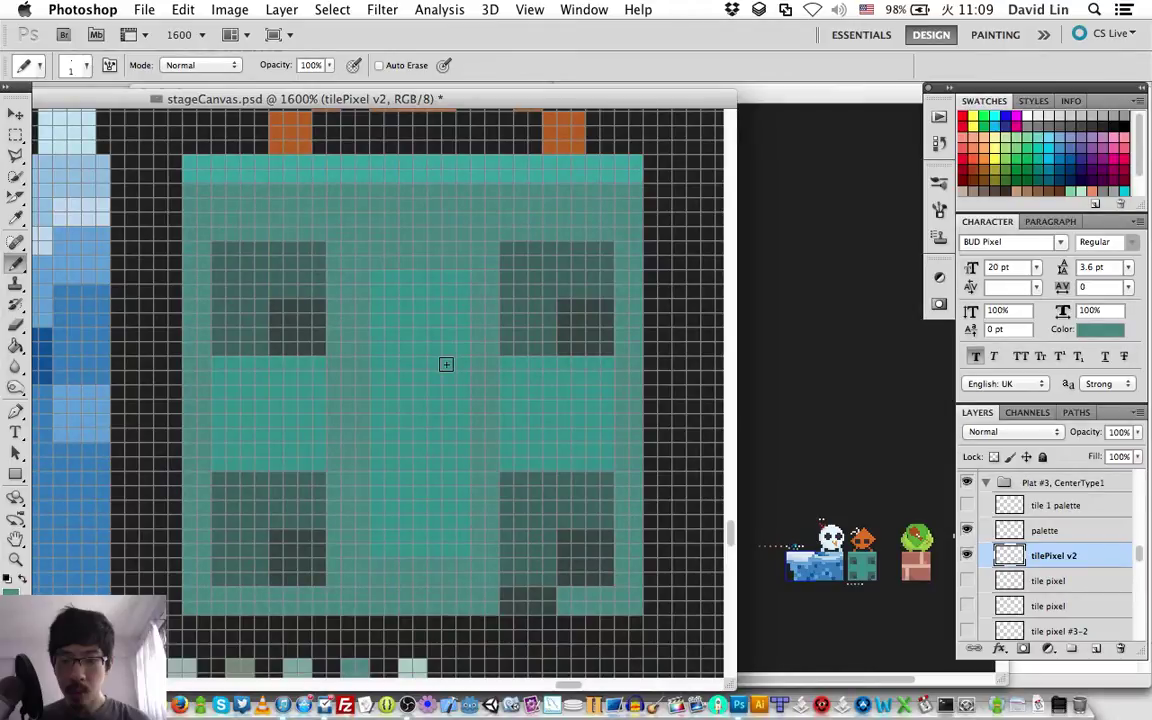
mouse_move(446, 364)
mouse_down()
mouse_move(429, 525)
mouse_move(408, 523)
mouse_move(412, 311)
mouse_up()
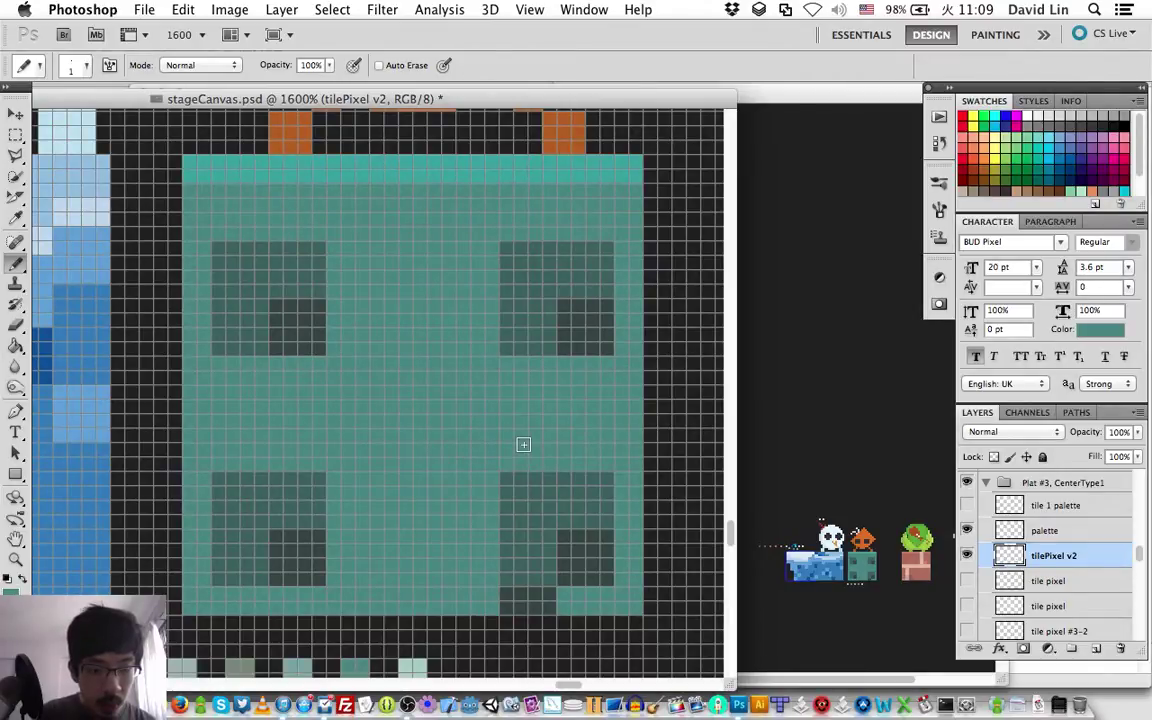
Step: Sample the tile's teal and brighten it from Brightness 52 to 62 (5c9e9c)
key(i)
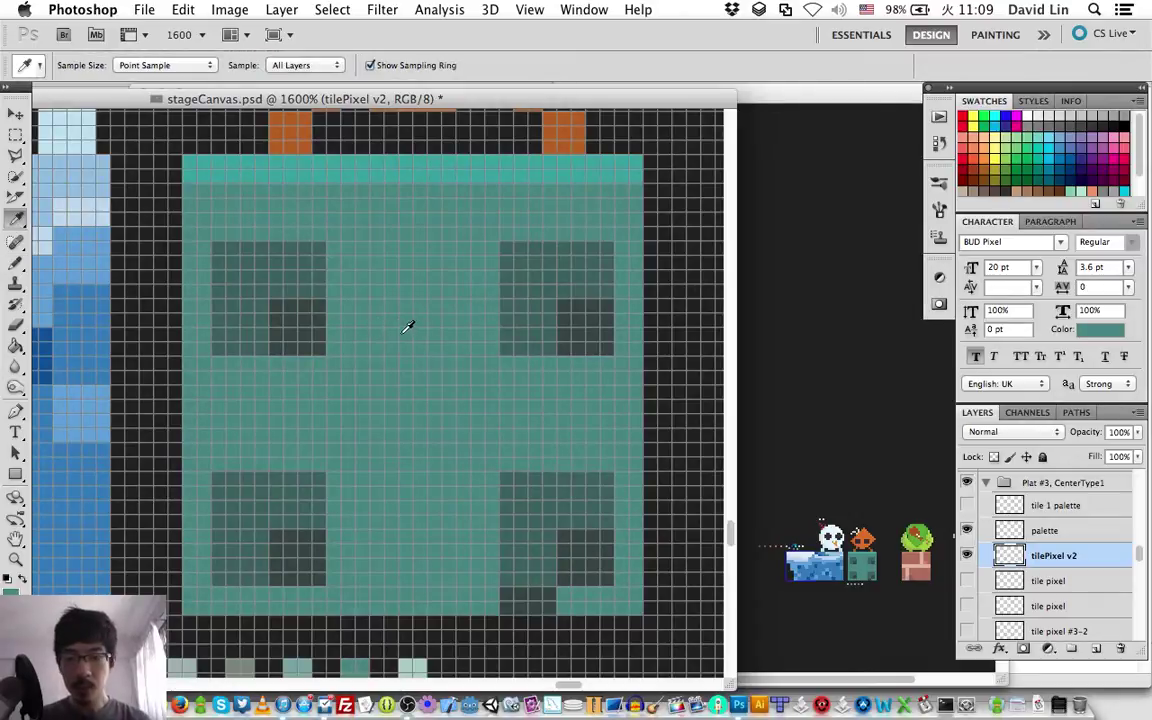
click(421, 332)
key(b)
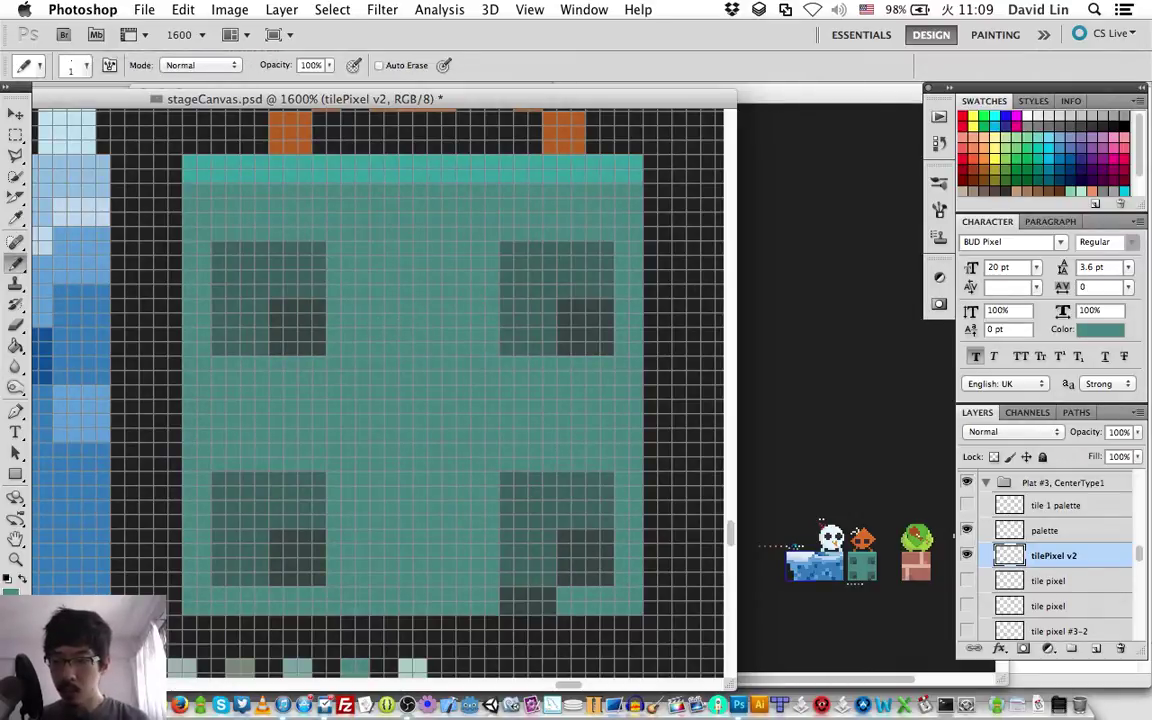
click(12, 590)
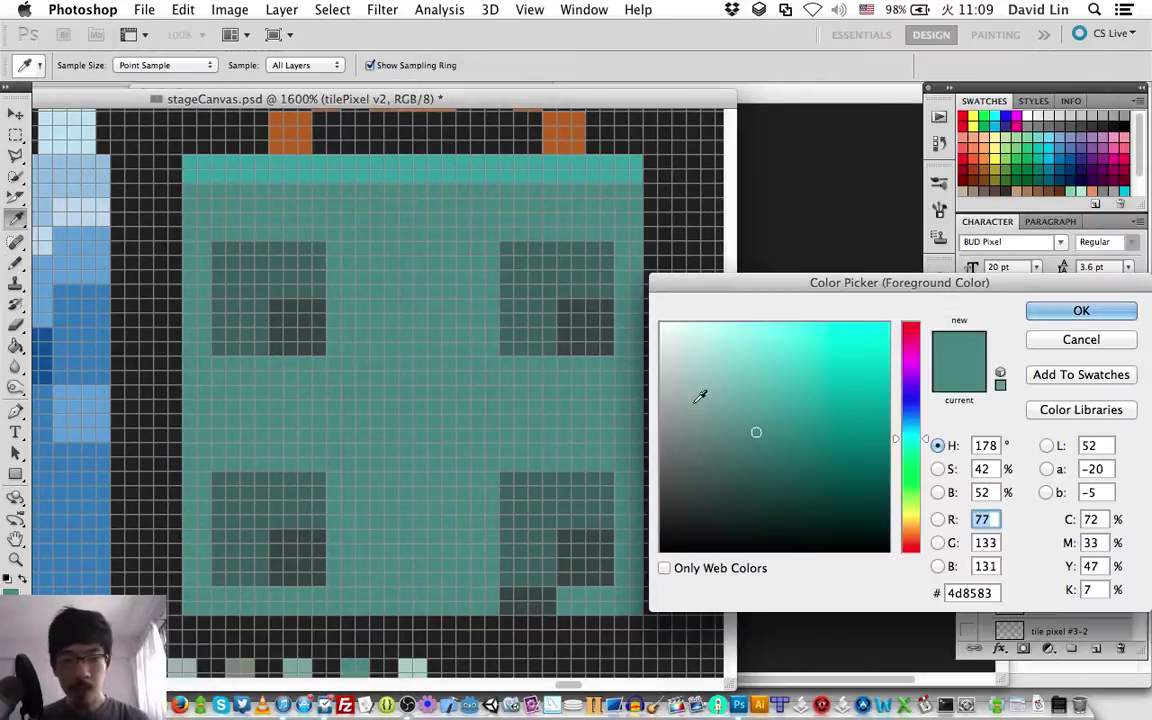
click(756, 409)
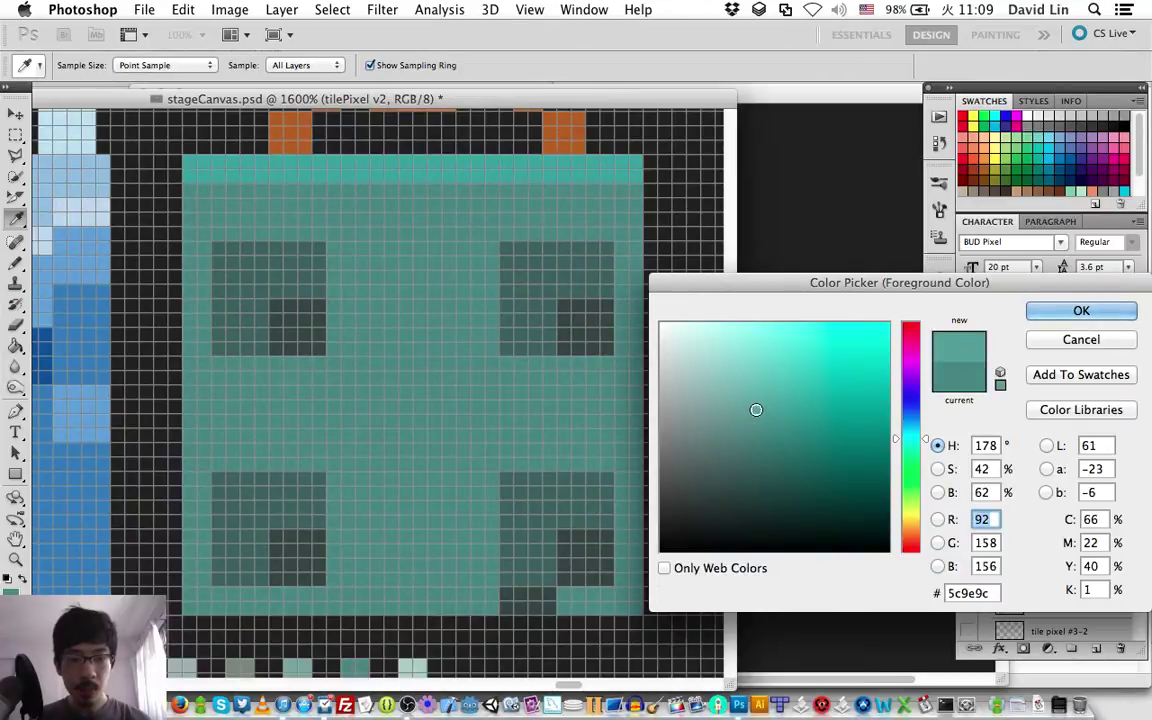
key(Return)
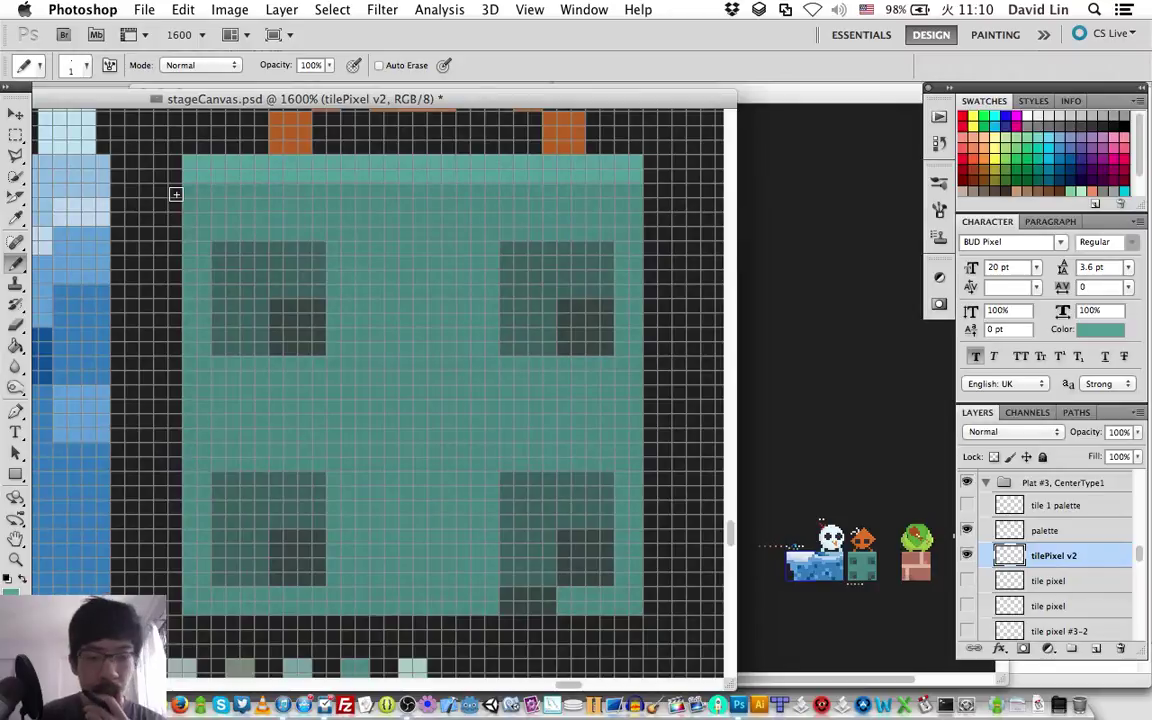
Step: Sample the light grey-teal swatch and pencil a pale line across the tile's top row
scroll(353, 315, down, 3)
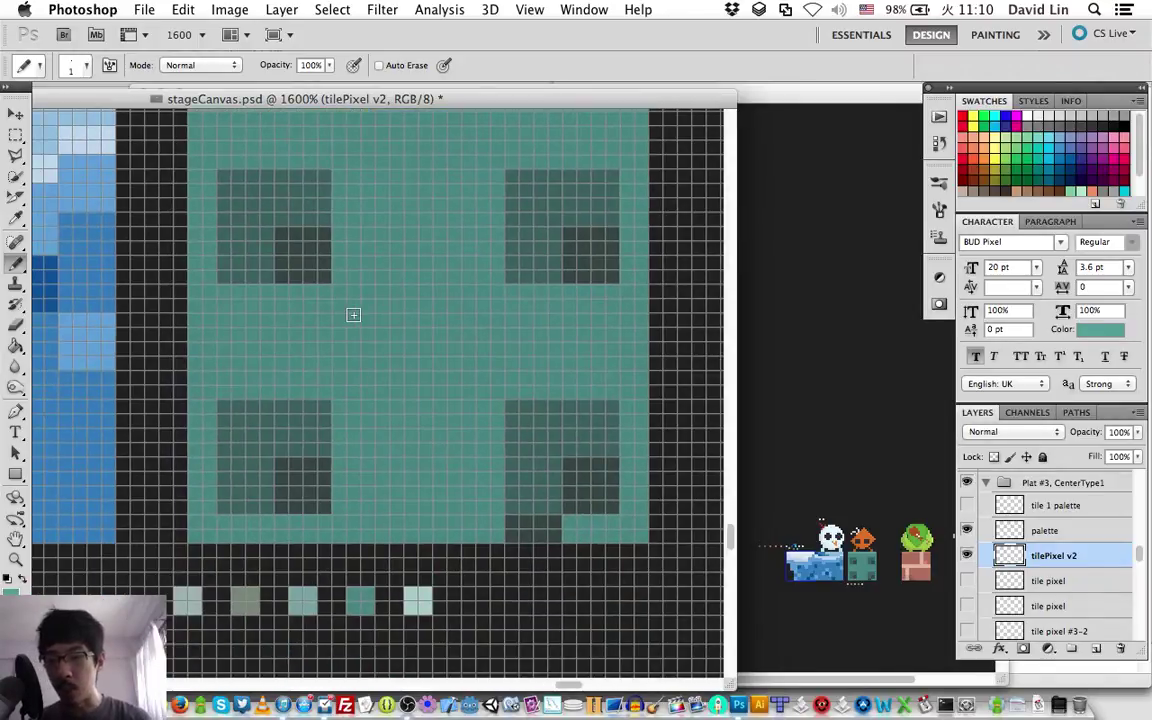
key(i)
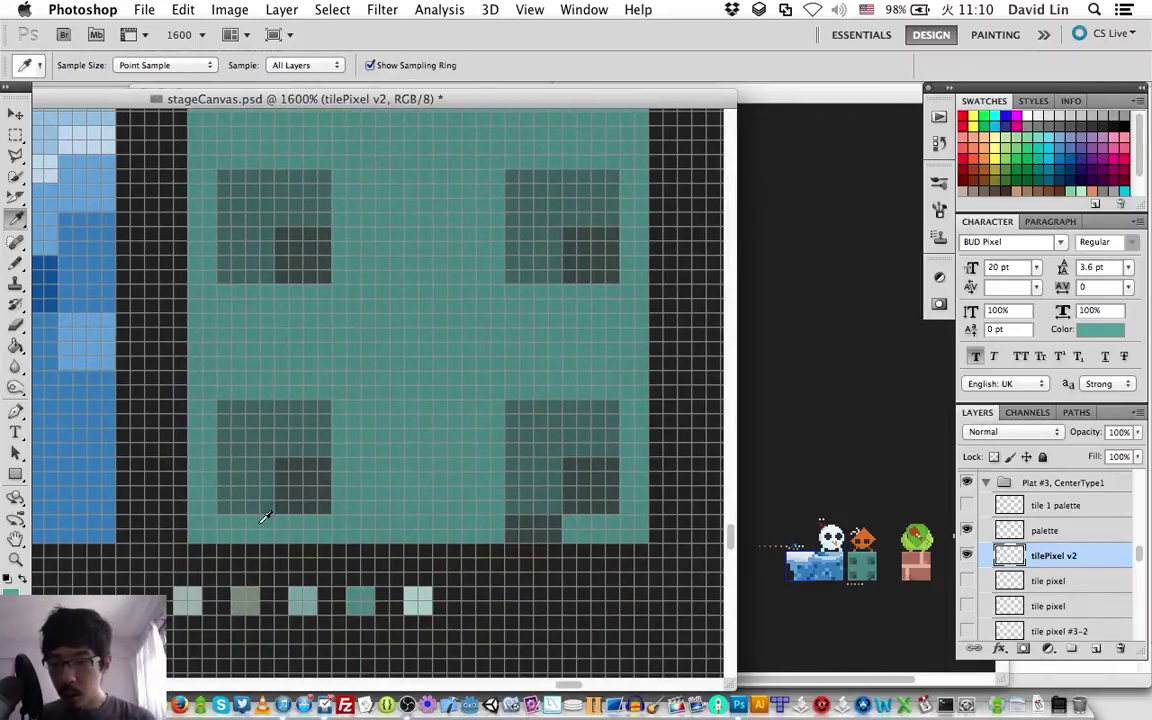
click(197, 599)
key(b)
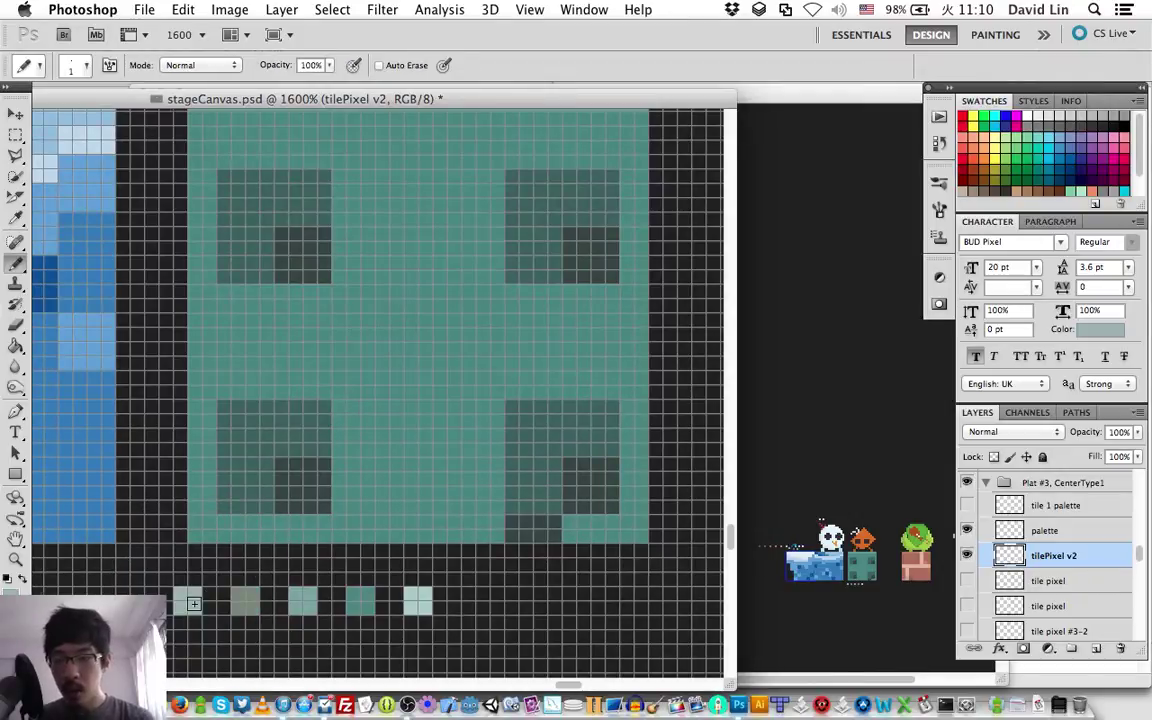
scroll(194, 603, up, 8)
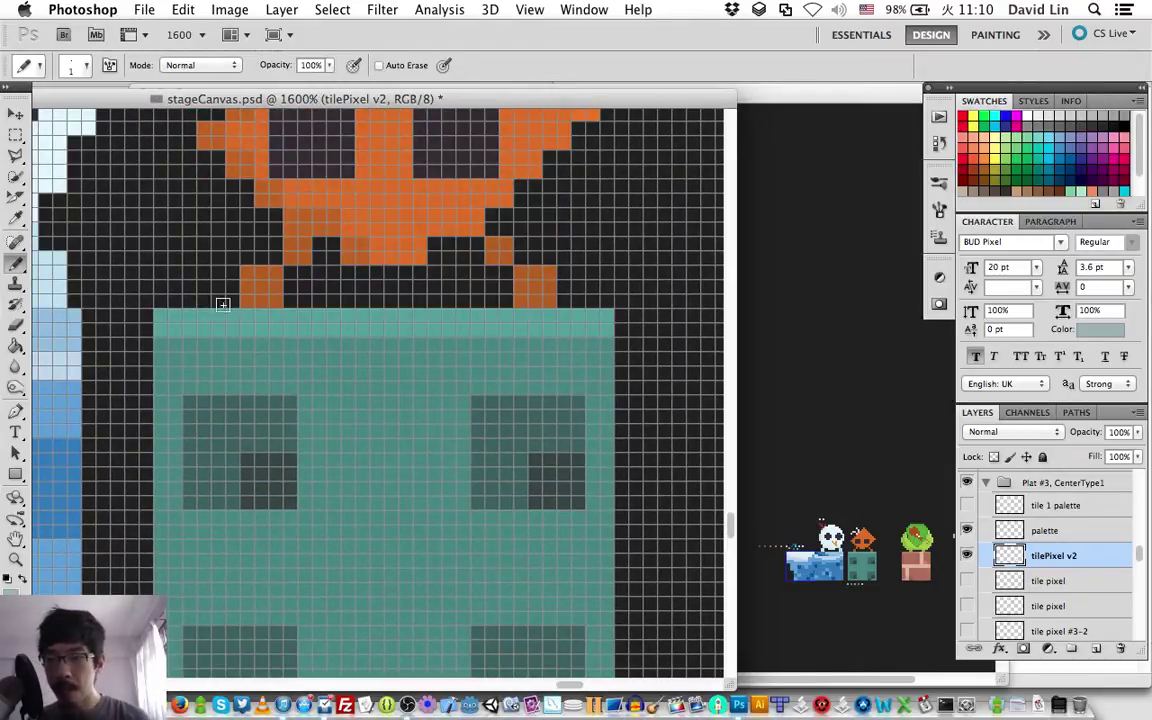
click(160, 316)
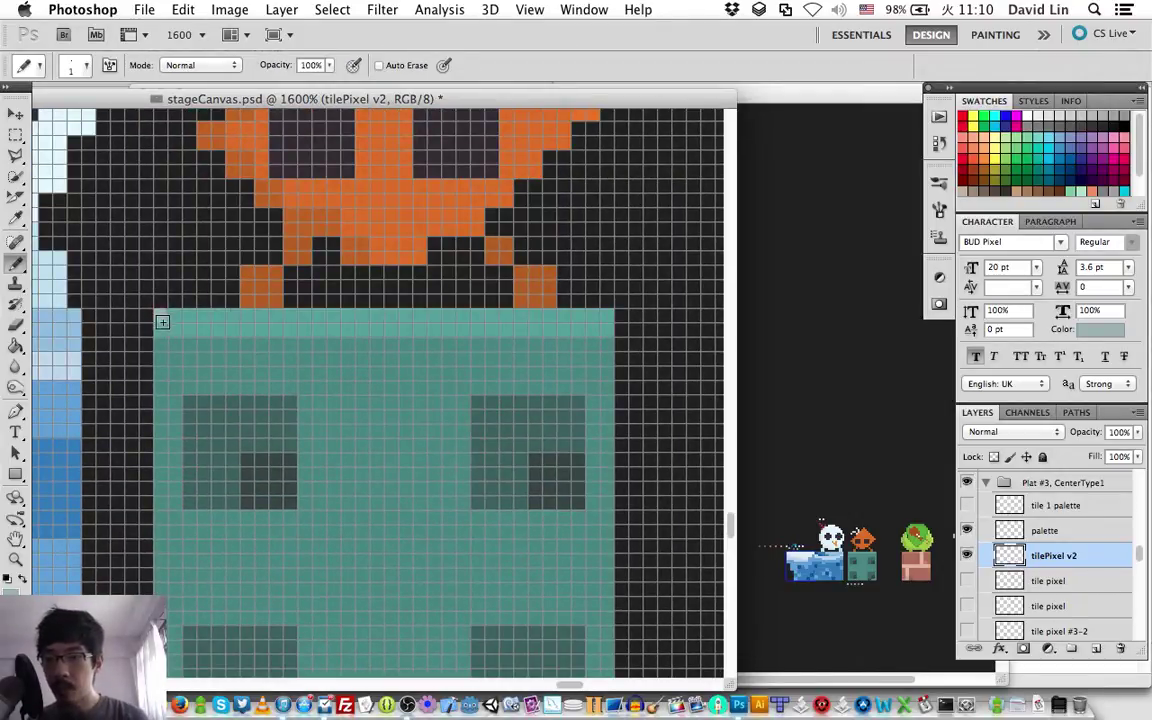
shift+click(599, 316)
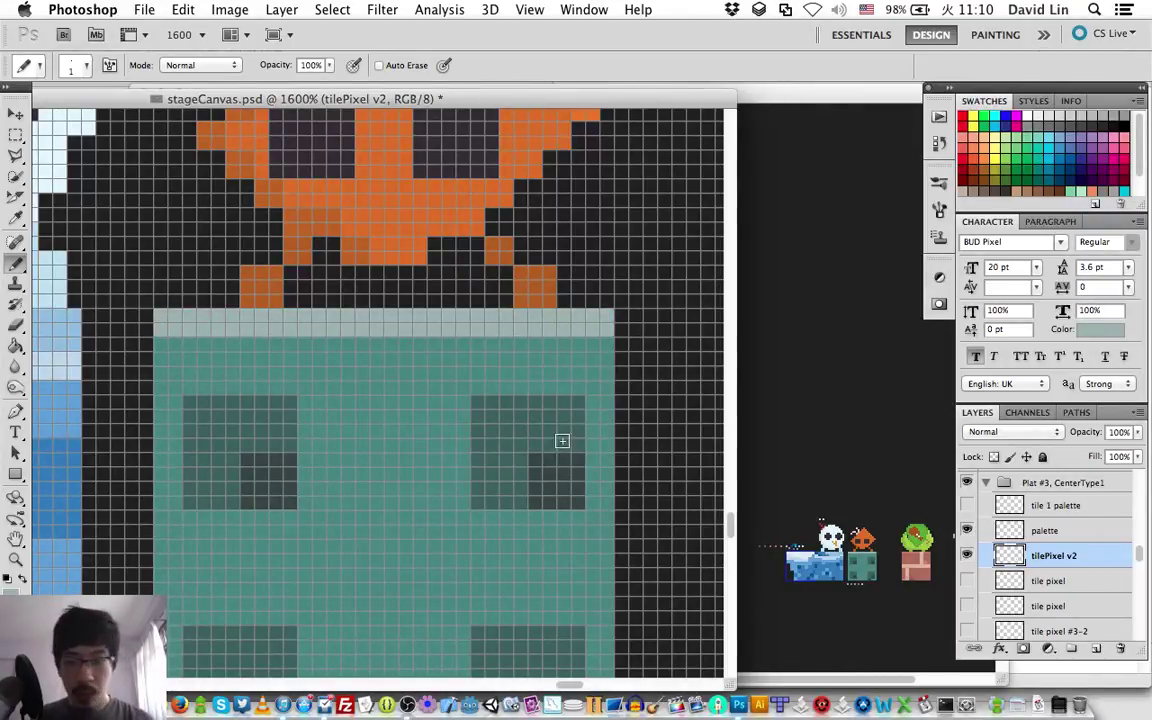
Step: Take the grey-green palette swatch as the Pencil colour
scroll(545, 417, down, 3)
scroll(545, 417, left, 2)
scroll(541, 406, down, 1)
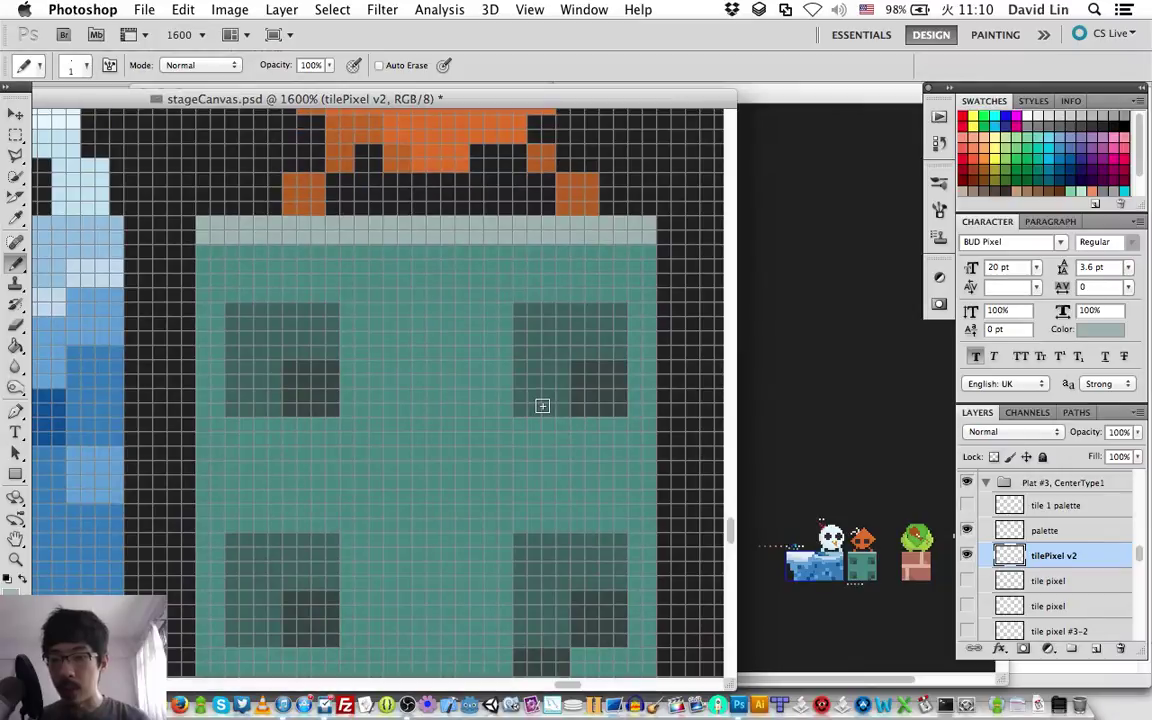
scroll(542, 406, down, 6)
scroll(542, 406, right, 2)
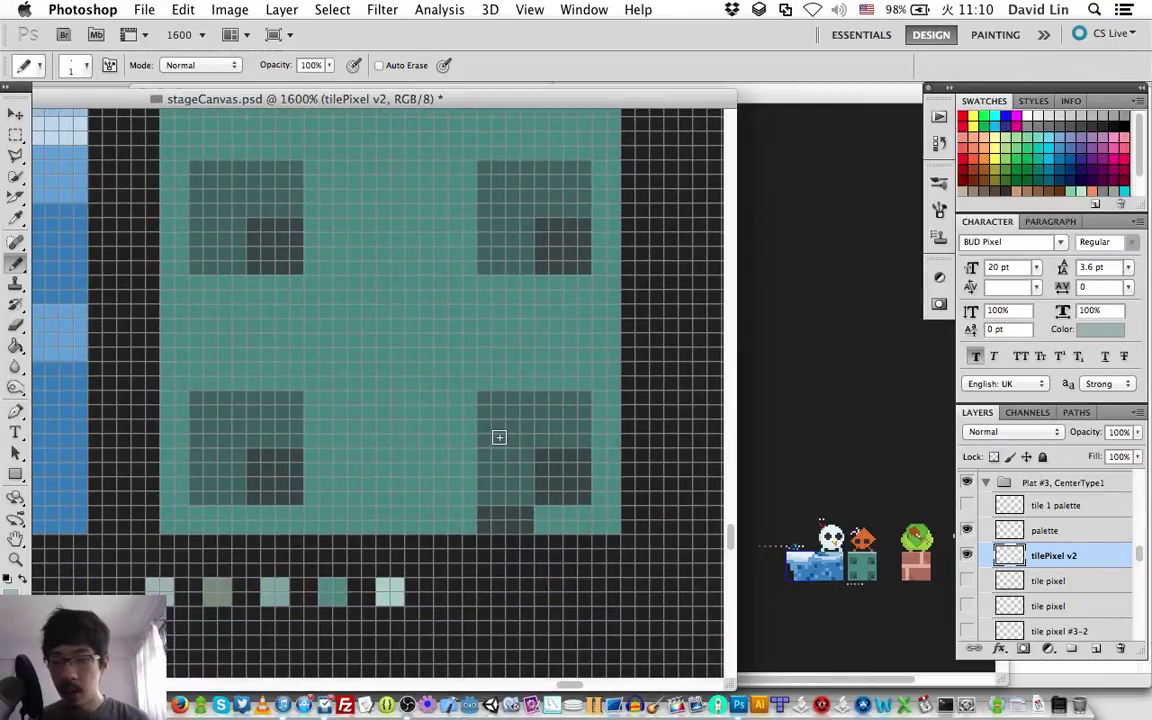
key(i)
click(239, 541)
key(b)
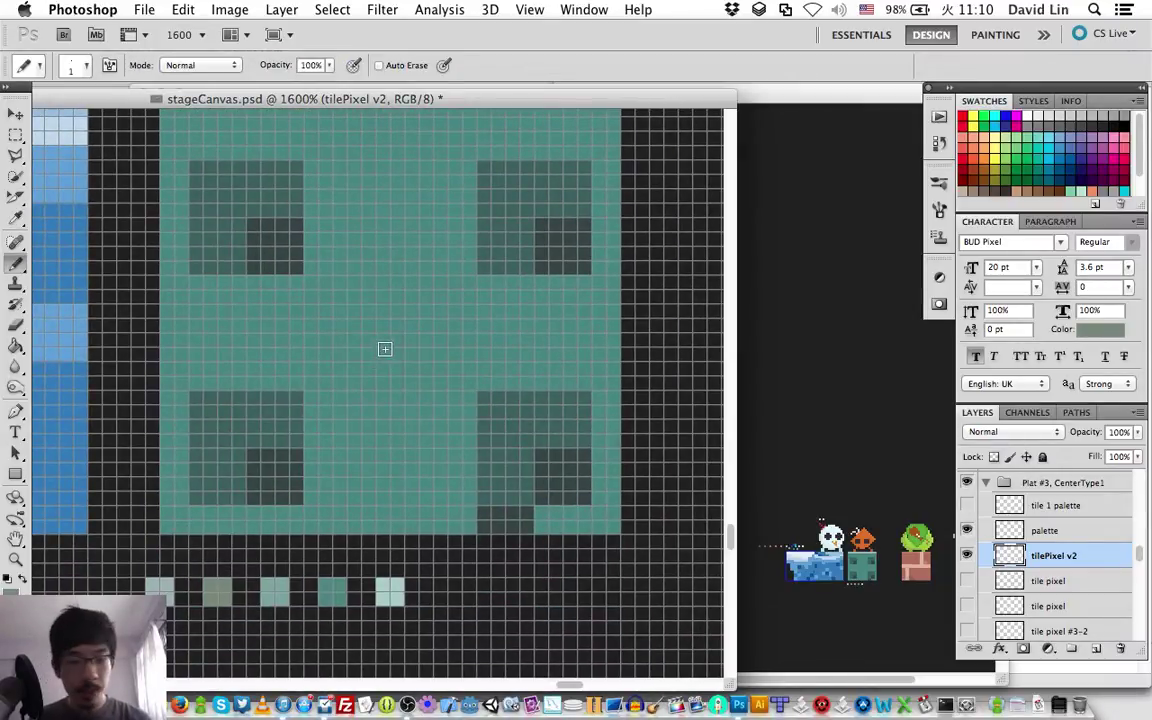
Step: Paint grey-green rows filling the band beneath the pale top rim
scroll(380, 350, up, 3)
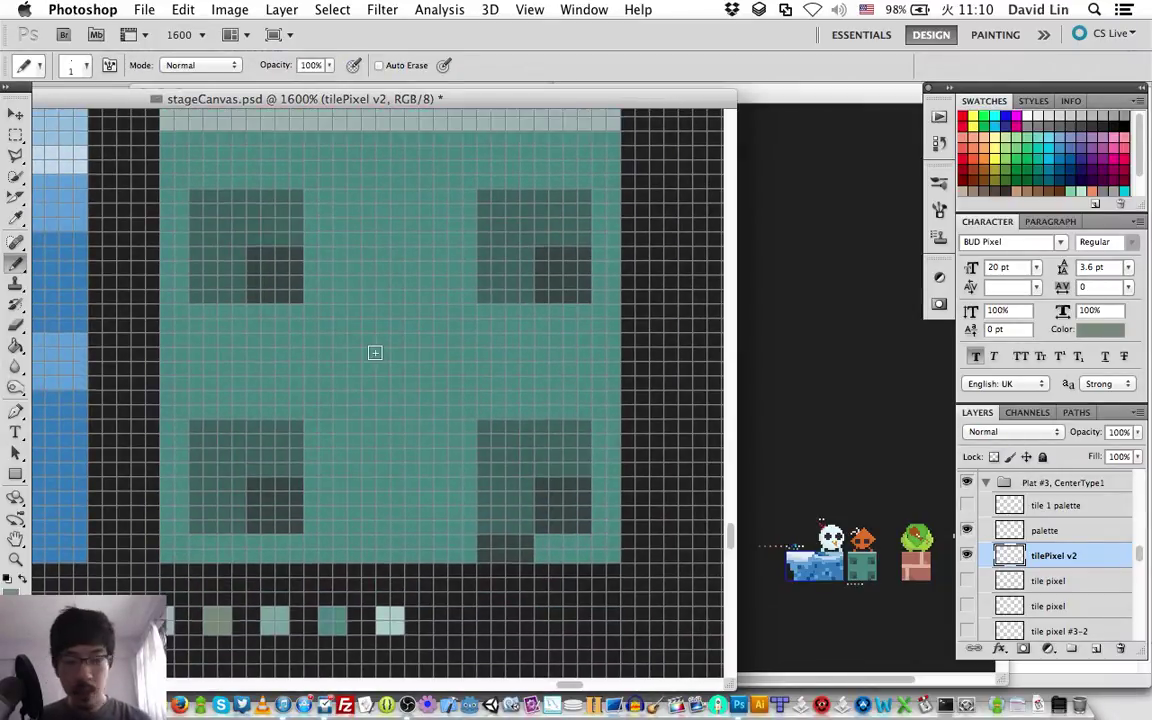
click(167, 155)
shift+click(613, 151)
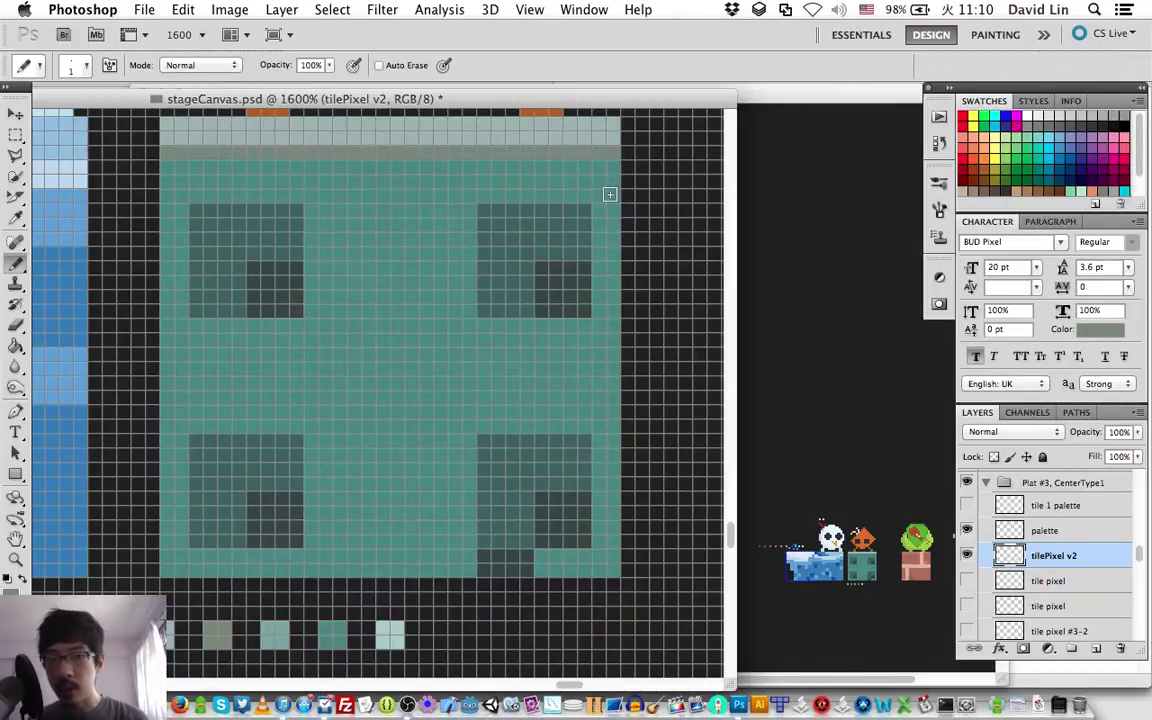
shift+click(609, 190)
shift+click(165, 192)
shift+click(167, 160)
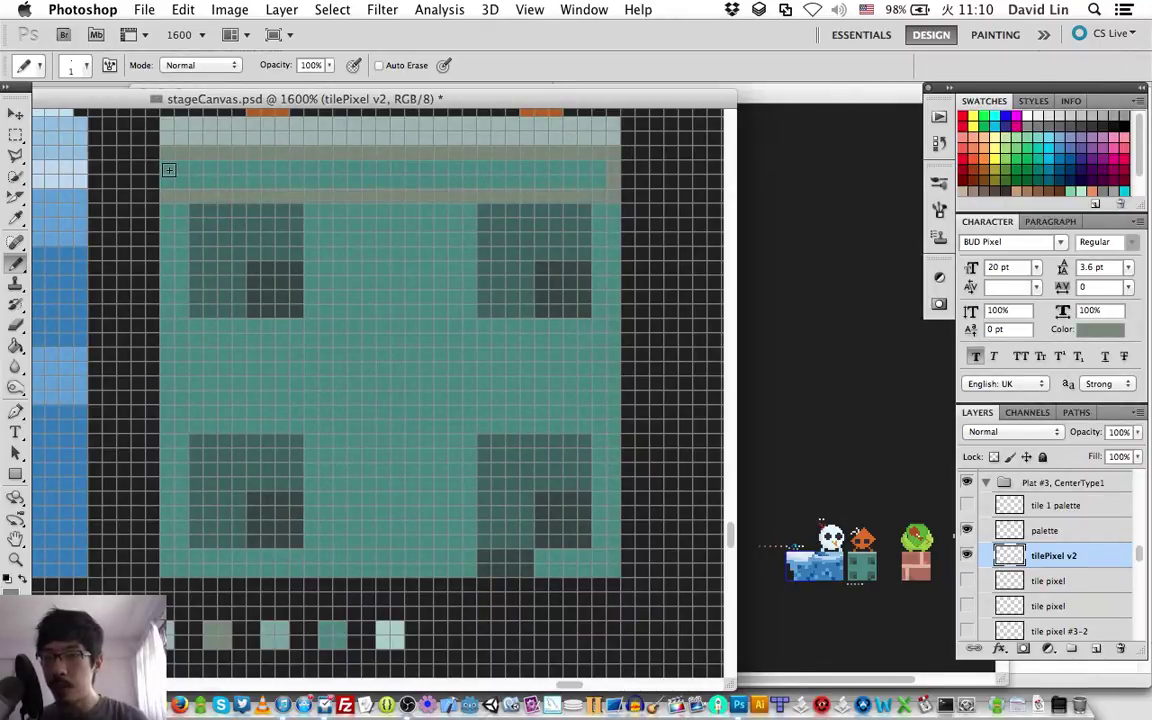
shift+click(599, 168)
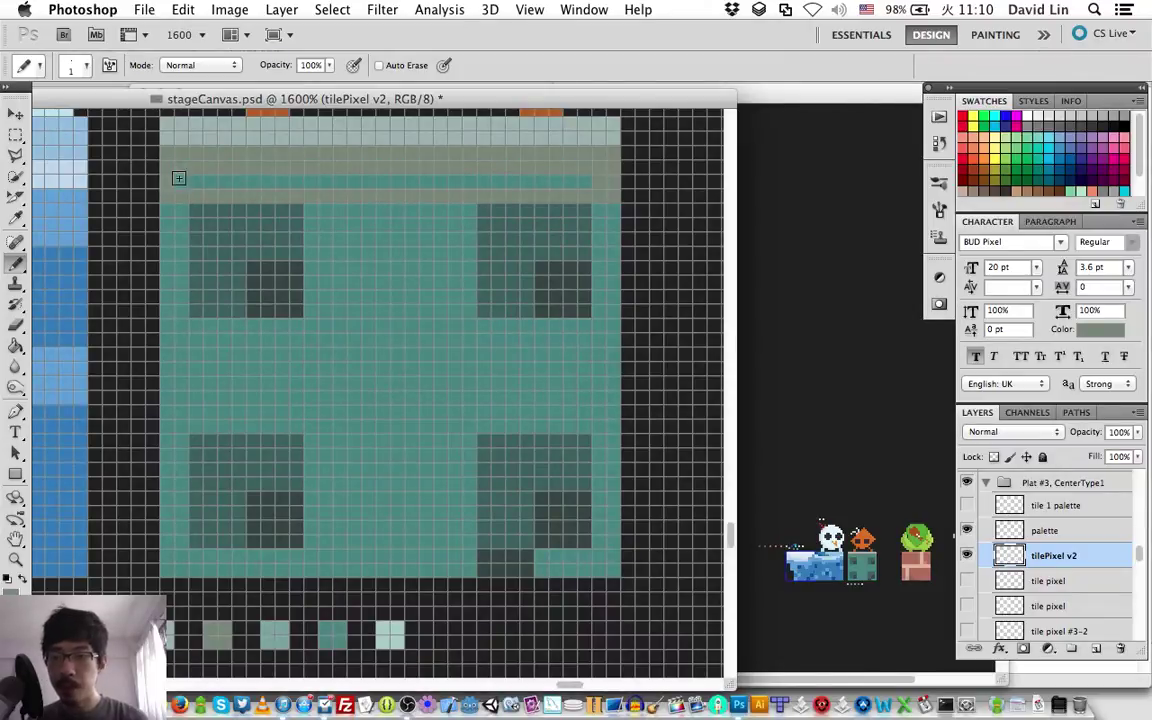
shift+click(178, 178)
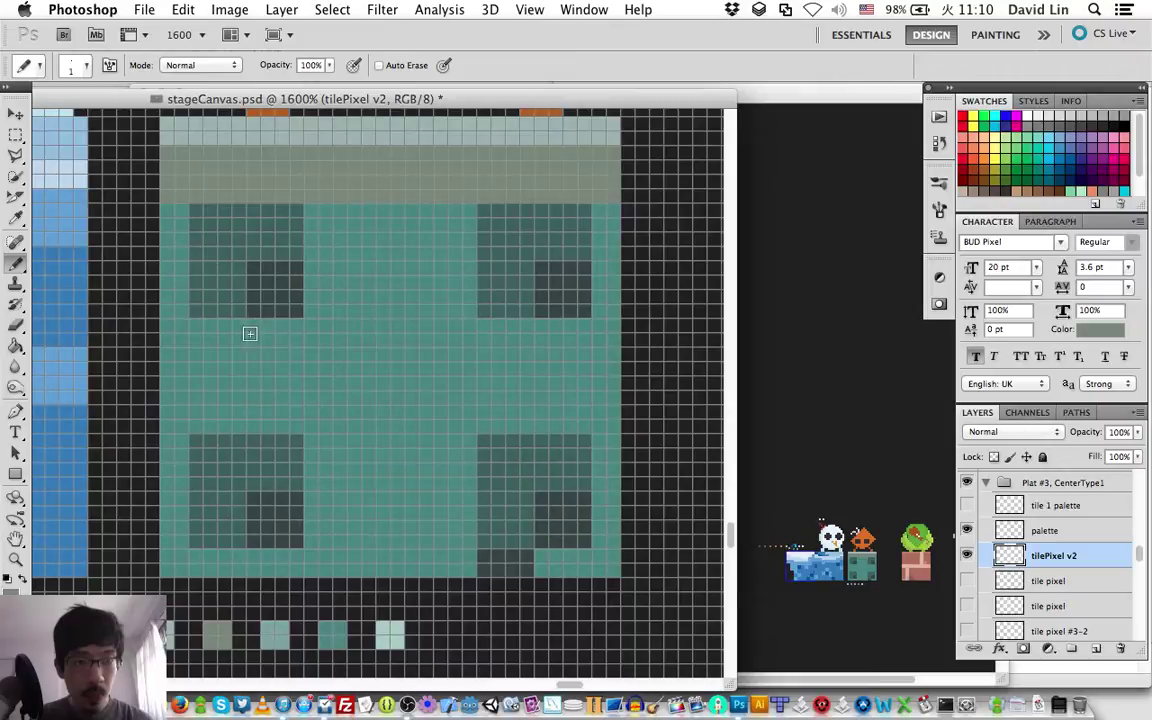
Step: Paint grey-green columns down the tile's left and right edges
shift+click(178, 565)
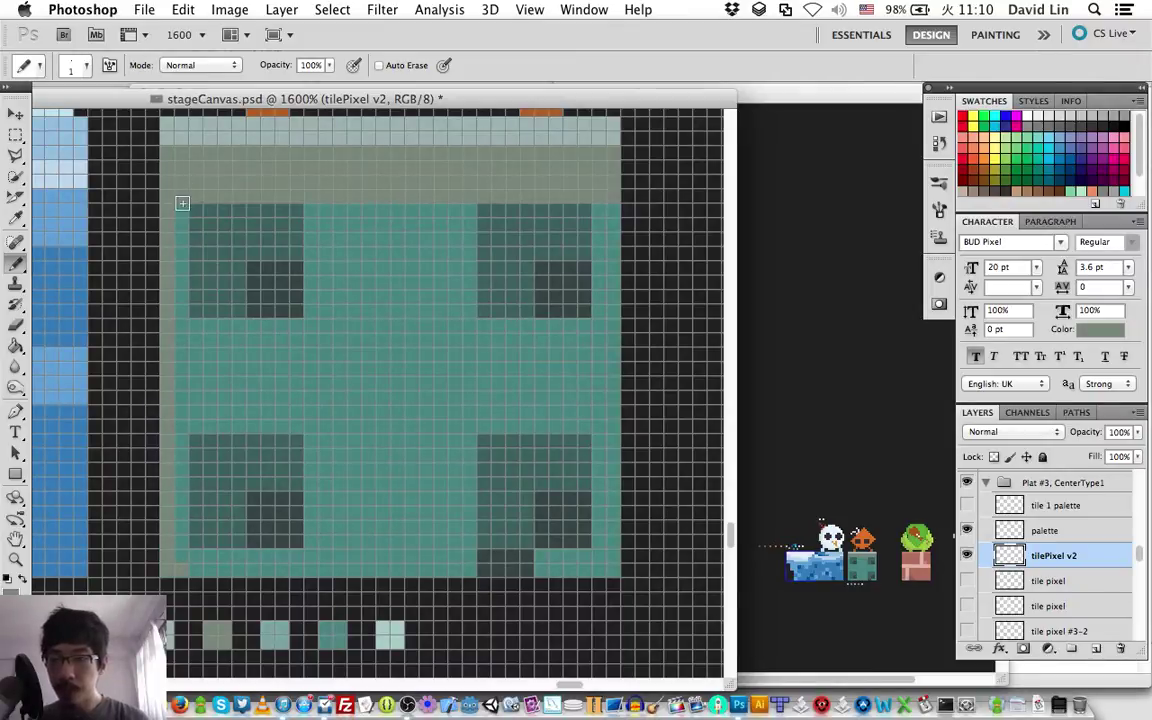
shift+click(180, 200)
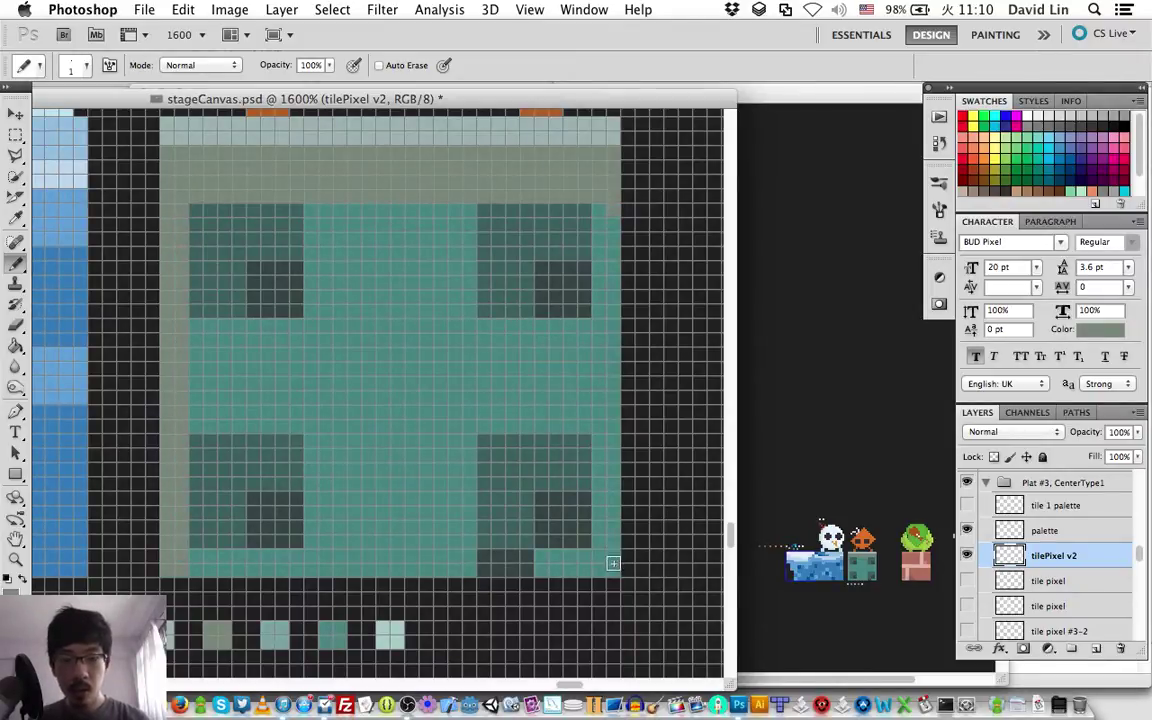
click(611, 566)
shift+click(600, 207)
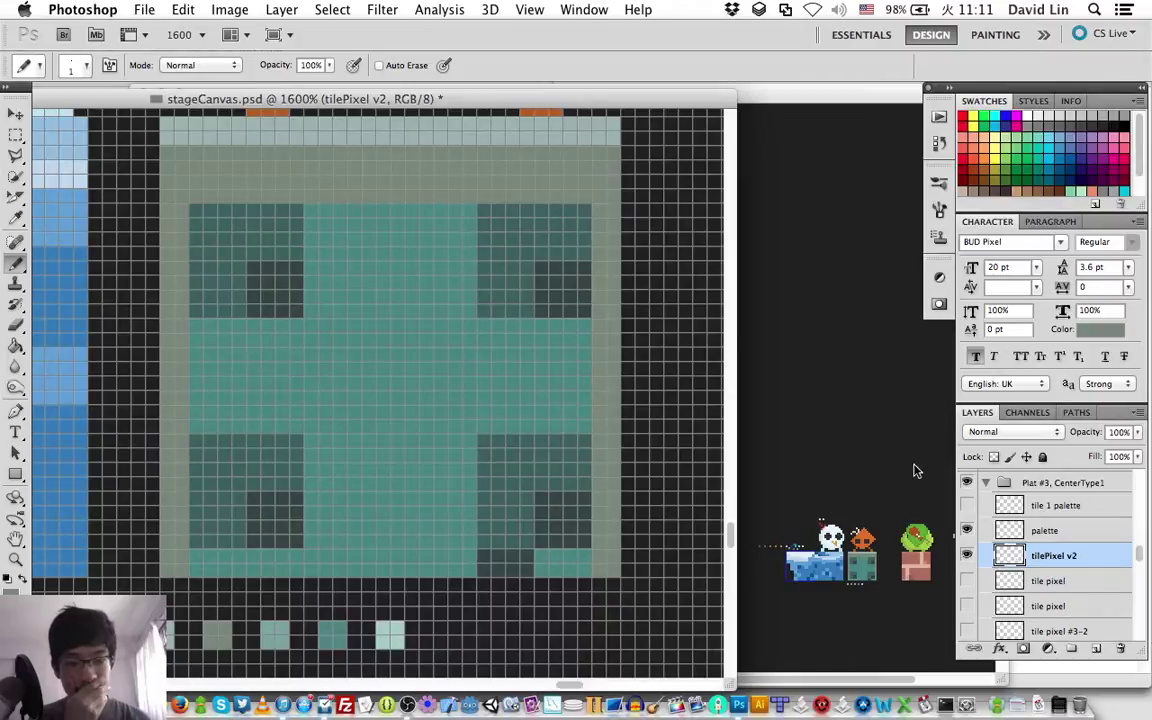
Step: Duplicate the tile layer, hide the copy, and rename the original 'main color'
key(super+j)
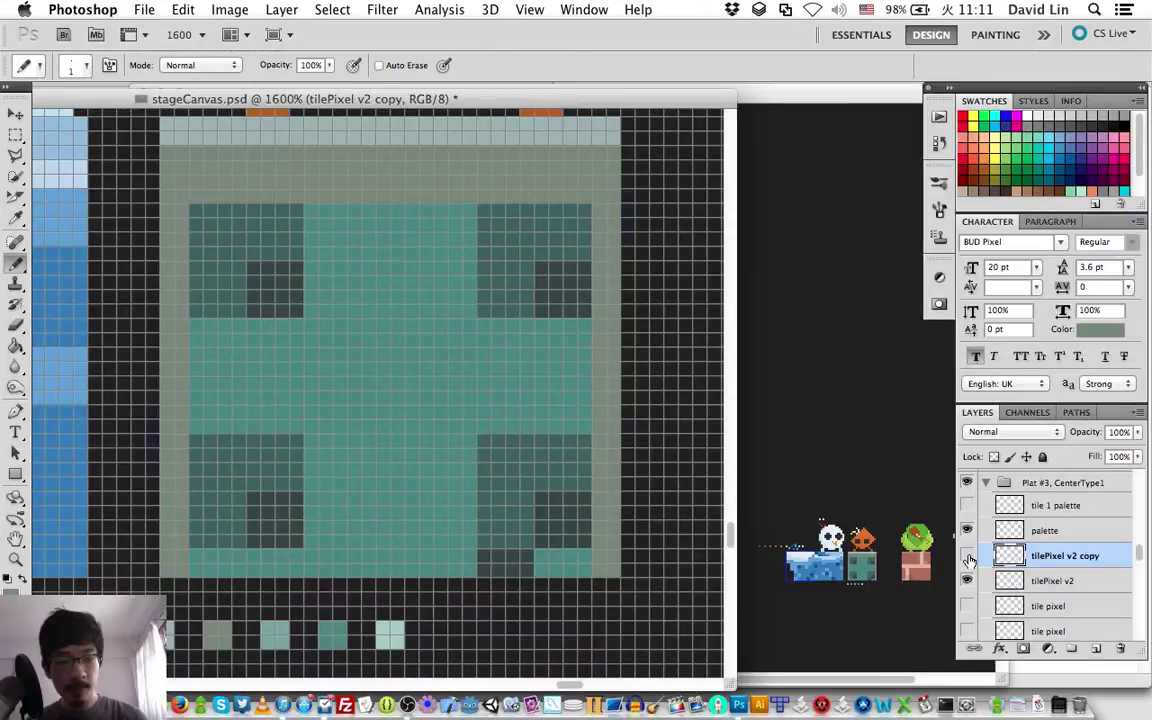
click(967, 556)
click(1010, 591)
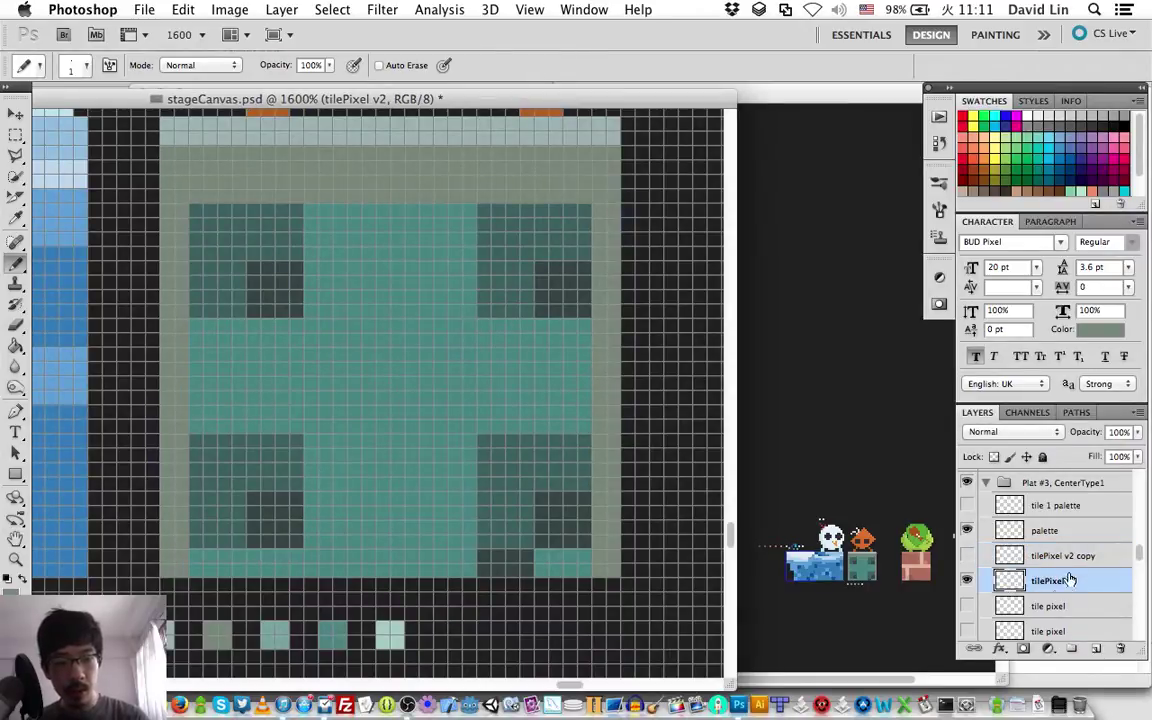
double_click(1052, 581)
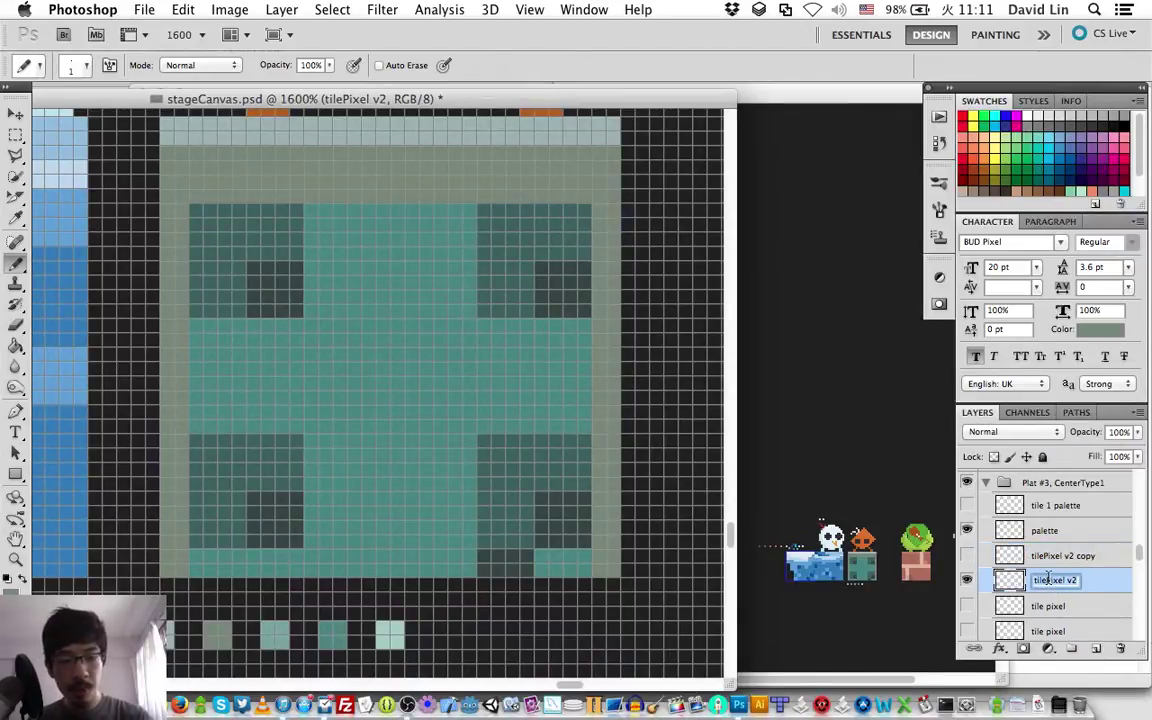
text(main color)
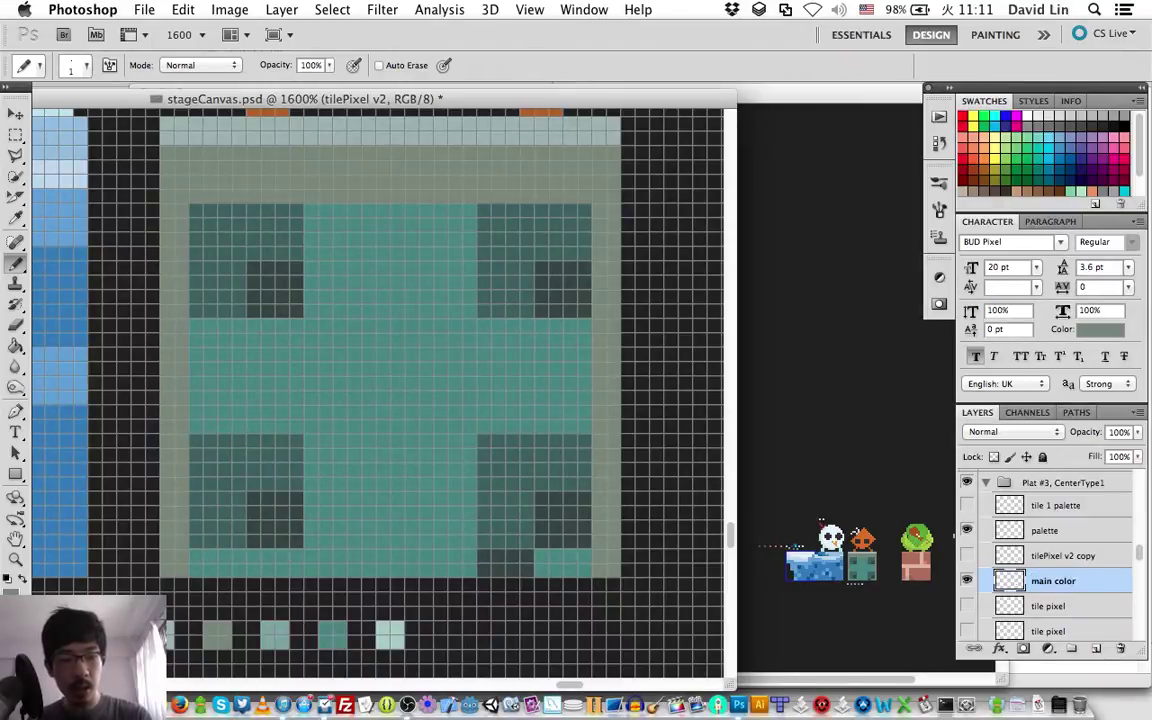
key(Return)
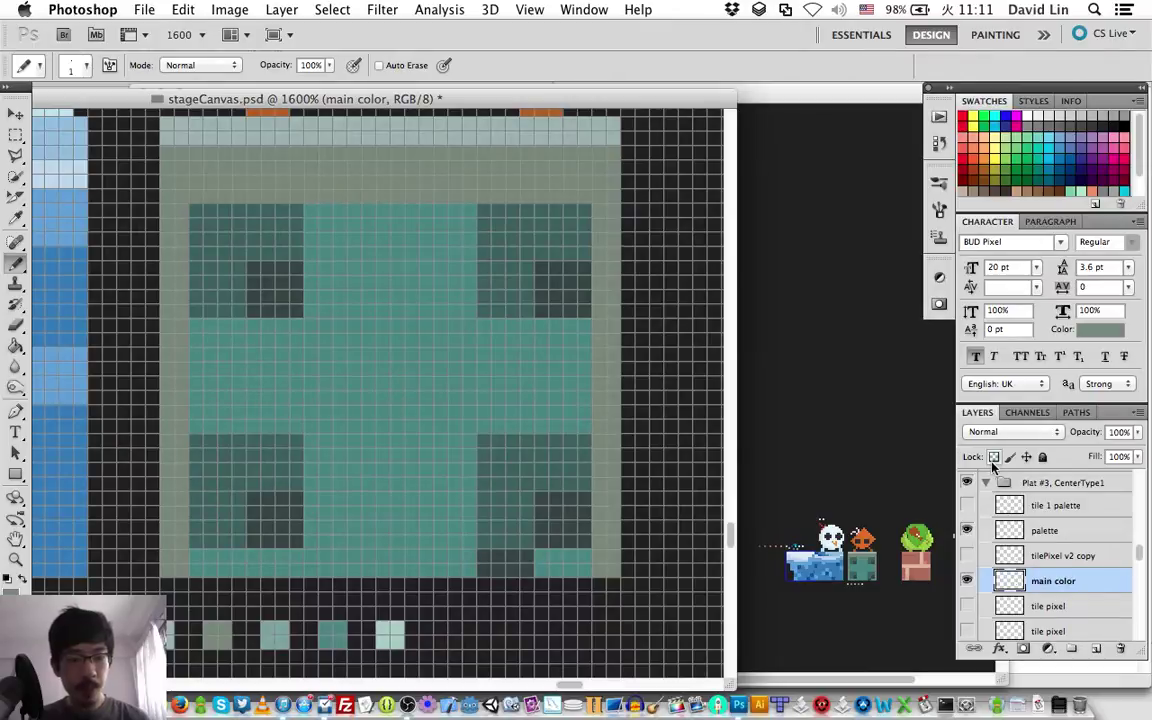
Step: With an 11 px Pencil, cover main color in grey-green, then show and select tilePixel v2 copy
right_click(426, 393)
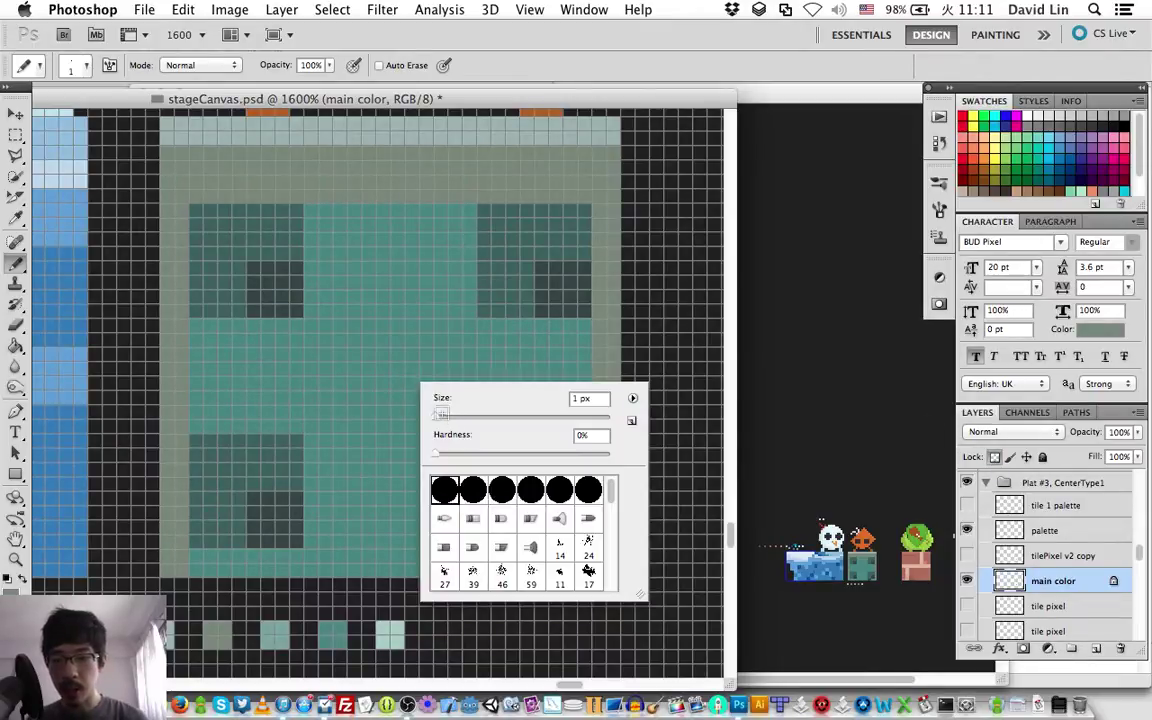
text(11)
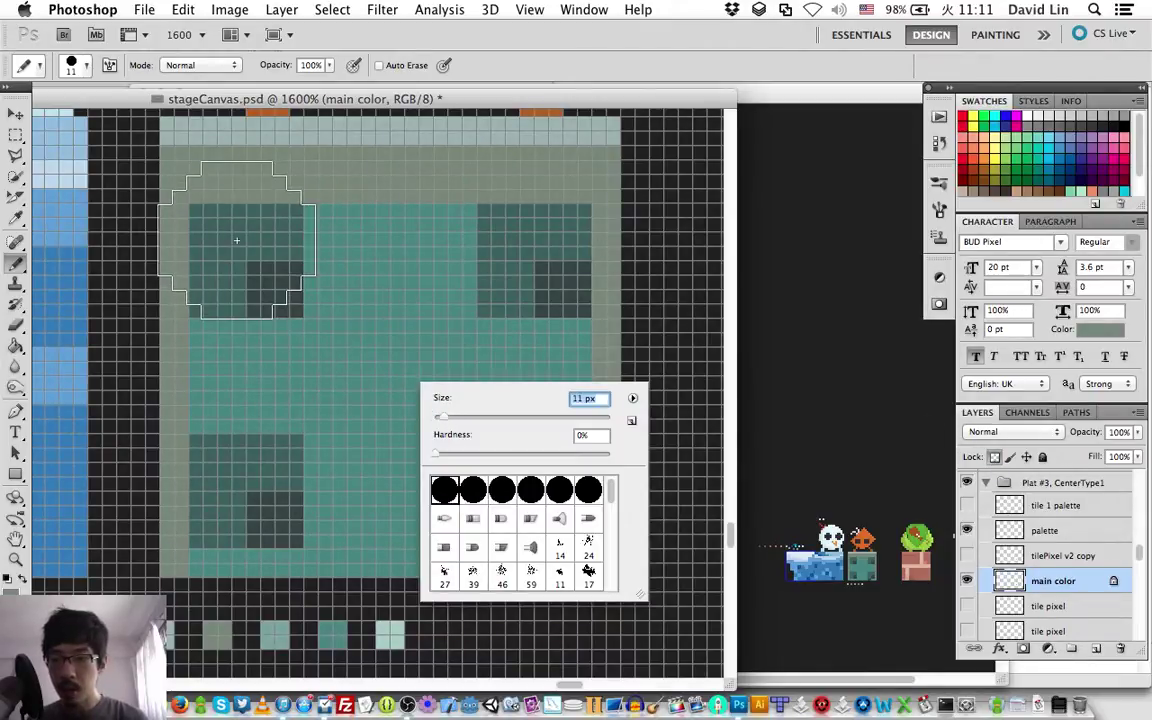
key(Return)
mouse_move(250, 252)
mouse_down()
mouse_move(230, 530)
mouse_move(398, 524)
mouse_move(576, 548)
mouse_move(506, 473)
mouse_move(394, 434)
mouse_move(333, 392)
mouse_move(509, 392)
mouse_move(586, 377)
mouse_move(428, 315)
mouse_move(574, 462)
mouse_move(628, 466)
mouse_up()
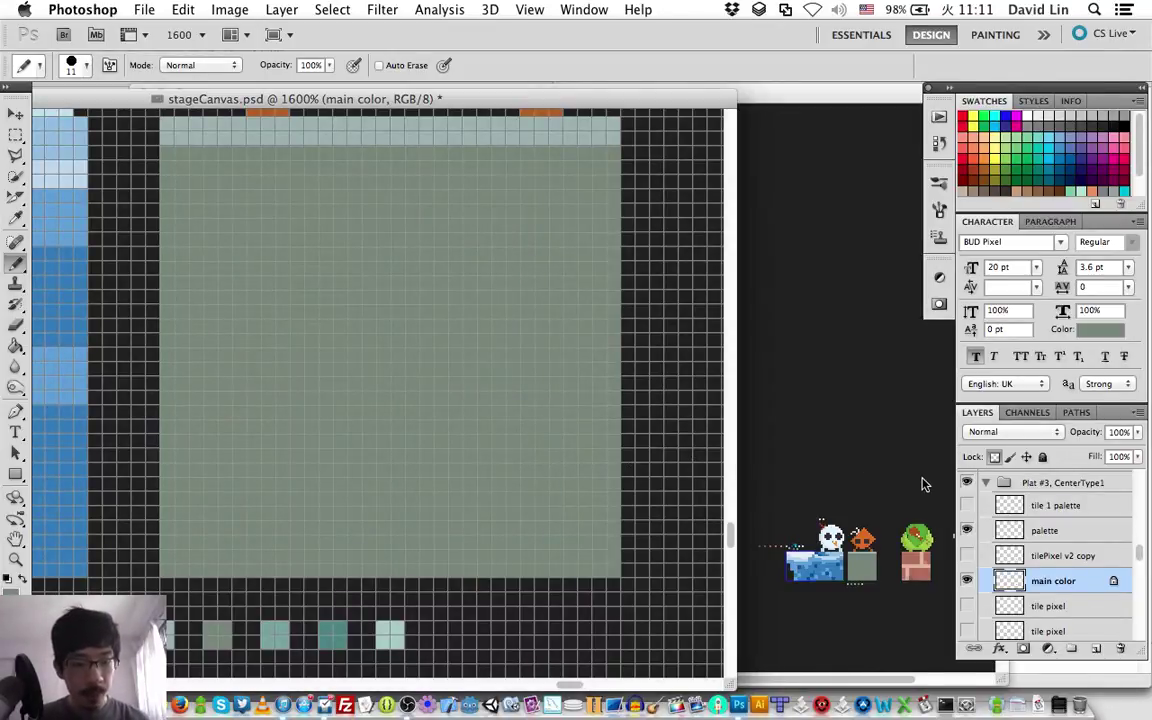
click(967, 557)
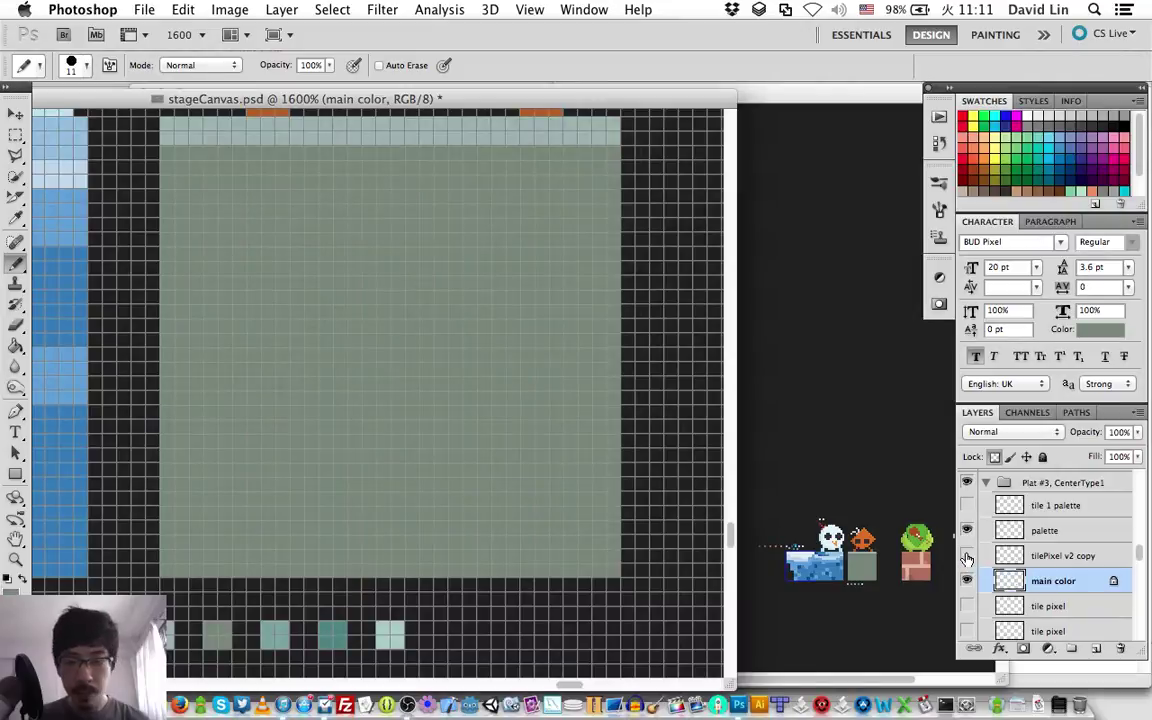
click(967, 556)
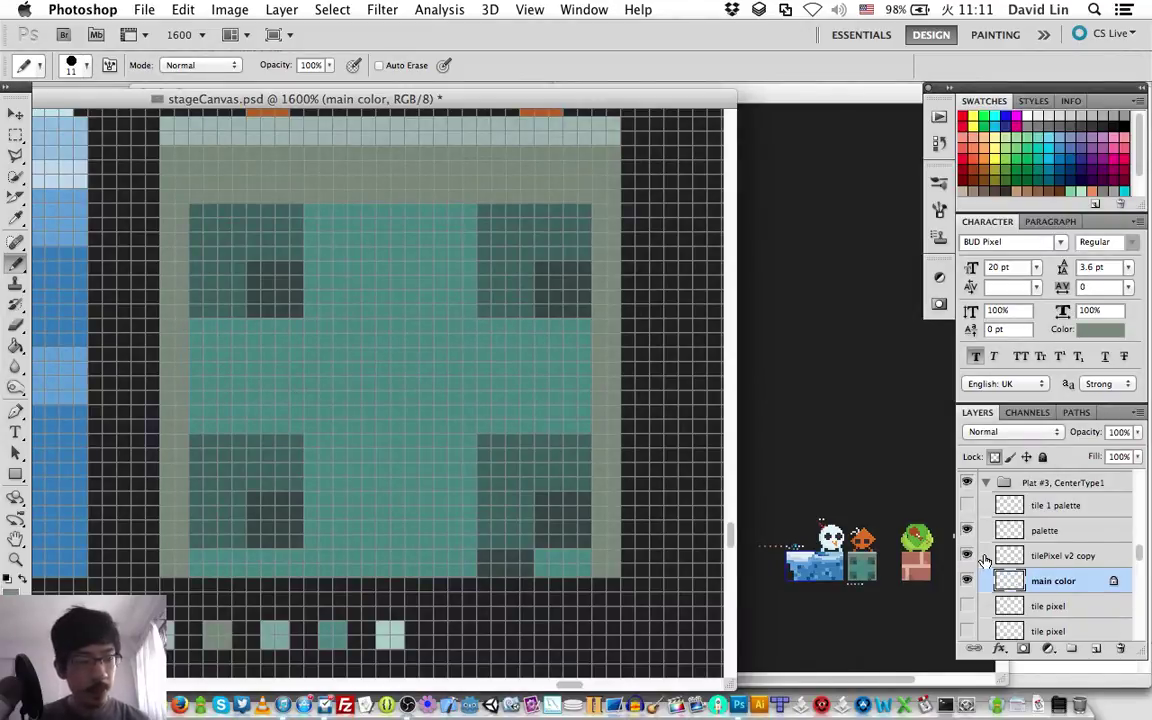
key(alt+bracketright)
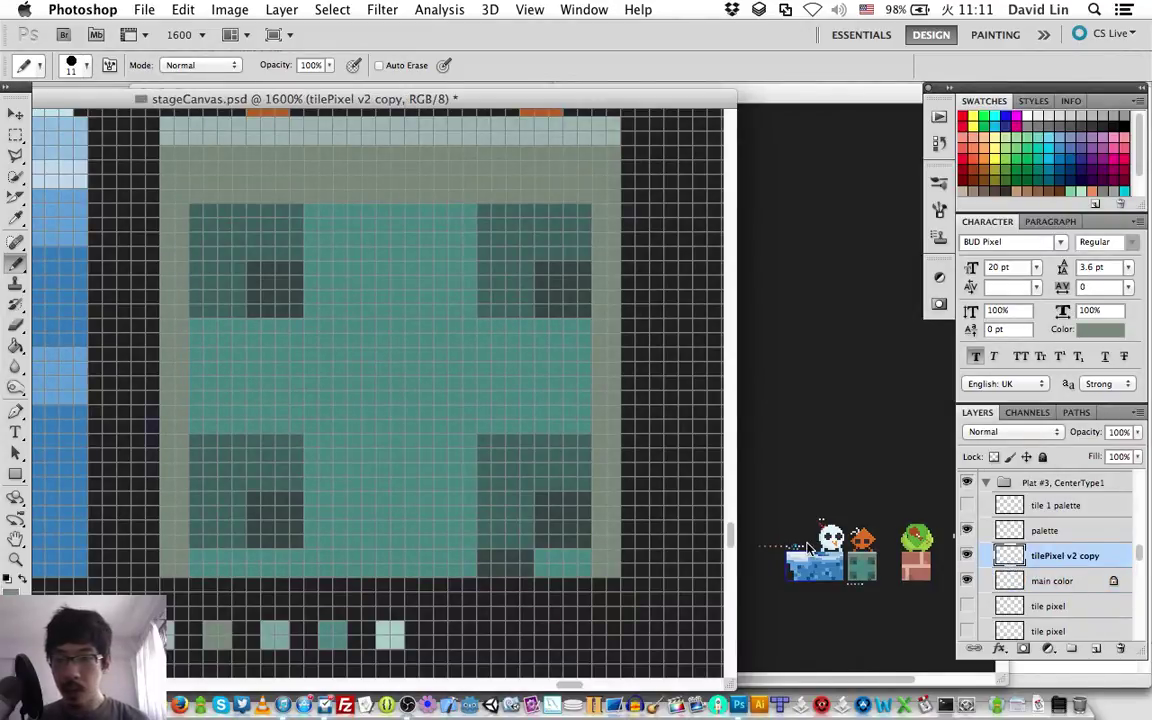
Step: Erase the teal pattern from tilePixel v2 copy with a roughly 13 px Eraser
key(e)
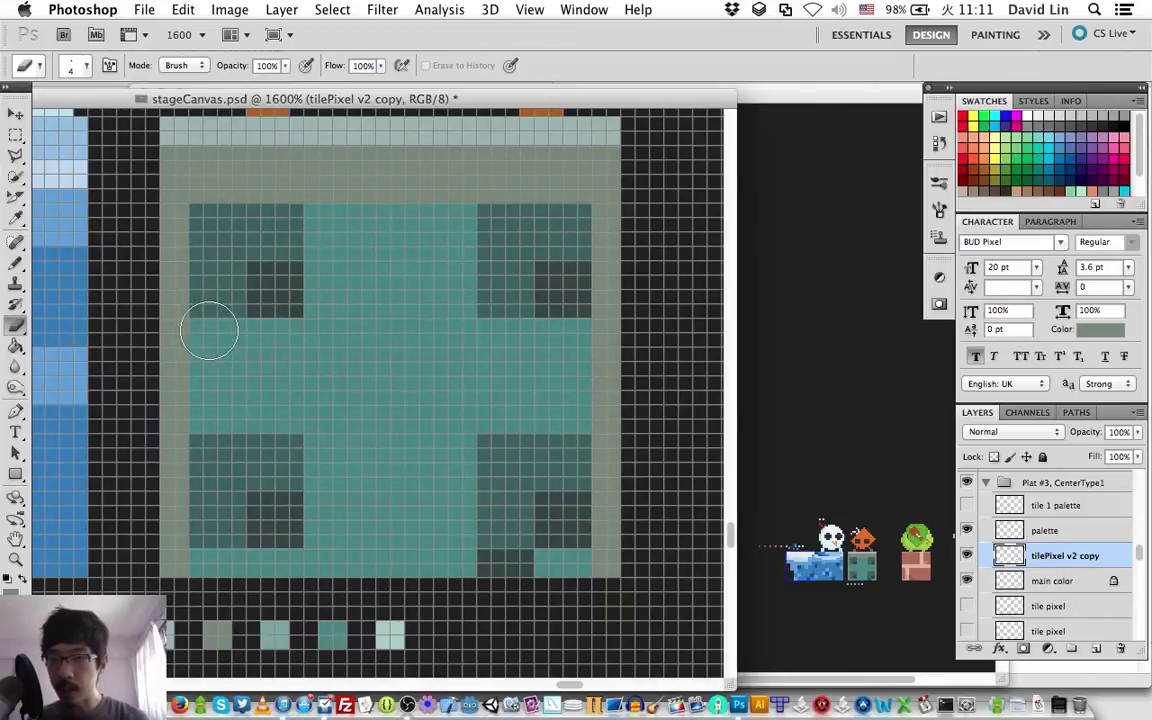
right_click(209, 331)
drag(225, 380, 229, 381)
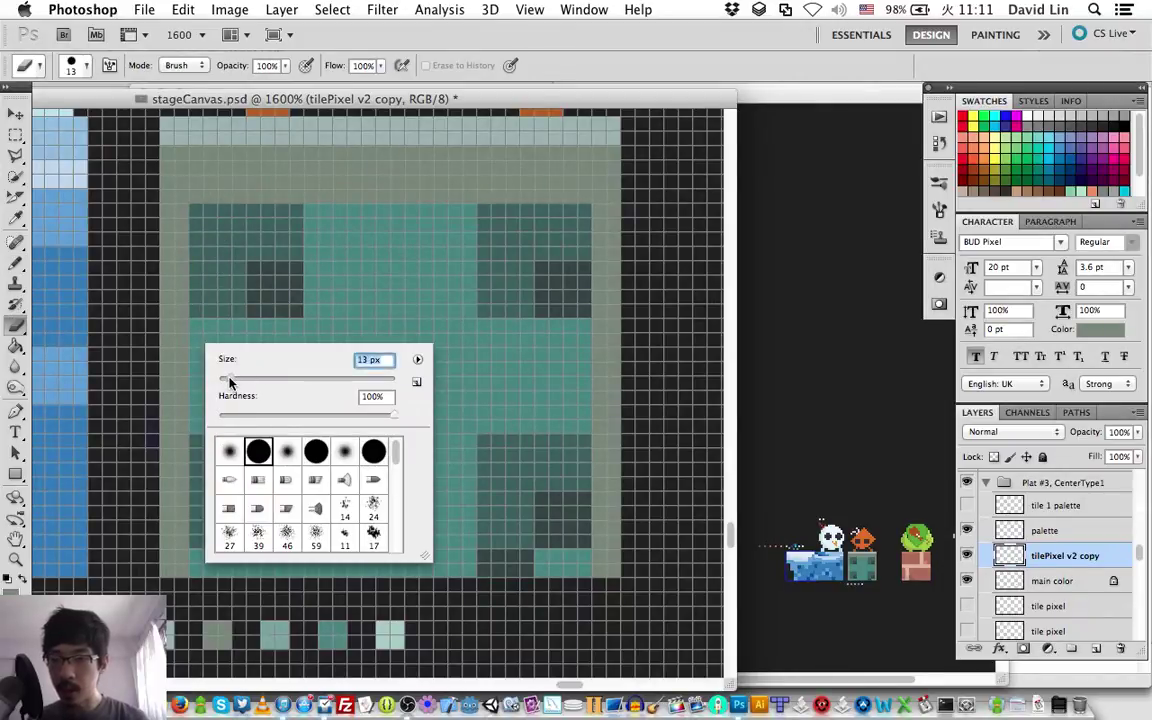
click(222, 279)
mouse_move(222, 279)
mouse_down()
mouse_move(389, 266)
mouse_move(592, 297)
mouse_move(534, 388)
mouse_move(298, 406)
mouse_move(214, 436)
mouse_move(219, 504)
mouse_up()
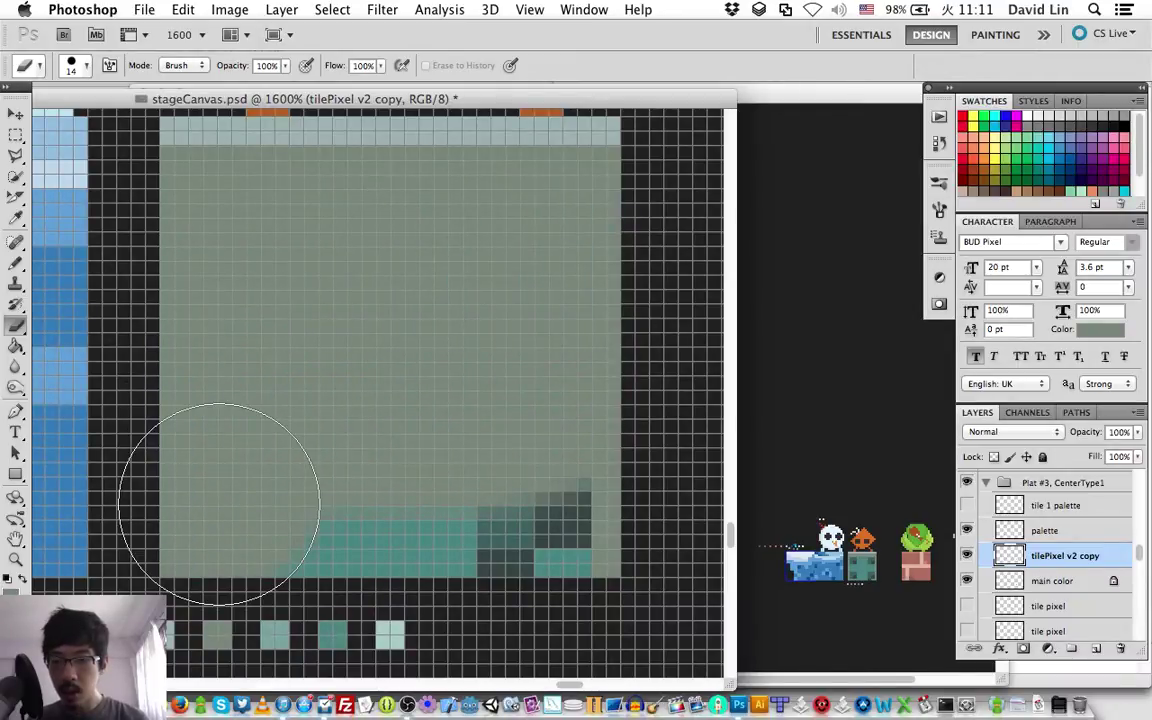
mouse_move(219, 504)
mouse_down()
mouse_move(219, 489)
mouse_move(500, 480)
mouse_up()
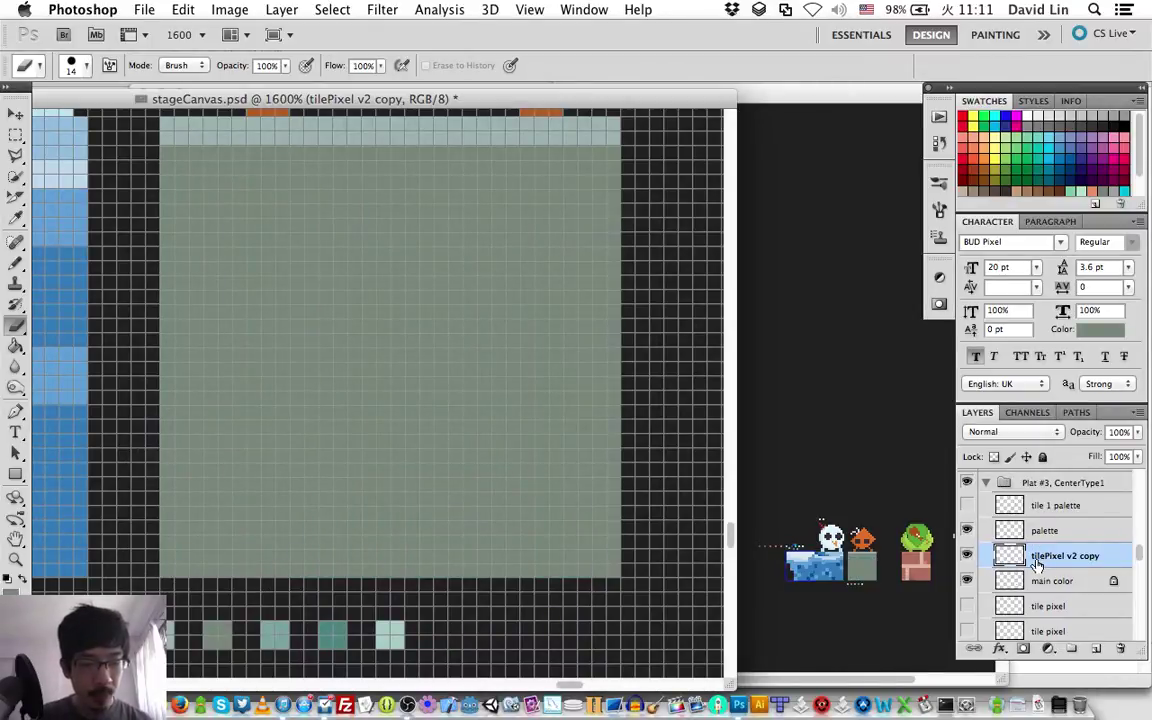
Step: Shrink the Eraser back to 1 px and save the document
right_click(461, 405)
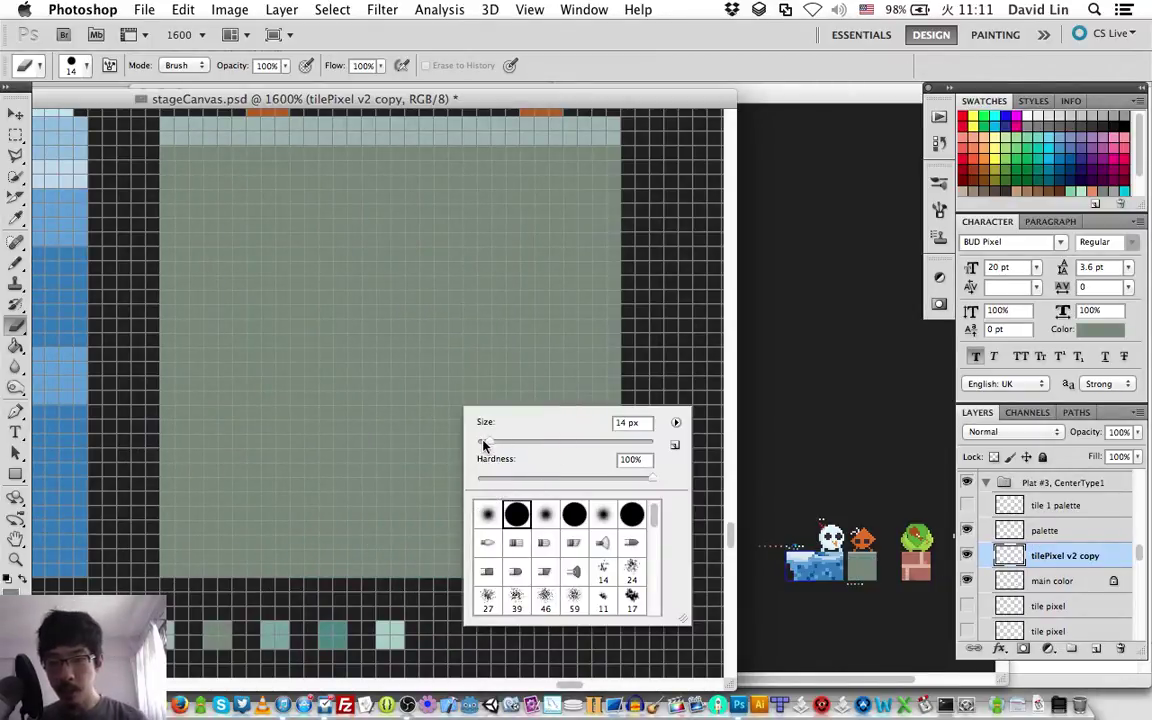
drag(484, 441, 470, 442)
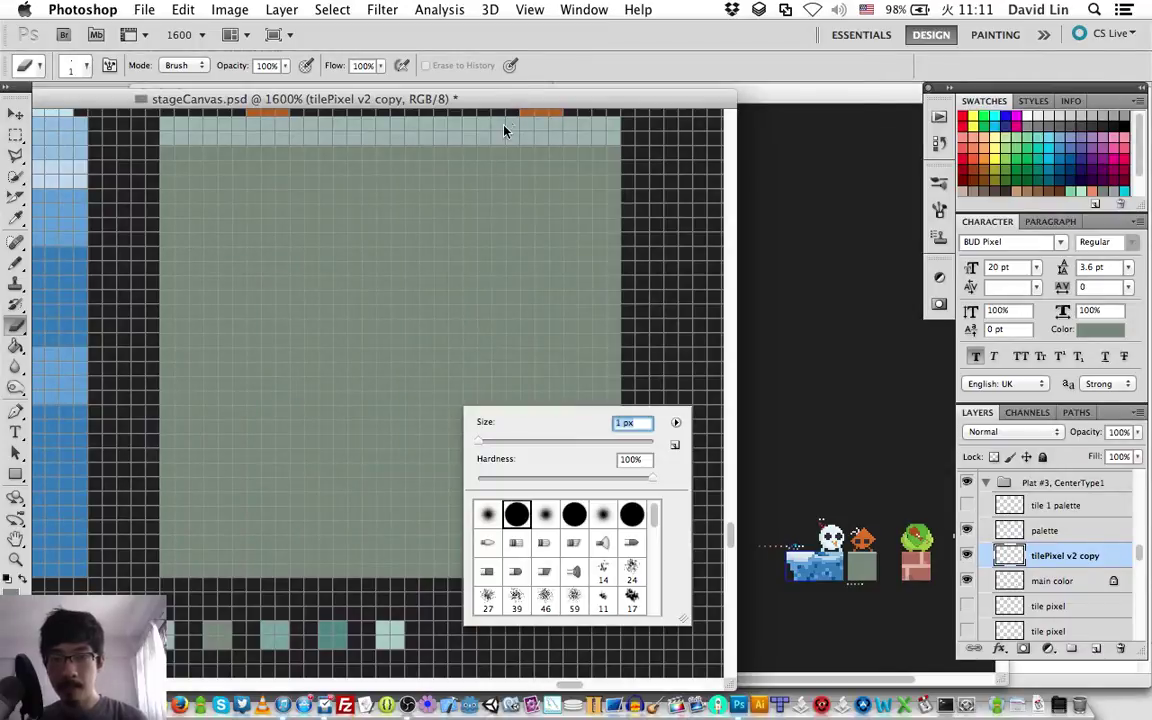
key(Return)
key(super+s)
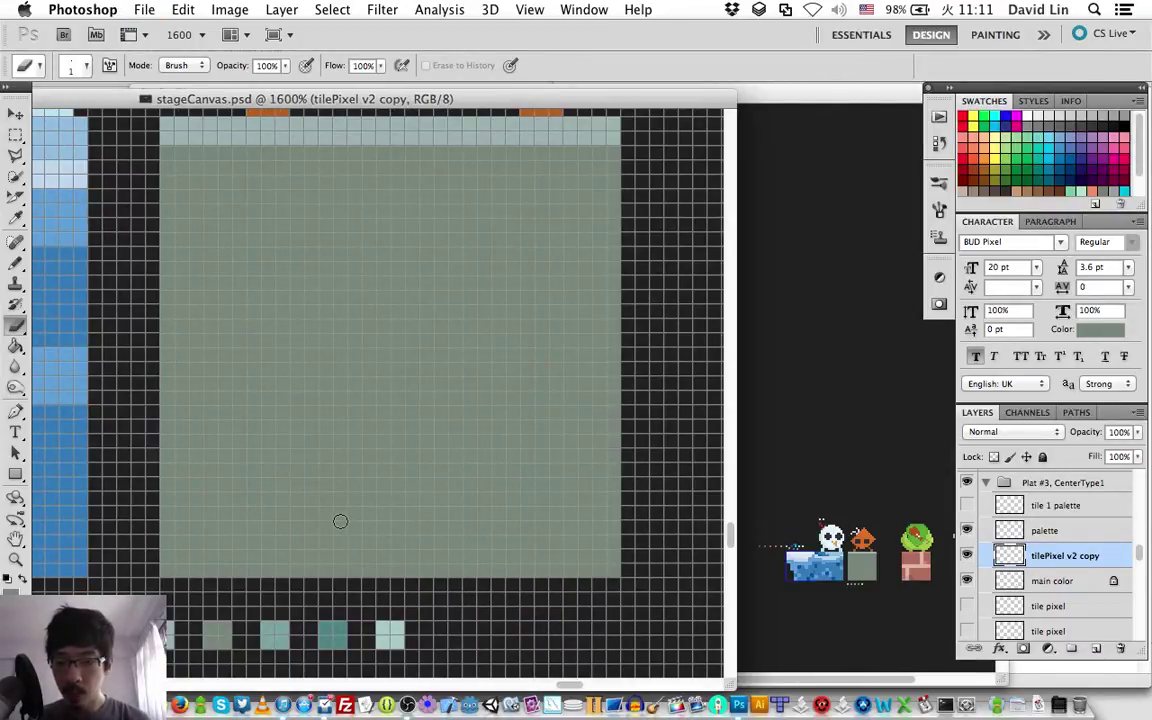
Step: Take the palette's teal square as drawing colour and set the Pencil to 1 px
key(i)
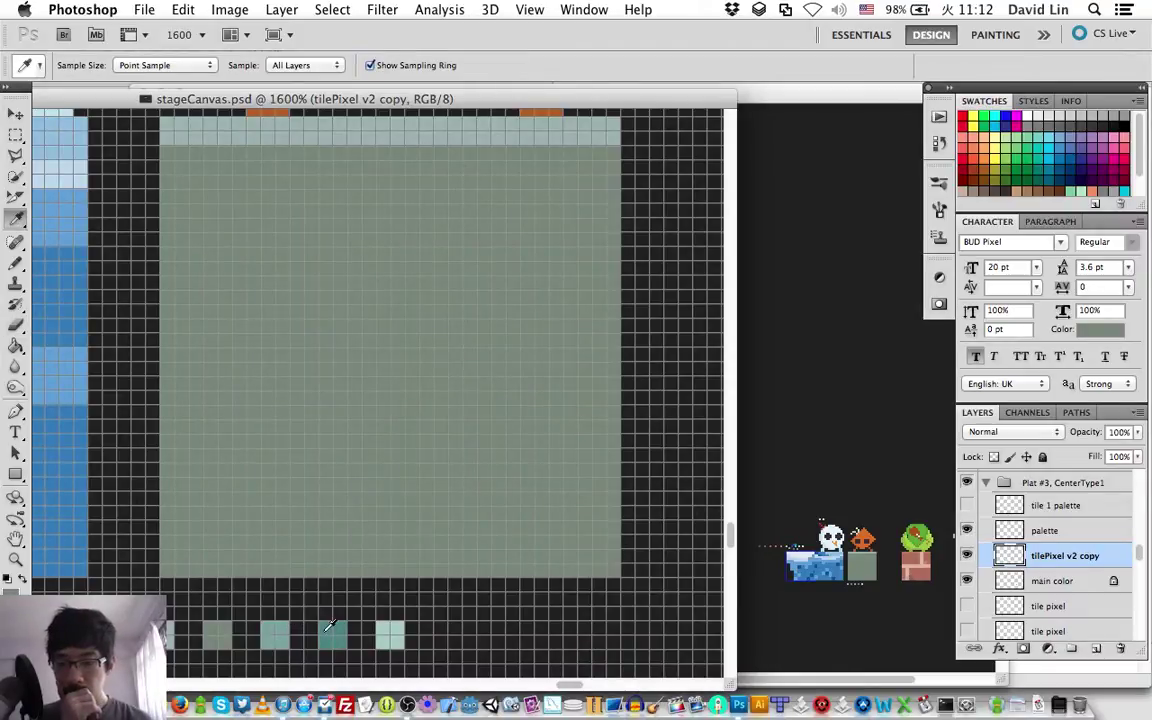
click(338, 631)
key(b)
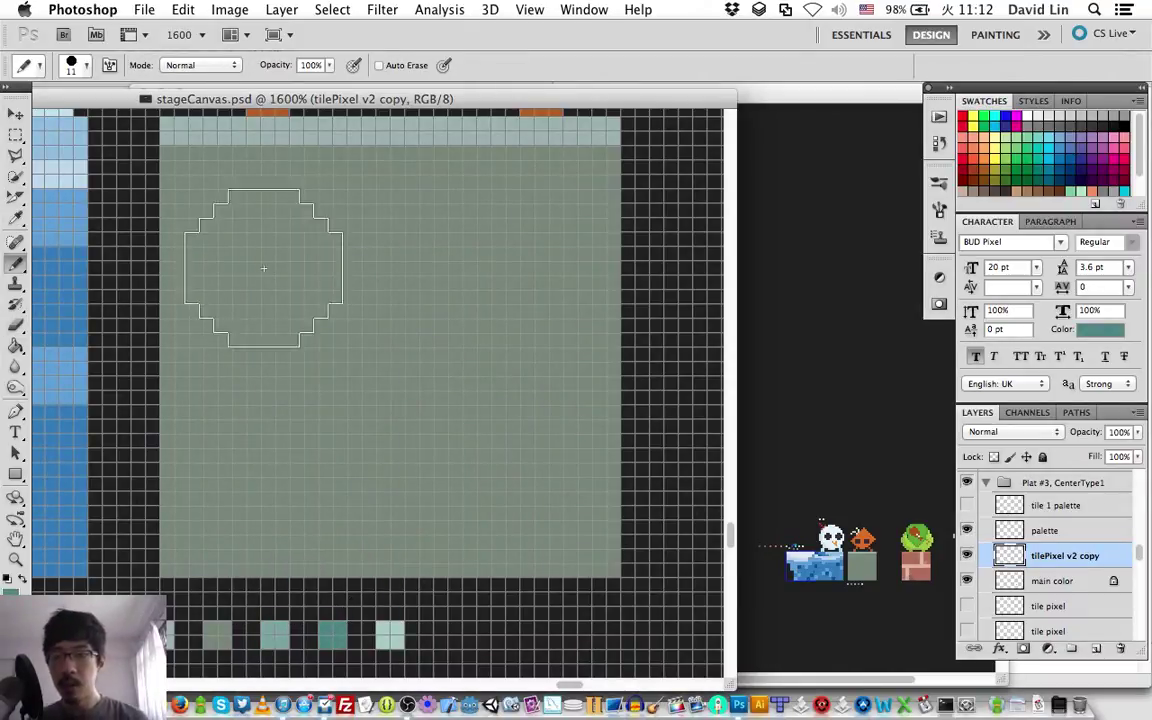
right_click(300, 348)
drag(321, 387, 290, 385)
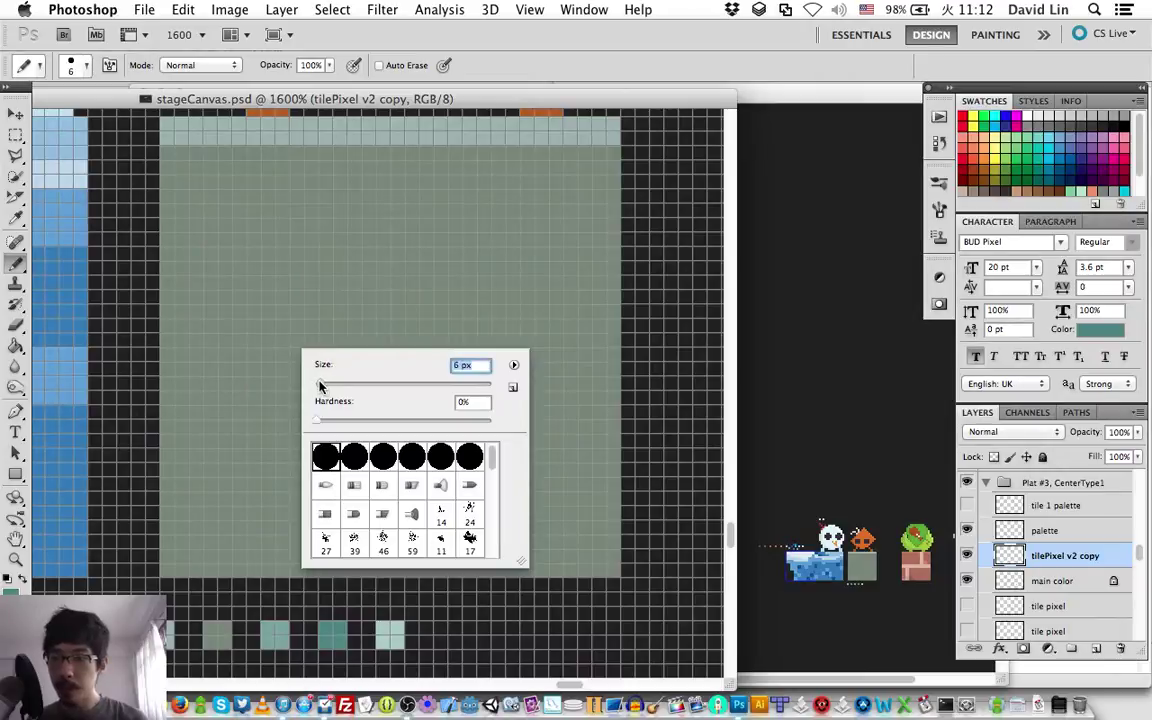
key(Return)
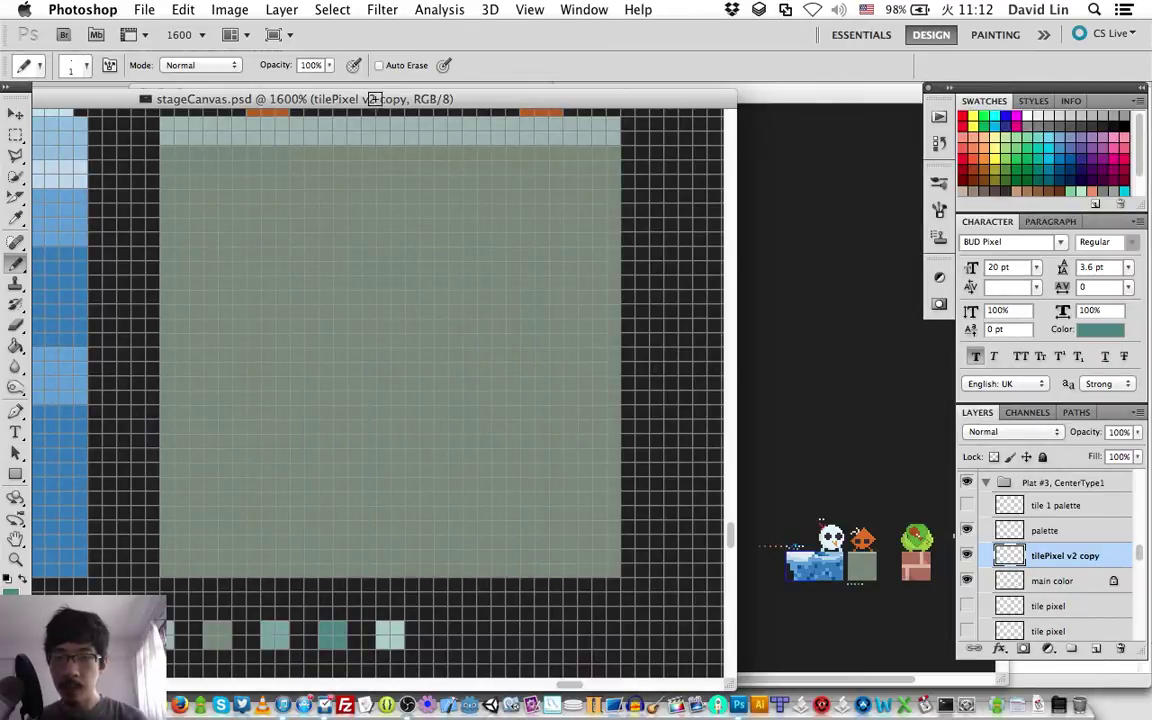
Step: Set the Eraser size to 14 px, then return to the Pencil
key(e)
right_click(409, 311)
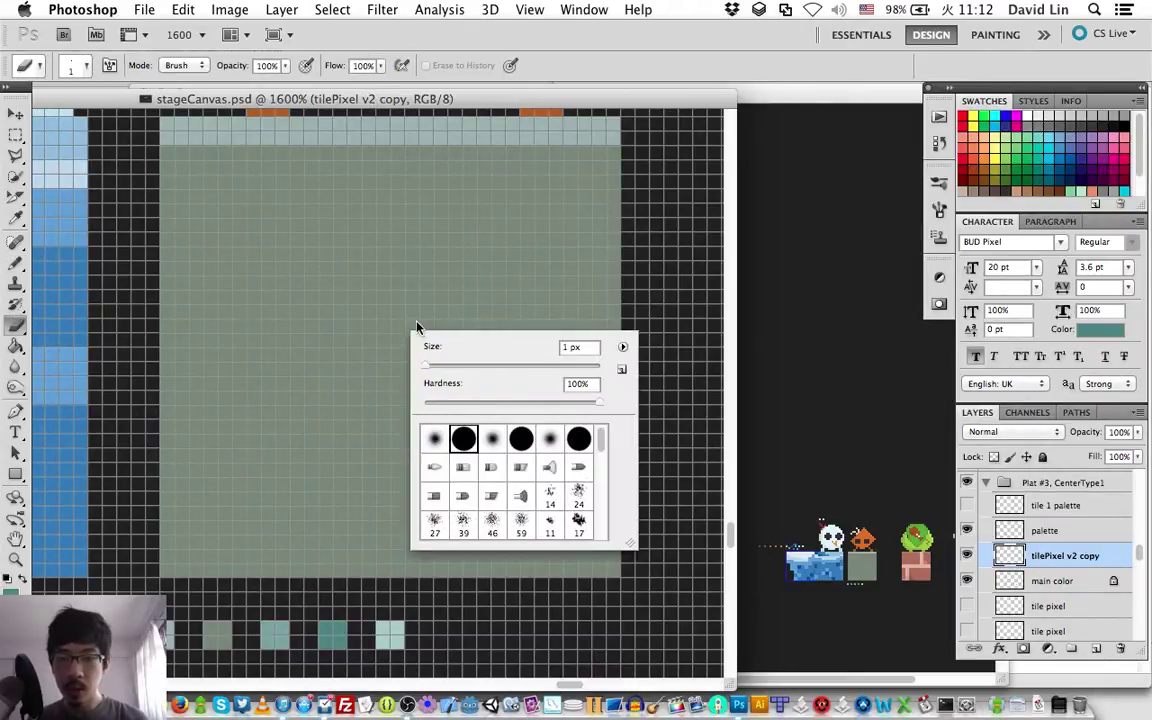
drag(426, 366, 436, 366)
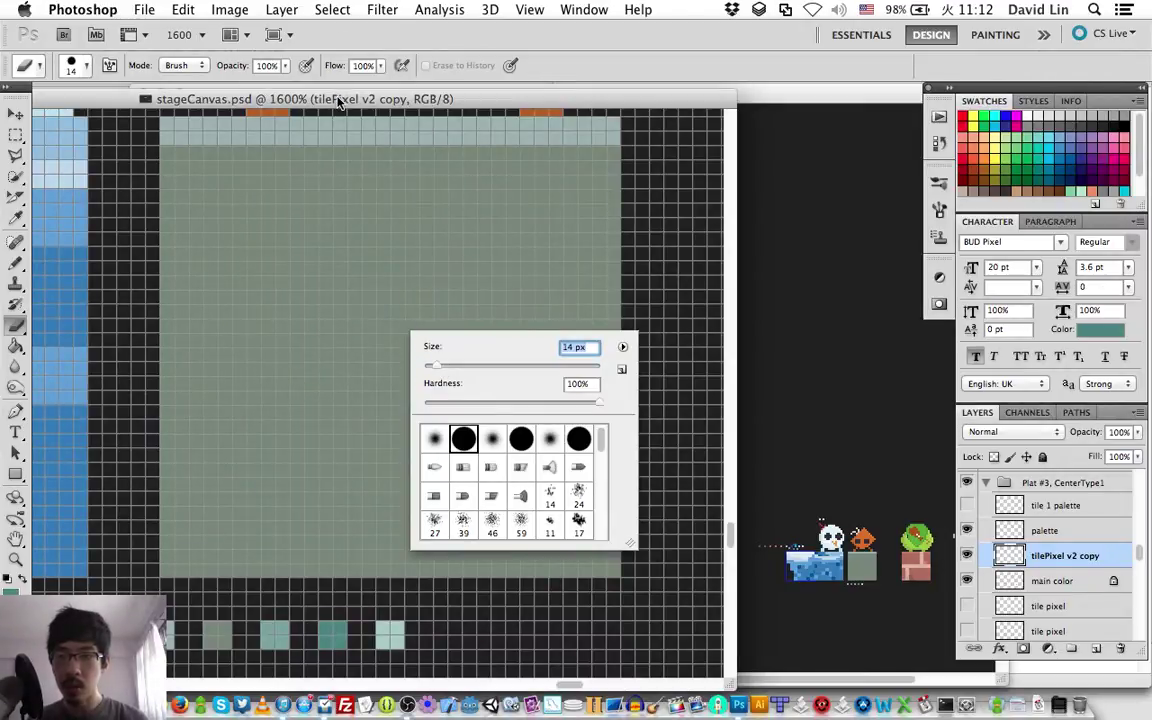
key(Return)
key(b)
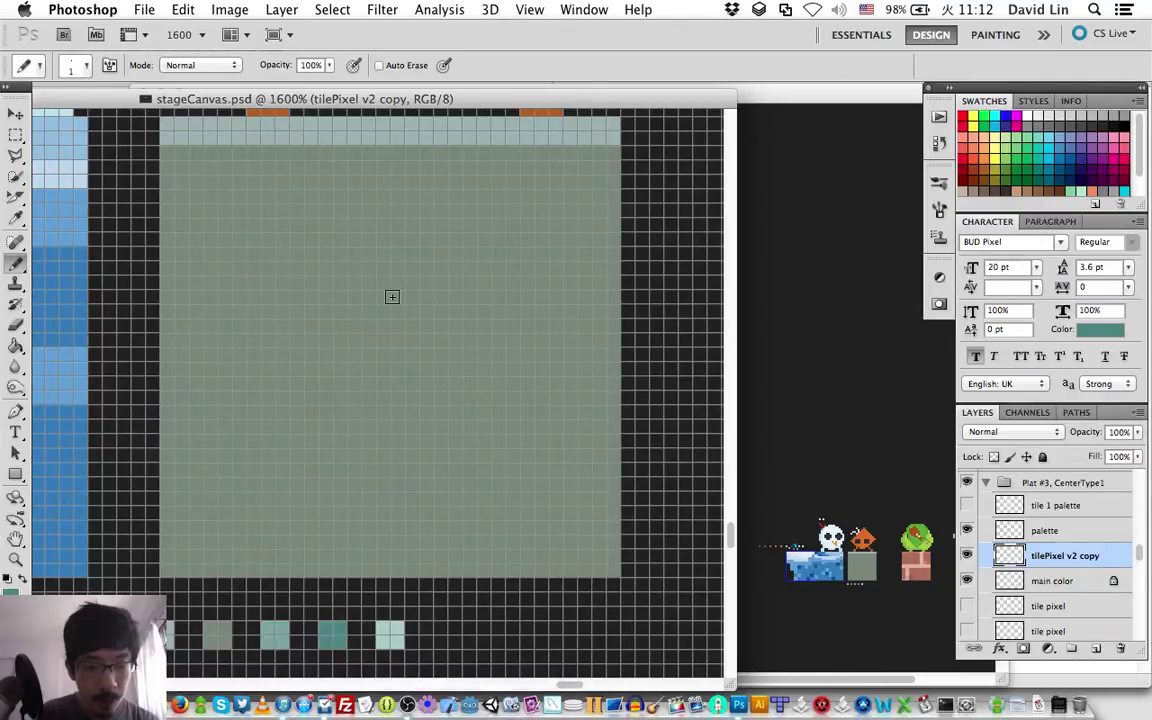
click(405, 695)
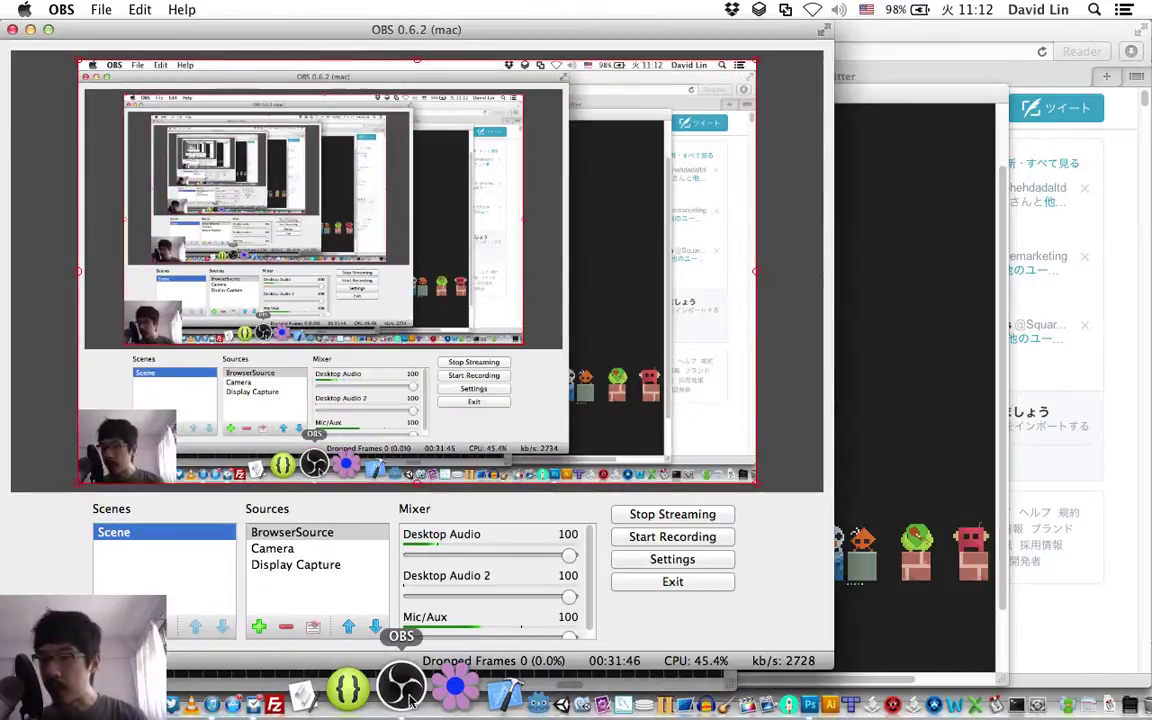
click(872, 37)
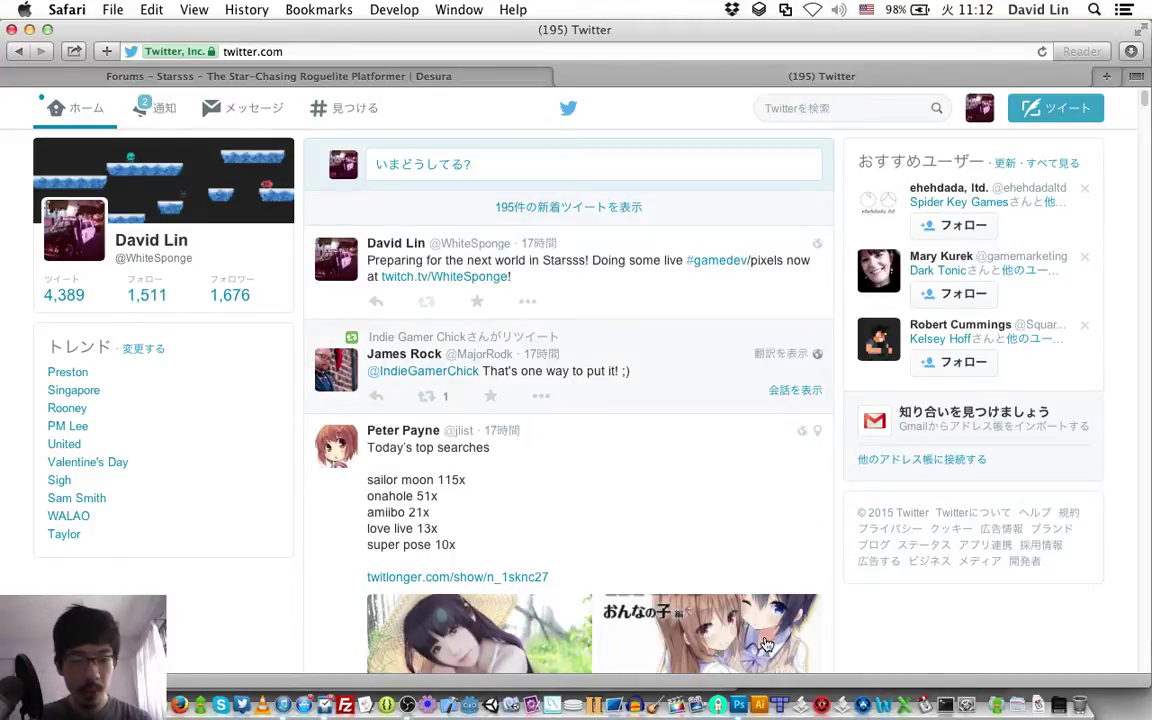
click(740, 705)
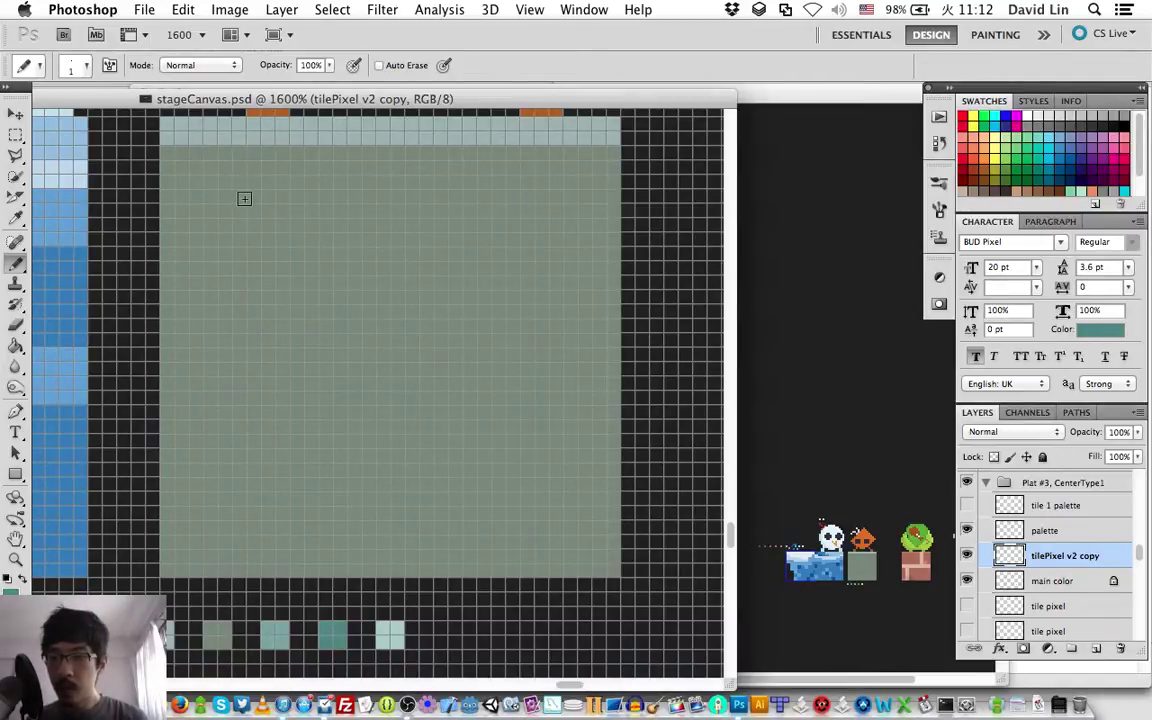
Step: Pencil a small teal block near the upper-left, then set the colour to 82a082
mouse_move(207, 194)
mouse_down()
mouse_move(225, 230)
mouse_move(257, 198)
mouse_up()
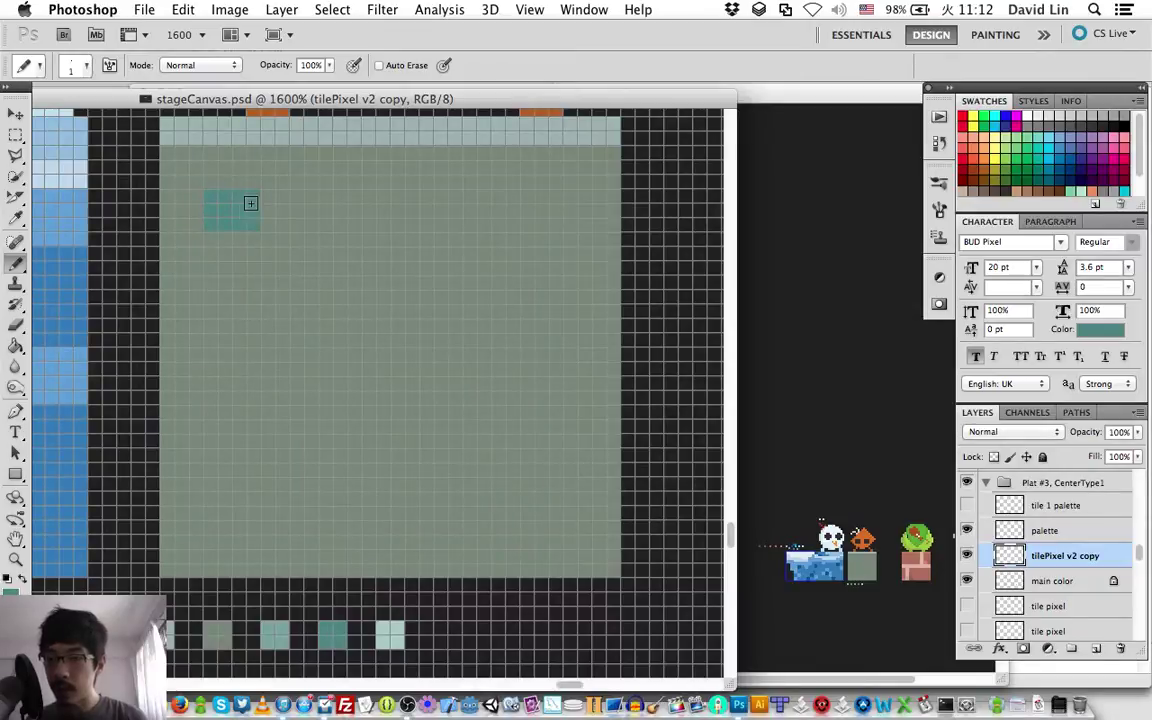
drag(213, 237, 255, 238)
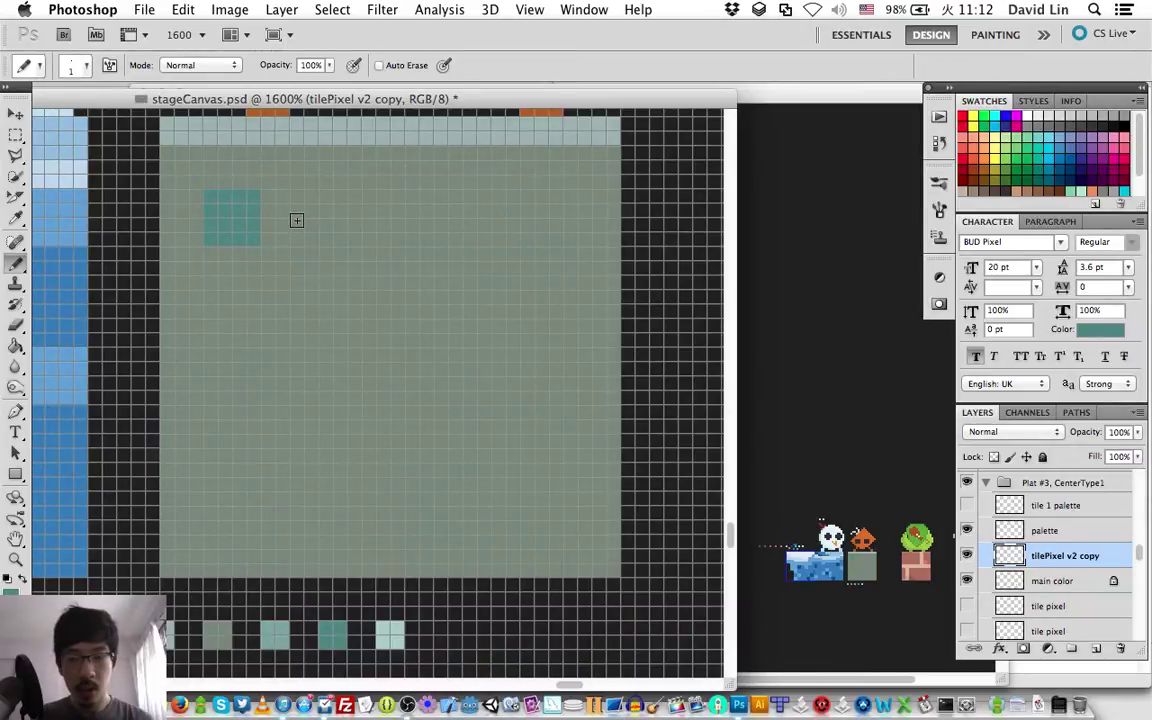
click(13, 594)
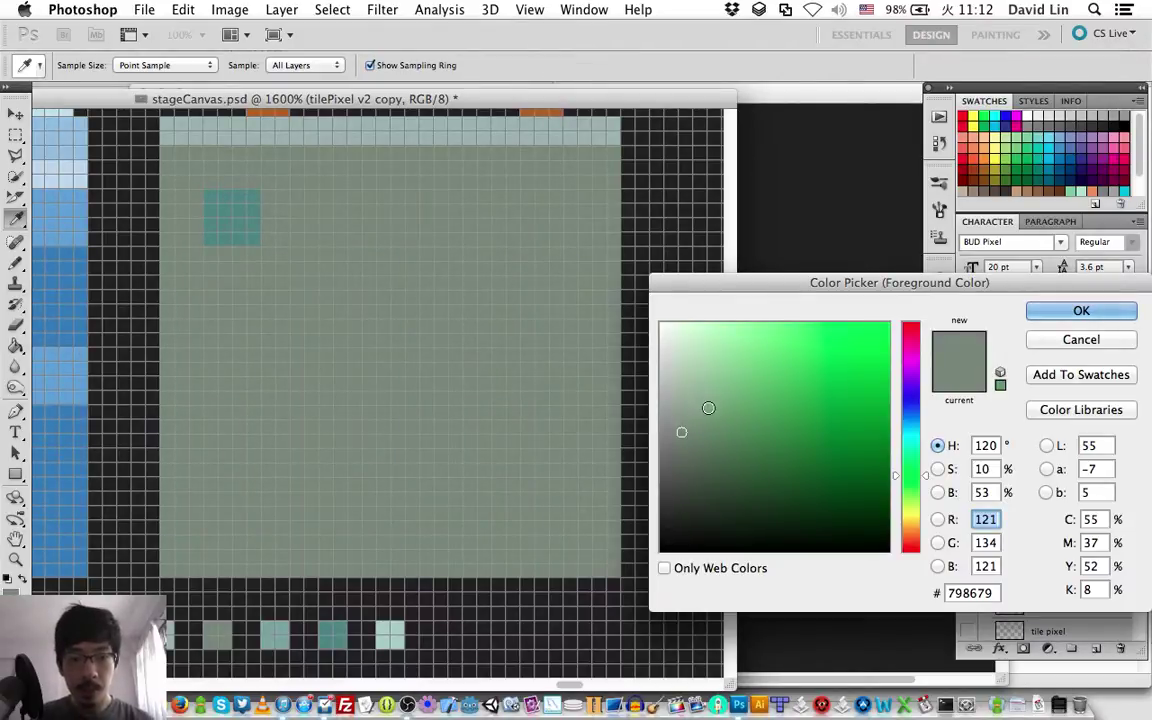
click(703, 407)
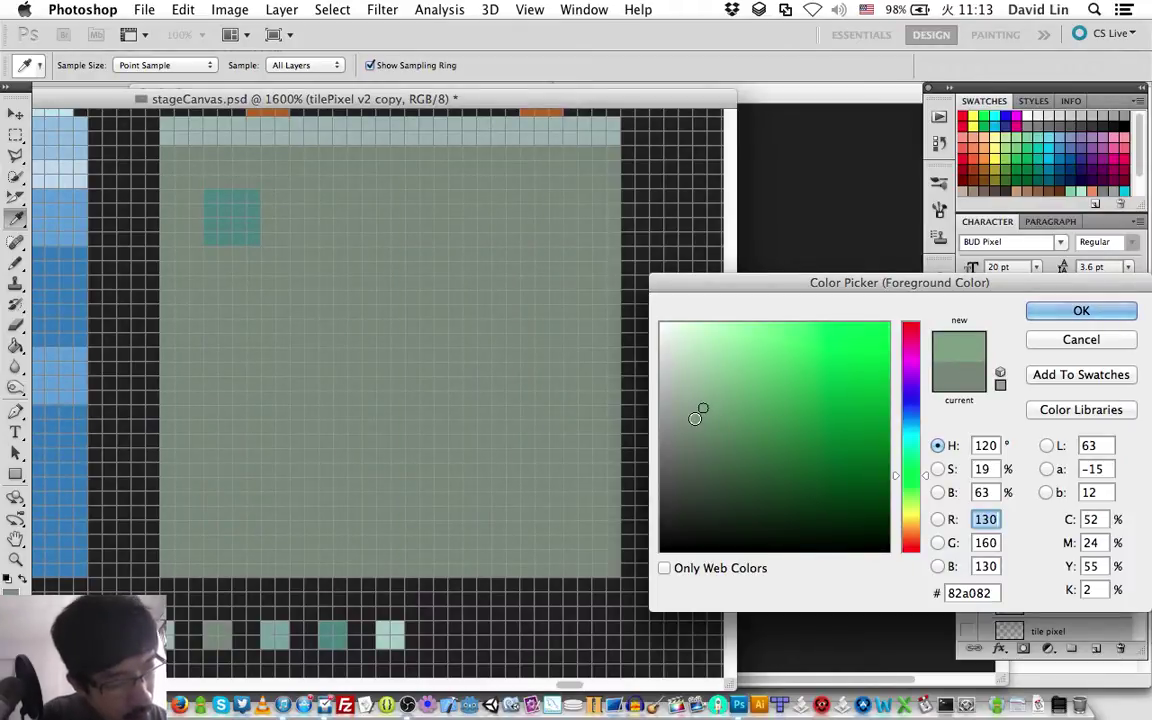
key(Return)
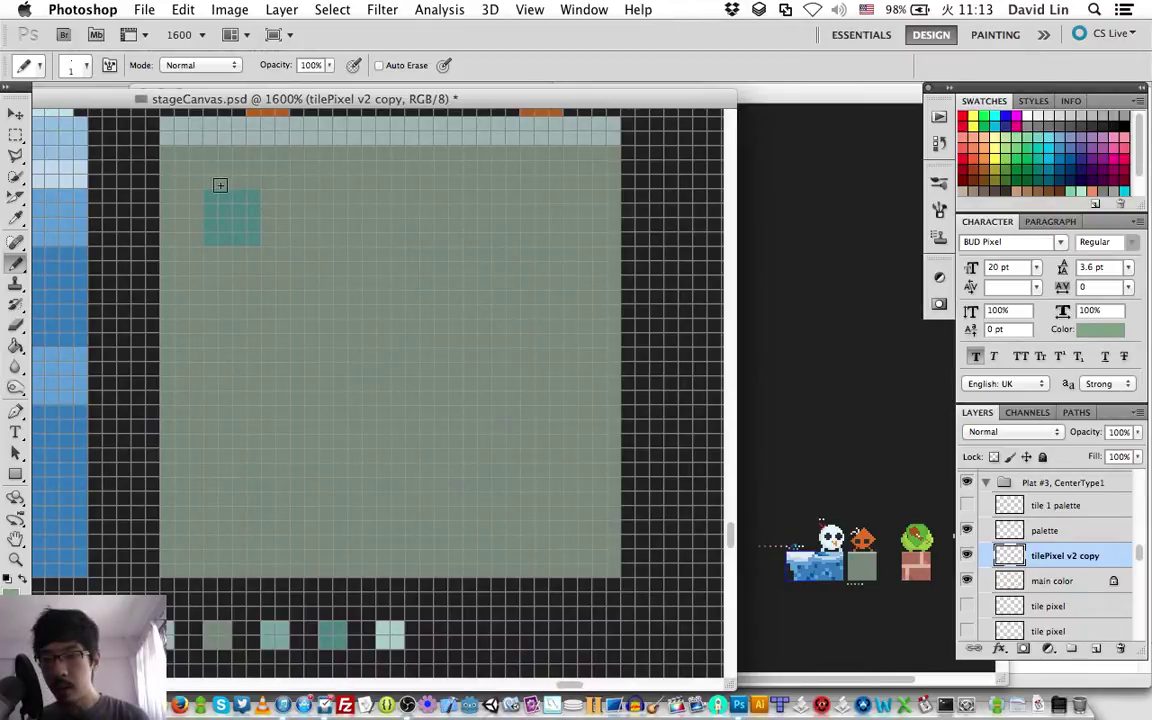
Step: Draw a light-green 82a082 L near the upper-left, trimming its right part with the Eraser
mouse_move(220, 185)
mouse_down()
mouse_move(213, 240)
mouse_move(252, 235)
mouse_move(250, 193)
mouse_move(237, 222)
mouse_up()
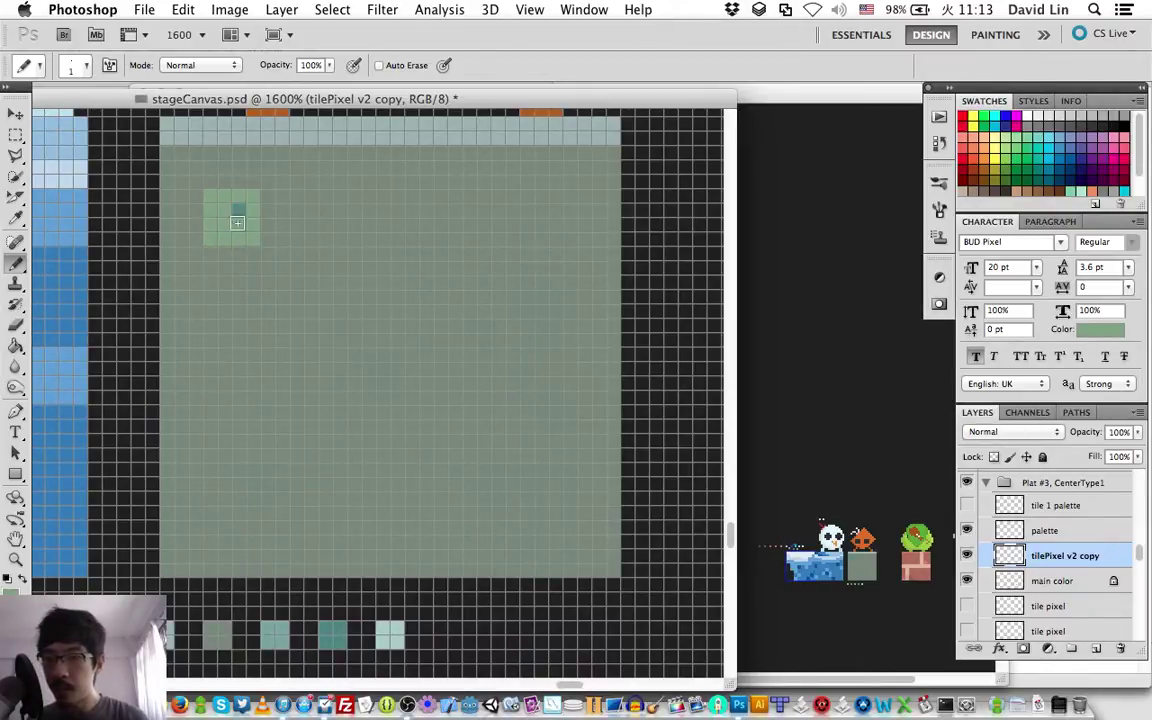
click(239, 208)
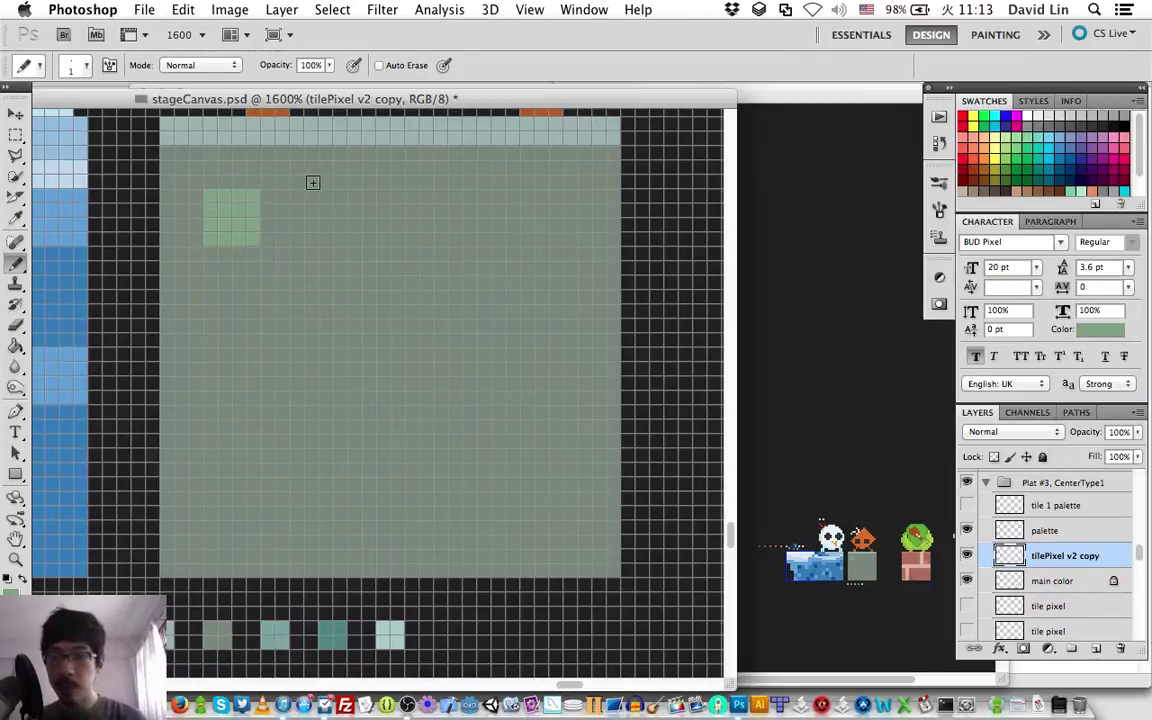
mouse_move(309, 195)
mouse_down()
mouse_move(271, 201)
mouse_move(270, 242)
mouse_move(309, 231)
mouse_move(285, 213)
mouse_move(299, 221)
mouse_up()
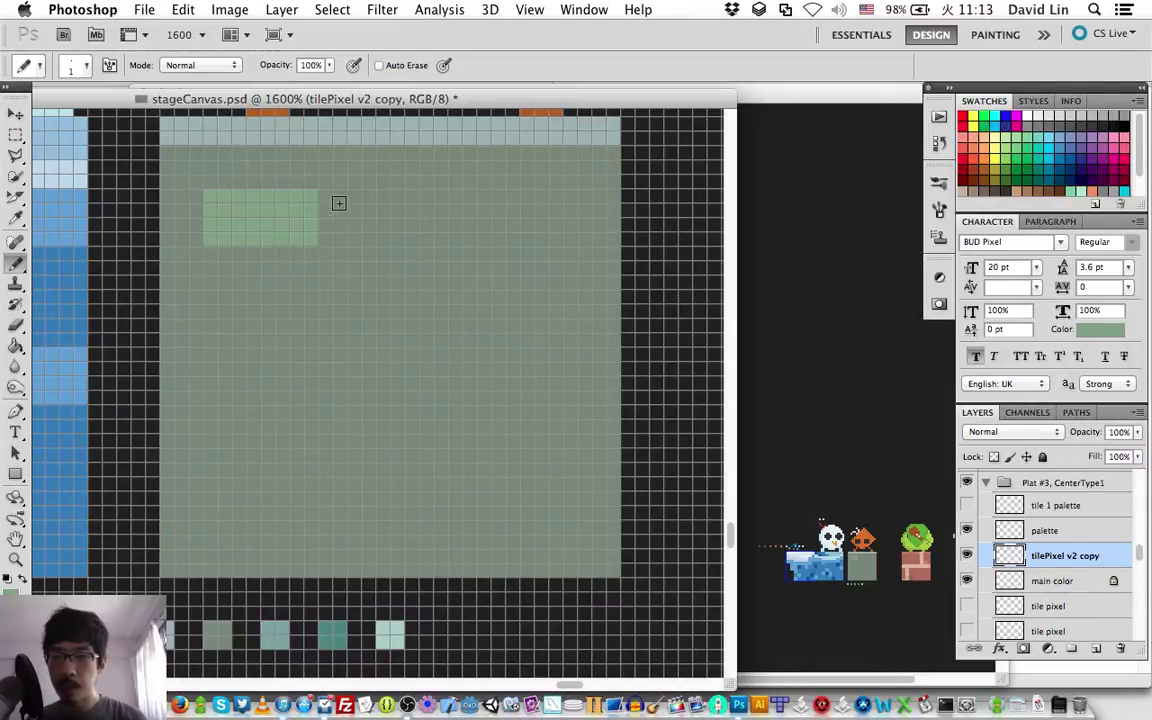
mouse_move(332, 193)
mouse_down()
mouse_move(330, 237)
mouse_move(362, 230)
mouse_move(356, 197)
mouse_move(344, 206)
mouse_move(366, 193)
mouse_move(366, 246)
mouse_up()
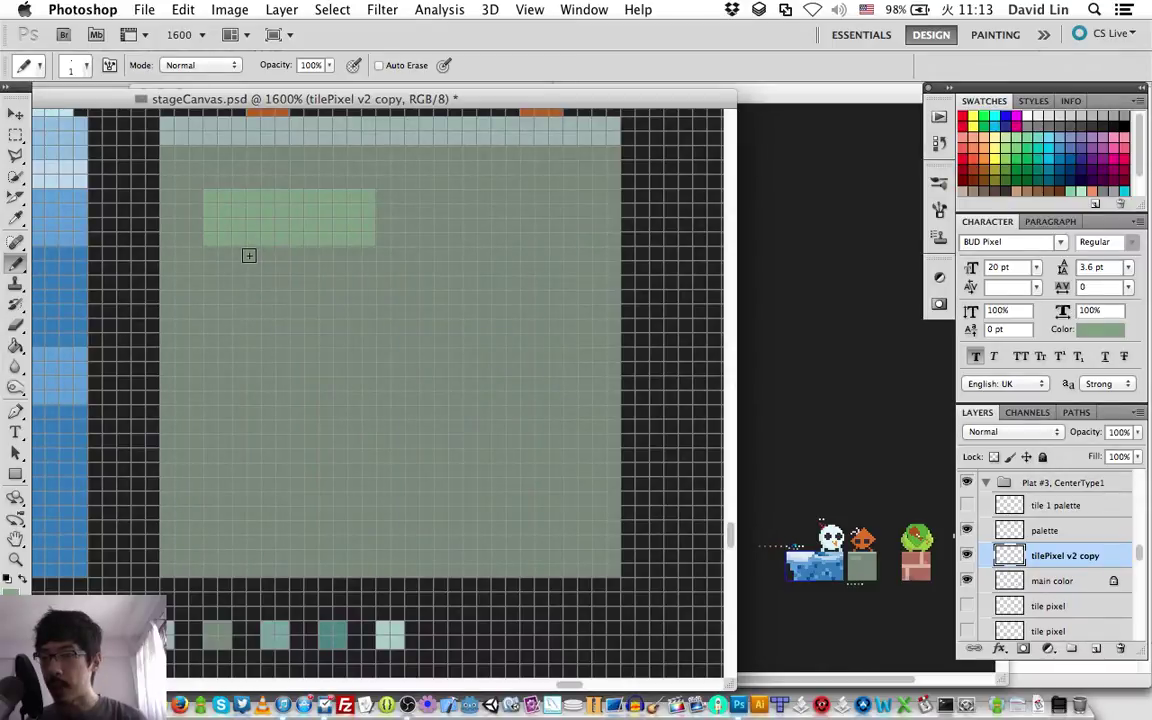
drag(249, 256, 237, 252)
mouse_move(344, 252)
mouse_down()
mouse_move(330, 279)
mouse_move(342, 297)
mouse_move(365, 286)
mouse_move(335, 262)
mouse_up()
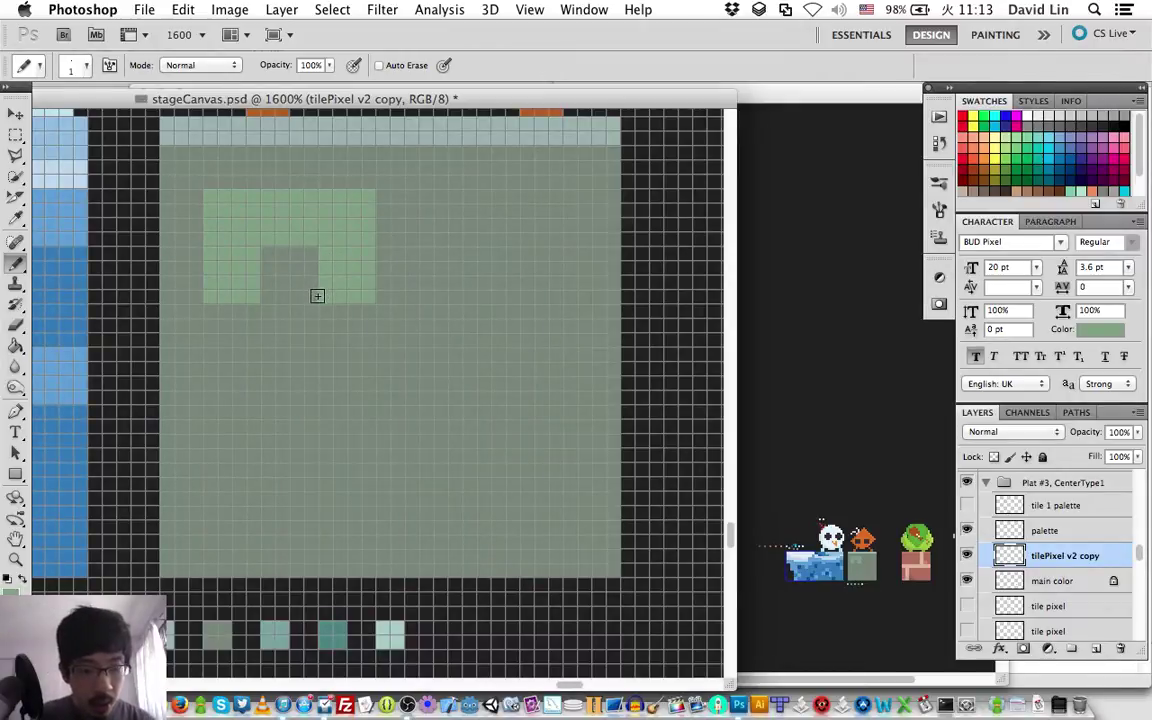
key(e)
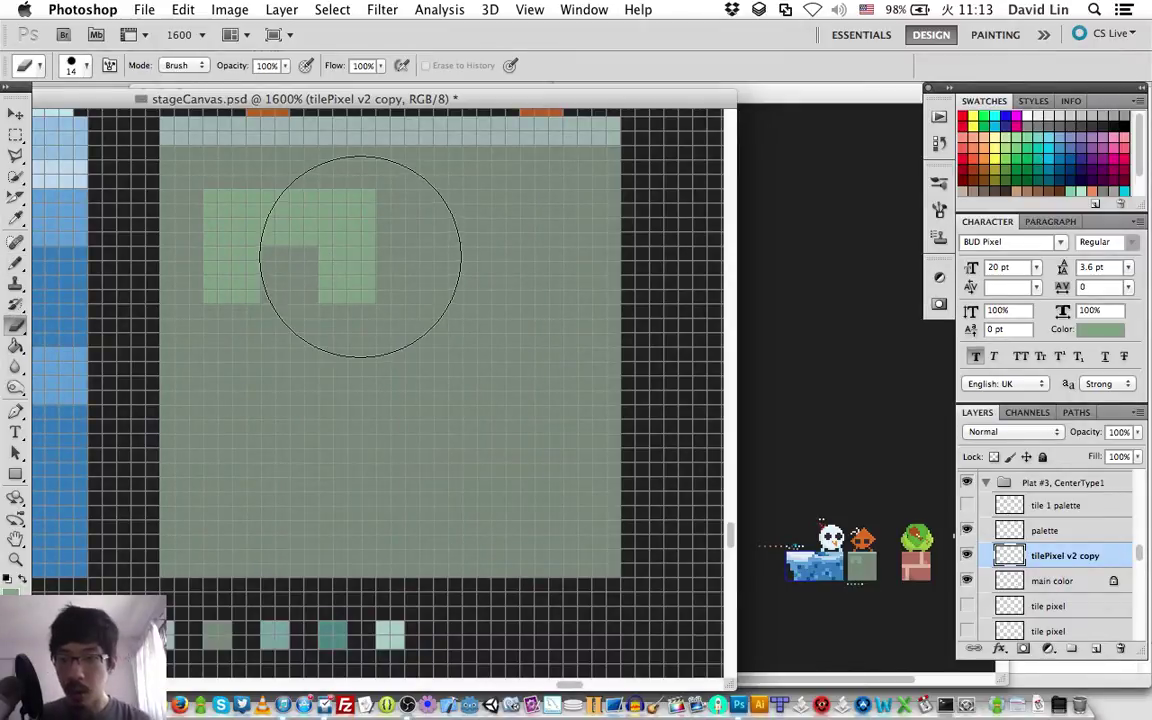
drag(342, 270, 350, 263)
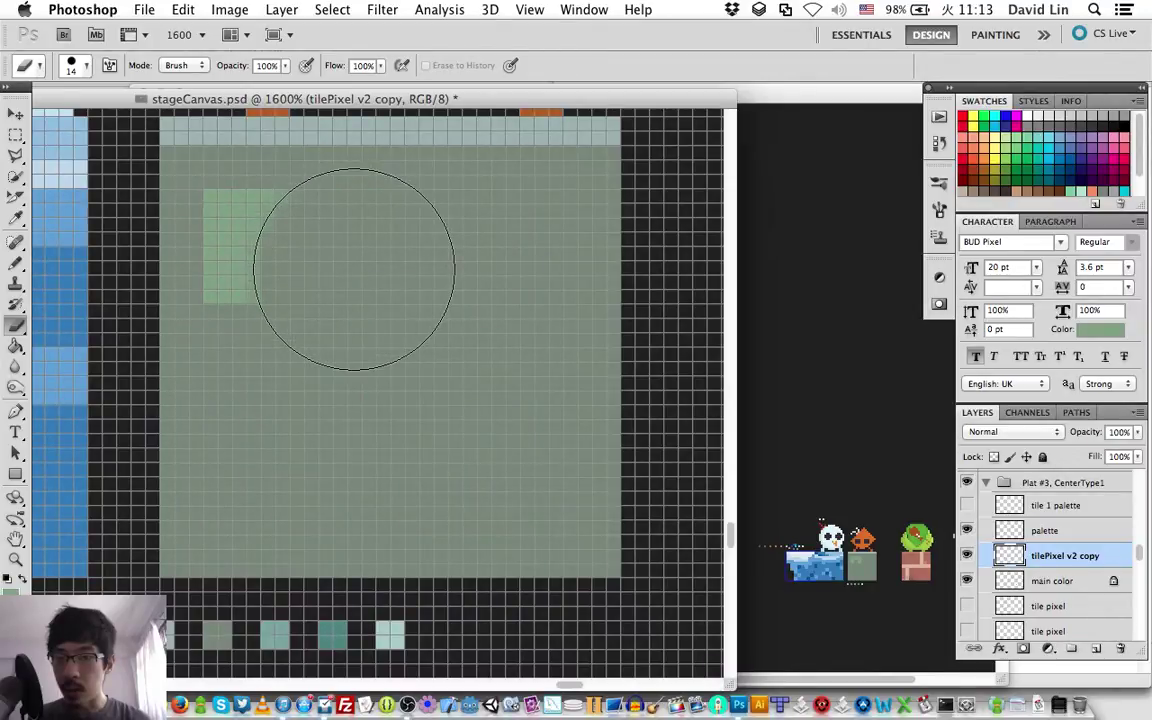
key(b)
mouse_move(292, 221)
mouse_down()
mouse_move(283, 193)
mouse_move(303, 229)
mouse_up()
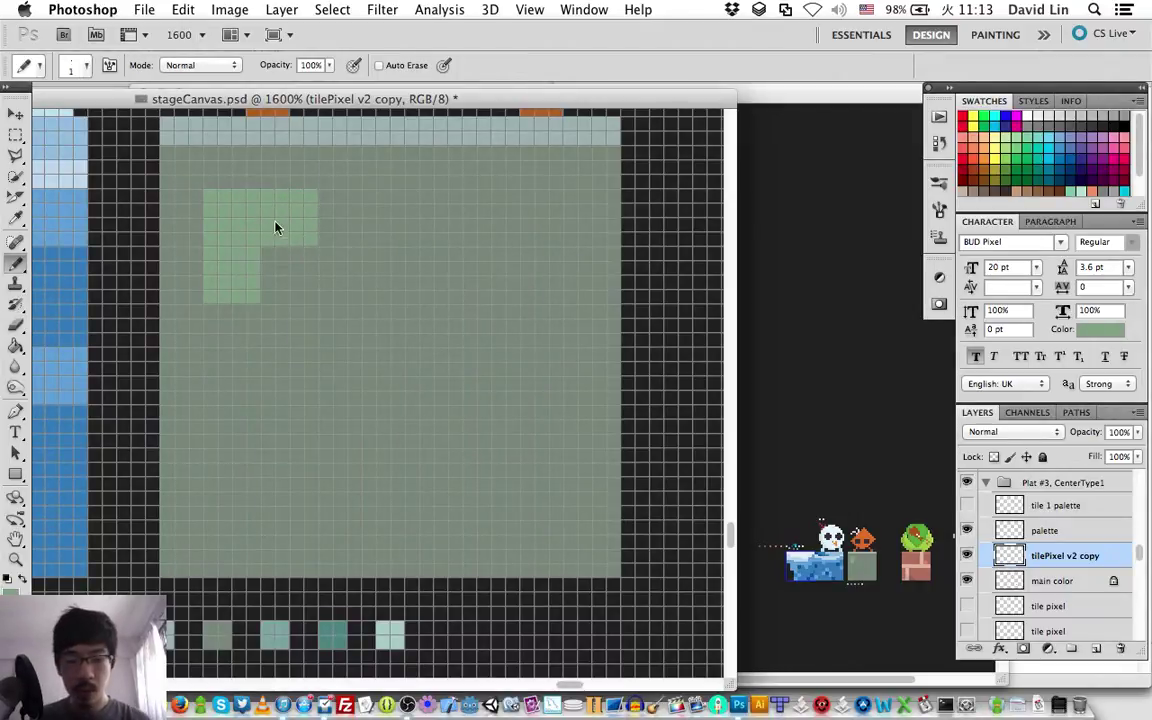
Step: Sample the L's light green and undo a stray pixel drawn in the border
key(i)
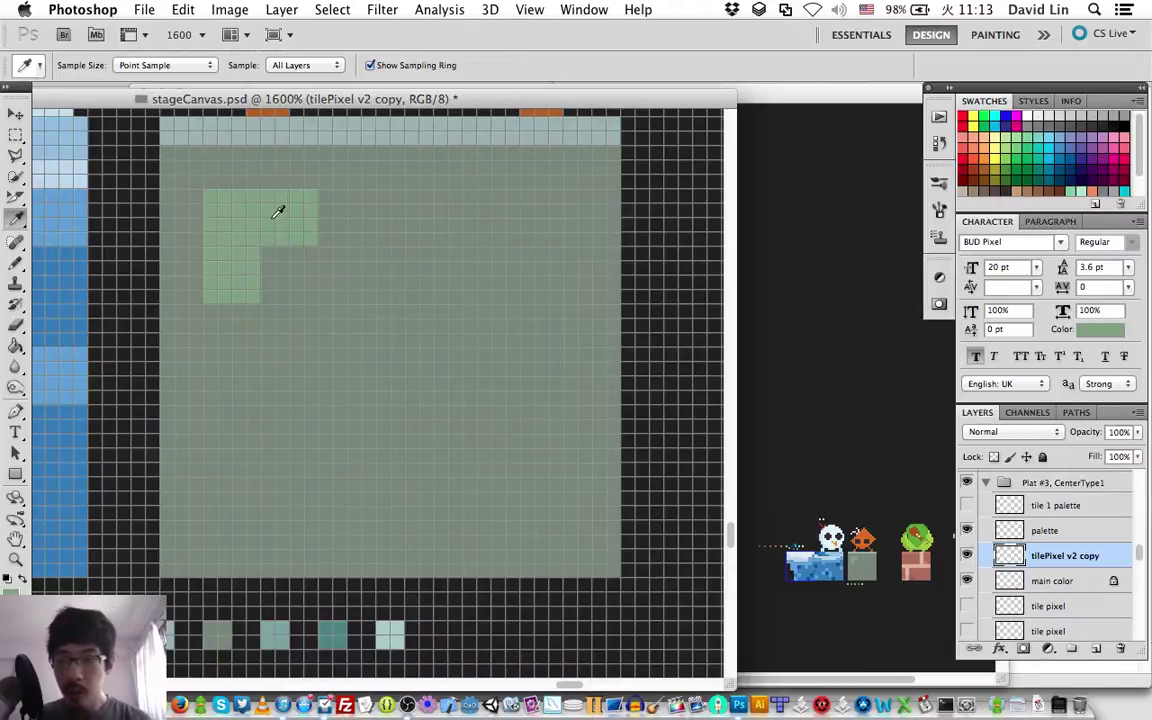
click(282, 211)
key(b)
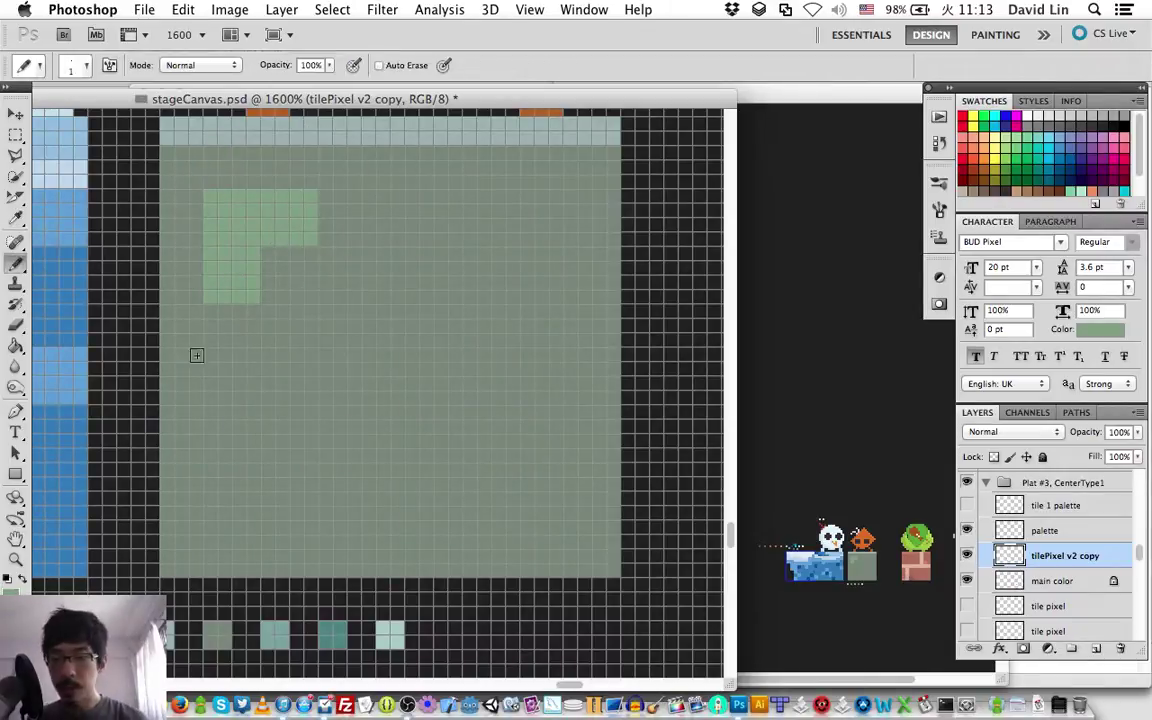
click(94, 519)
key(super+z)
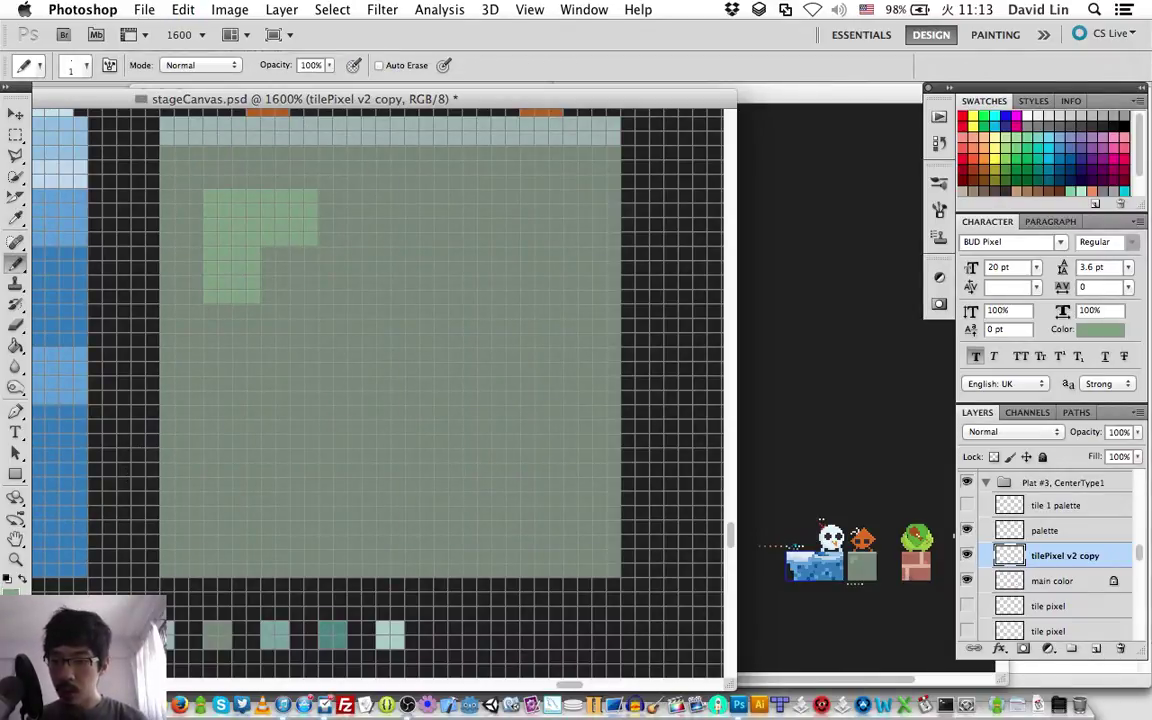
Step: Pick a darker green and paint it into the L's notch
click(14, 596)
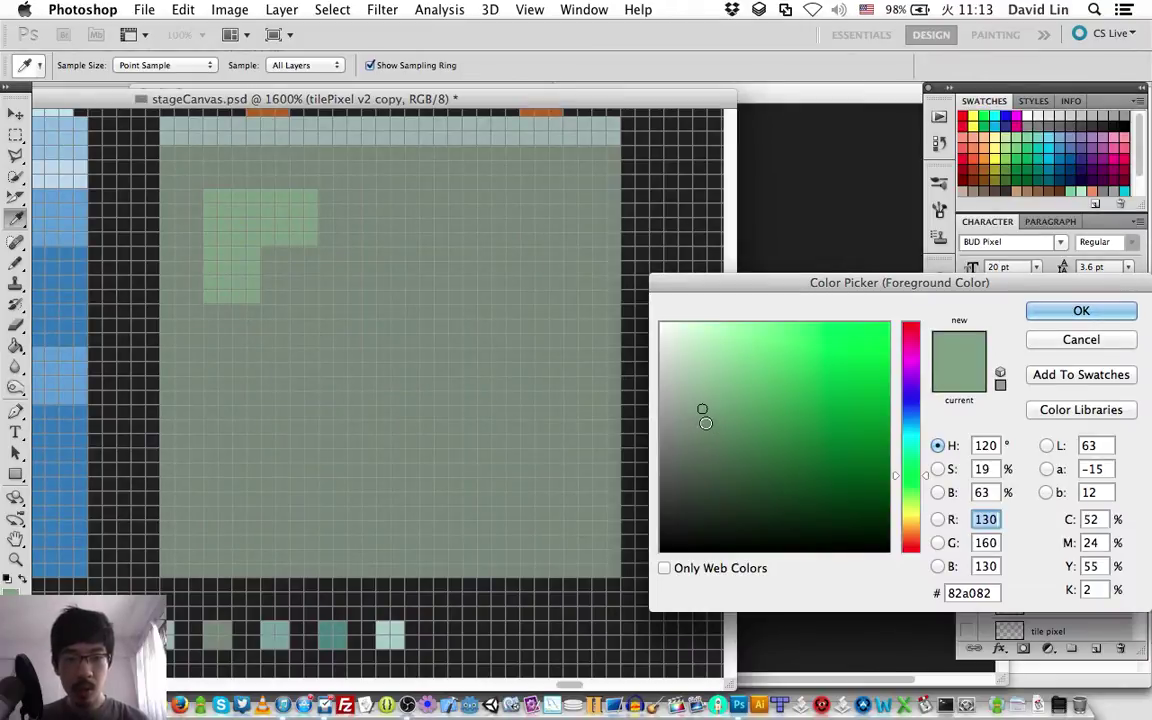
click(713, 433)
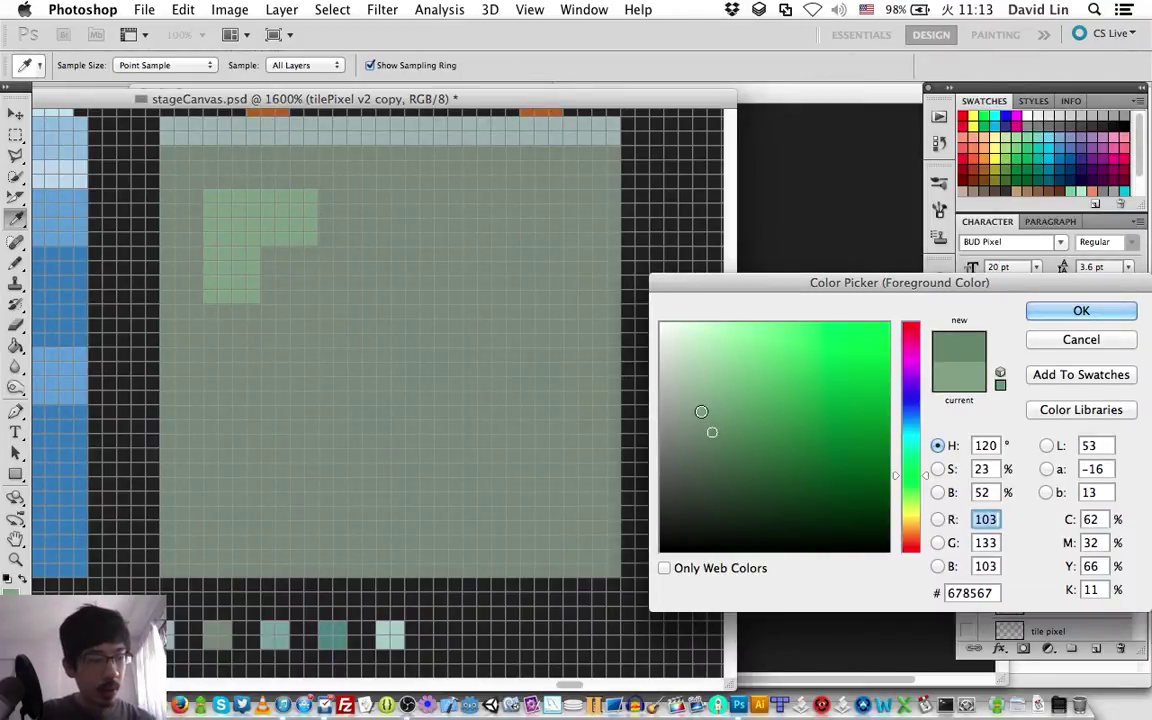
key(Return)
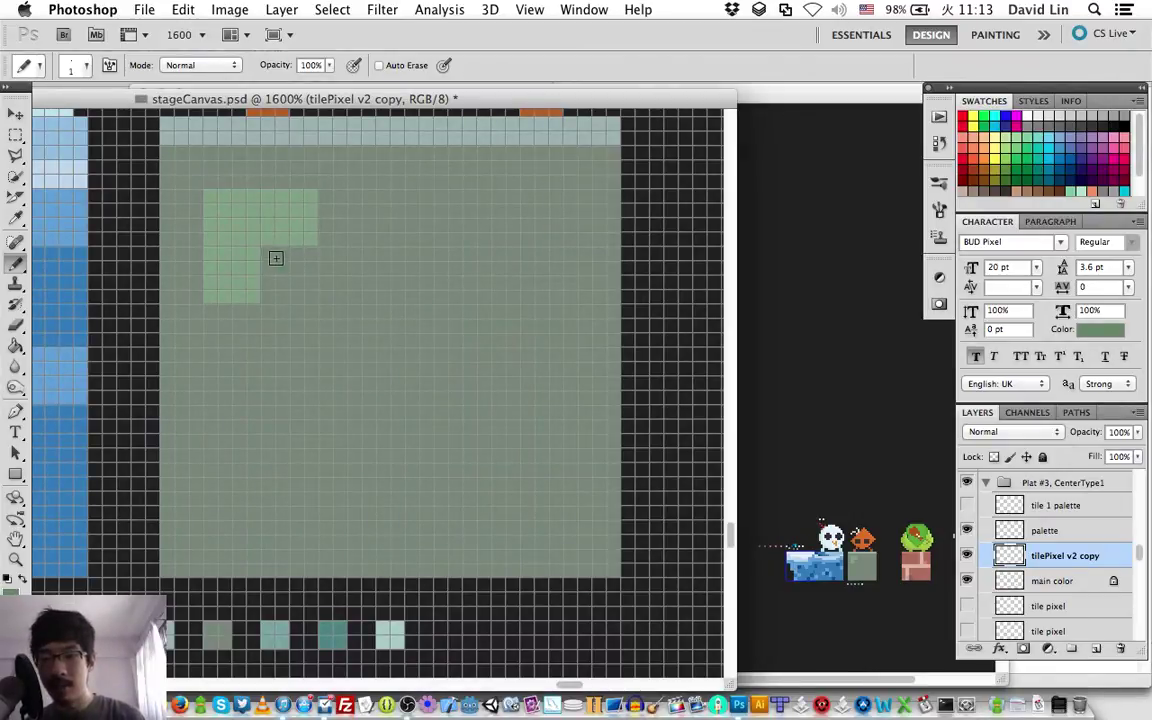
mouse_move(277, 257)
mouse_down()
mouse_move(303, 260)
mouse_move(270, 260)
mouse_move(268, 275)
mouse_move(301, 278)
mouse_up()
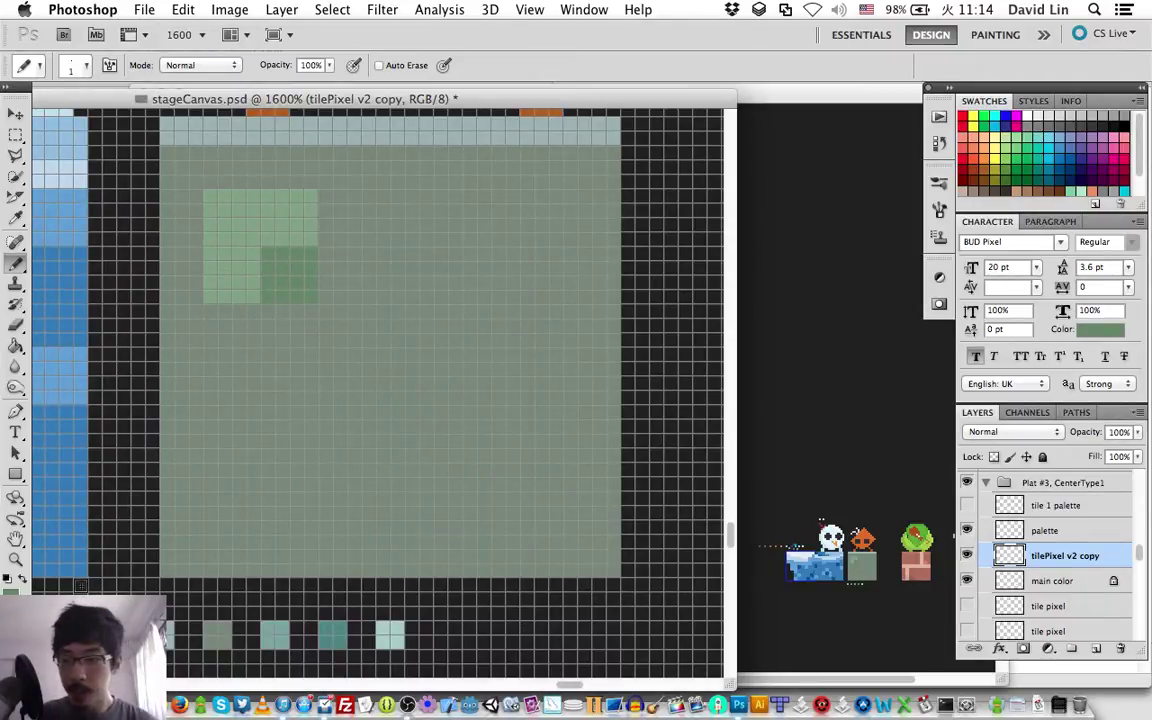
Step: Switch to a darker grey-green (505d50) and fill the L's notch with it
key(i)
click(13, 588)
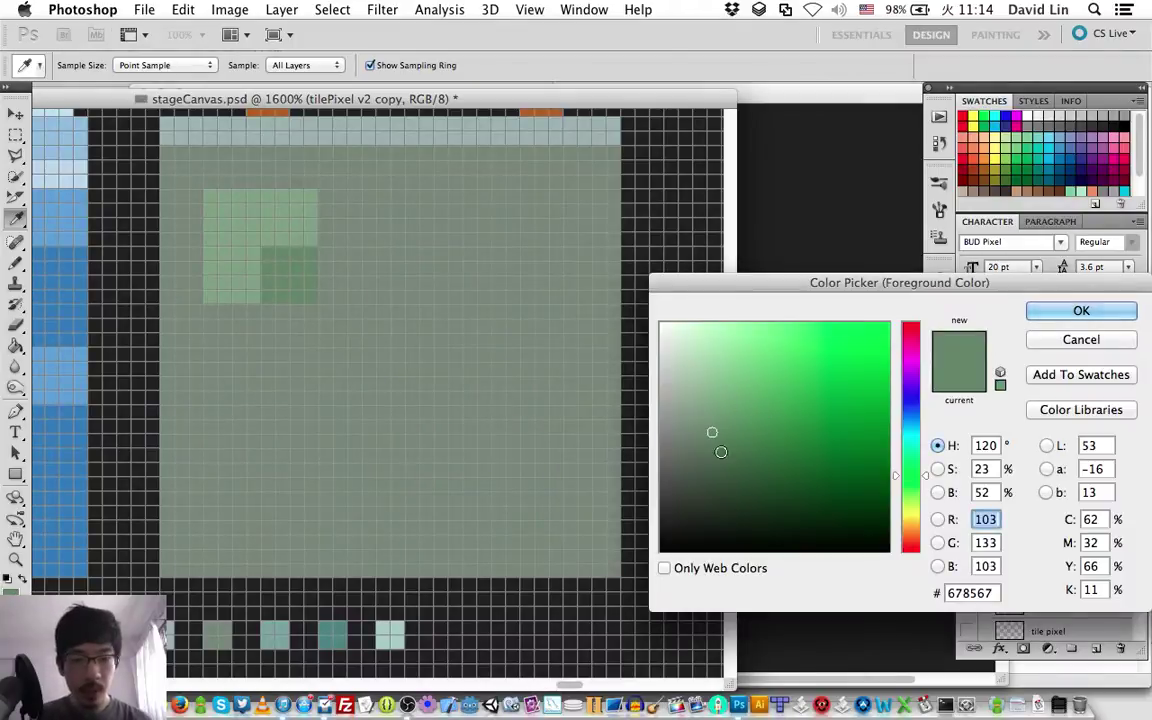
click(712, 450)
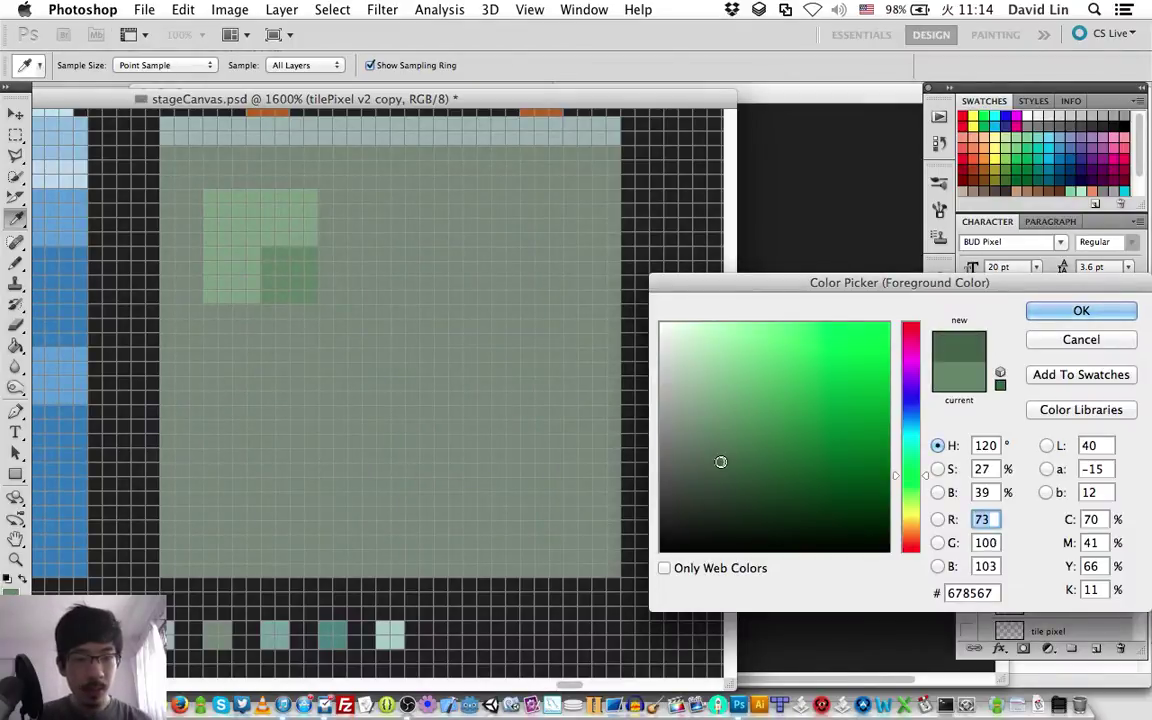
click(698, 453)
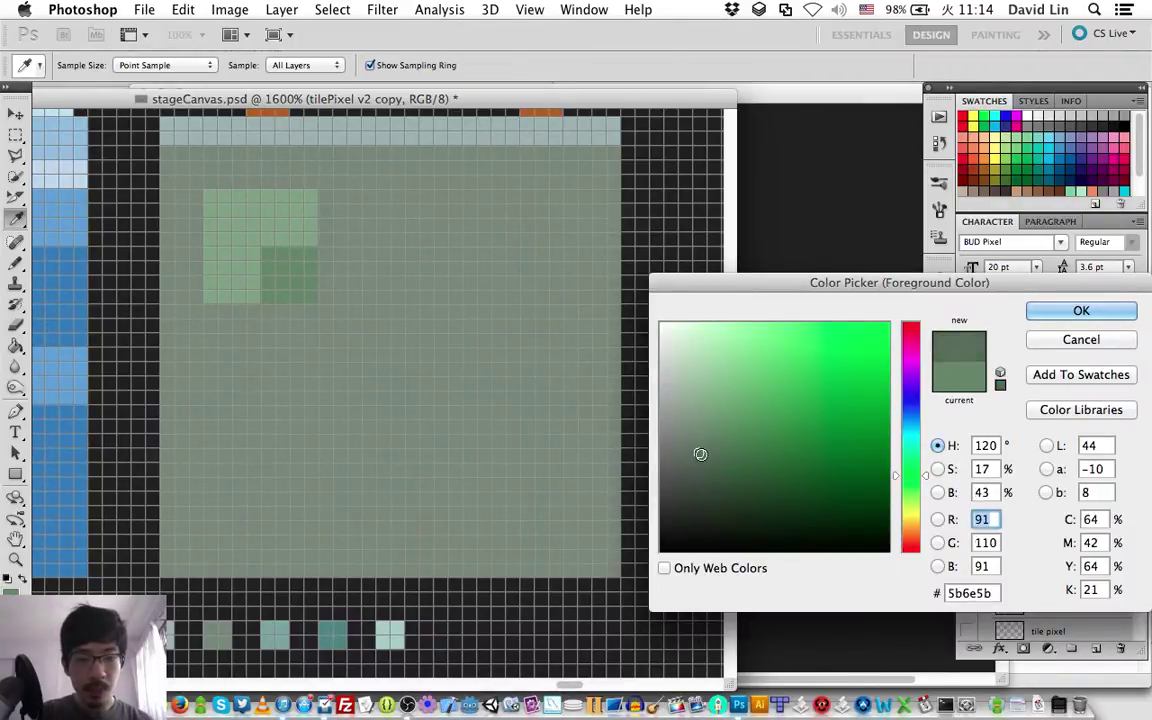
click(691, 468)
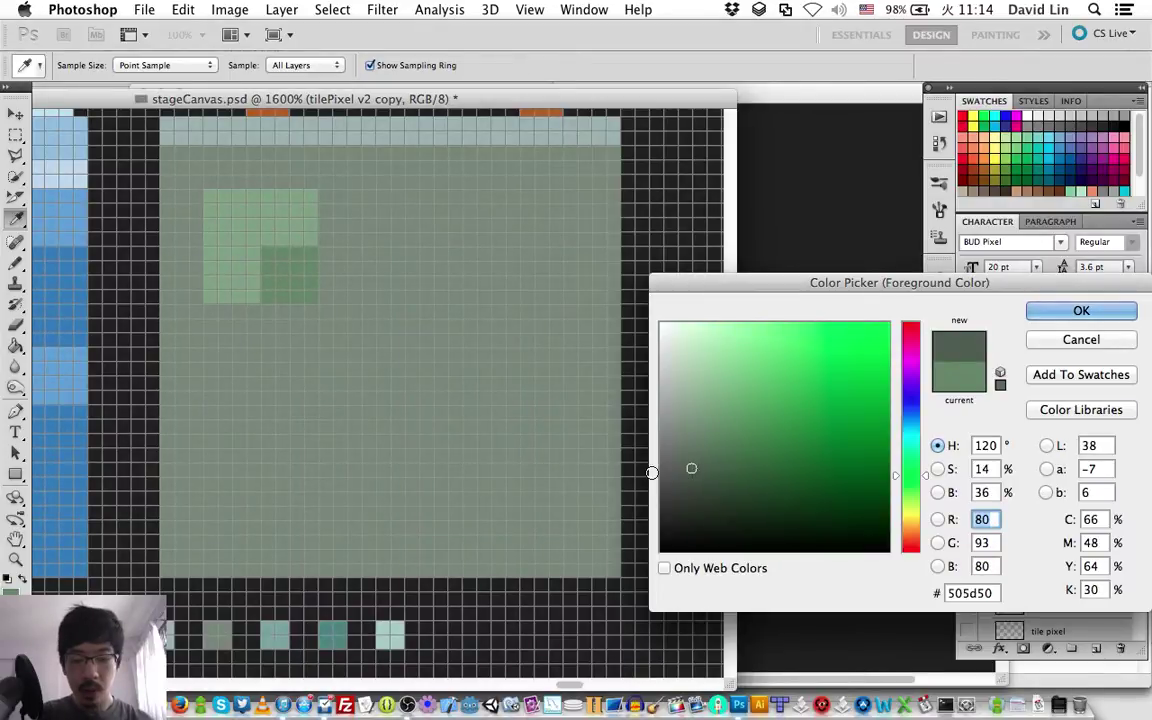
key(Return)
key(b)
mouse_move(268, 255)
mouse_down()
mouse_move(304, 284)
mouse_move(270, 303)
mouse_up()
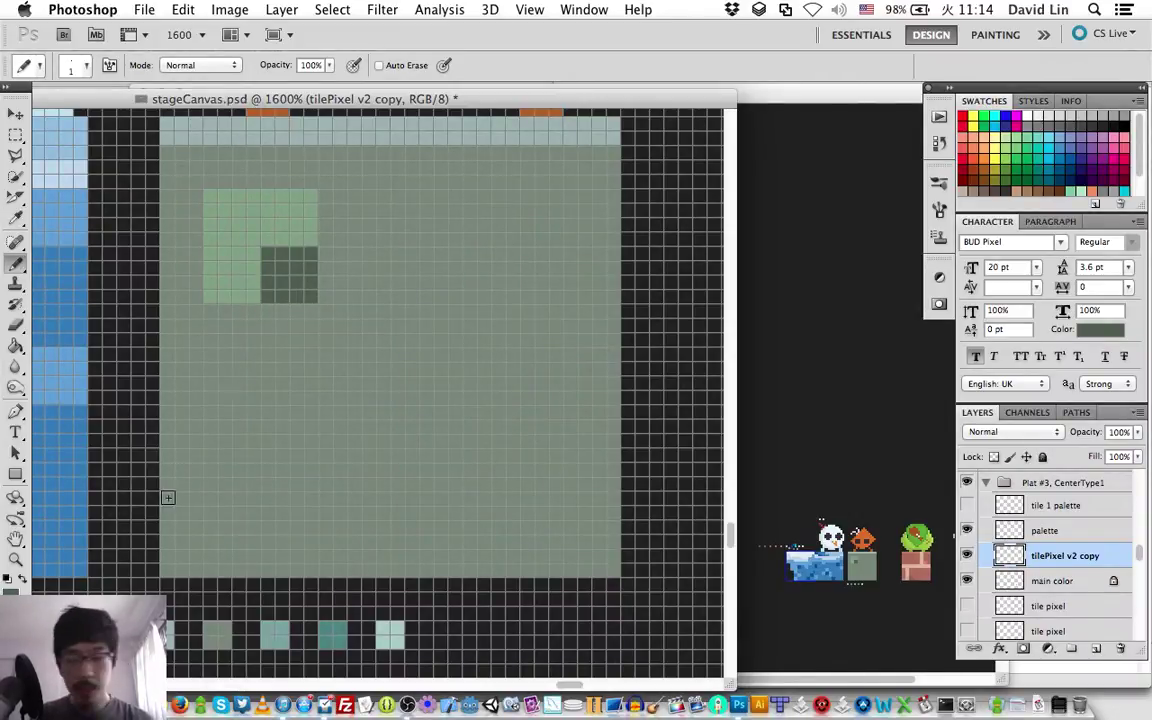
Step: Set the drawing colour to a slightly lighter grey-green, 606a60
click(13, 592)
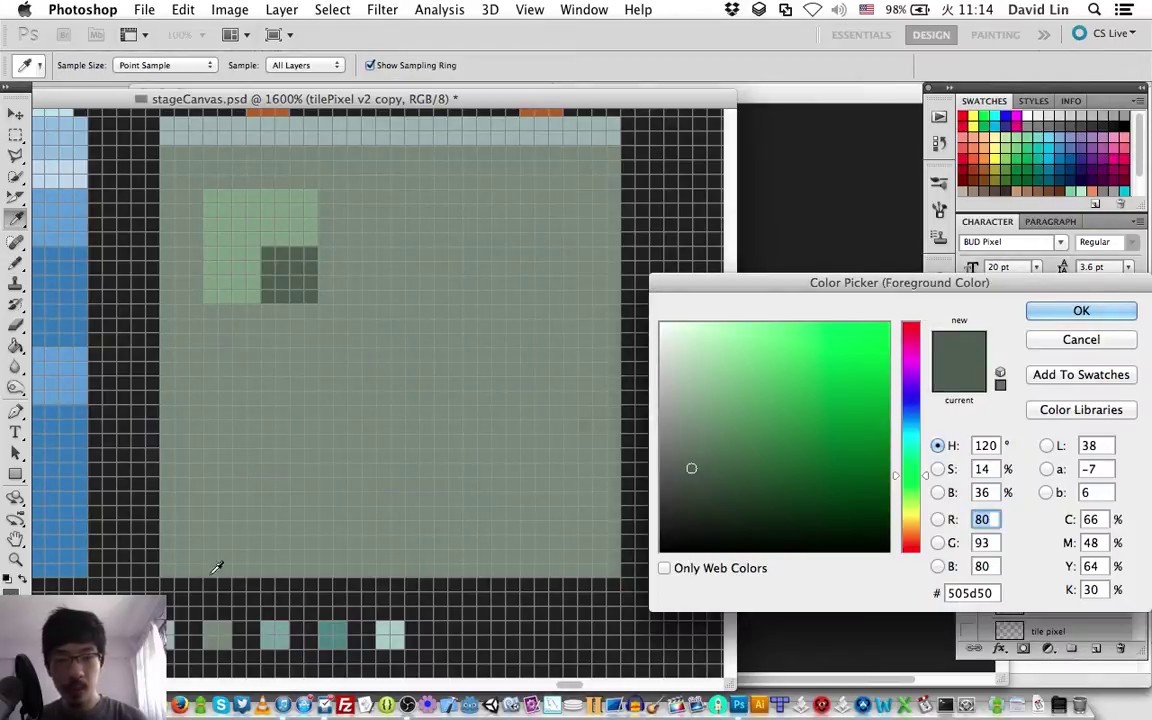
click(681, 457)
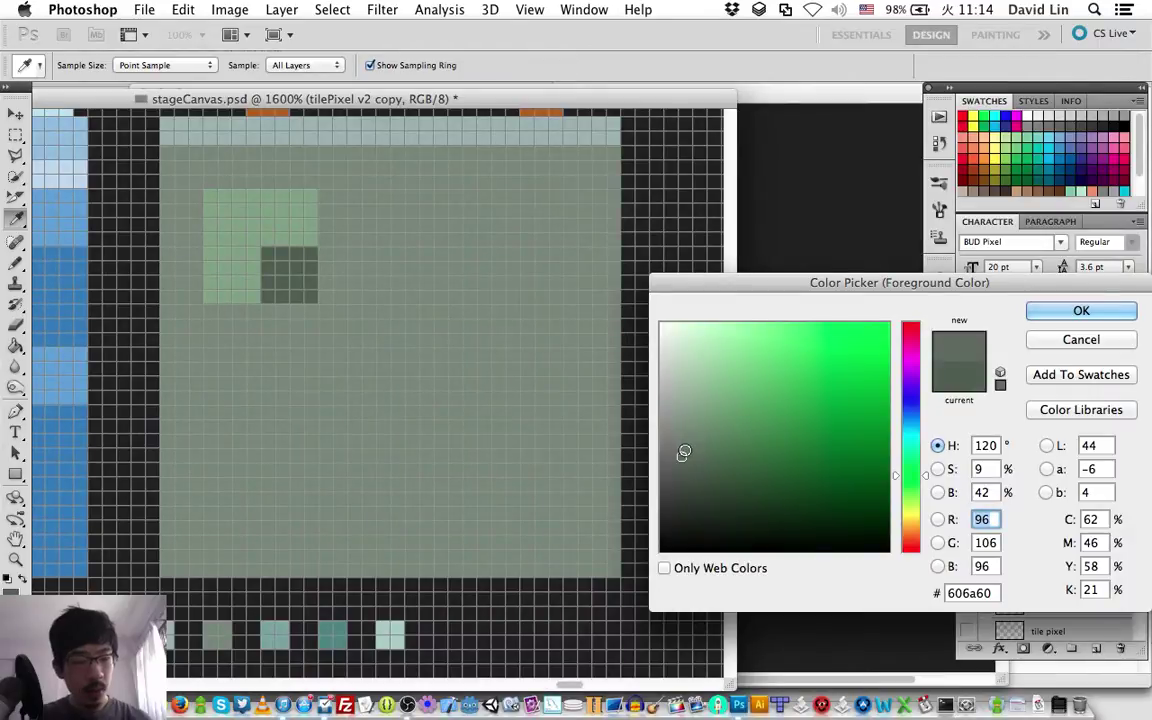
key(Return)
key(b)
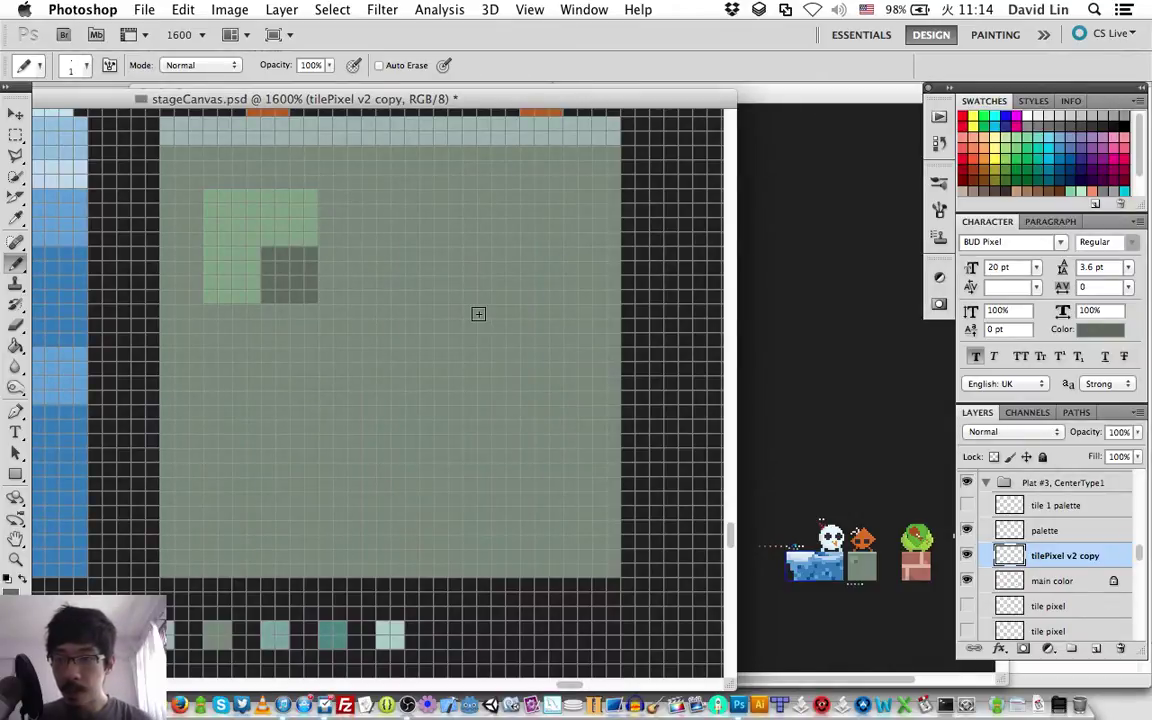
Step: Sample the top row's light teal and pencil a two-row strip below the top-right rim
key(i)
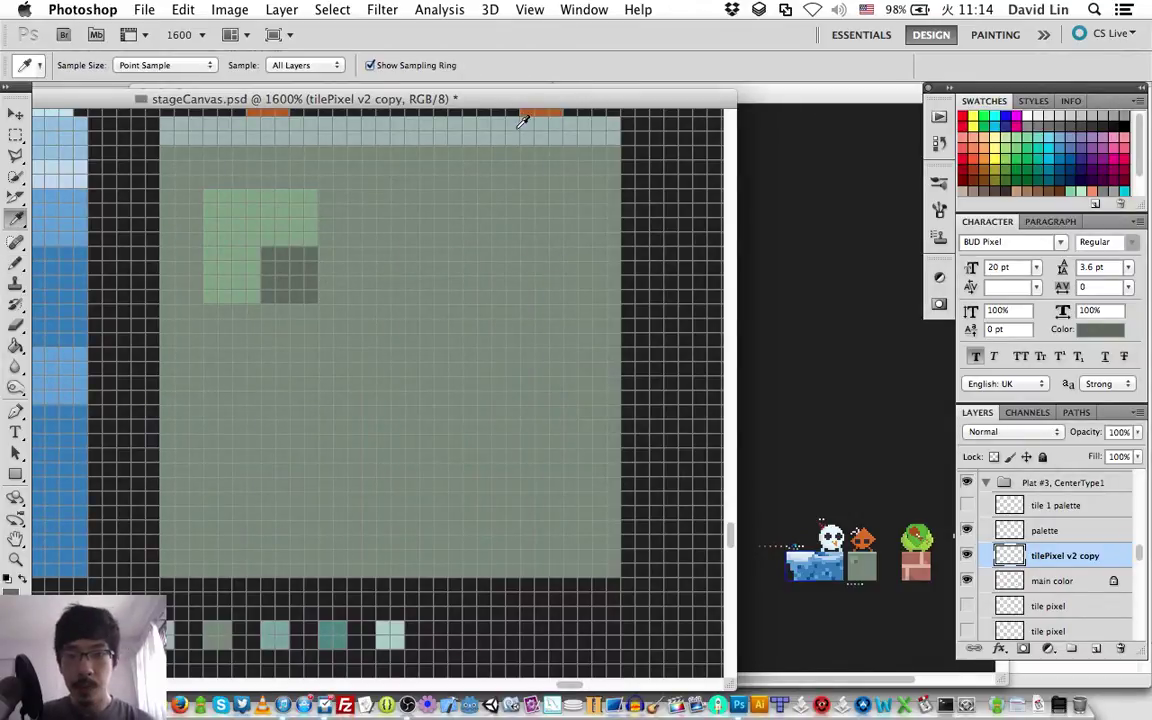
click(468, 120)
key(b)
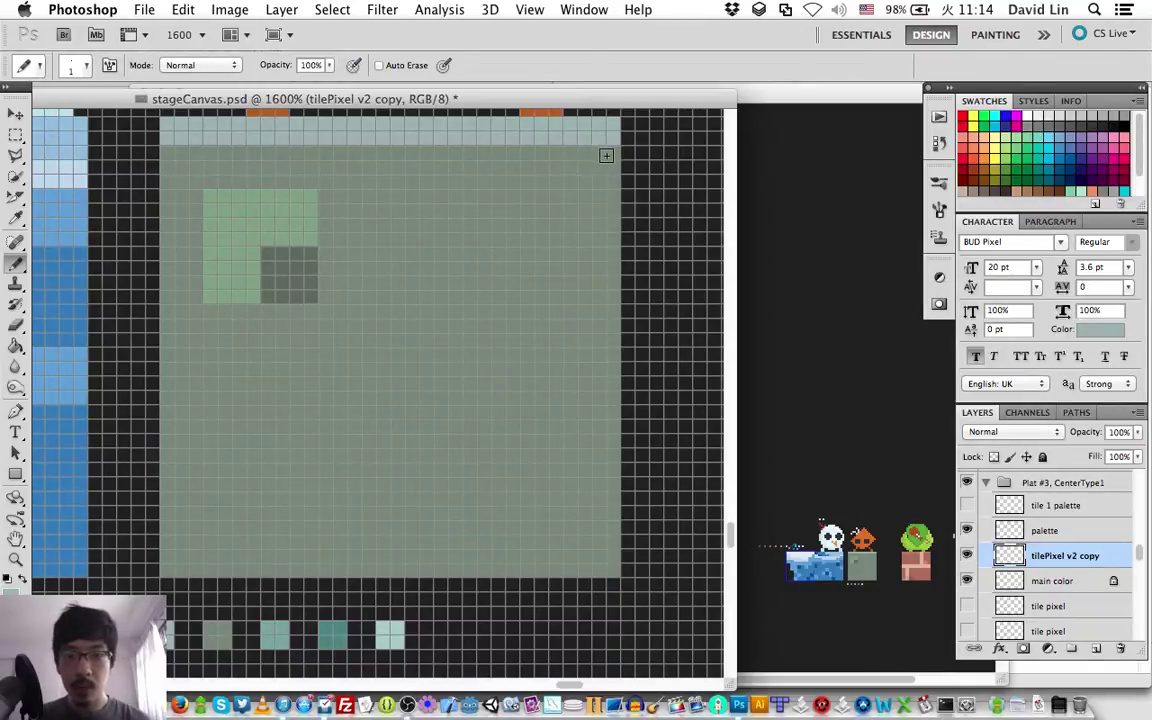
drag(589, 154, 600, 165)
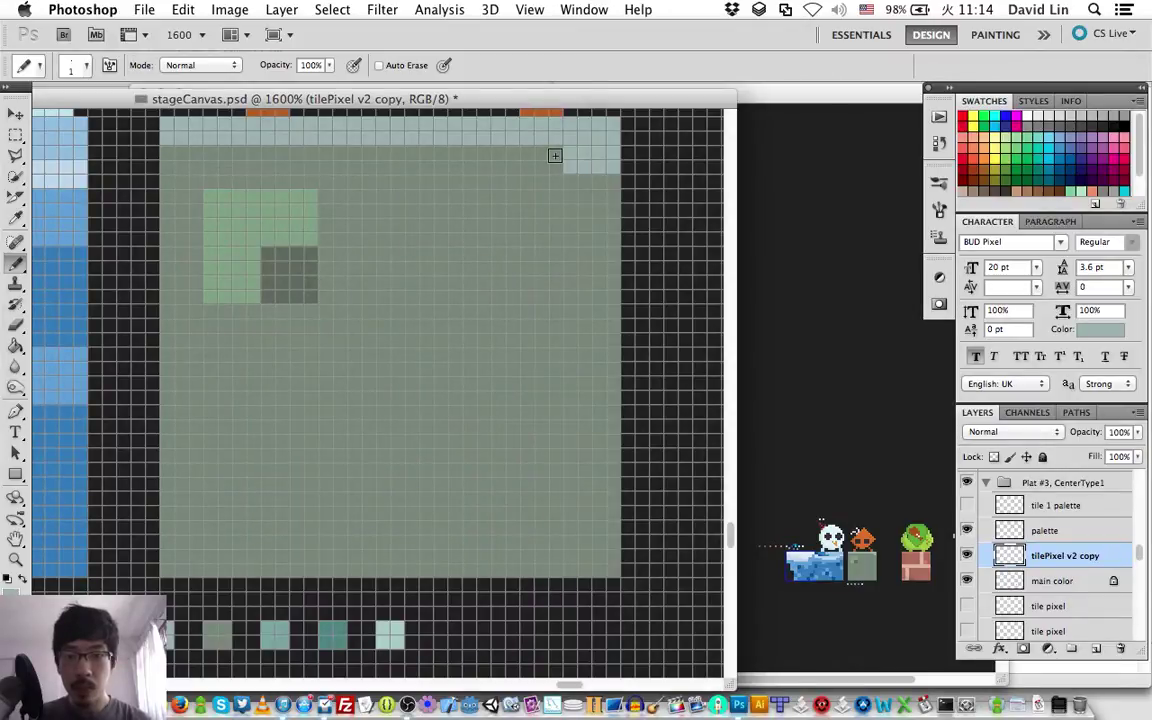
drag(555, 156, 507, 155)
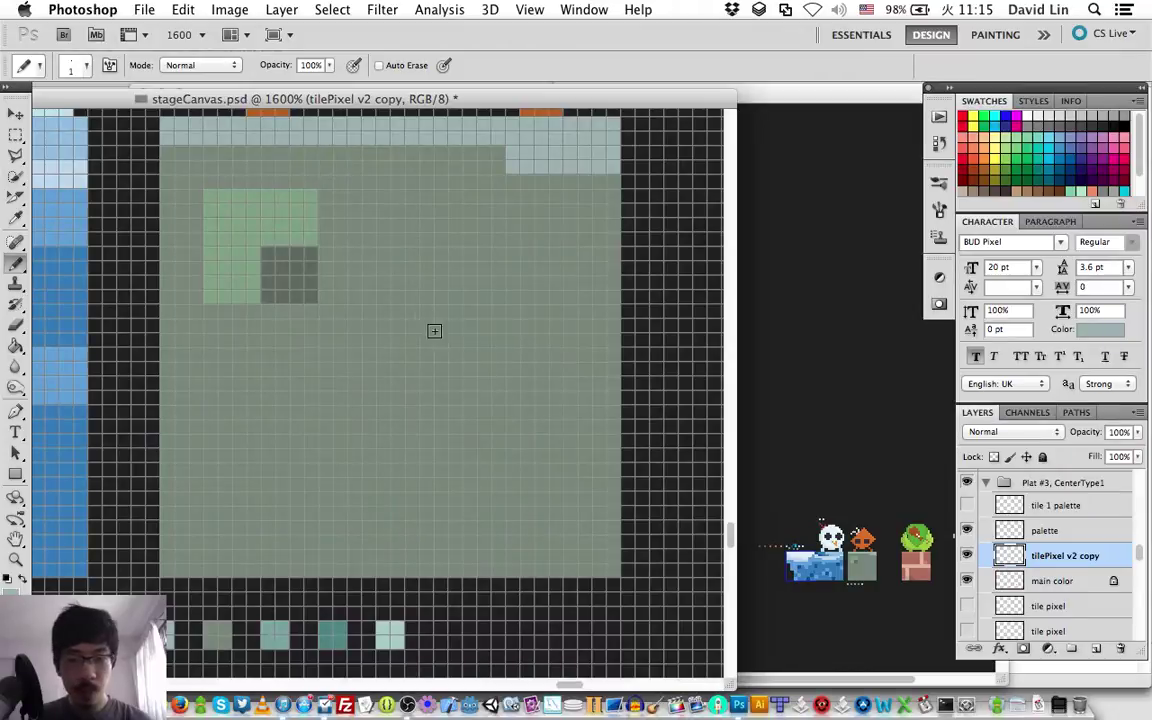
key(i)
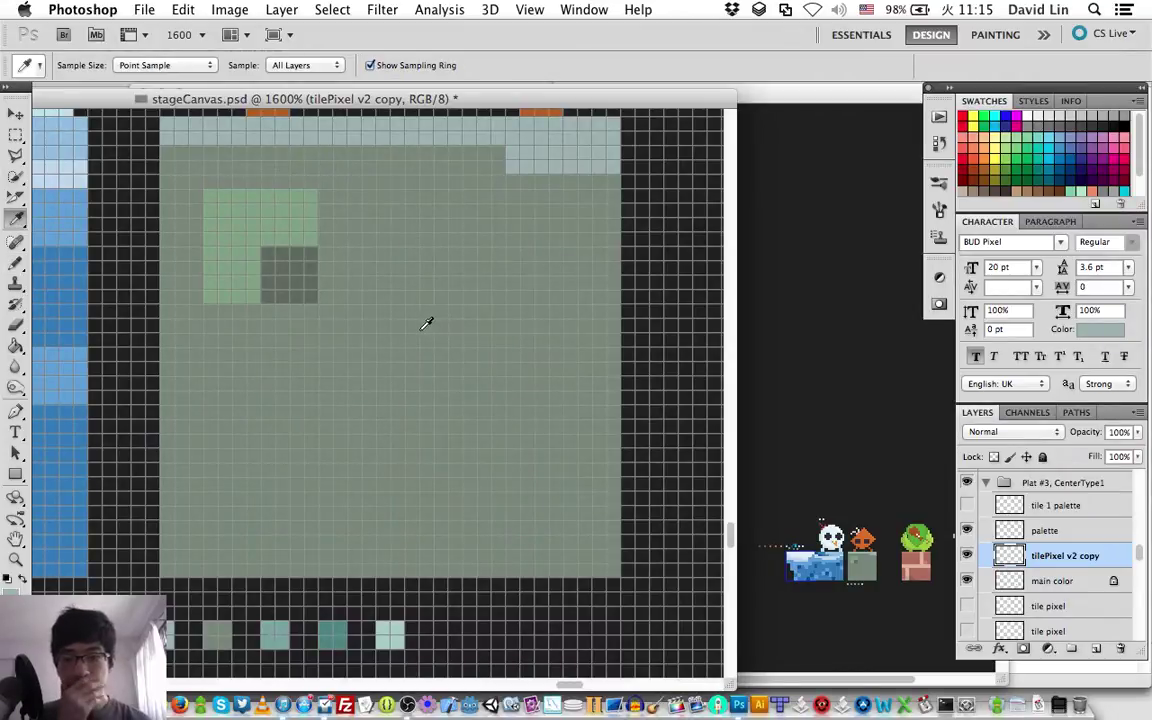
Step: Sample the light green and draw a mirrored L highlight at the tile's upper right
click(300, 208)
key(b)
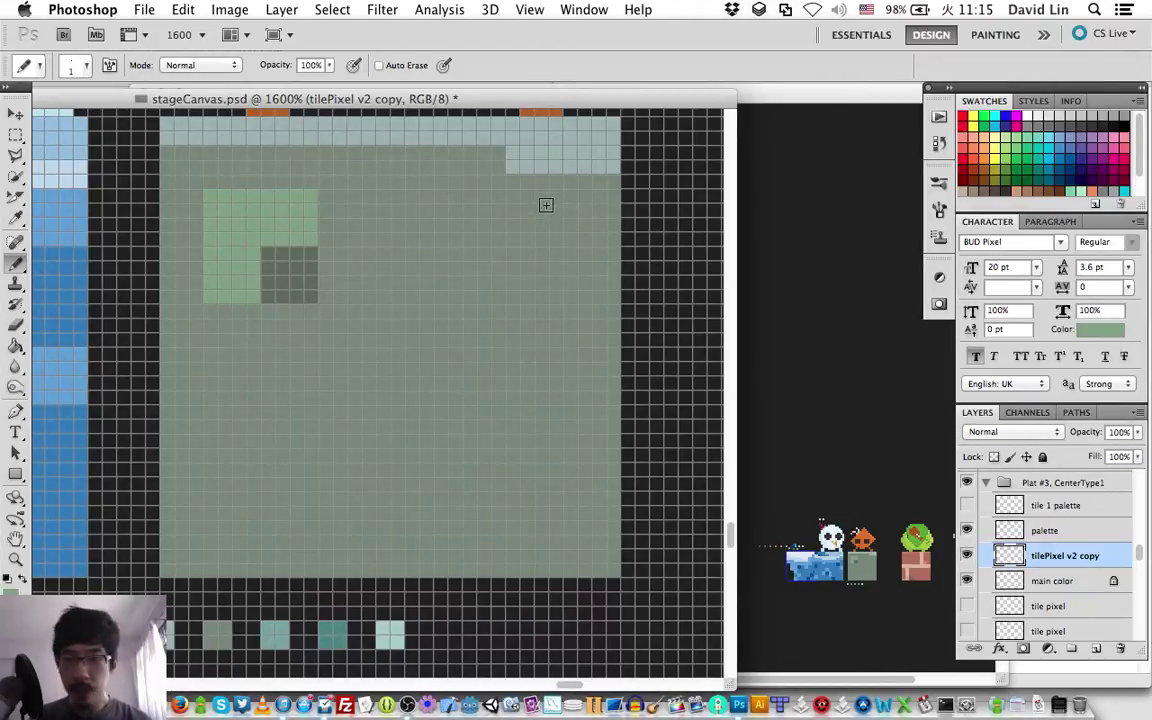
drag(476, 197, 457, 210)
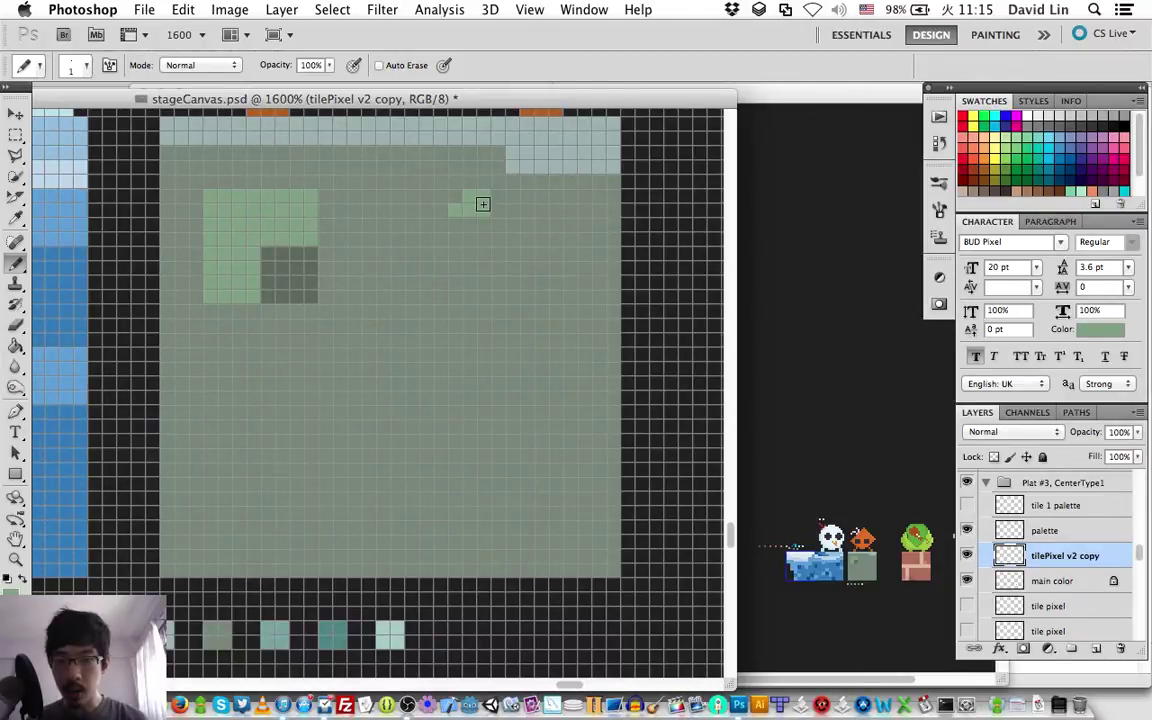
drag(483, 204, 499, 235)
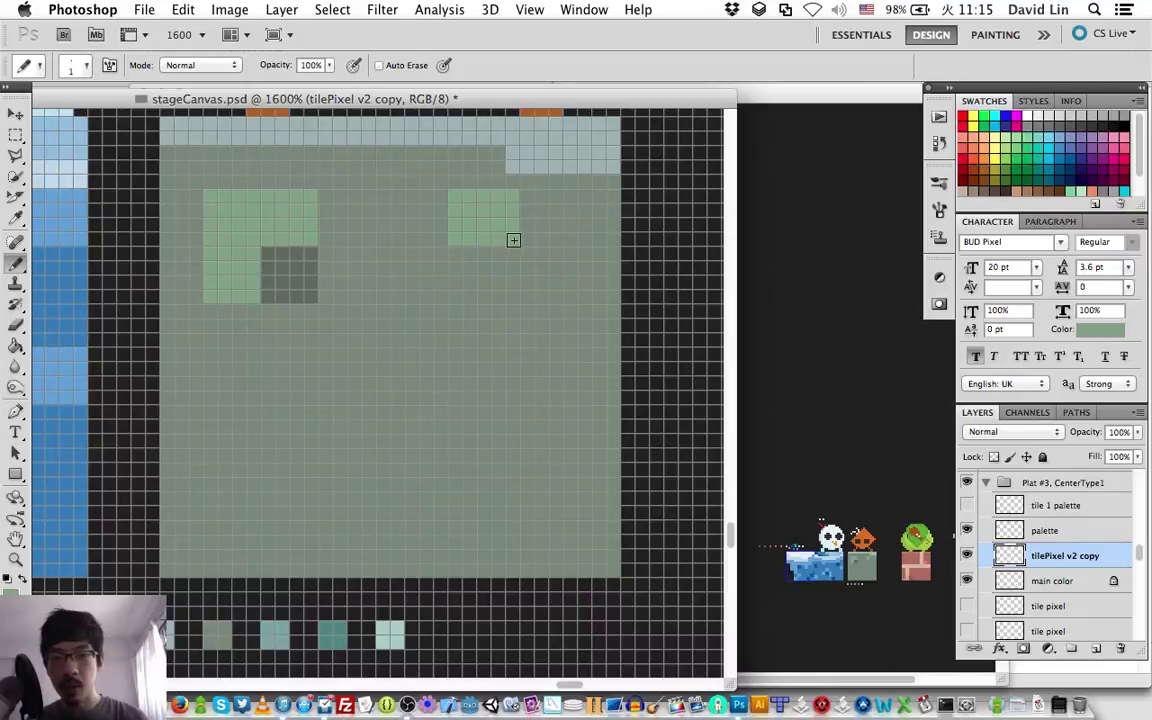
mouse_move(514, 239)
mouse_down()
mouse_move(537, 237)
mouse_move(550, 213)
mouse_move(527, 213)
mouse_up()
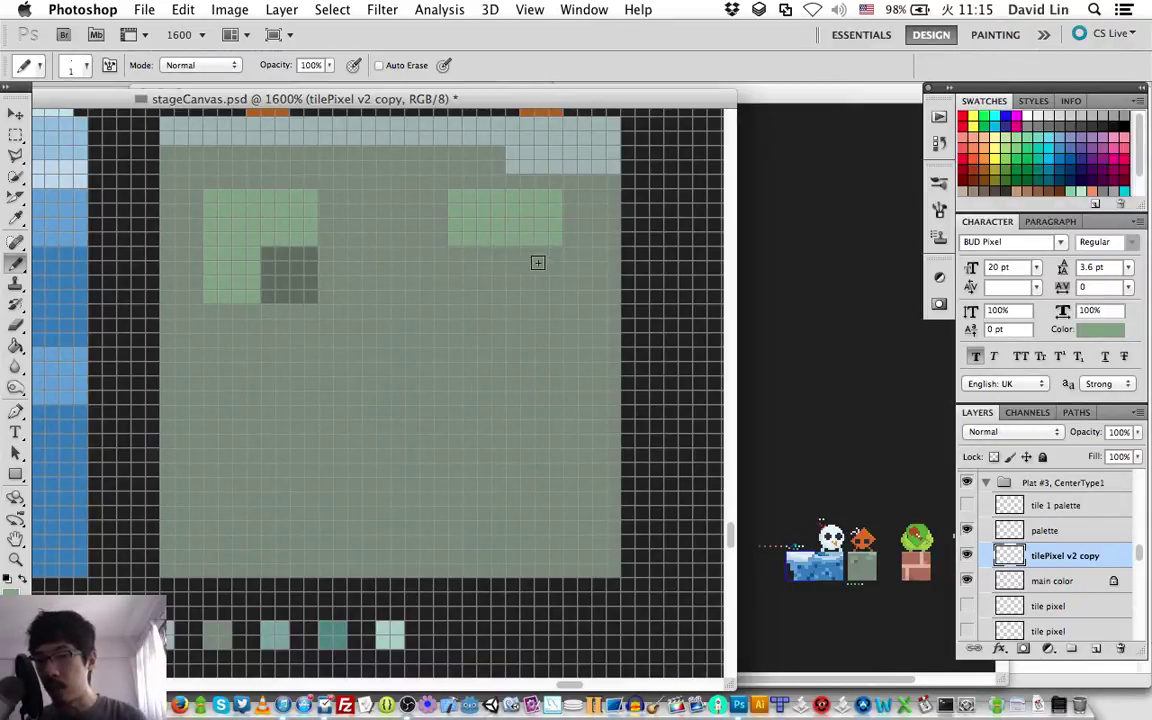
drag(529, 262, 514, 257)
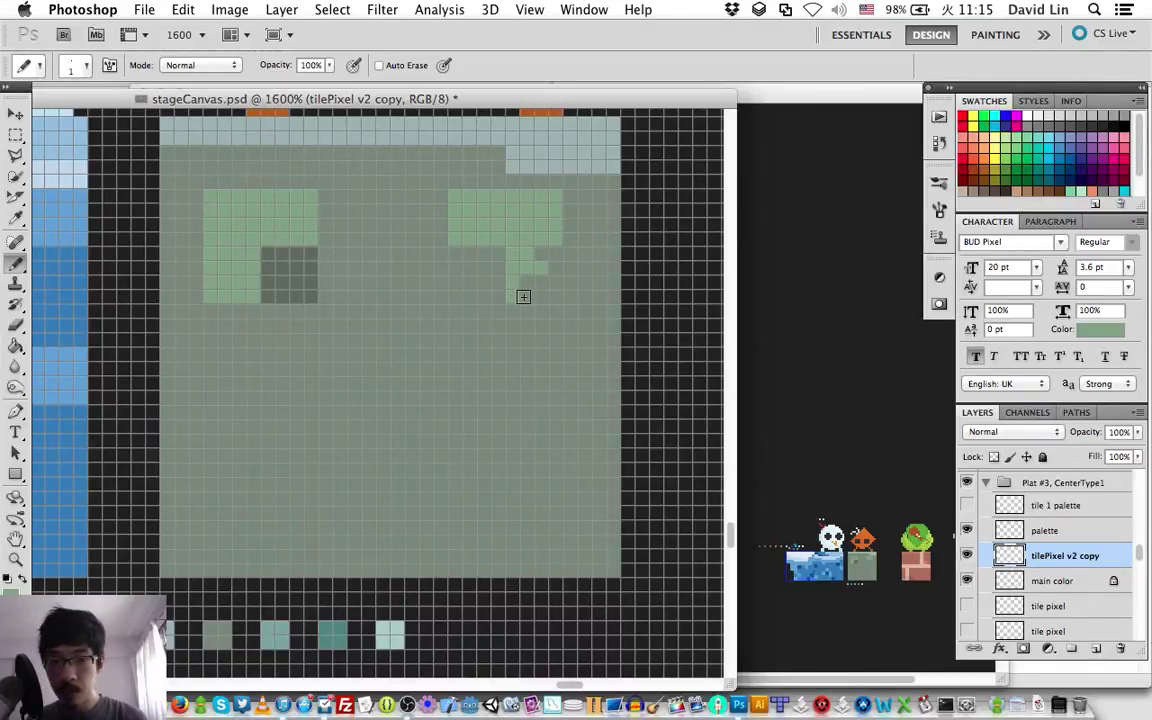
drag(523, 297, 513, 303)
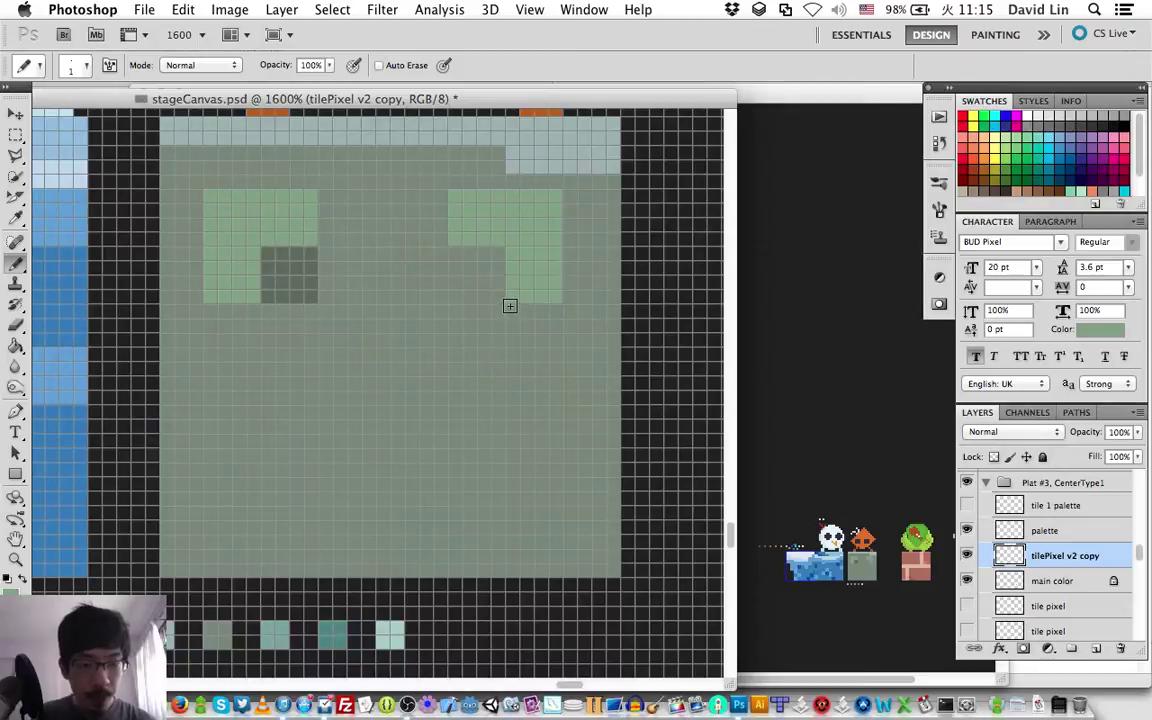
alt+click(303, 258)
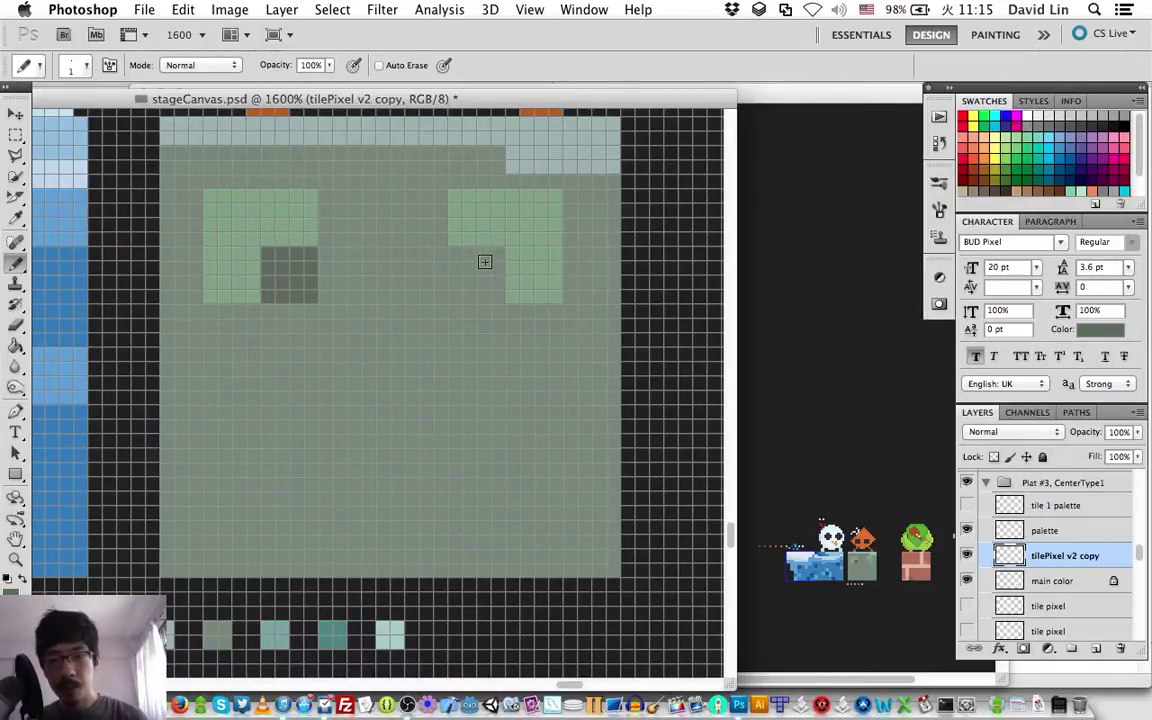
Step: Paint a 2x2 dark grey-green square into the right eye shape's notch
mouse_move(483, 256)
mouse_down()
mouse_move(463, 252)
mouse_move(465, 267)
mouse_up()
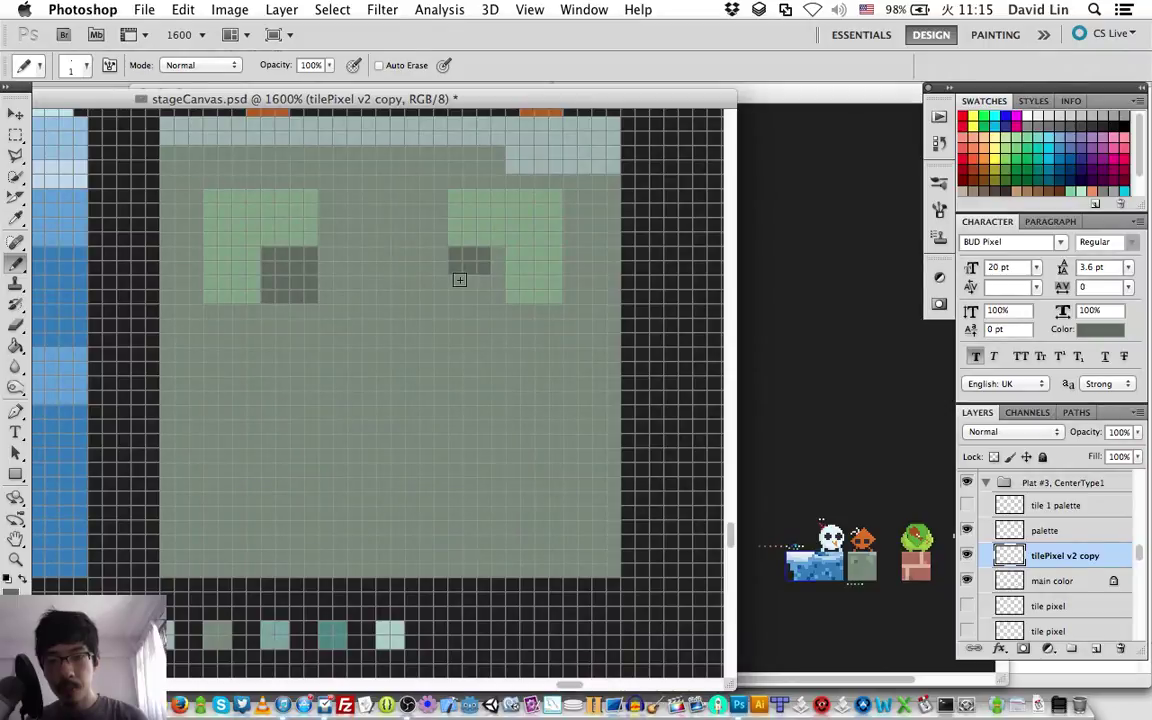
drag(459, 279, 471, 283)
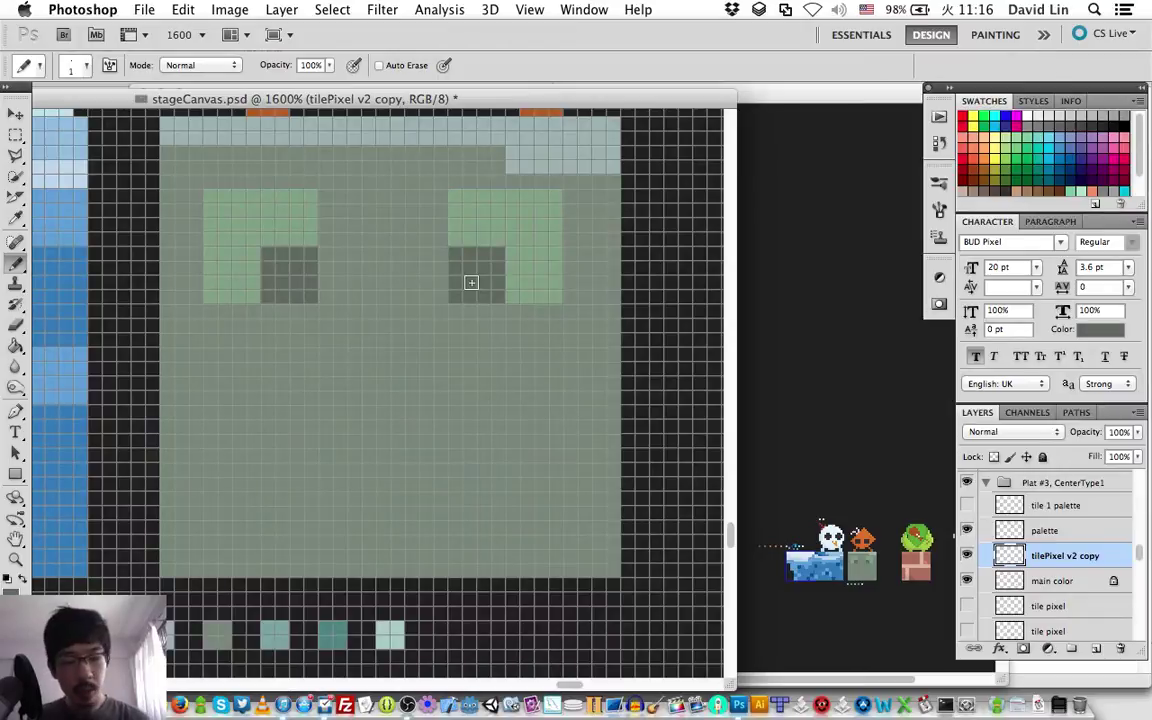
key(i)
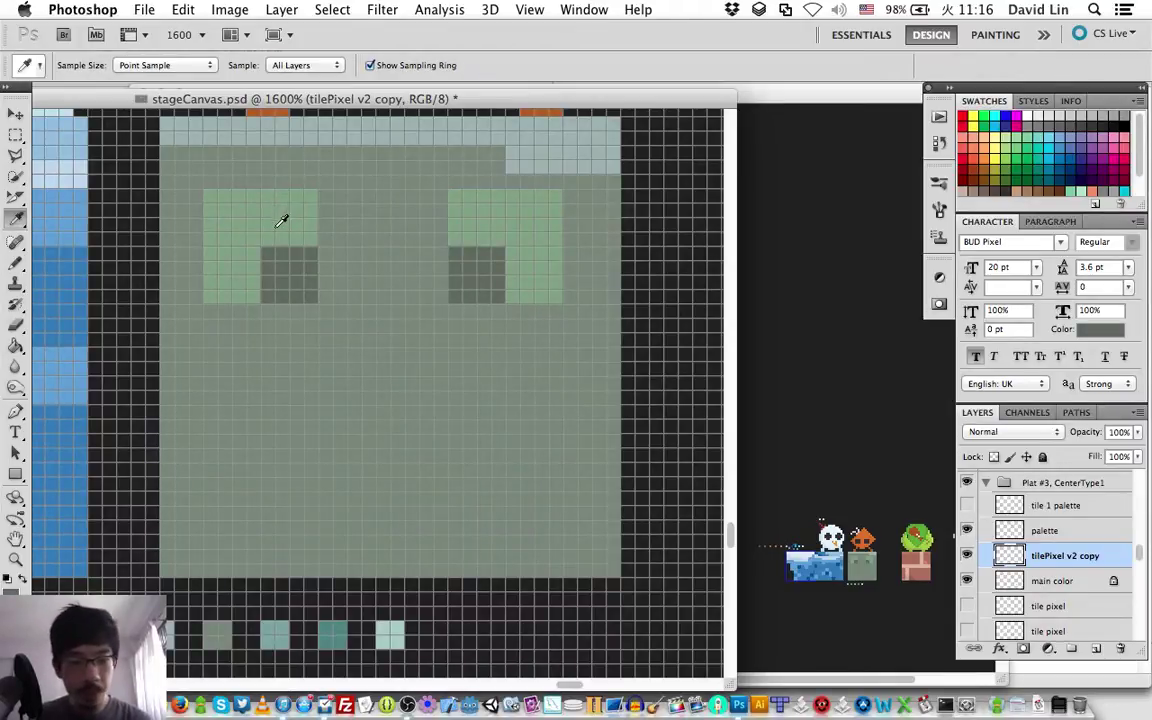
click(274, 229)
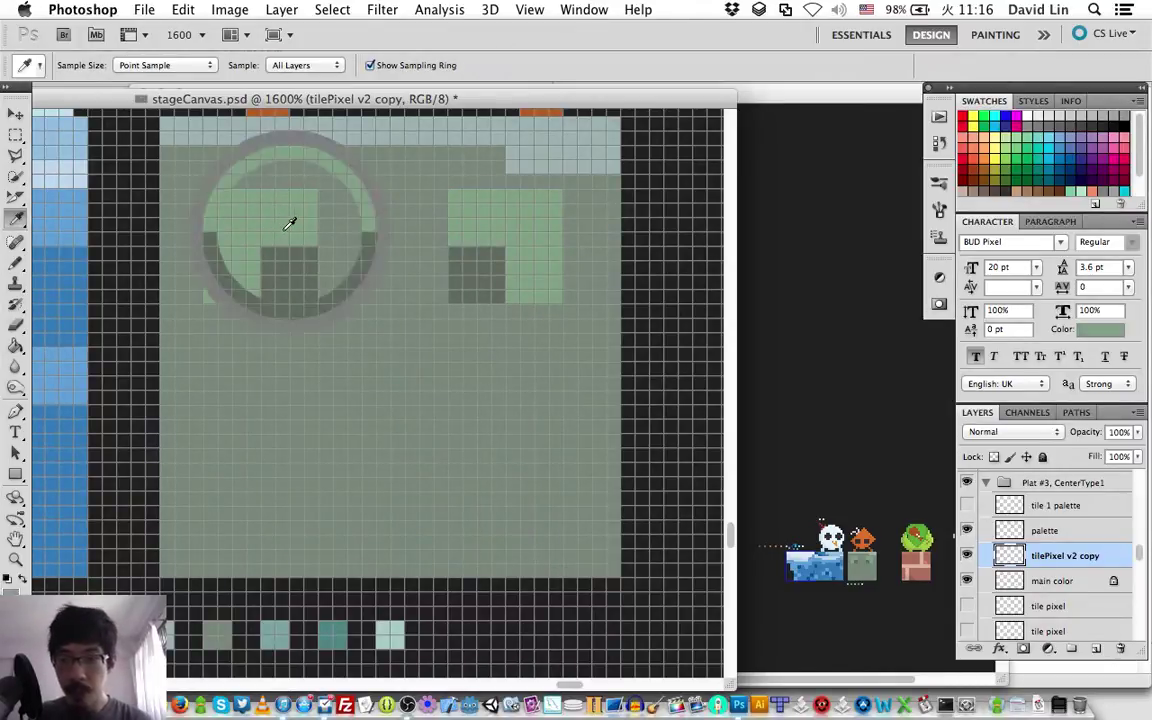
key(b)
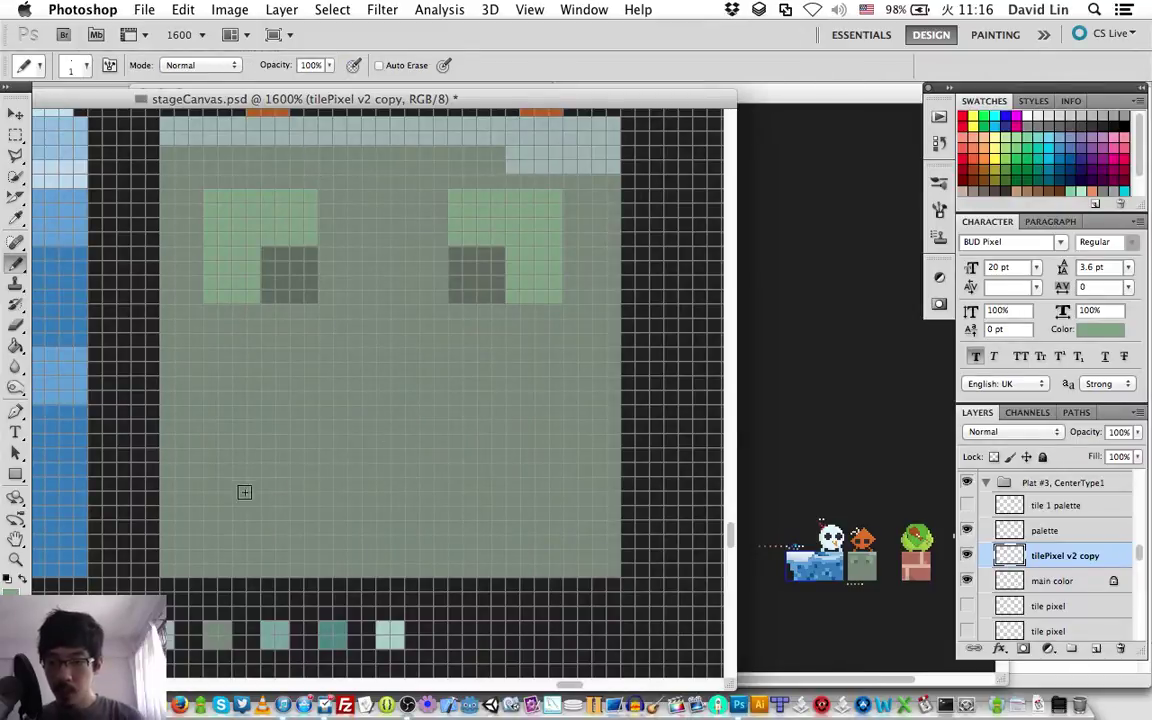
mouse_move(212, 476)
mouse_down()
mouse_move(249, 483)
mouse_move(225, 471)
mouse_move(251, 473)
mouse_move(251, 498)
mouse_move(217, 500)
mouse_move(254, 506)
mouse_up()
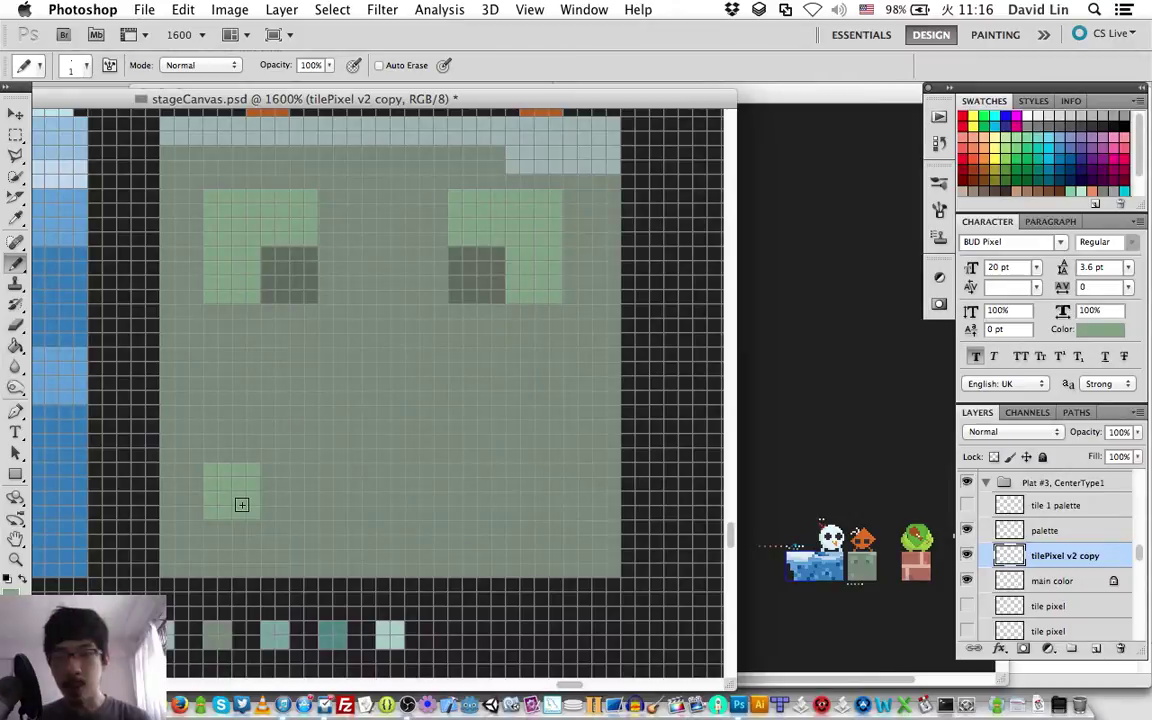
mouse_move(257, 532)
mouse_down()
mouse_move(222, 528)
mouse_move(213, 539)
mouse_move(220, 556)
mouse_move(255, 555)
mouse_move(222, 542)
mouse_move(262, 548)
mouse_up()
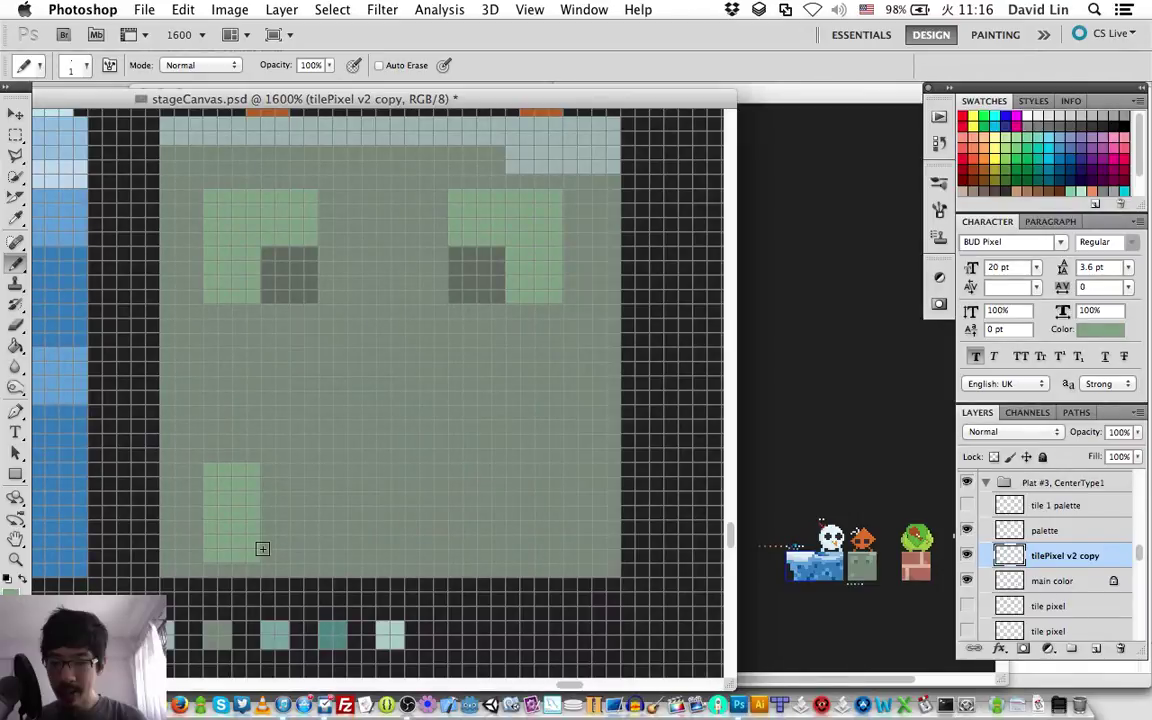
drag(260, 548, 221, 468)
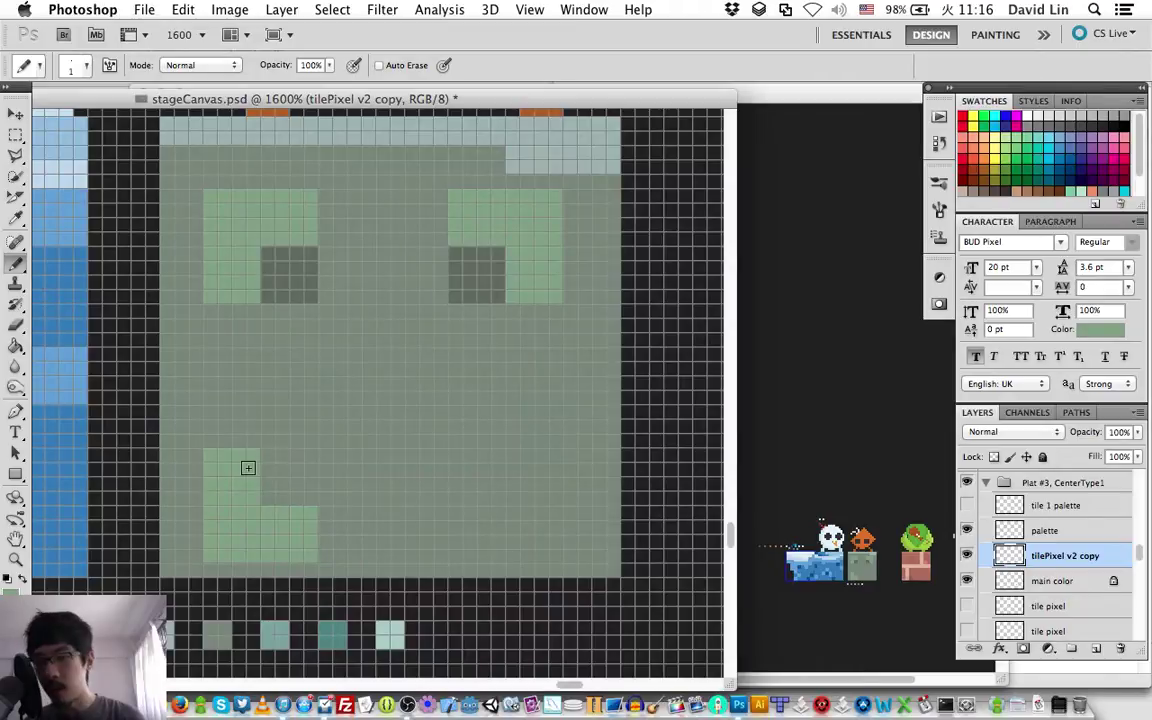
key(e)
drag(227, 458, 247, 466)
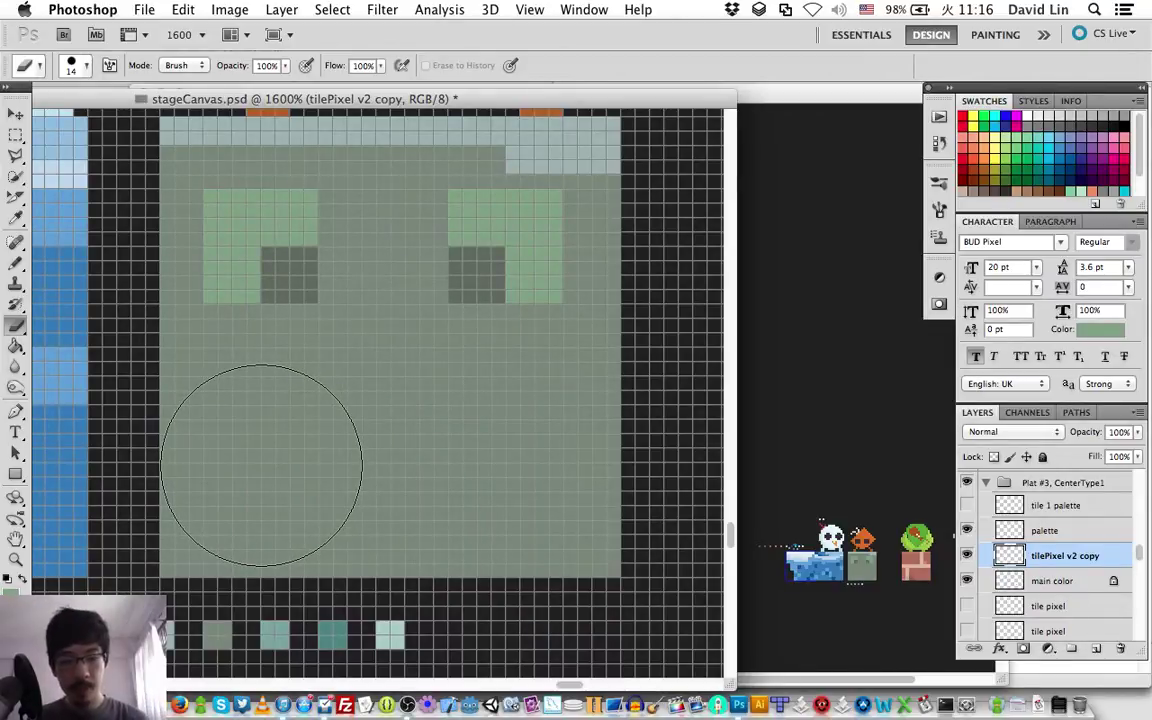
key(i)
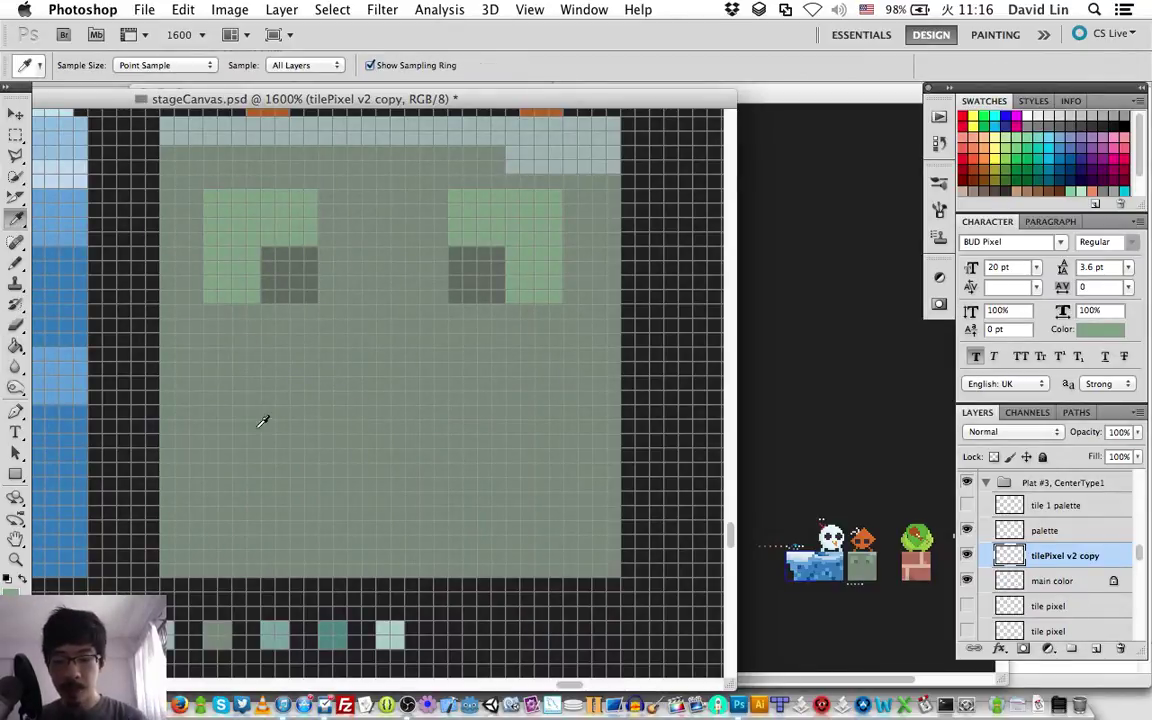
Step: Draw a light-green L-shaped block in the lower left of the tile with the Pencil
key(b)
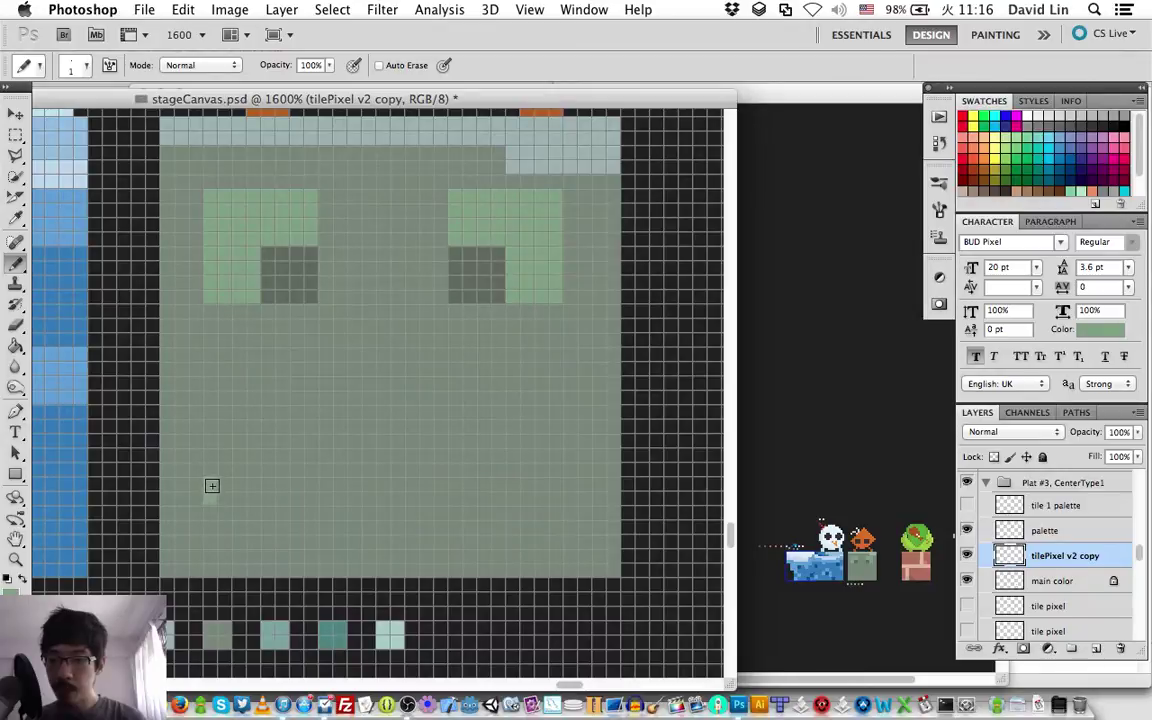
mouse_move(221, 489)
mouse_down()
mouse_move(237, 486)
mouse_move(213, 470)
mouse_move(252, 494)
mouse_move(237, 474)
mouse_up()
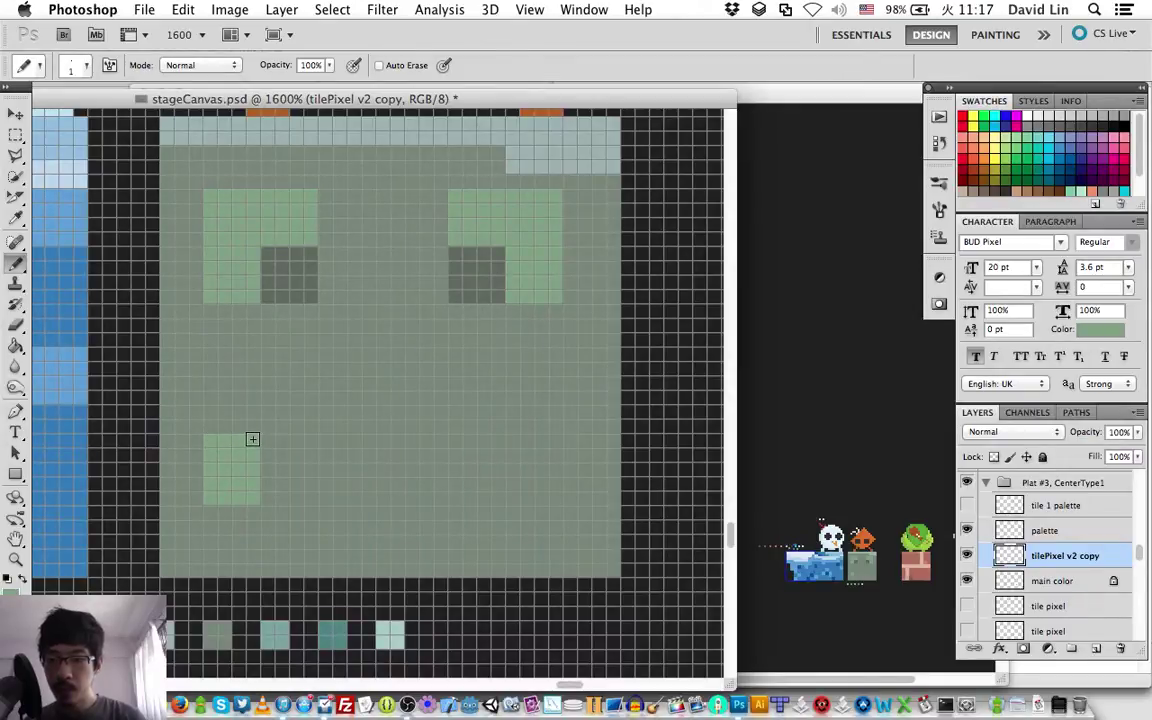
drag(252, 426, 210, 426)
mouse_move(213, 511)
mouse_down()
mouse_move(249, 509)
mouse_move(222, 529)
mouse_move(305, 516)
mouse_move(302, 495)
mouse_move(277, 489)
mouse_move(274, 503)
mouse_move(304, 489)
mouse_move(314, 498)
mouse_move(310, 522)
mouse_move(265, 501)
mouse_up()
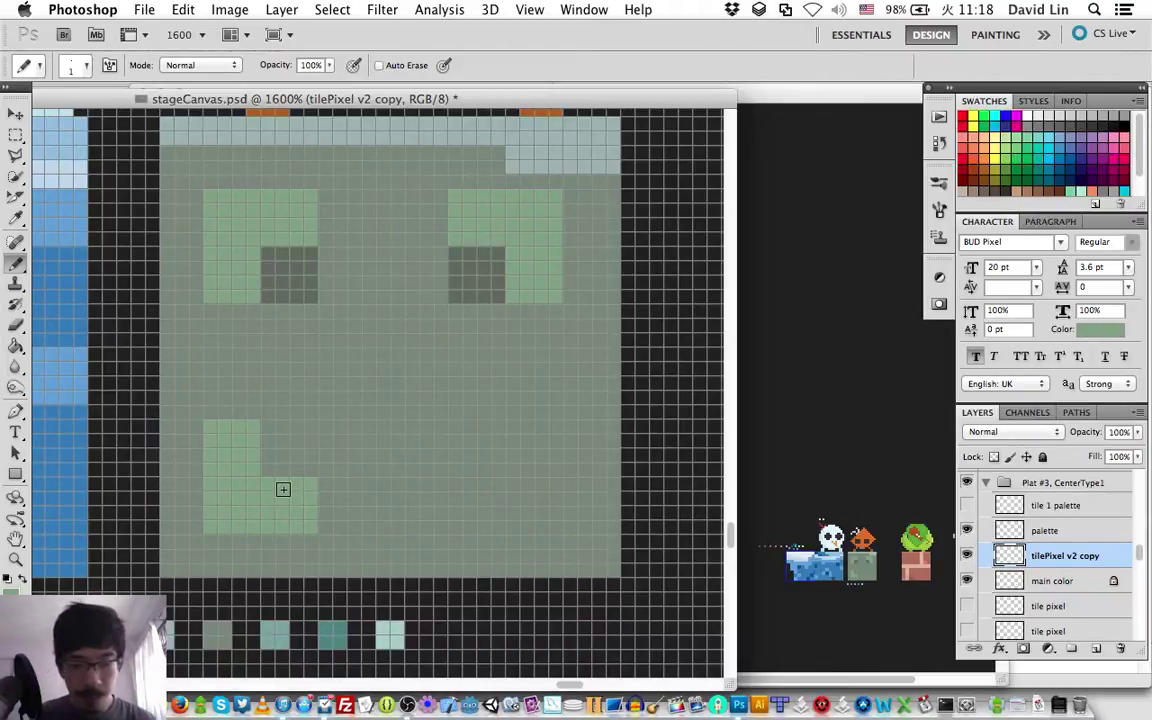
Step: Sample the dark square's colour and paint a dark square into the lower-left L's notch
key(i)
click(293, 266)
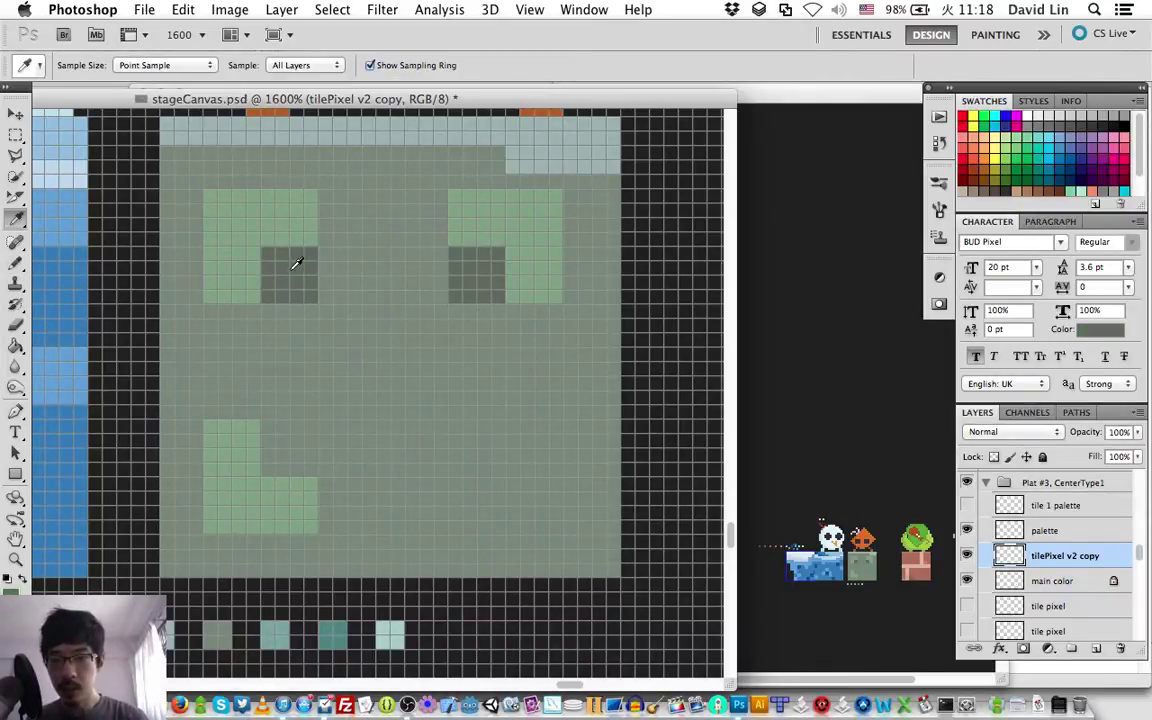
click(296, 263)
key(b)
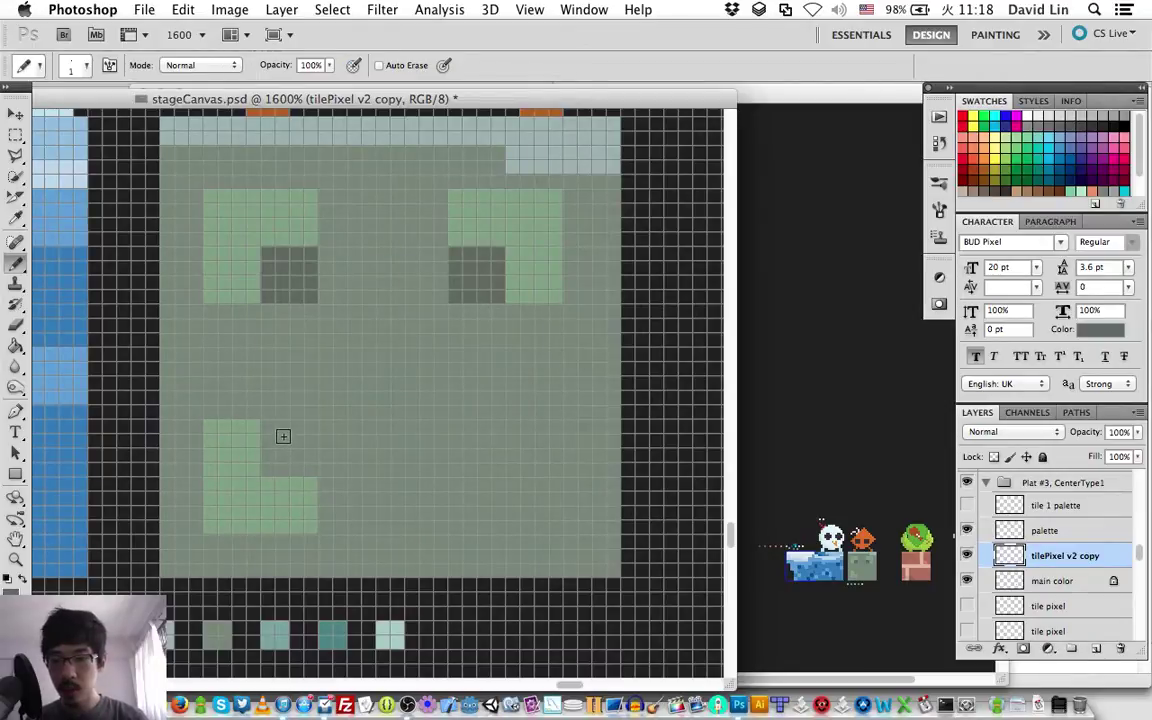
mouse_move(283, 436)
mouse_down()
mouse_move(270, 463)
mouse_move(301, 465)
mouse_move(292, 449)
mouse_up()
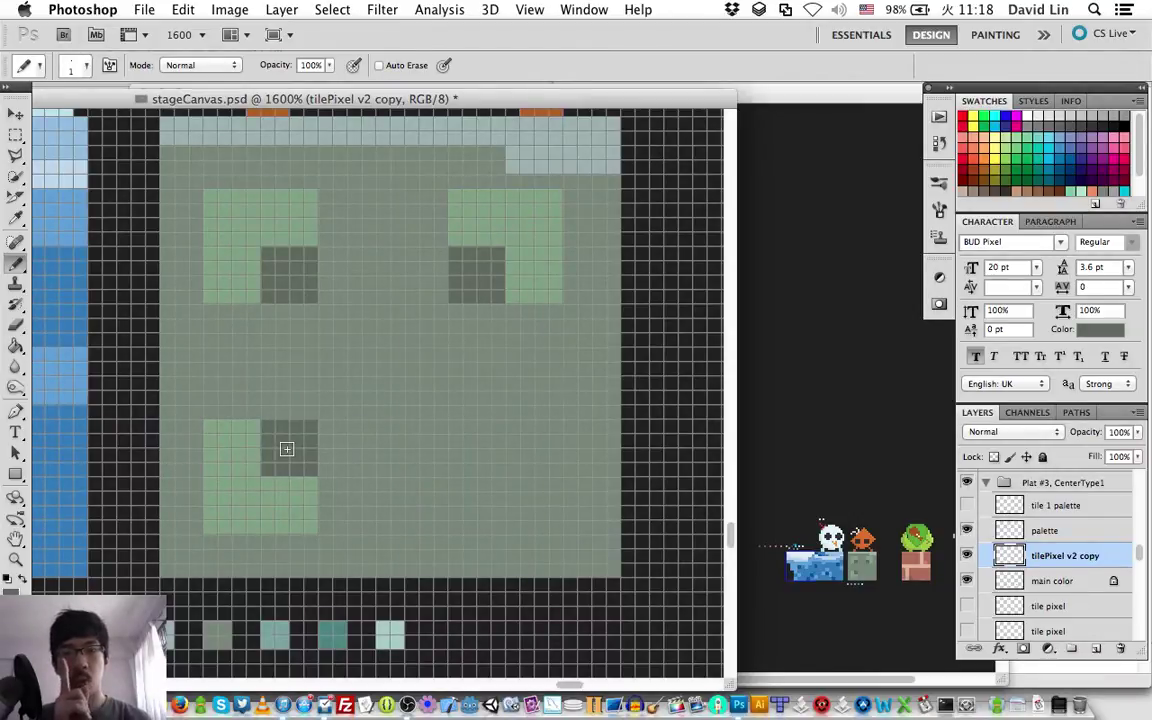
Step: Sample the light green back as the Pencil colour
key(i)
click(237, 224)
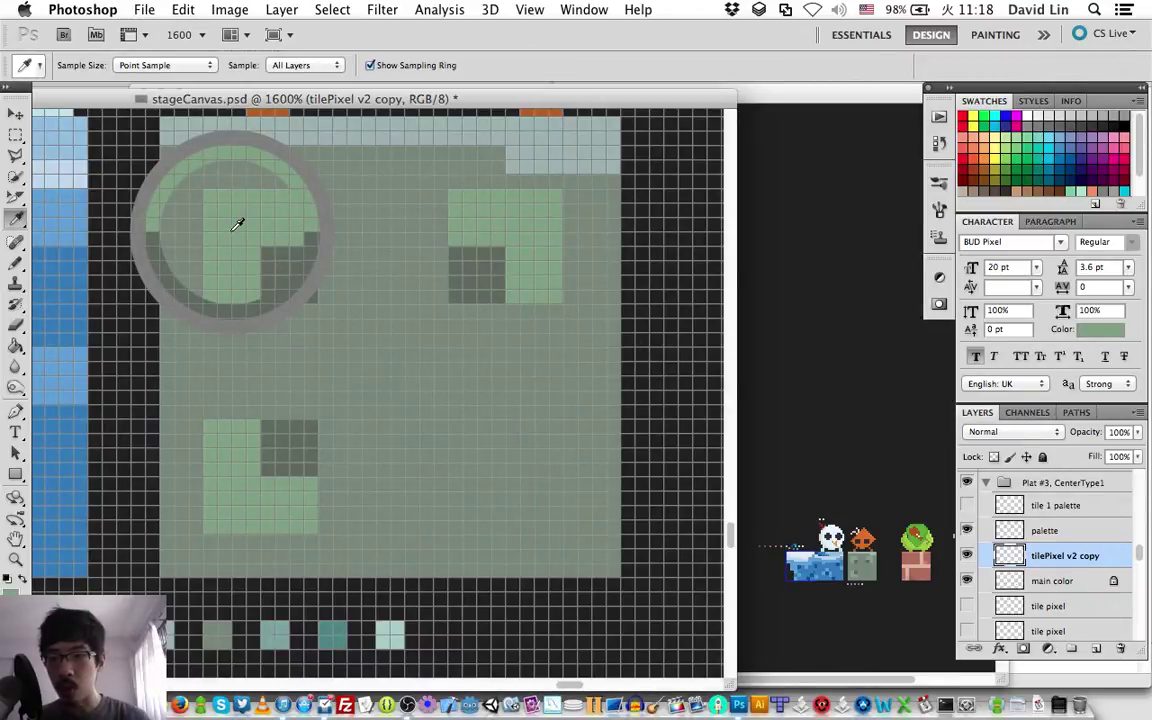
key(b)
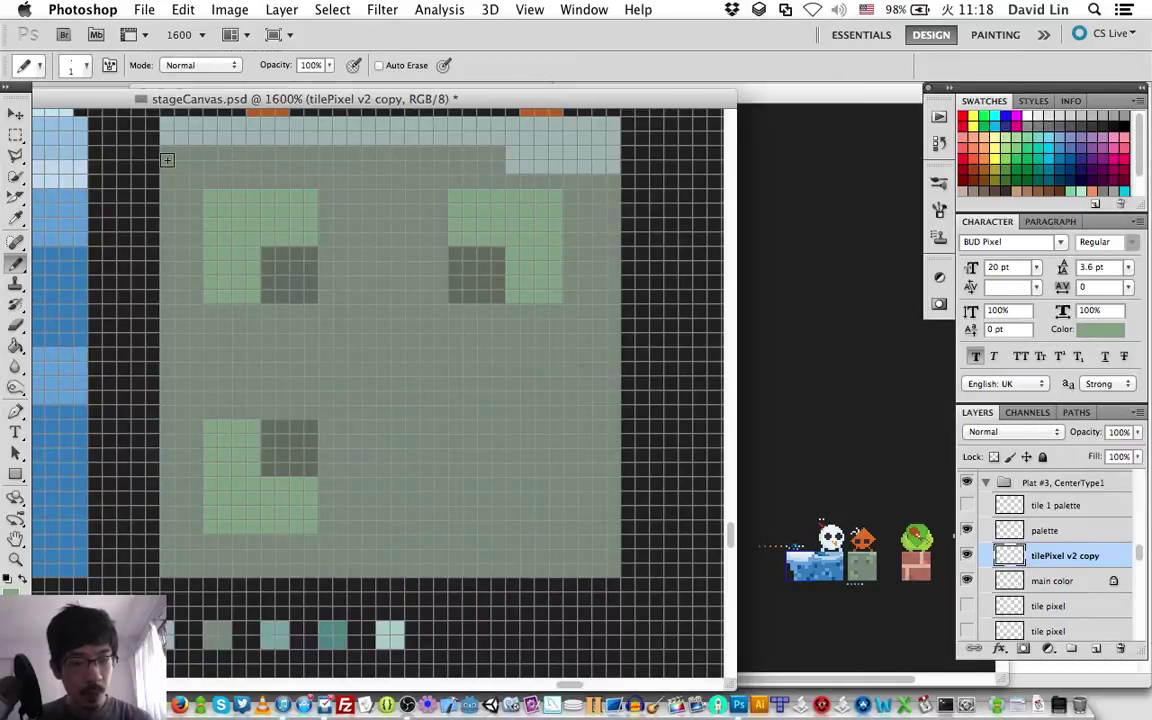
Step: Sample the base green and paint over the extra pale pixels under the top-right row
key(i)
click(485, 163)
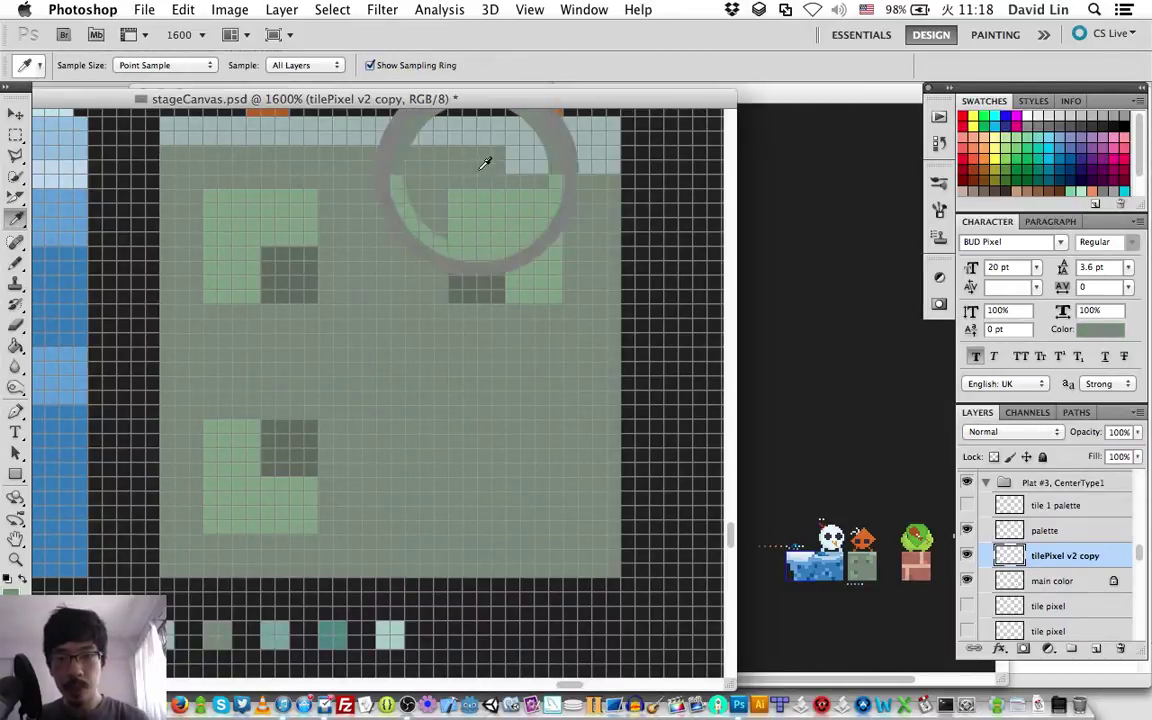
key(b)
mouse_move(512, 152)
mouse_down()
mouse_move(611, 165)
mouse_move(601, 153)
mouse_move(518, 163)
mouse_up()
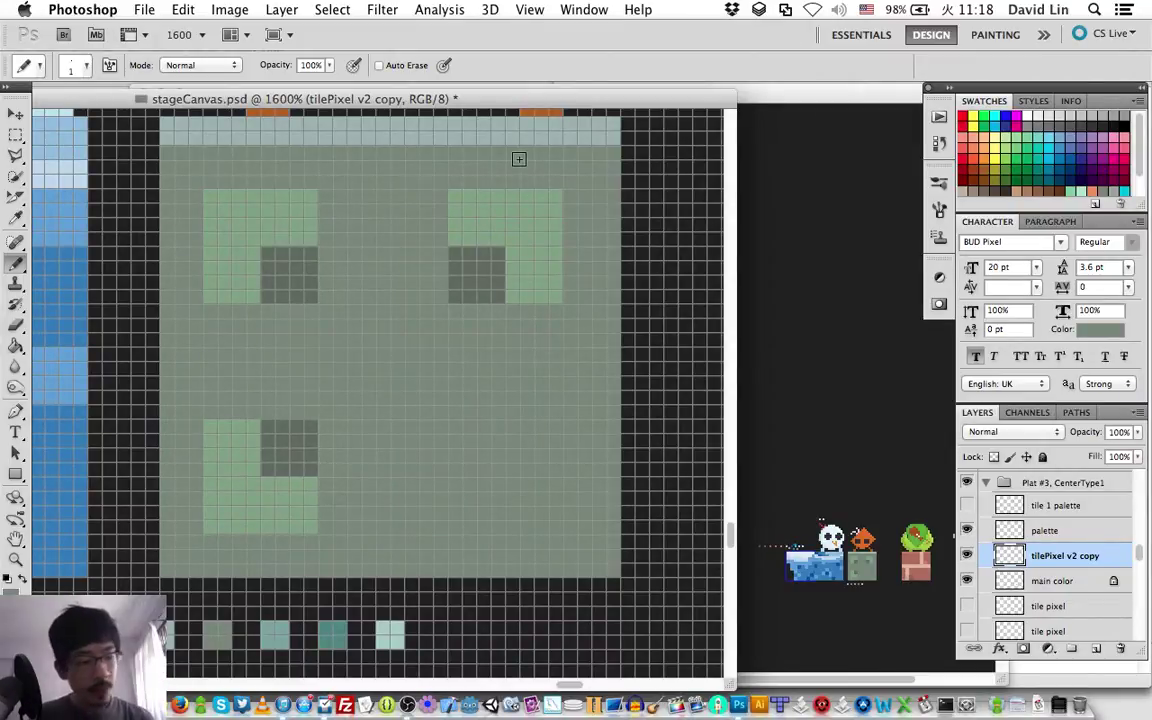
key(i)
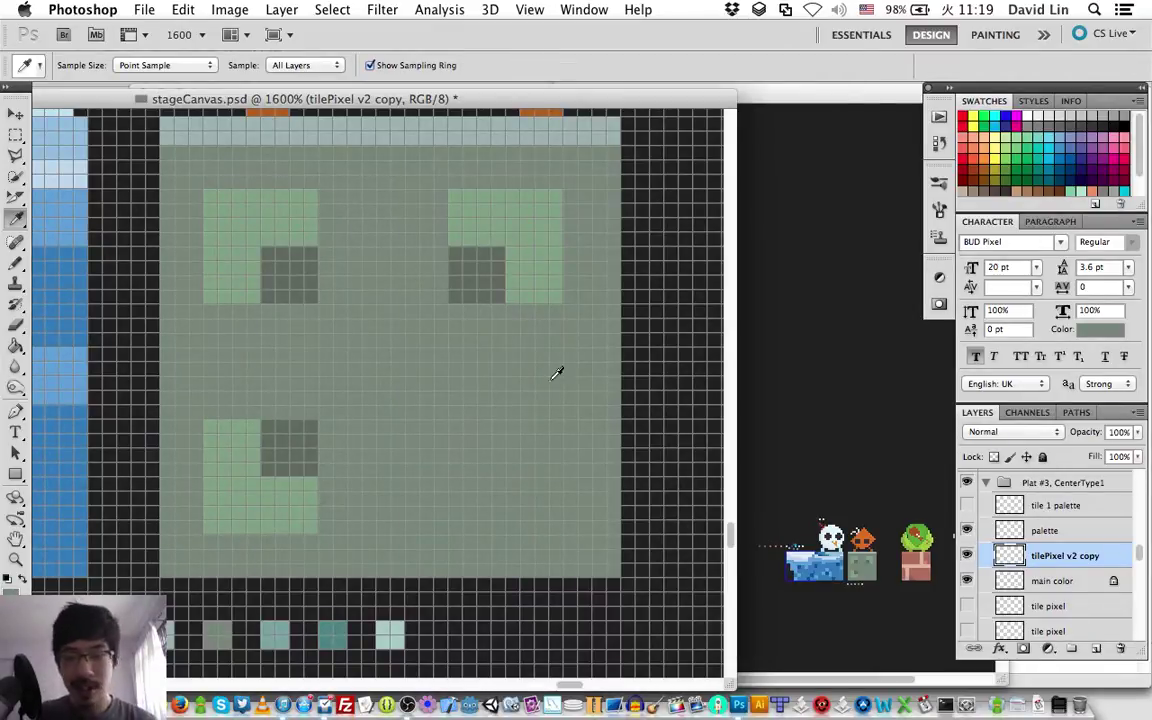
click(397, 366)
Step: Erase the faint green smudge at the lower left of the tile
key(b)
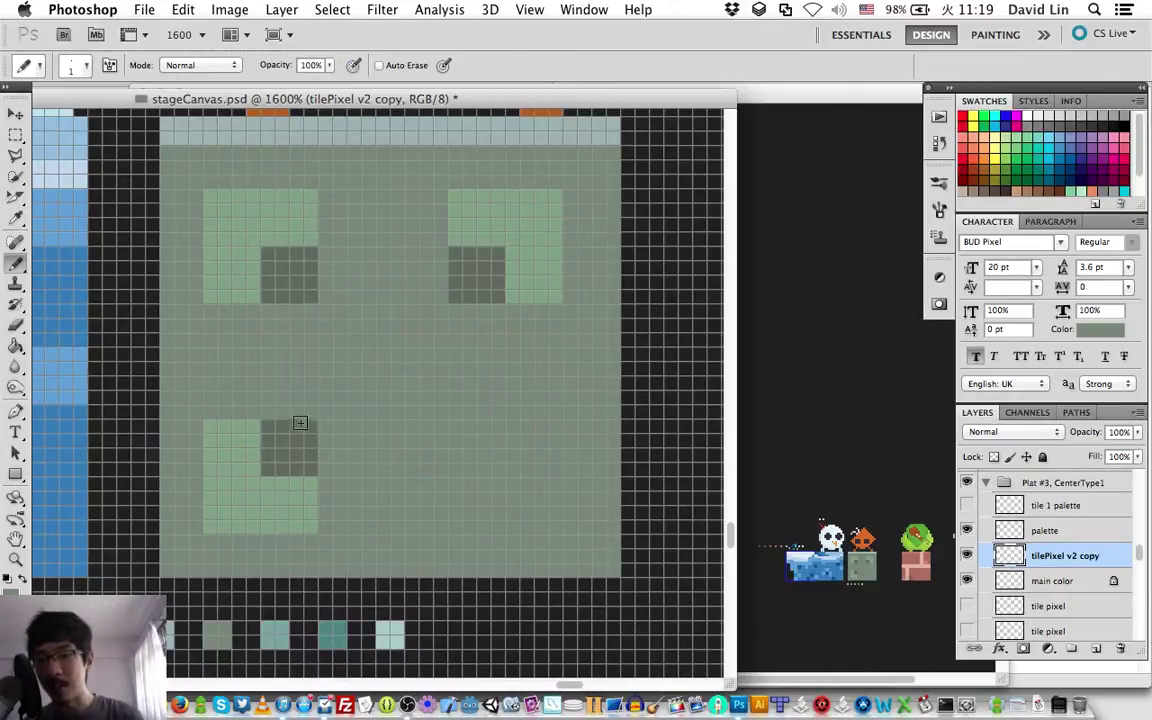
key(e)
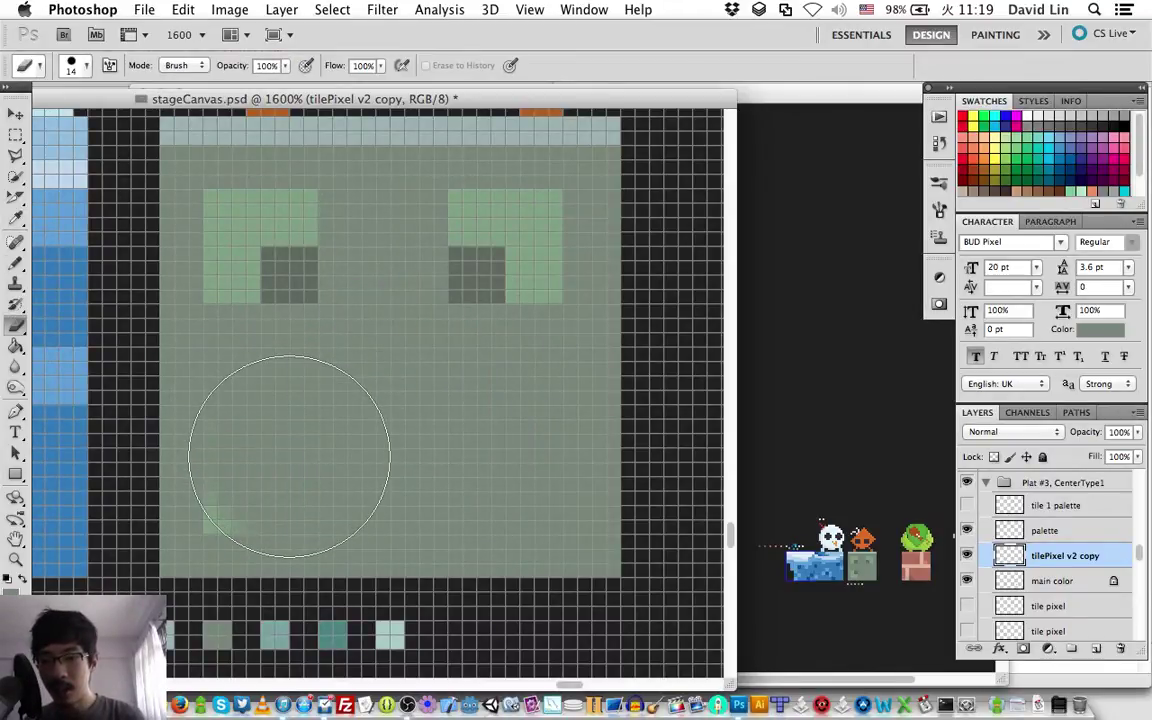
drag(289, 456, 264, 450)
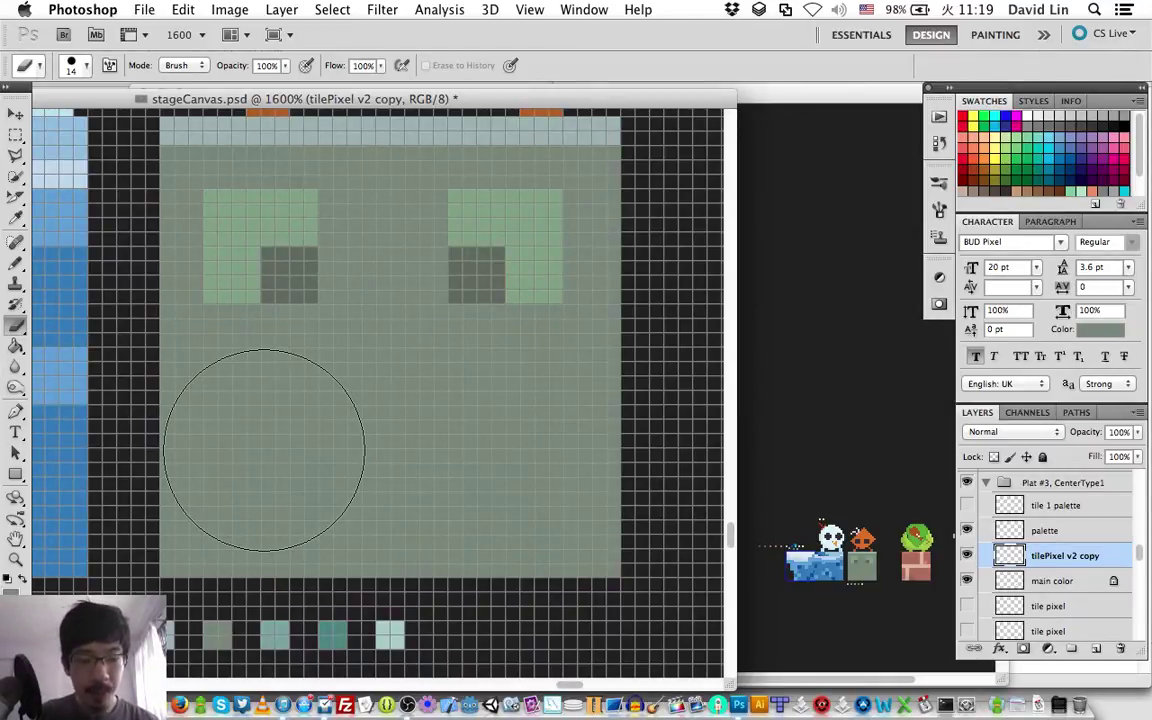
Step: Erase the upper-left light-green block together with its dark inner square
key(i)
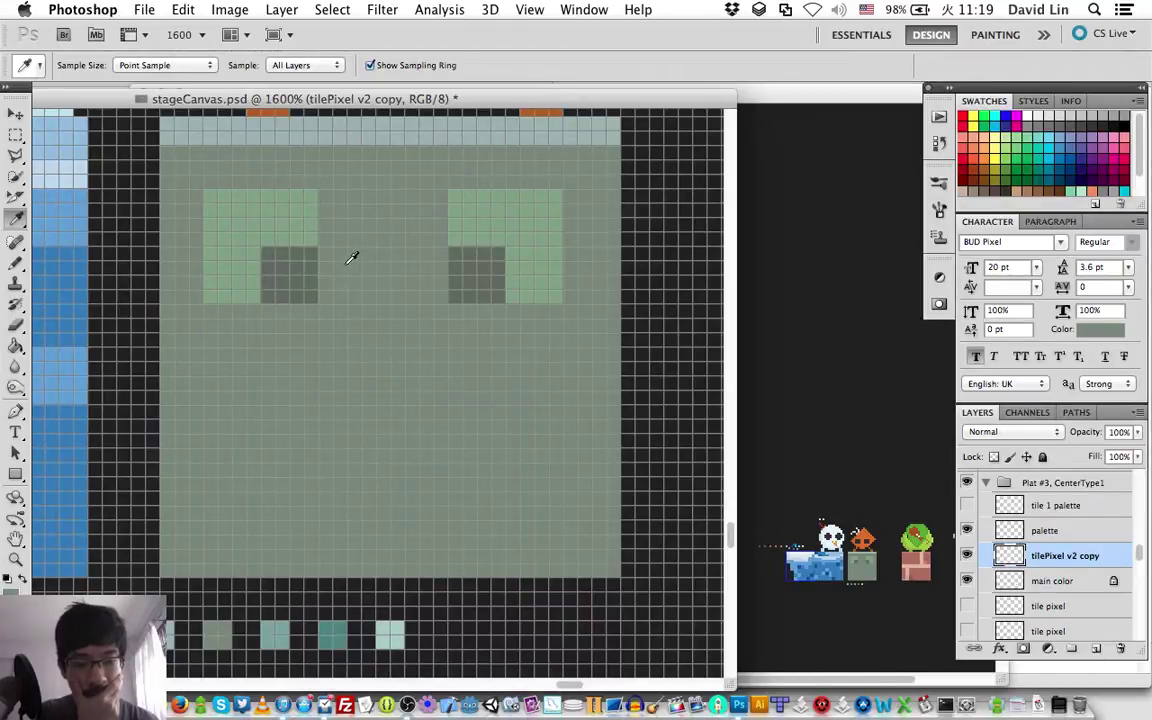
click(254, 215)
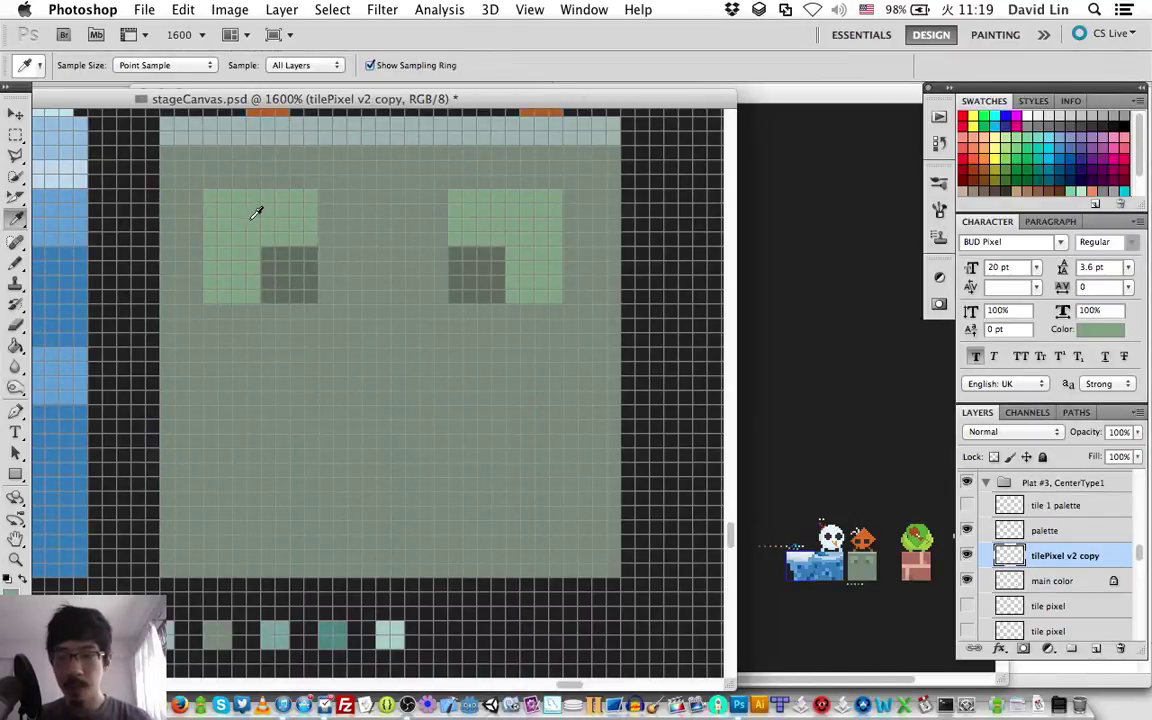
key(e)
click(258, 258)
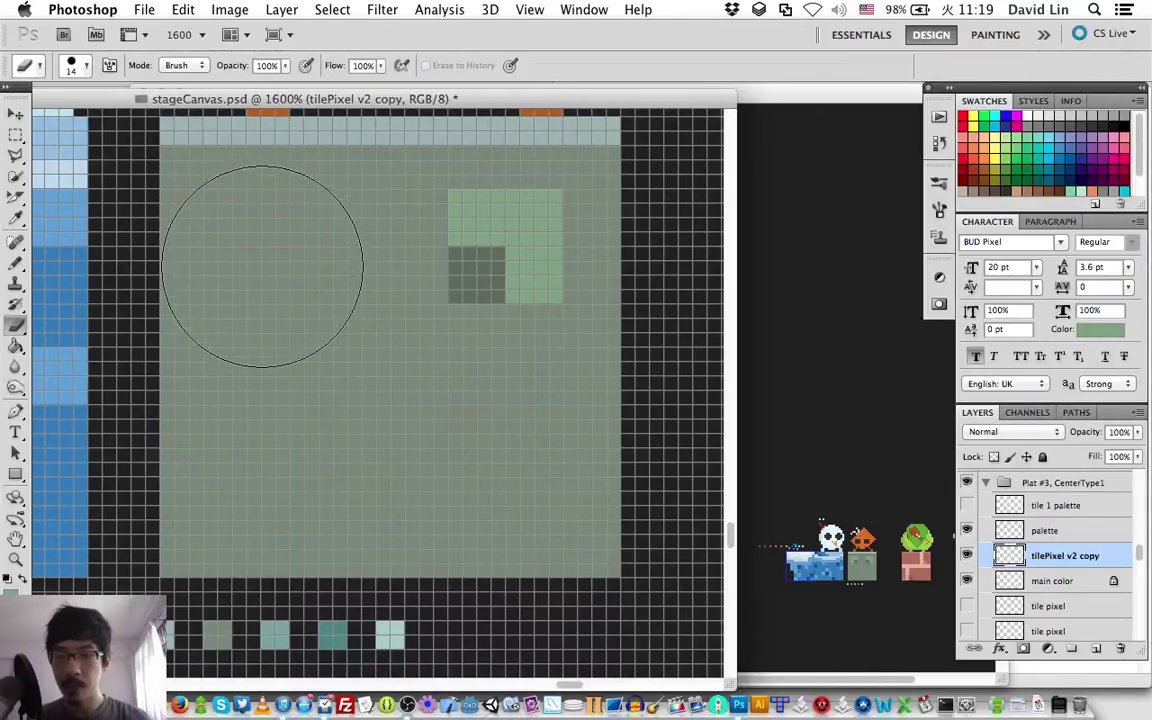
key(b)
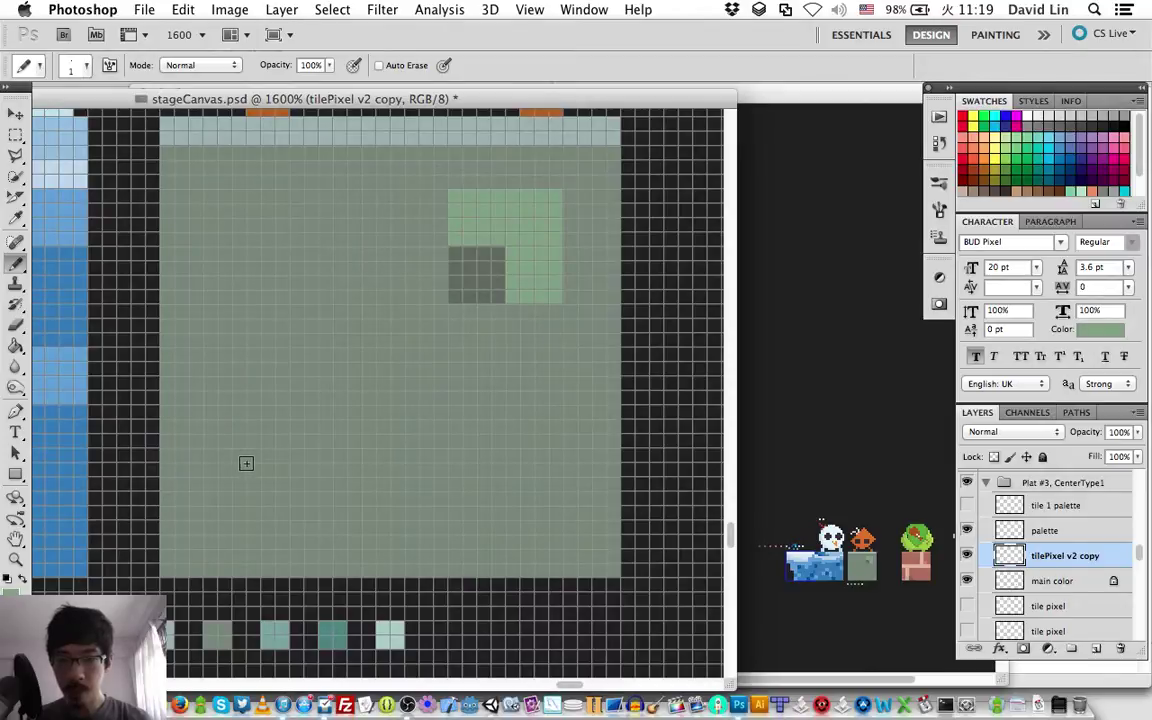
Step: Sample the dark grey and draw two dark rows along the tile's bottom edge
key(i)
click(484, 265)
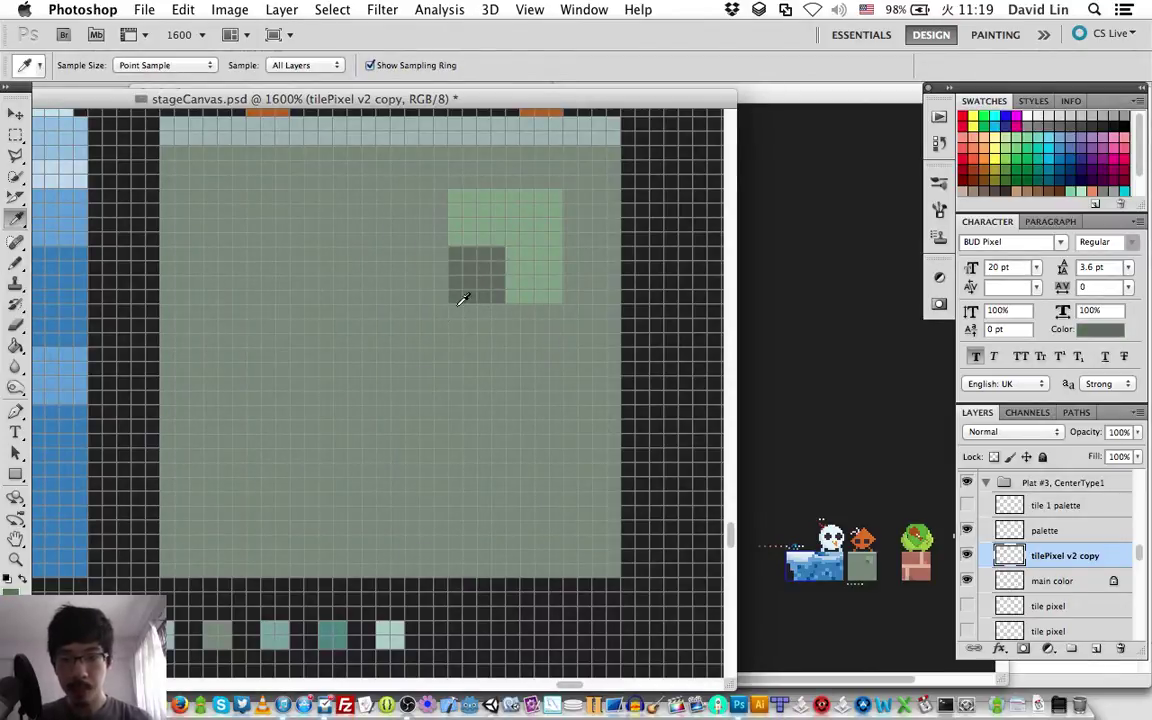
key(b)
click(166, 557)
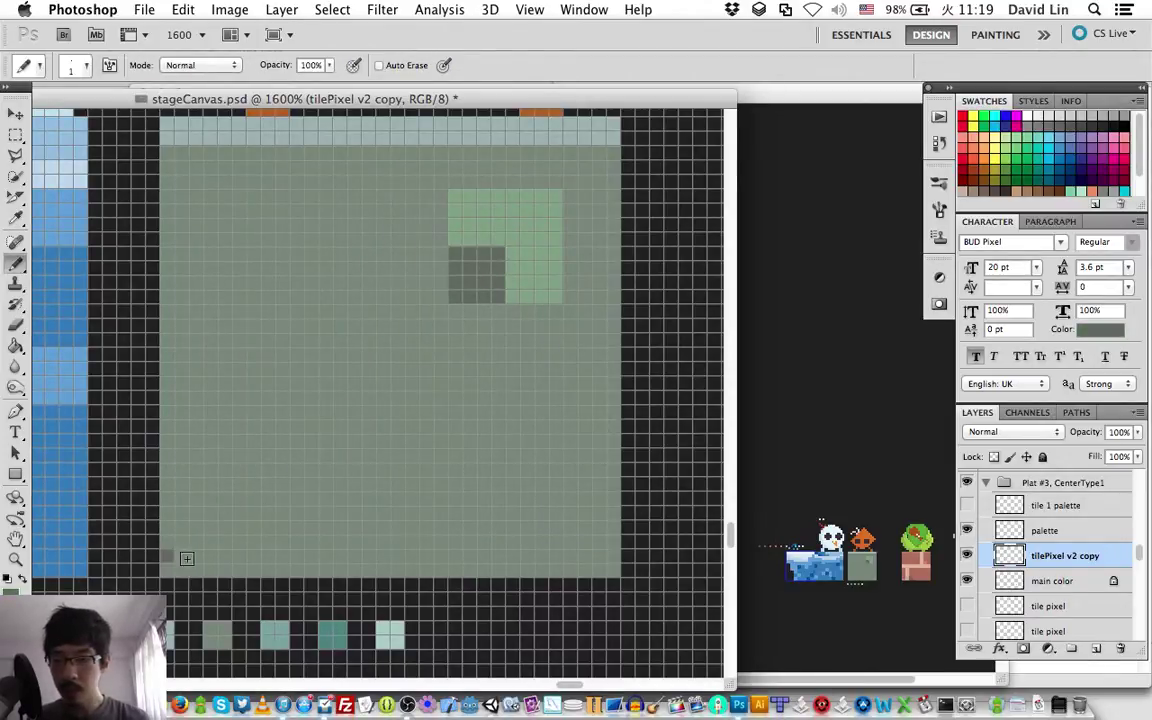
shift+click(614, 558)
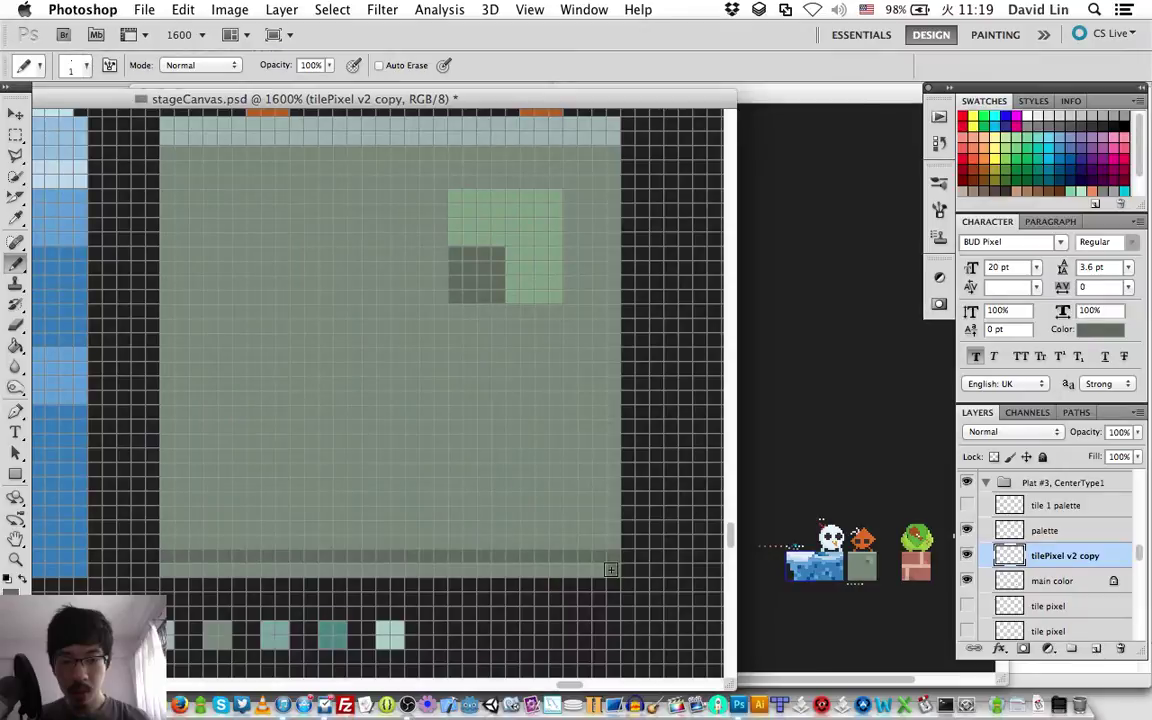
shift+click(168, 566)
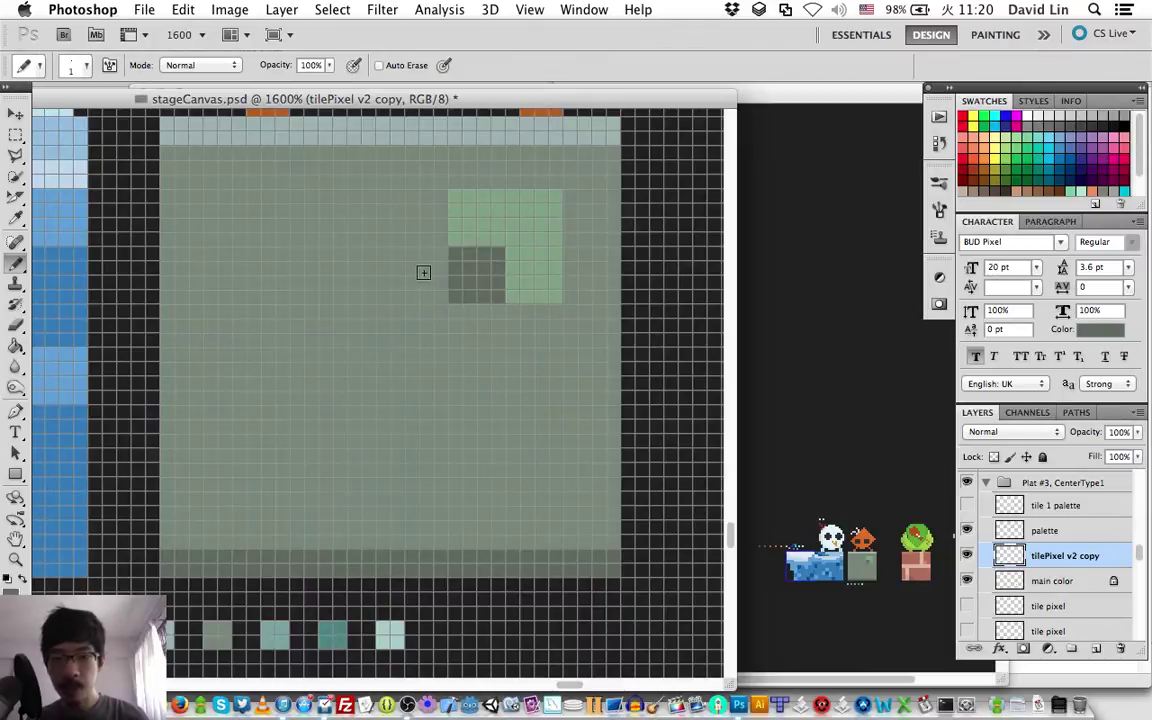
Step: Sample the light green and extend the green block to the tile's right edge
key(i)
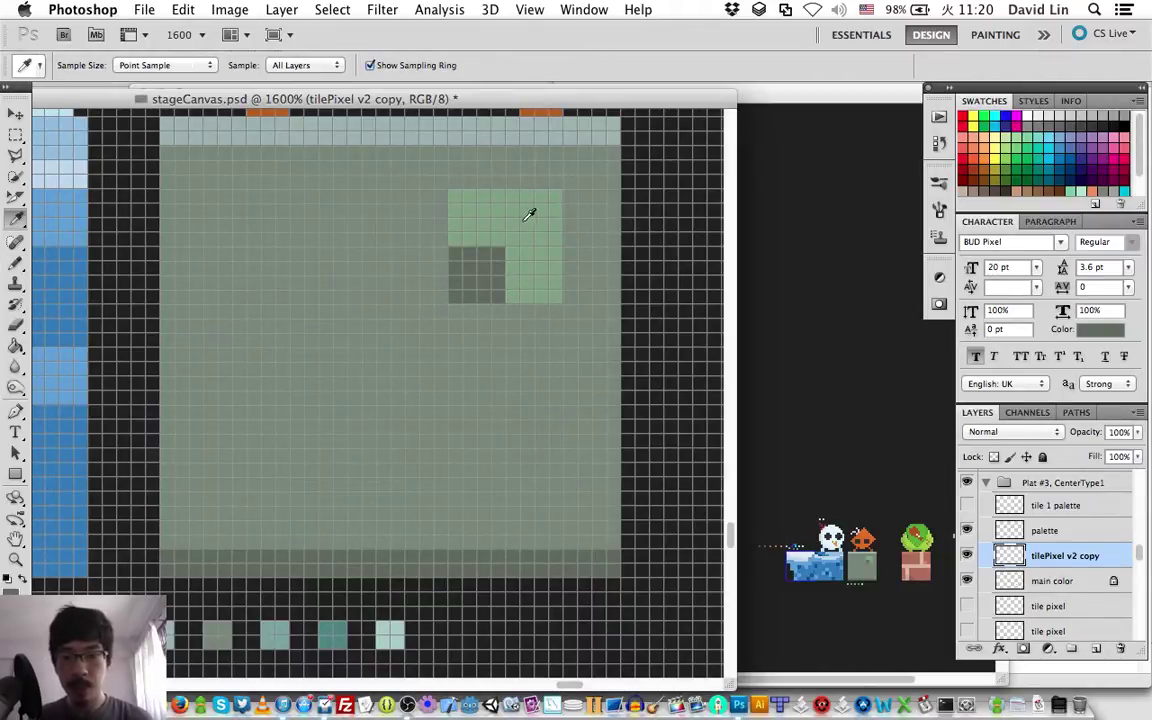
click(483, 225)
key(b)
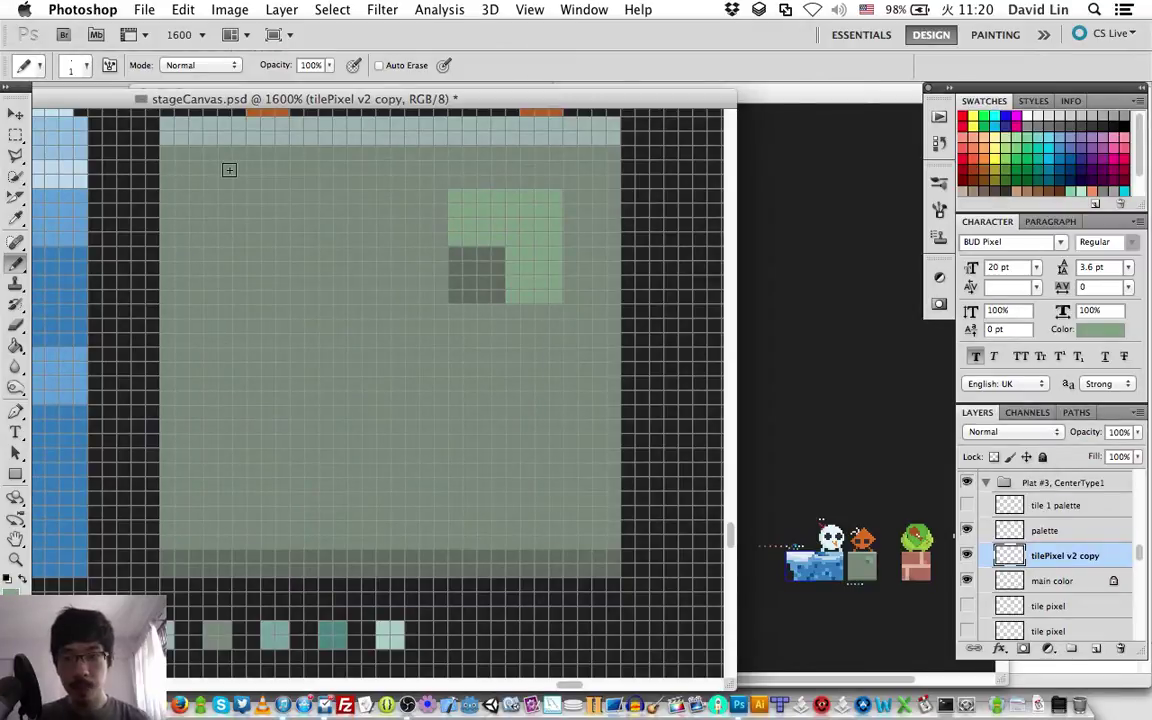
key(i)
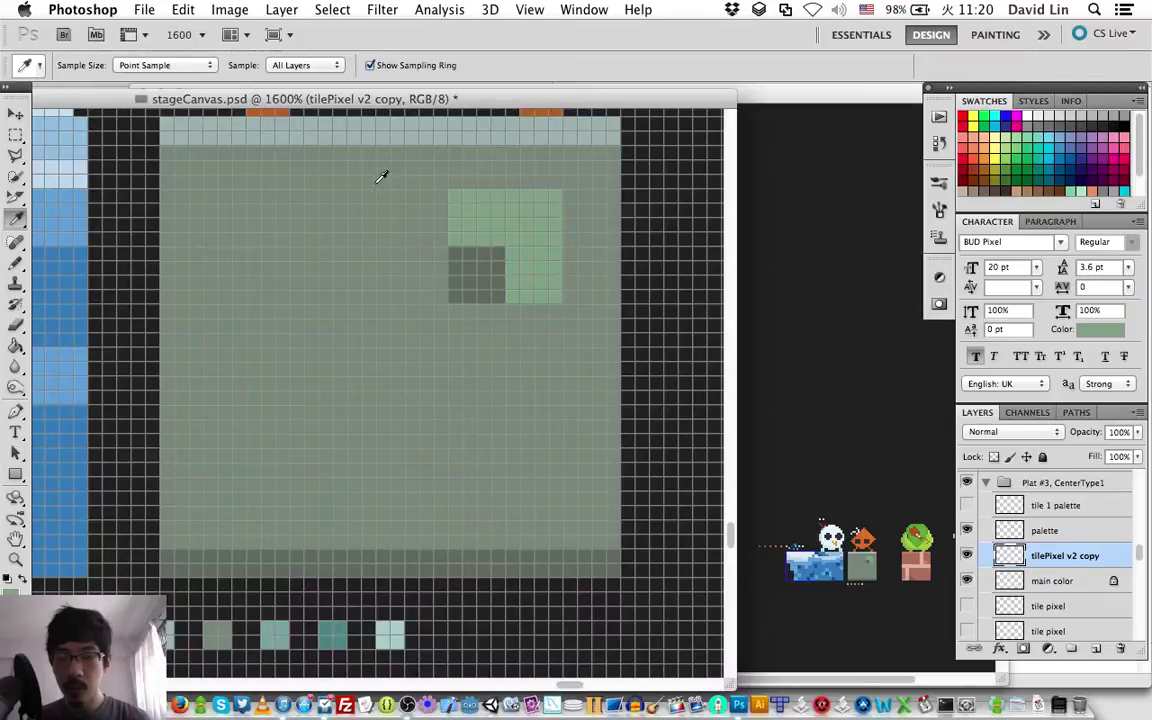
click(506, 200)
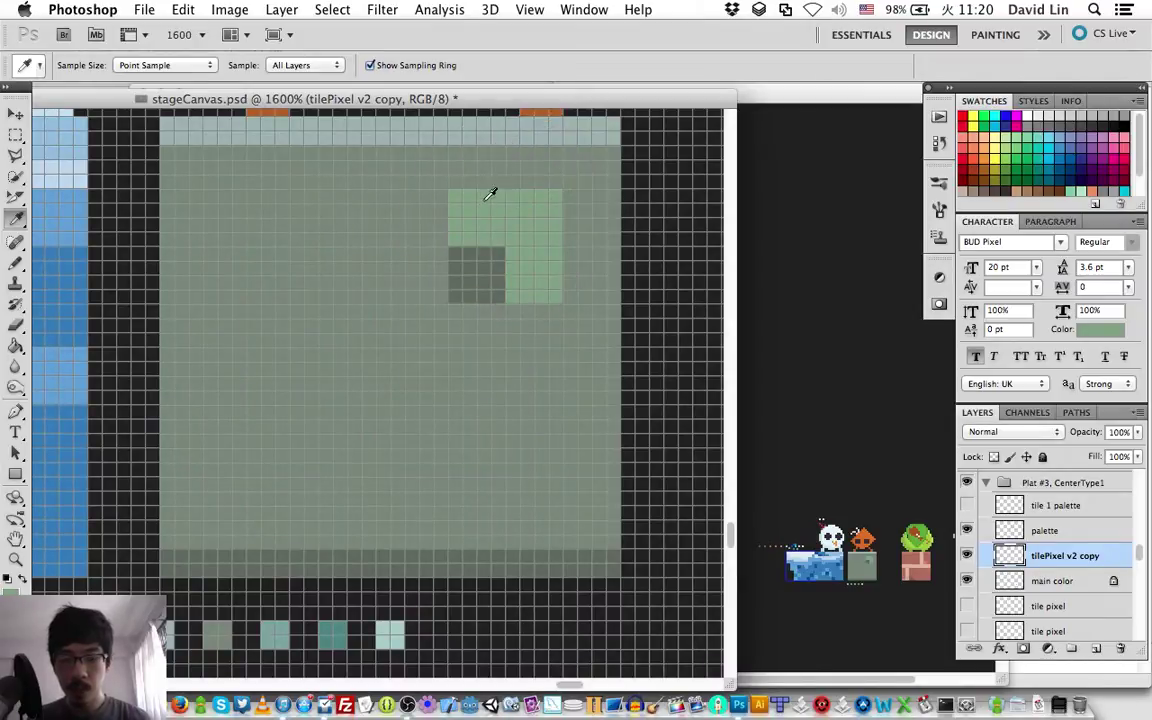
key(b)
mouse_move(602, 198)
mouse_down()
mouse_move(573, 206)
mouse_move(579, 239)
mouse_move(614, 212)
mouse_move(573, 195)
mouse_move(597, 216)
mouse_up()
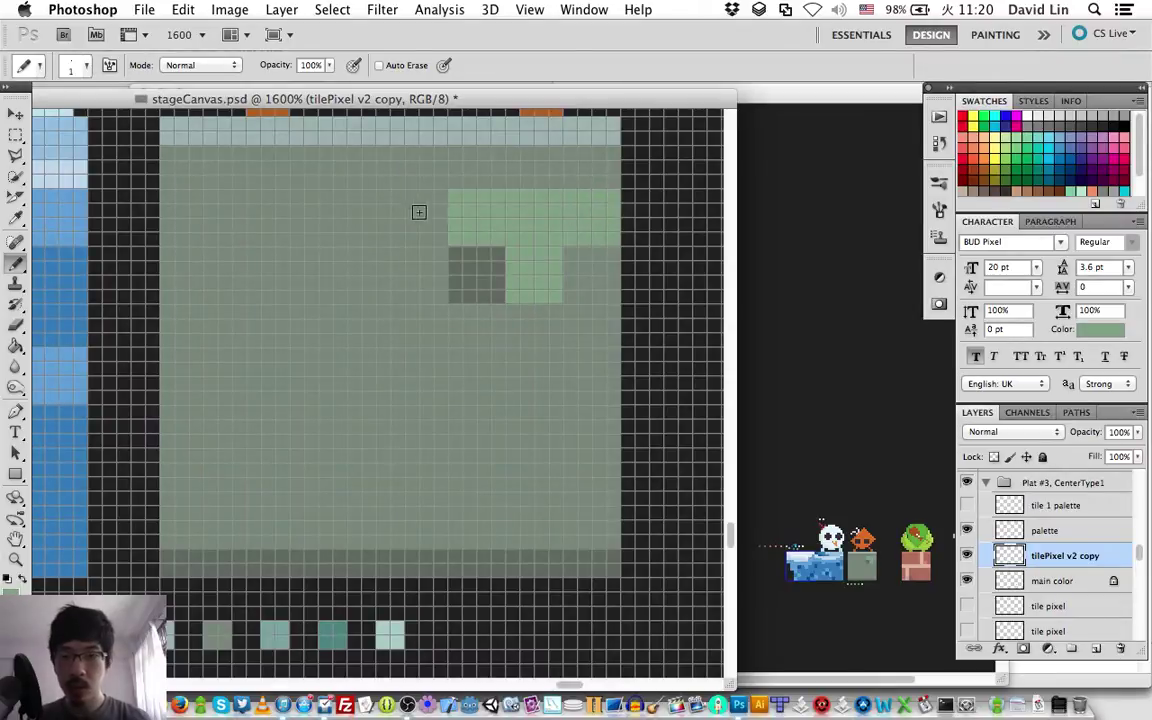
Step: Paint light-green rows across the full tile width, then erase the leftover block and dark square
shift+click(166, 196)
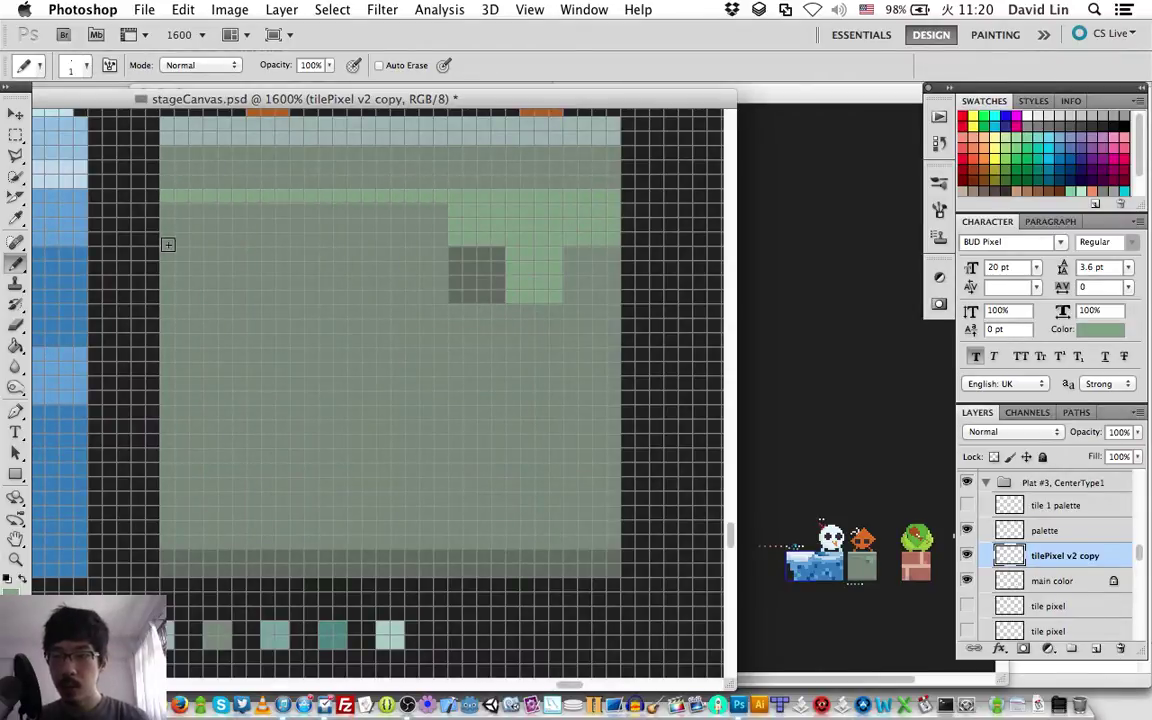
drag(168, 243, 168, 210)
shift+click(440, 237)
drag(437, 198, 437, 228)
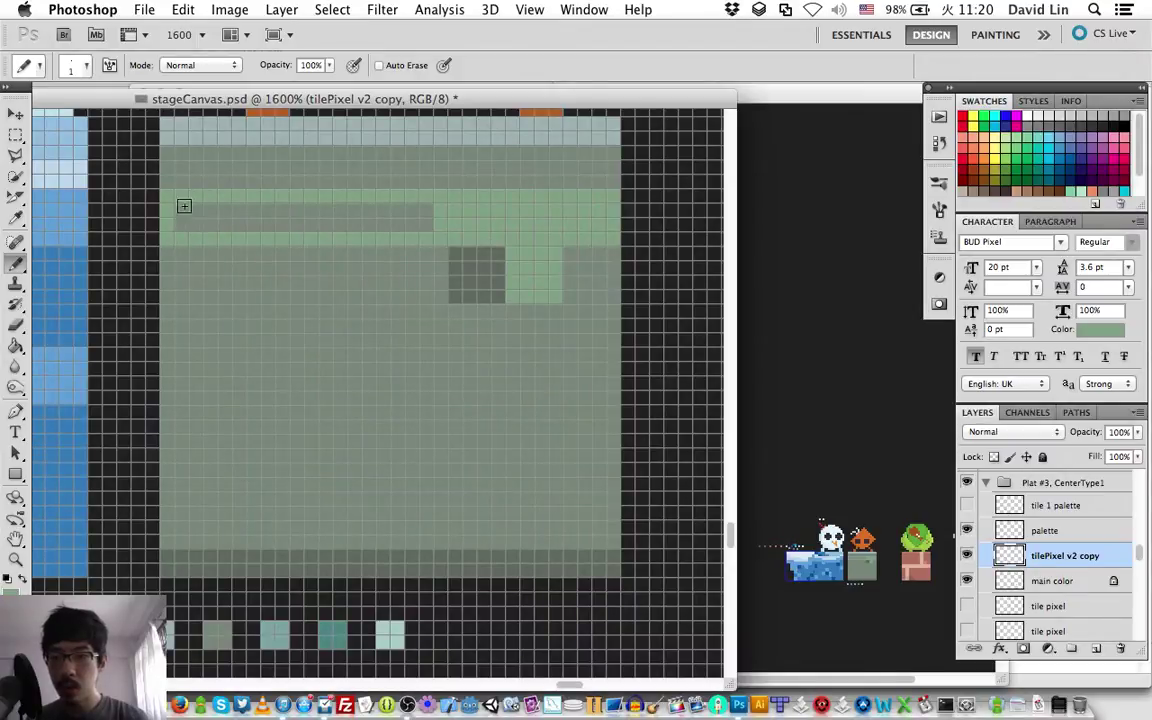
drag(168, 212, 427, 207)
drag(176, 224, 418, 222)
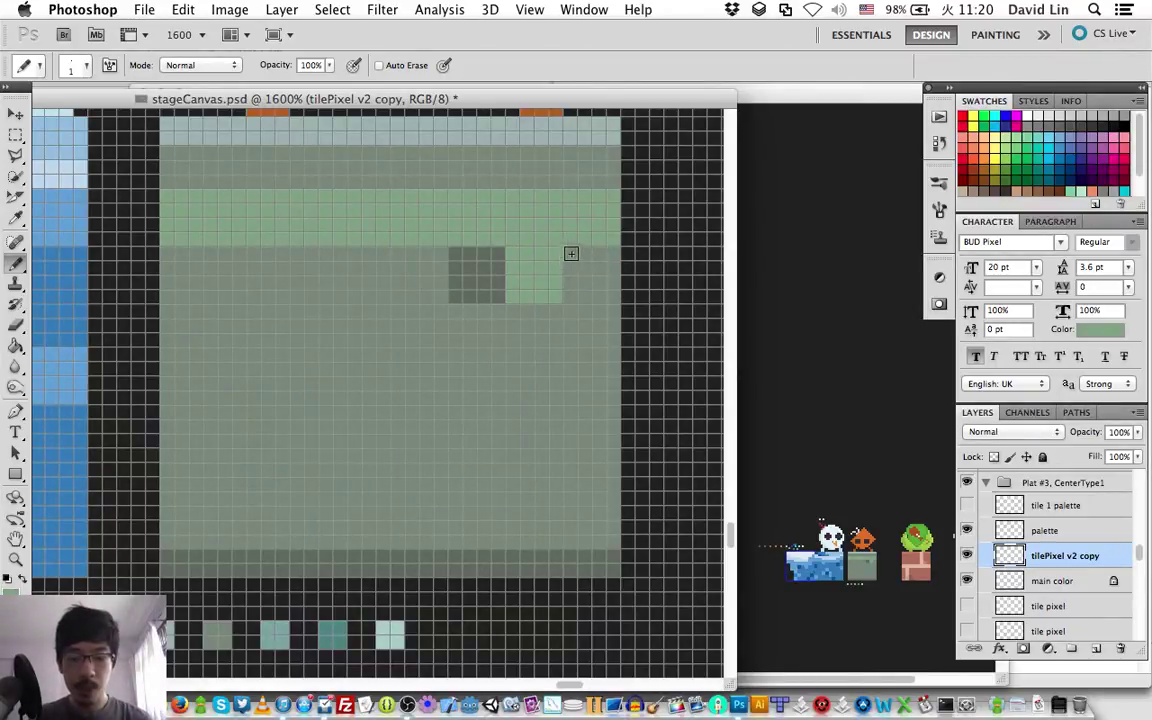
key(e)
drag(471, 283, 507, 296)
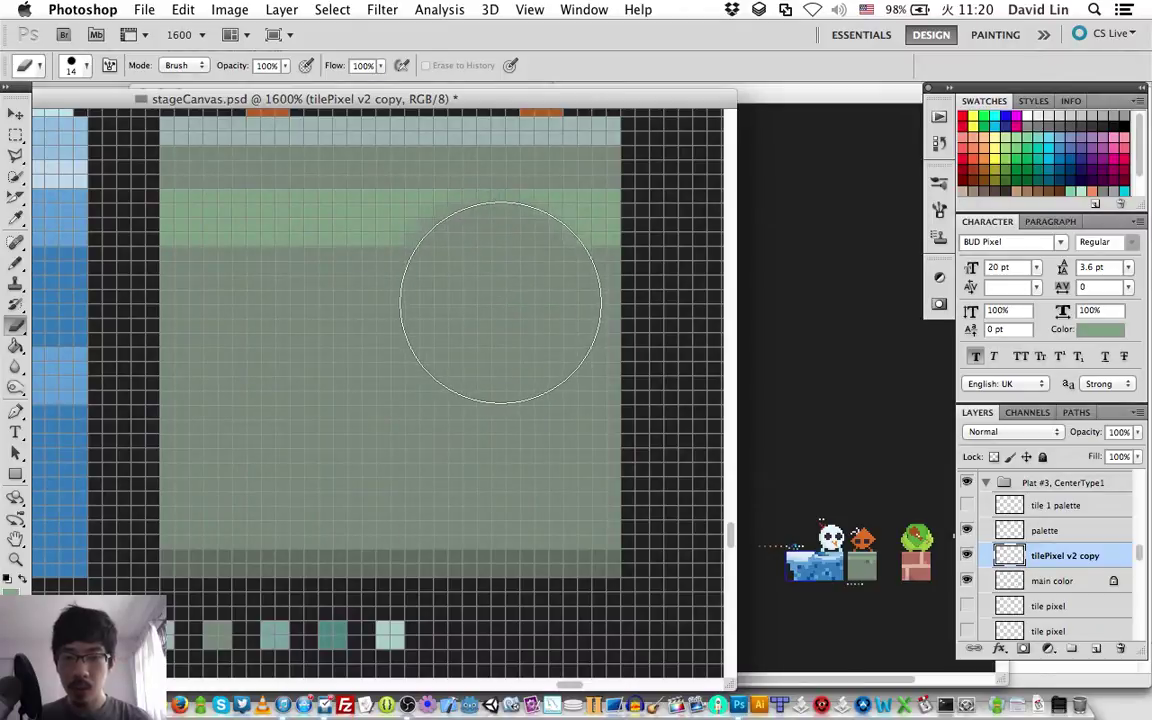
Step: Fill the grey dip under the light-green band, then nudge the layer up one pixel
key(b)
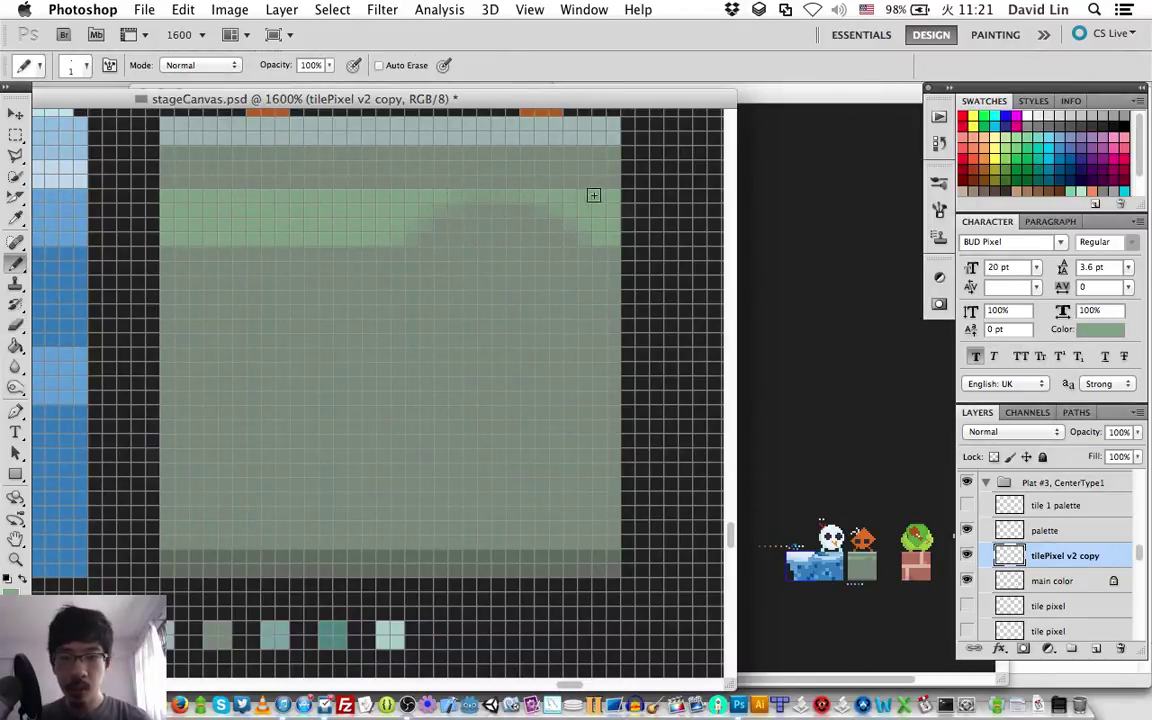
drag(596, 212, 391, 211)
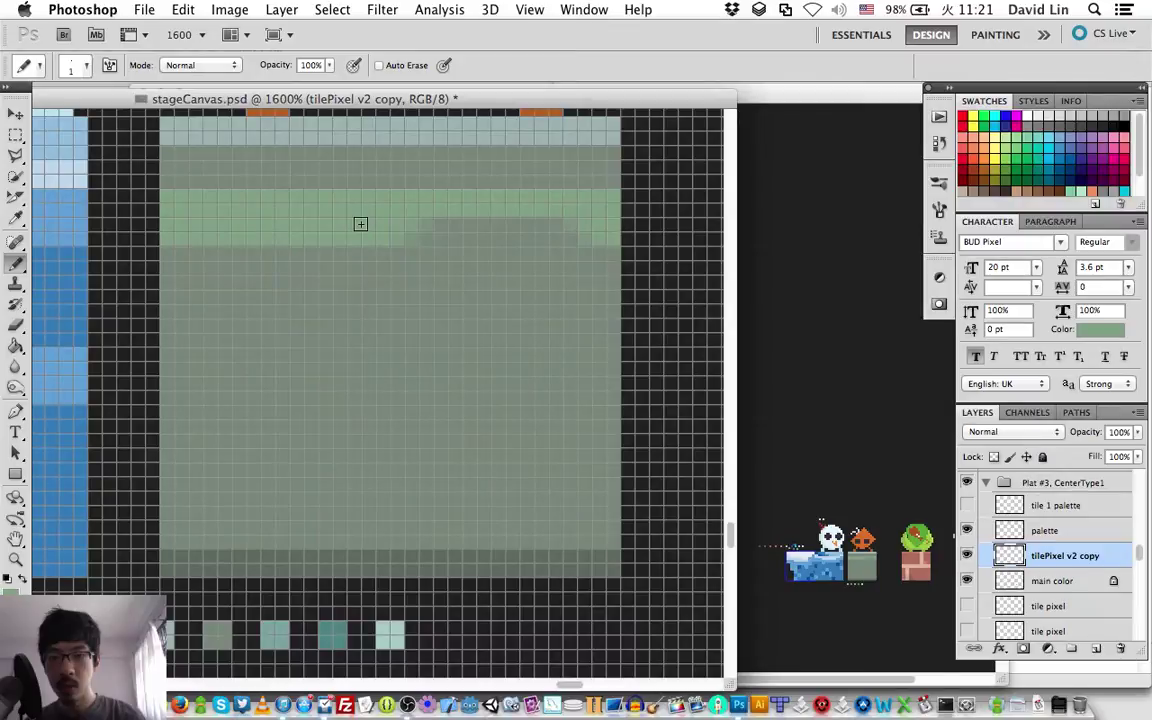
drag(360, 224, 350, 241)
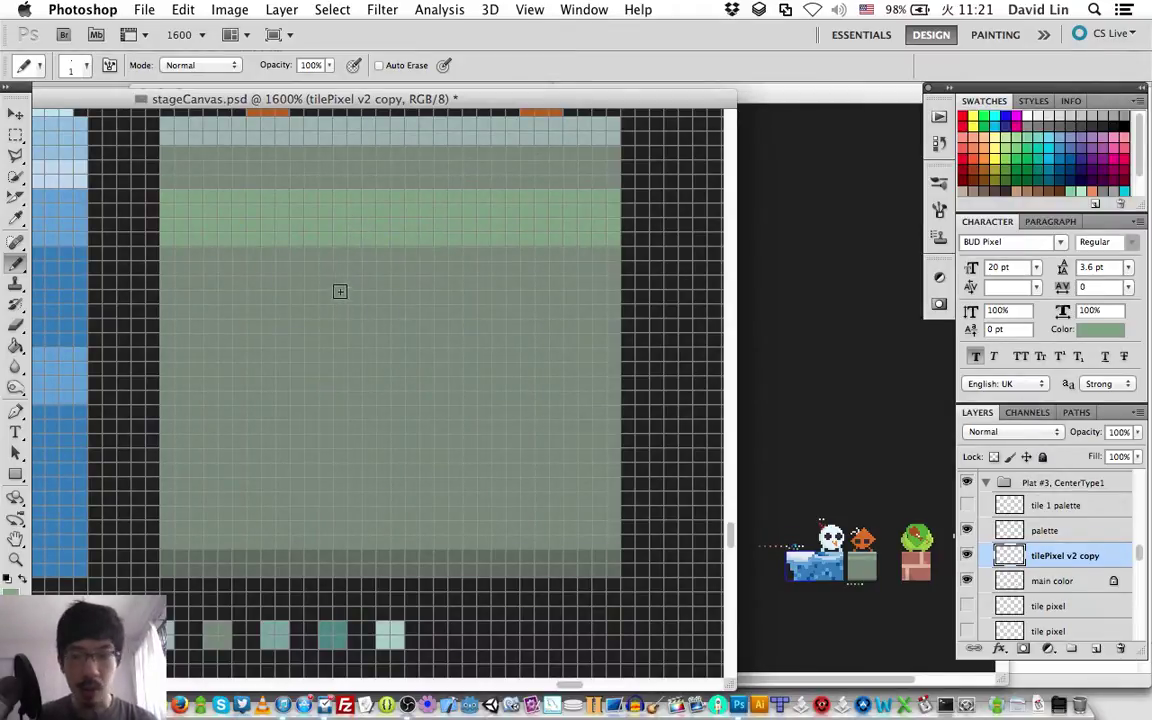
key(v)
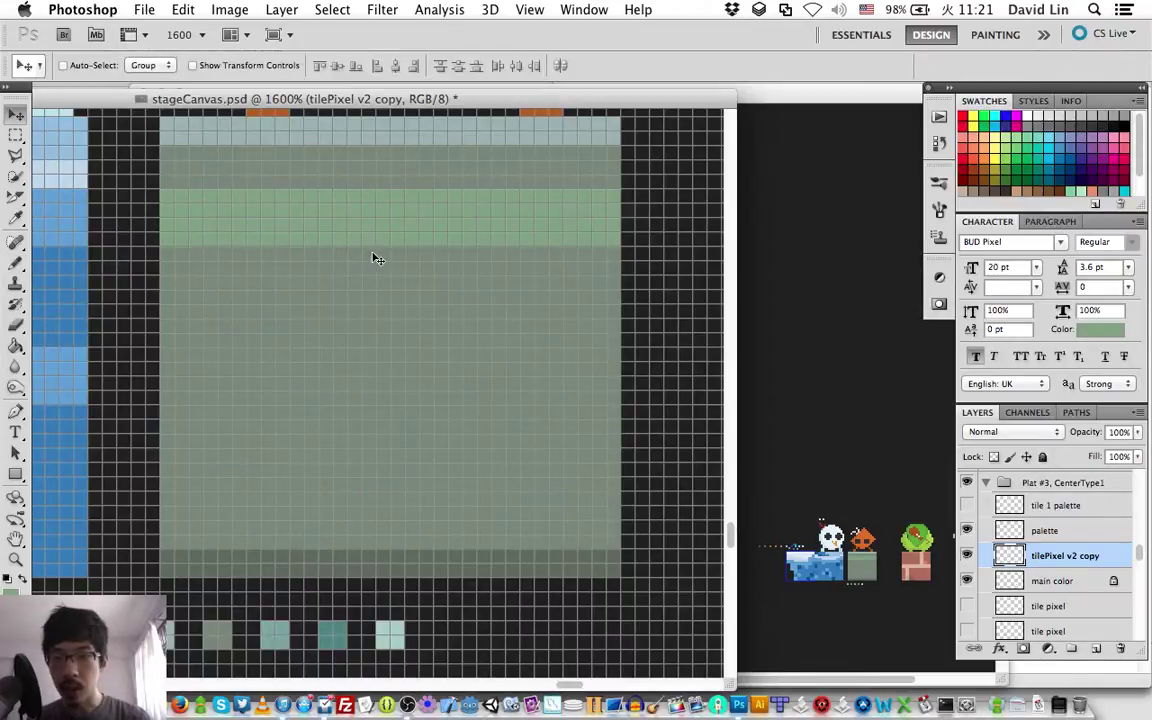
key(Up)
key(Up)
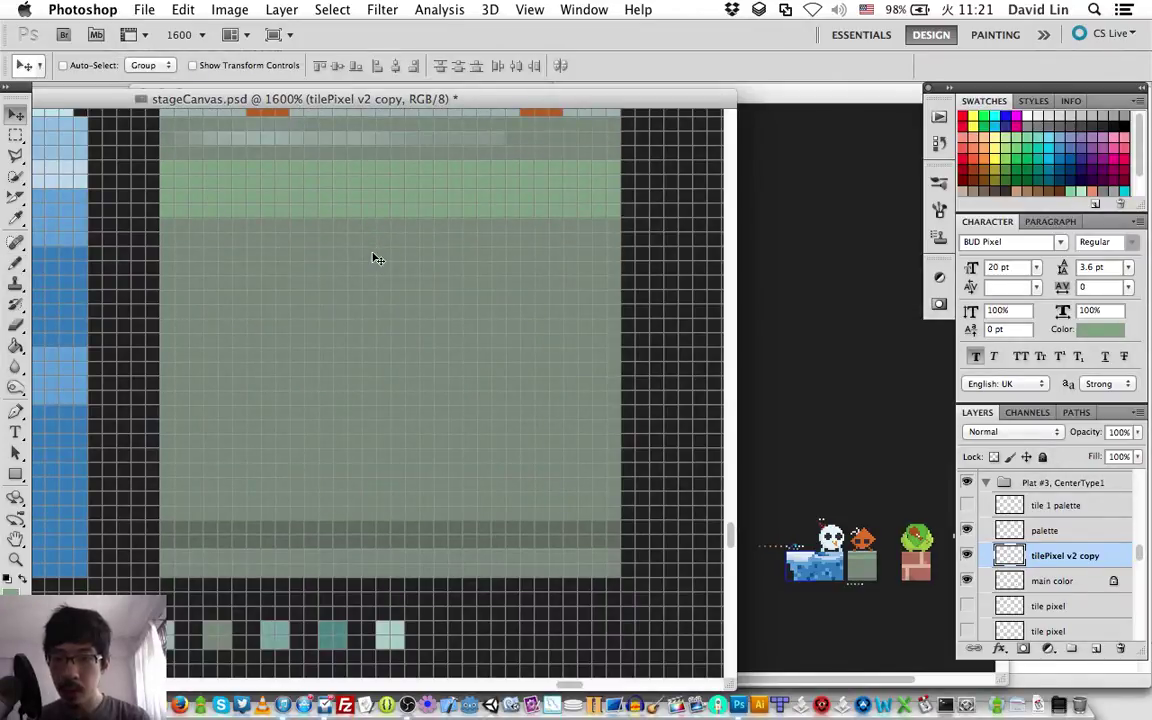
Step: Nudge the bands back down one pixel and erase the light-green band
key(Down)
key(Down)
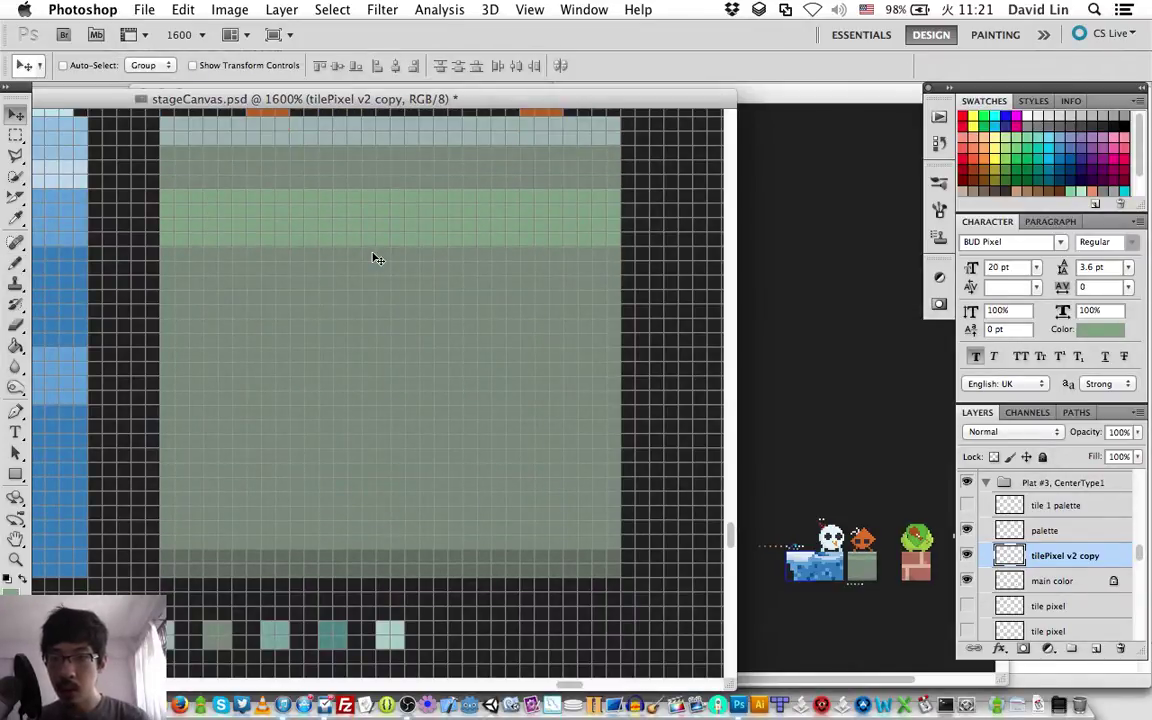
key(e)
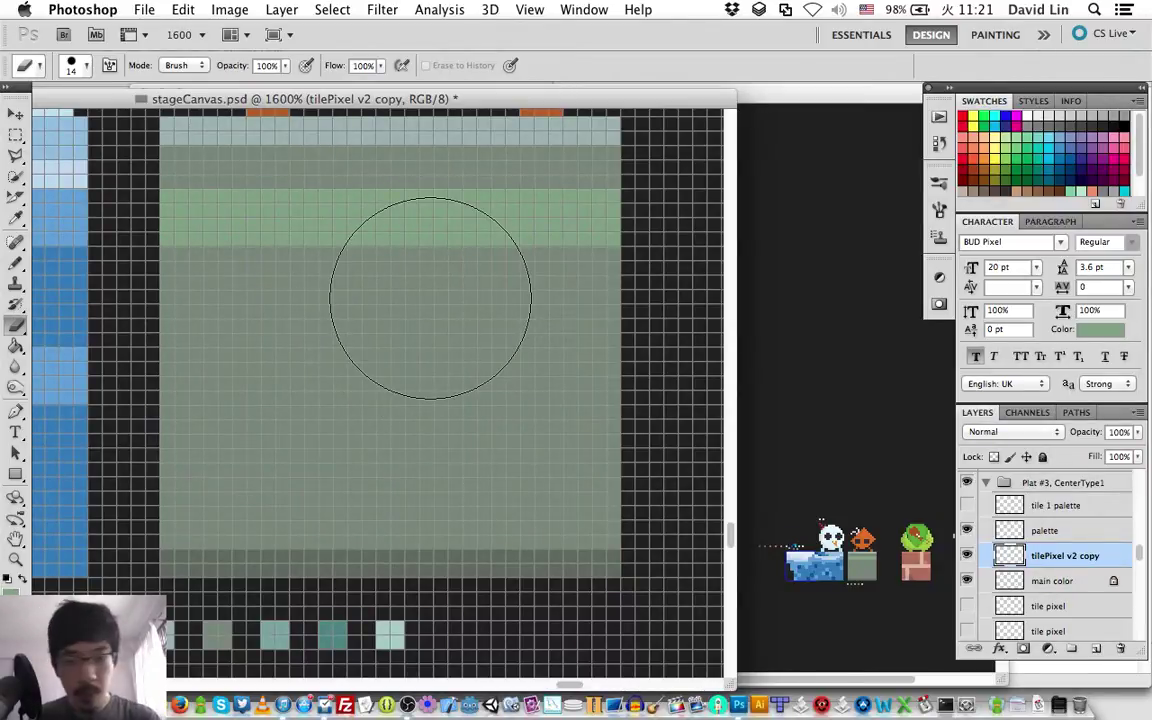
scroll(257, 244, up, 1)
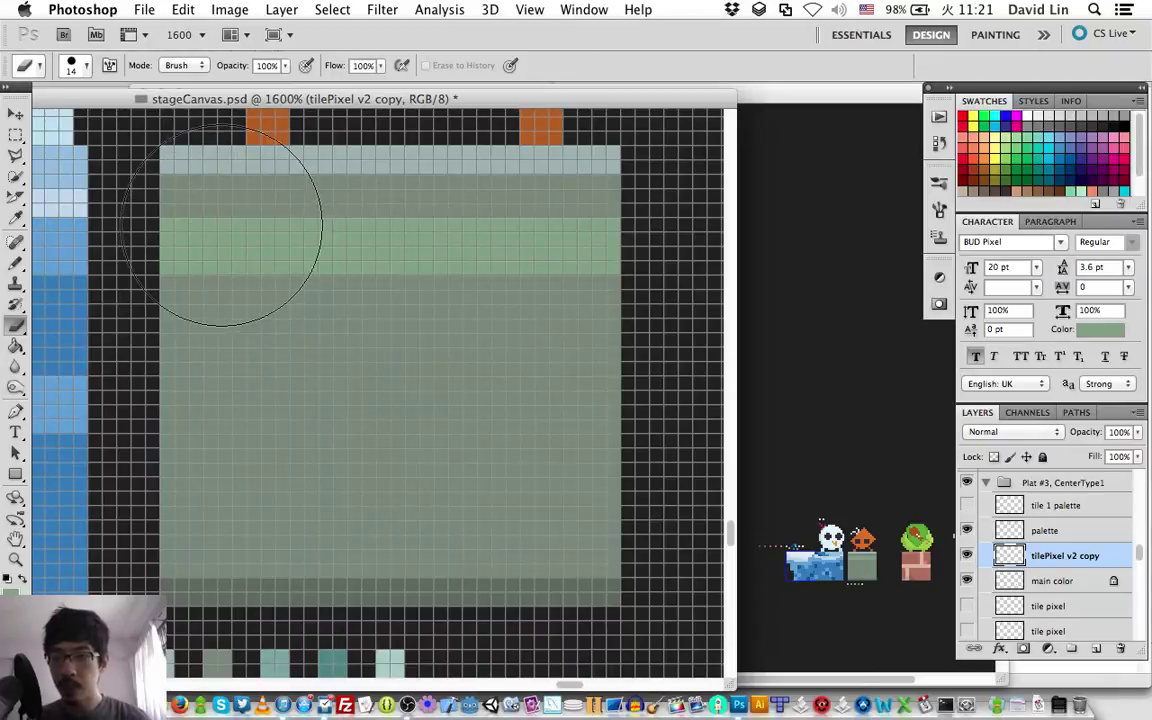
drag(220, 216, 608, 200)
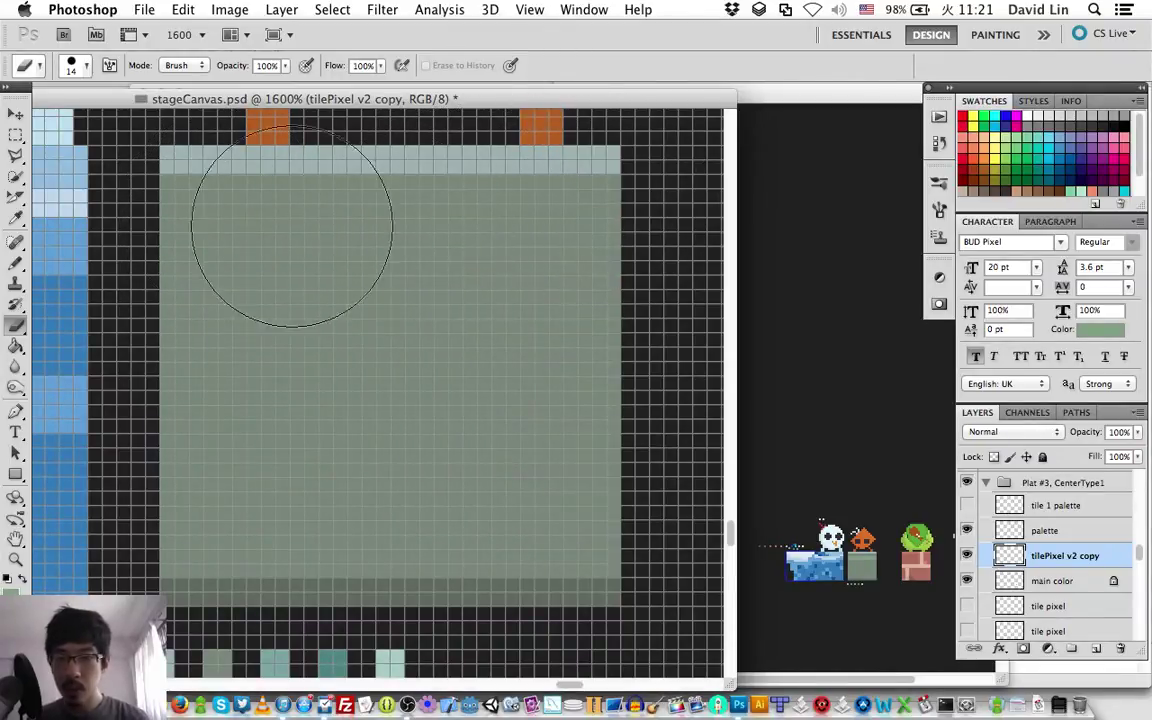
Step: Draw a light row across the tile top and fill the grey row in the top green band
key(b)
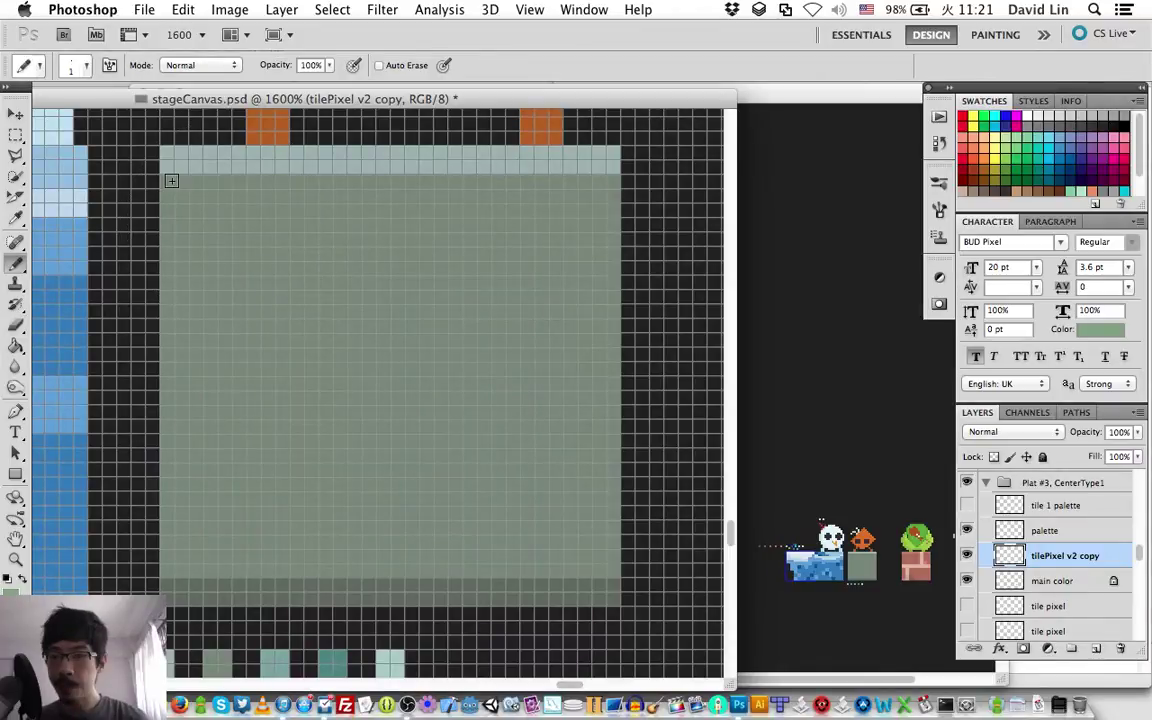
click(168, 182)
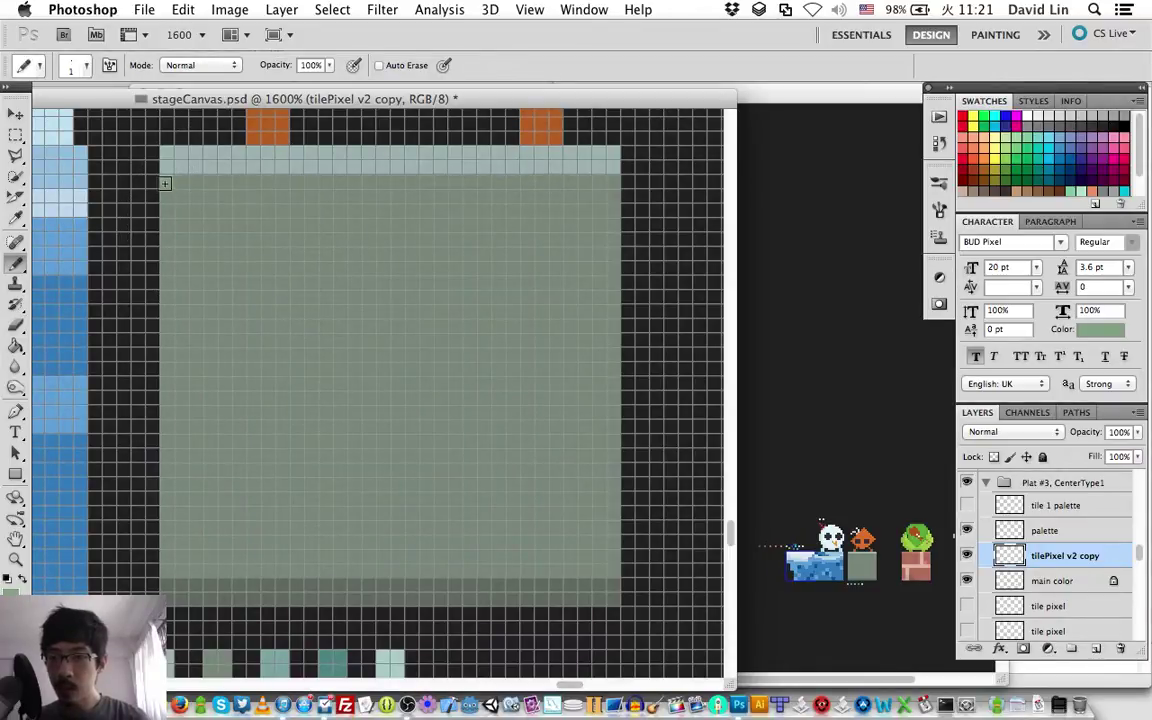
shift+click(610, 187)
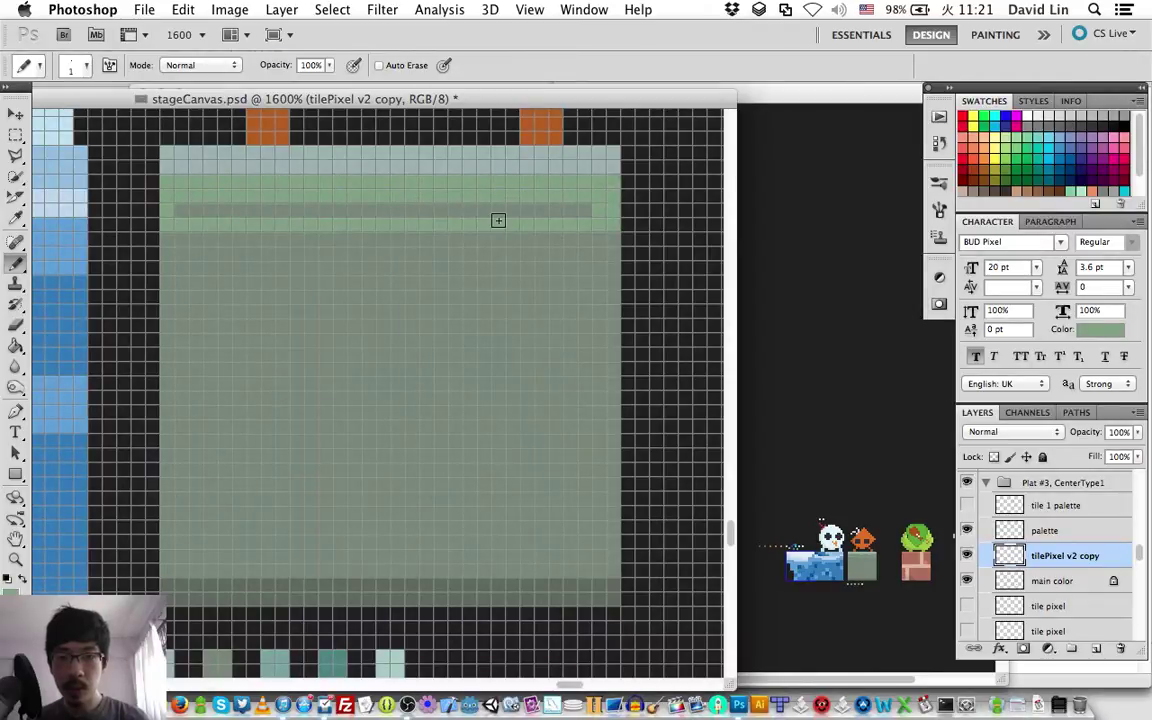
shift+click(172, 211)
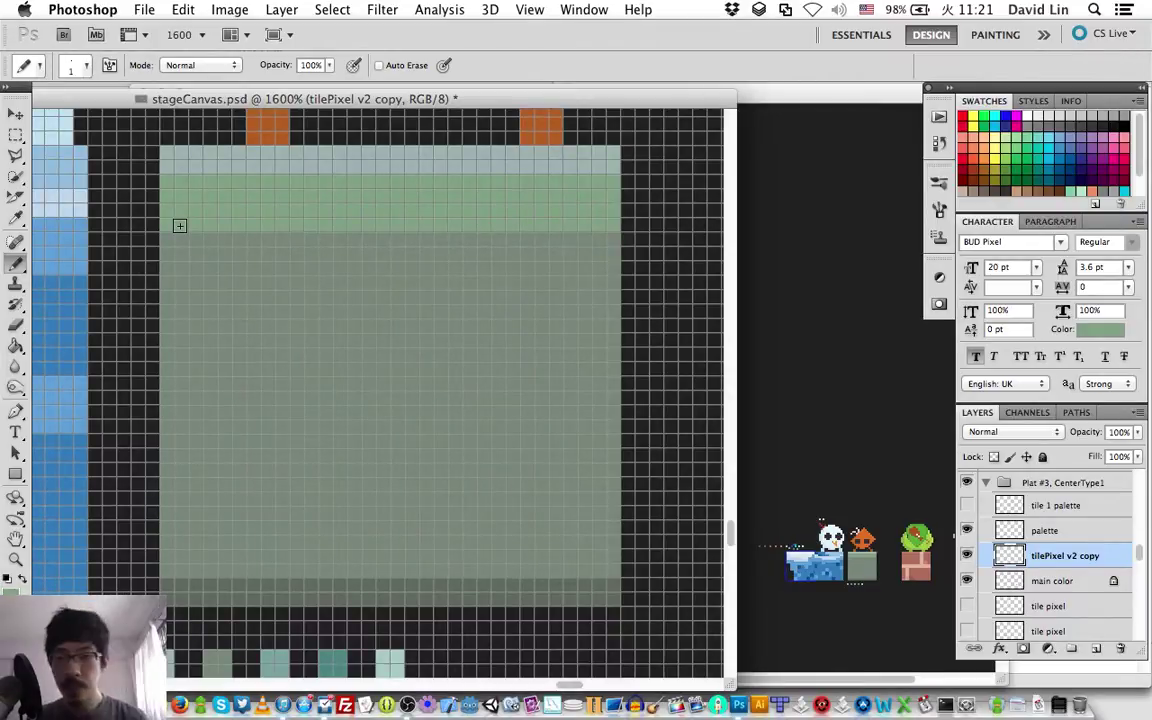
Step: Draw several light-green rows across the tile just above the dark bottom edge
click(172, 569)
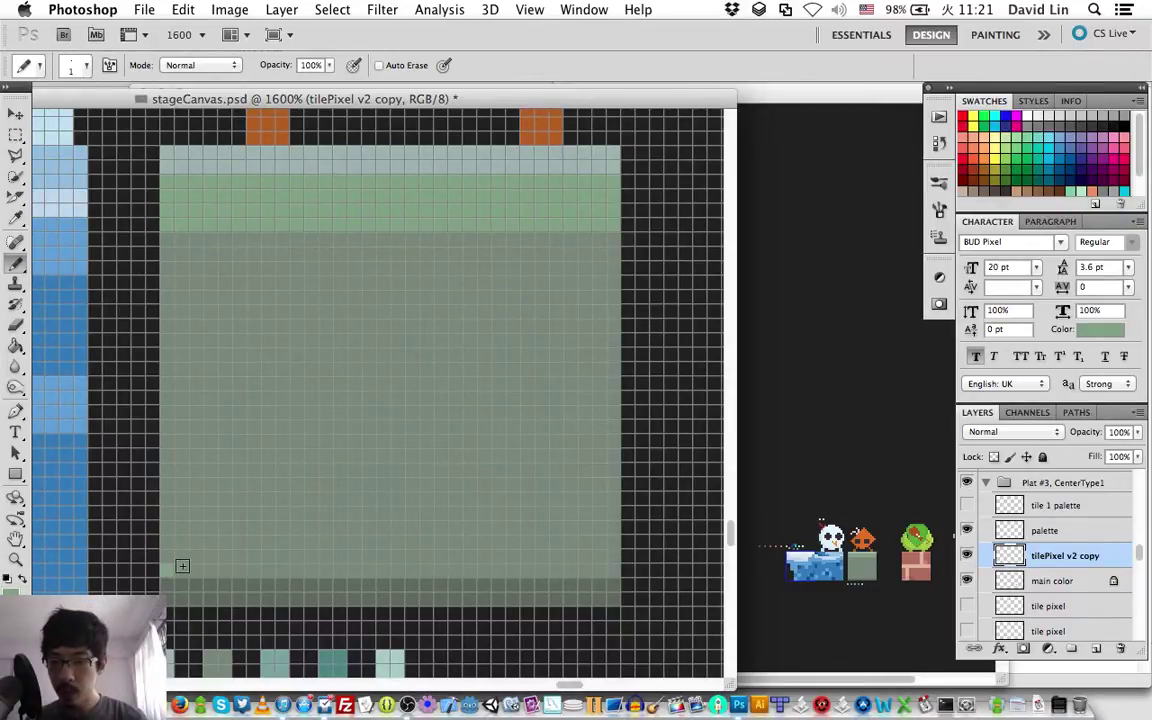
shift+click(610, 567)
shift+click(612, 522)
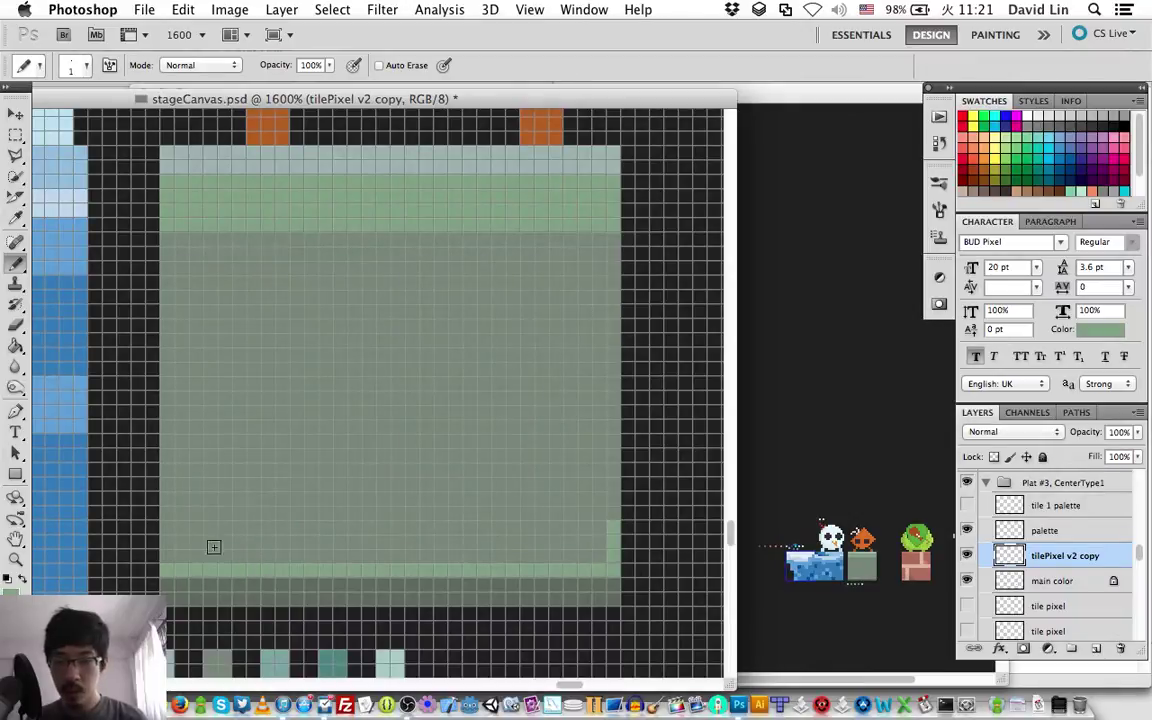
shift+click(169, 527)
click(168, 556)
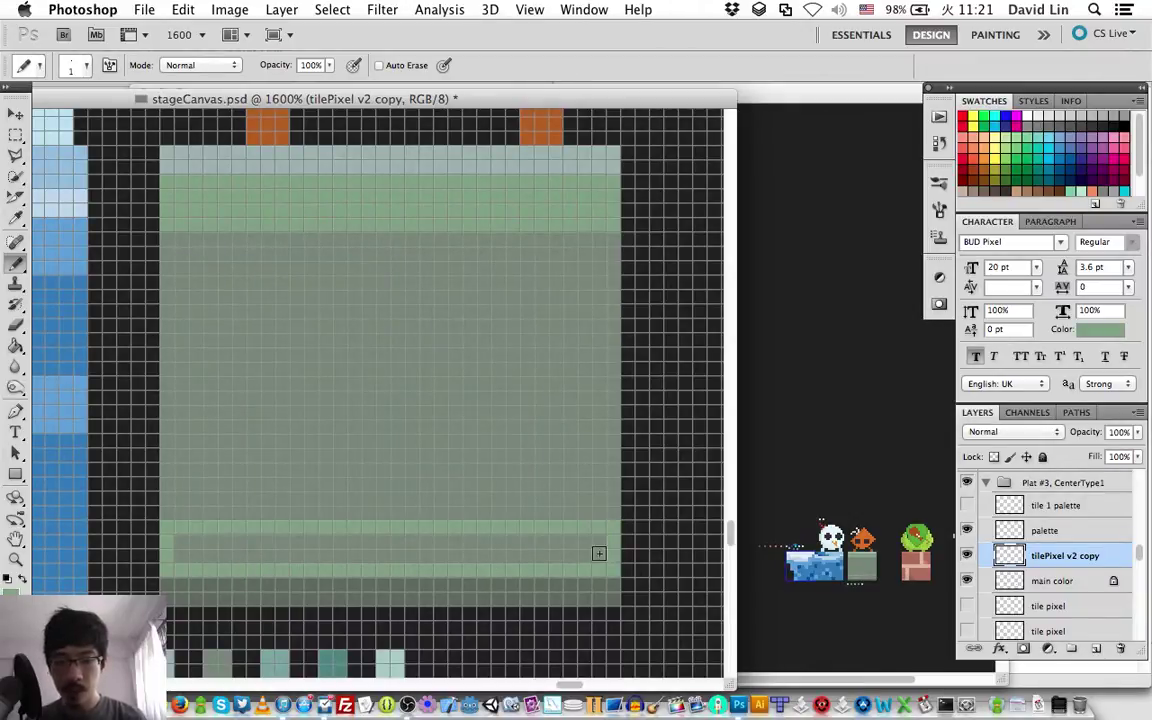
shift+click(597, 555)
shift+click(182, 540)
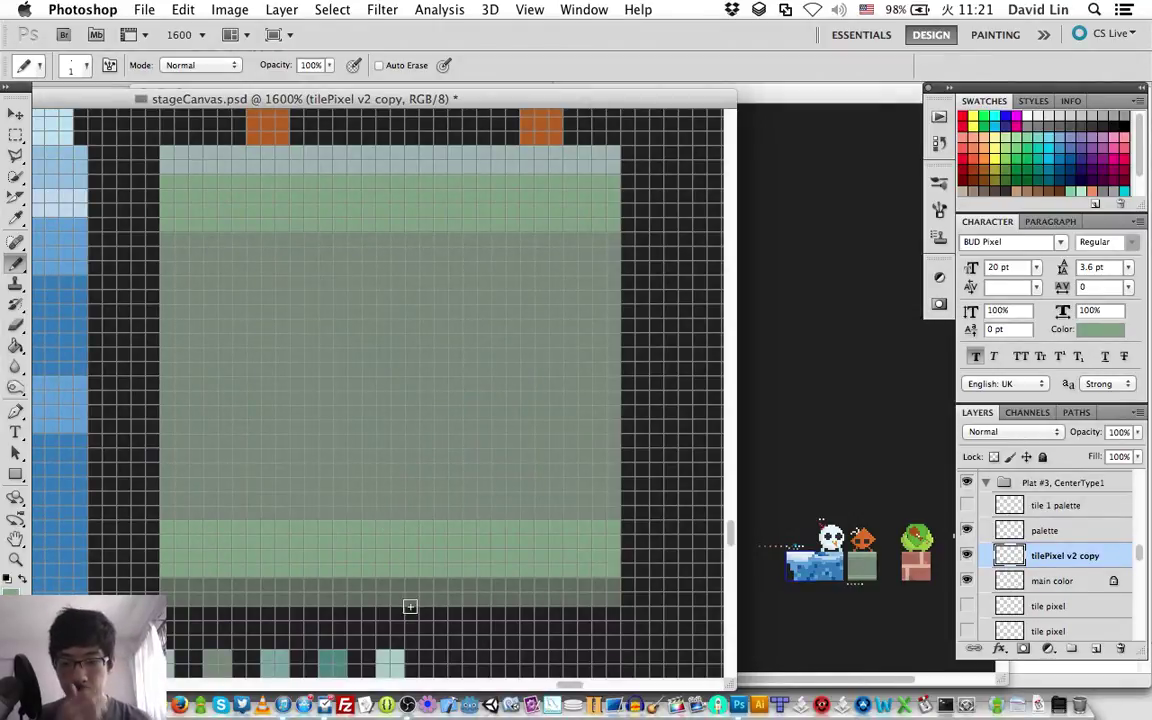
Step: Sample the pale teal swatch and pencil a pale teal band above the bottom green band
key(i)
click(278, 663)
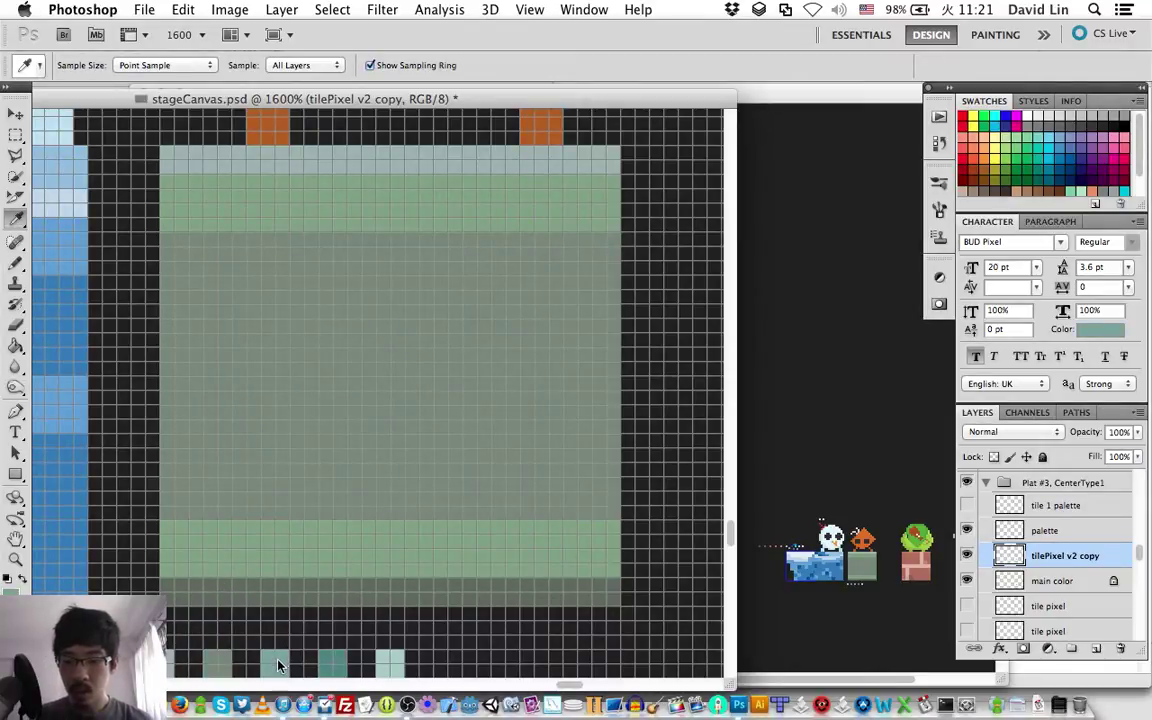
key(b)
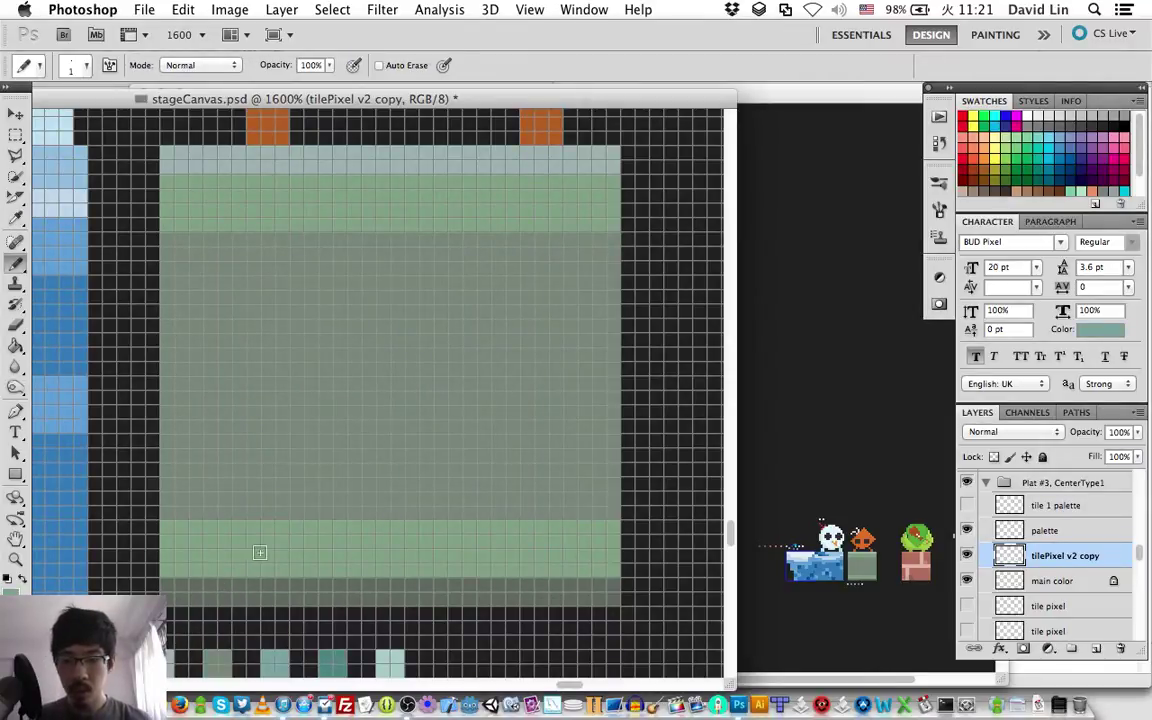
click(166, 510)
shift+click(612, 510)
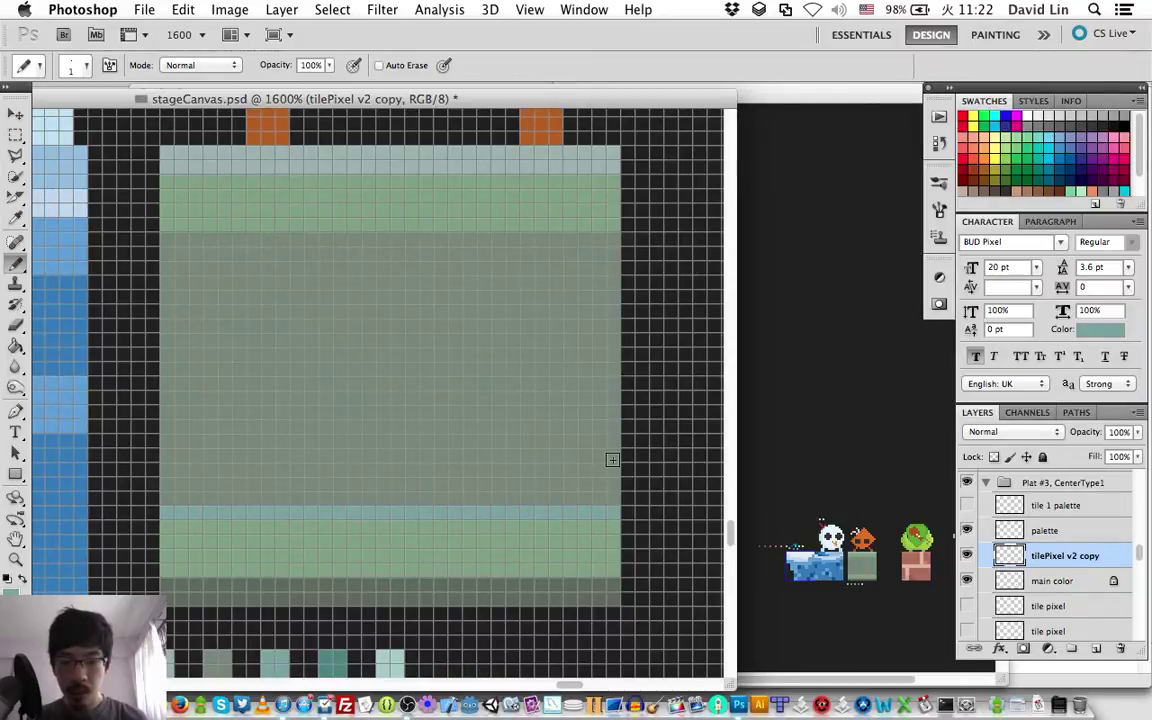
shift+click(611, 467)
shift+click(168, 472)
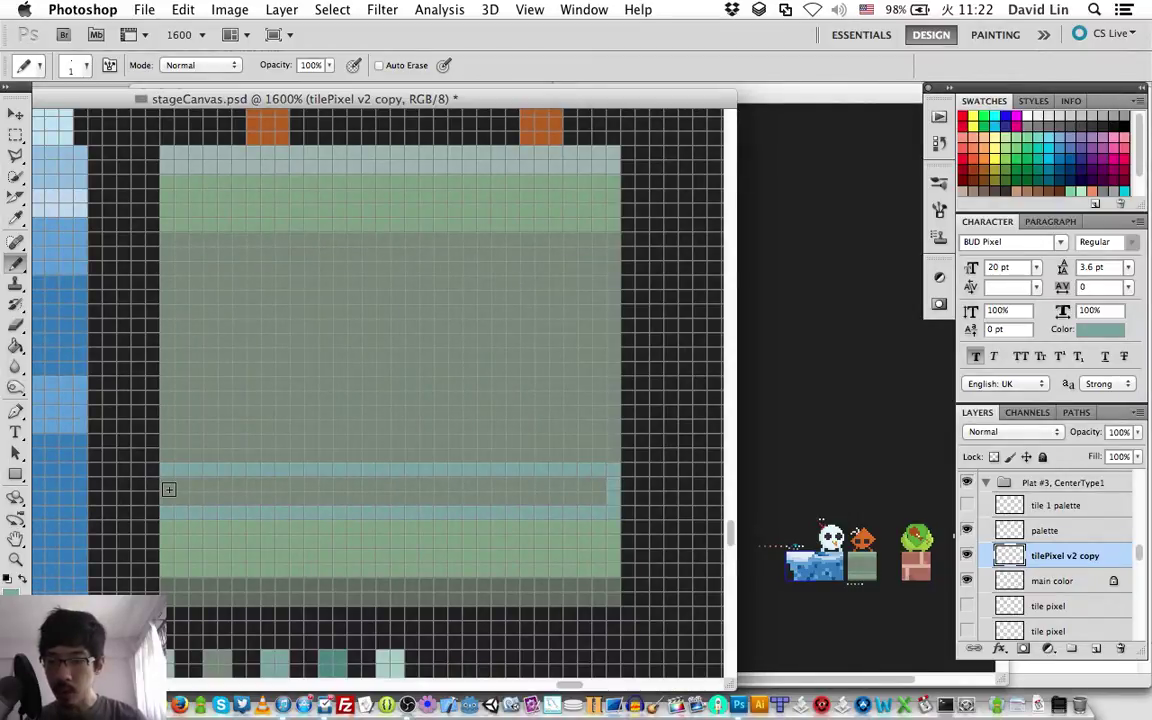
key(g)
click(169, 489)
key(b)
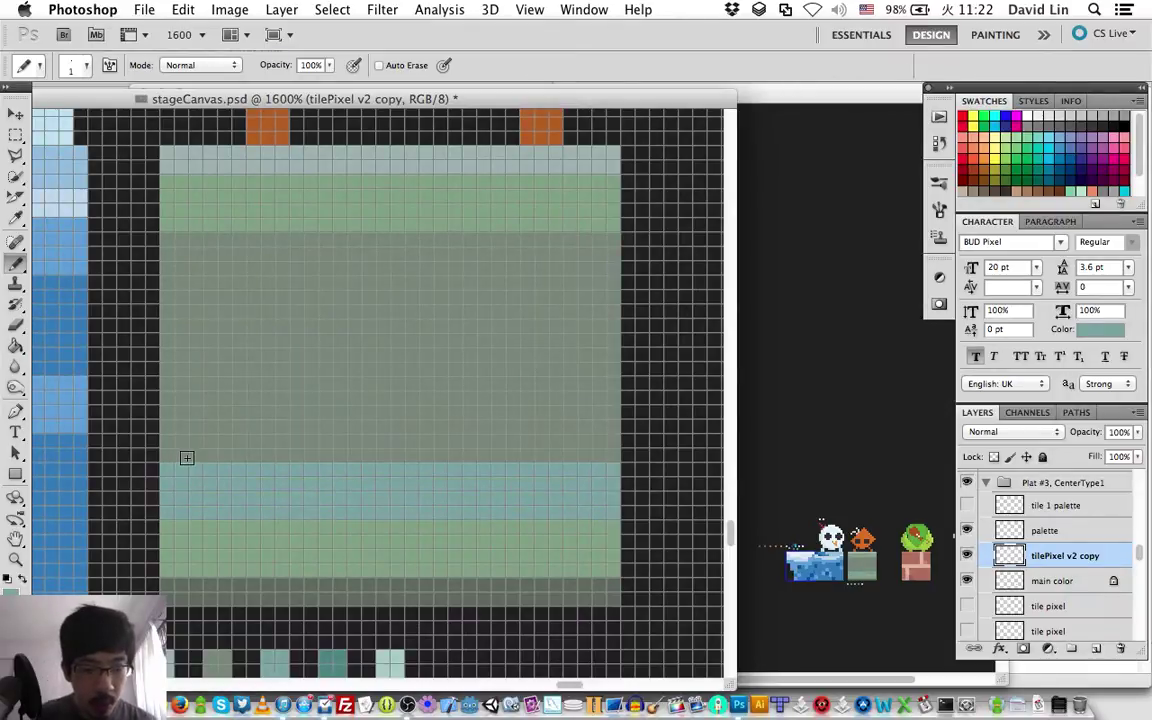
Step: Pencil a matching pale teal band beneath the top green band and pick up the darker teal swatch
click(168, 242)
shift+click(170, 280)
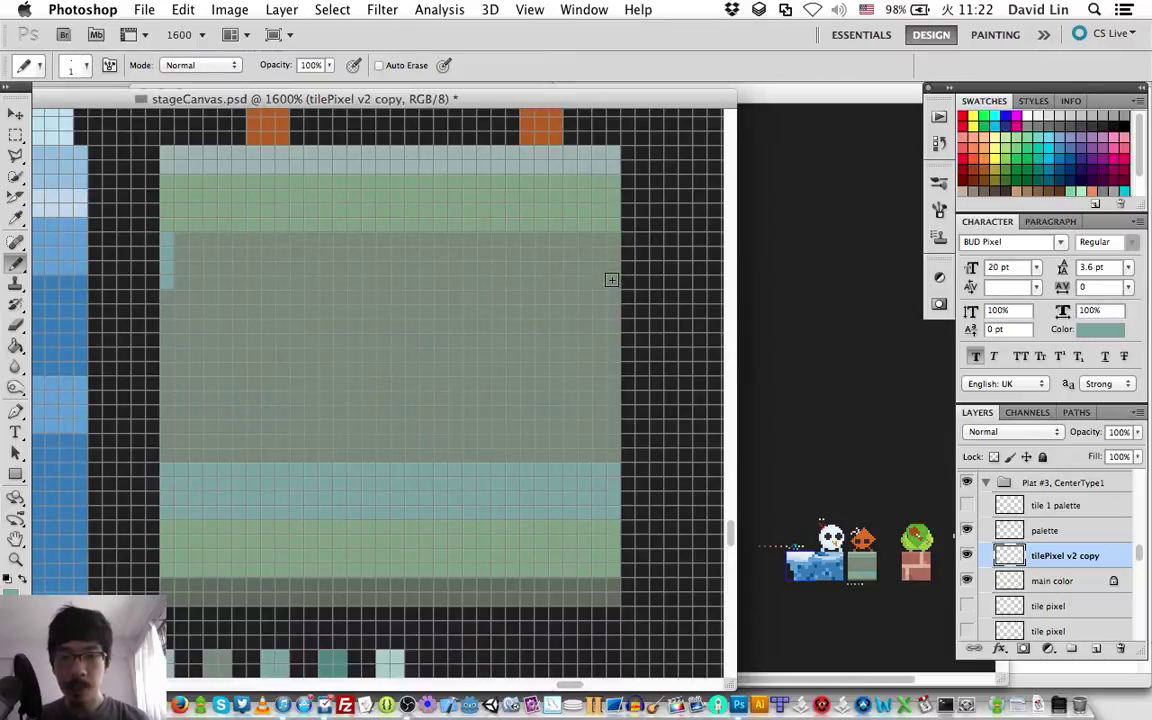
shift+click(612, 282)
shift+click(612, 244)
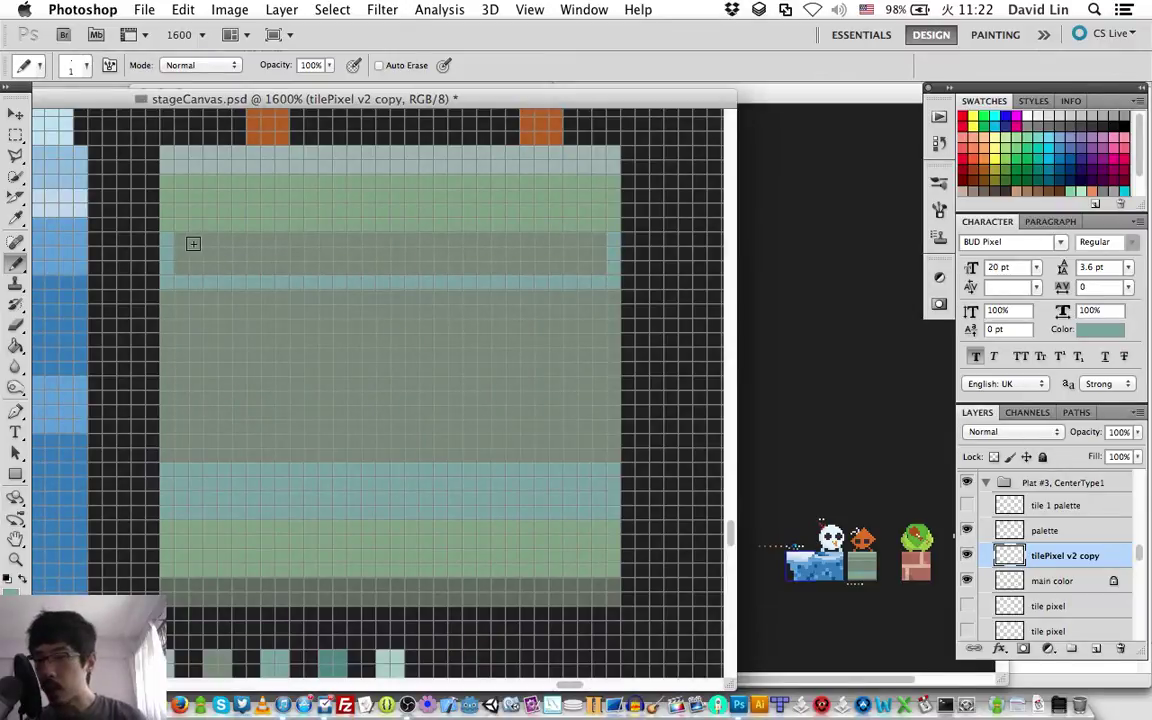
shift+click(599, 260)
shift+click(597, 249)
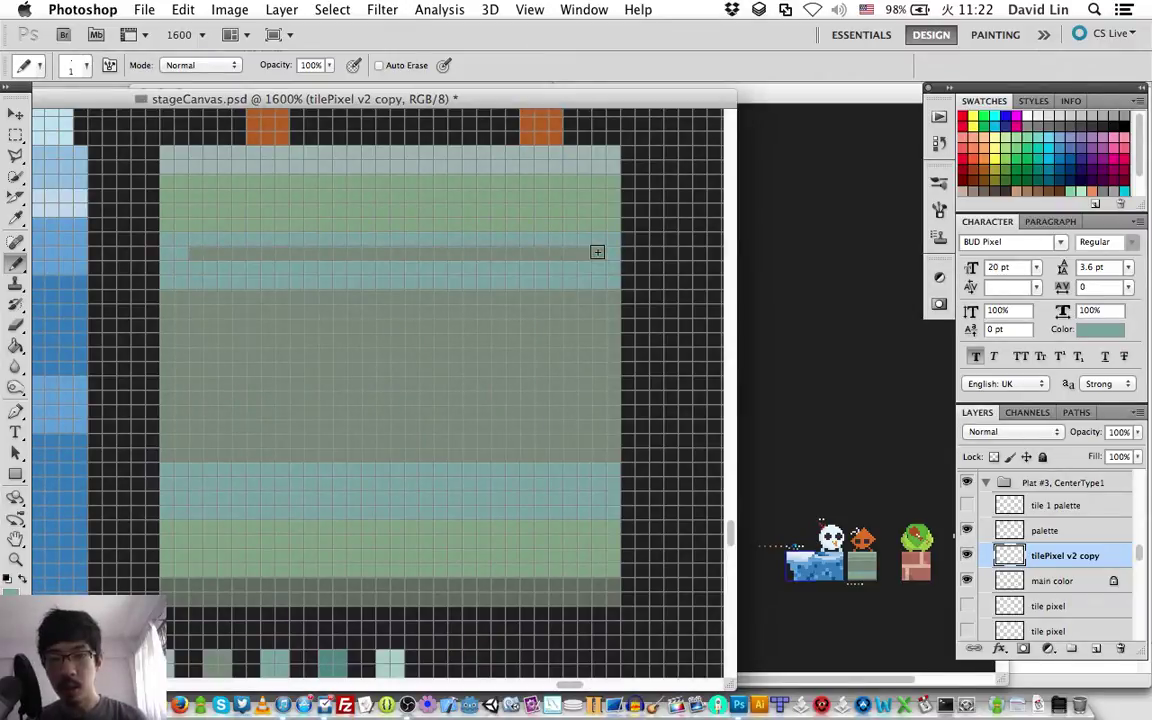
shift+click(197, 252)
shift+click(197, 252)
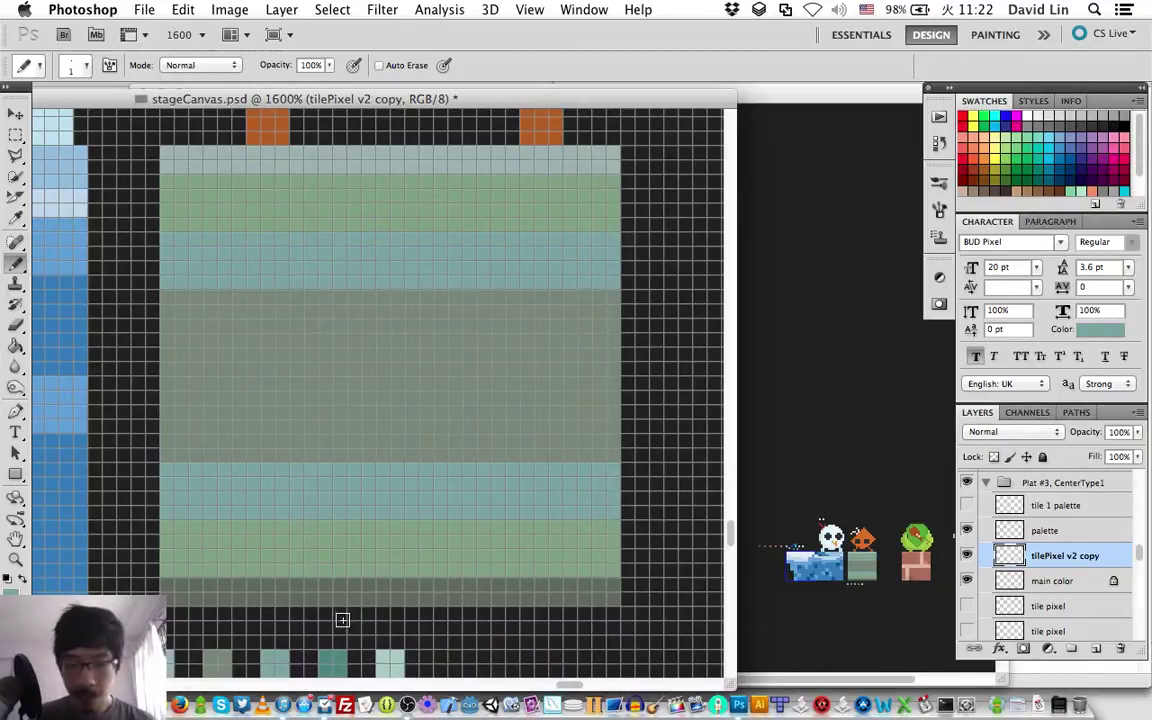
key(i)
click(335, 657)
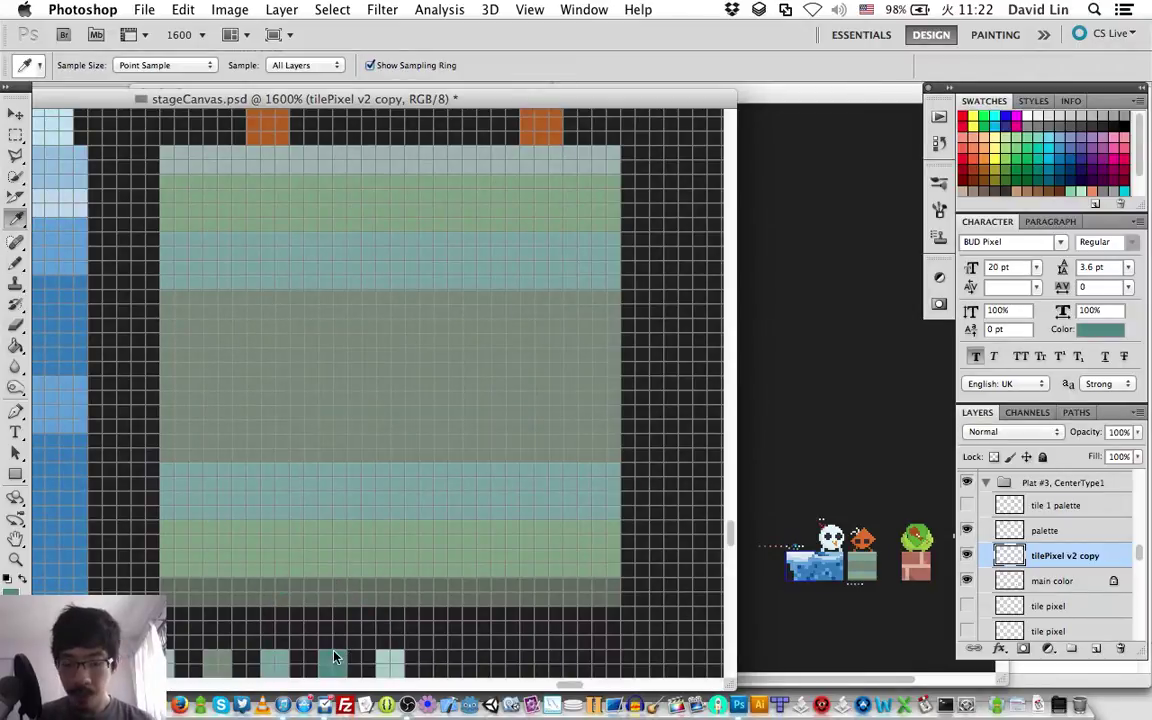
Step: Fill a dark teal band just above the lower pale teal band
key(b)
click(166, 455)
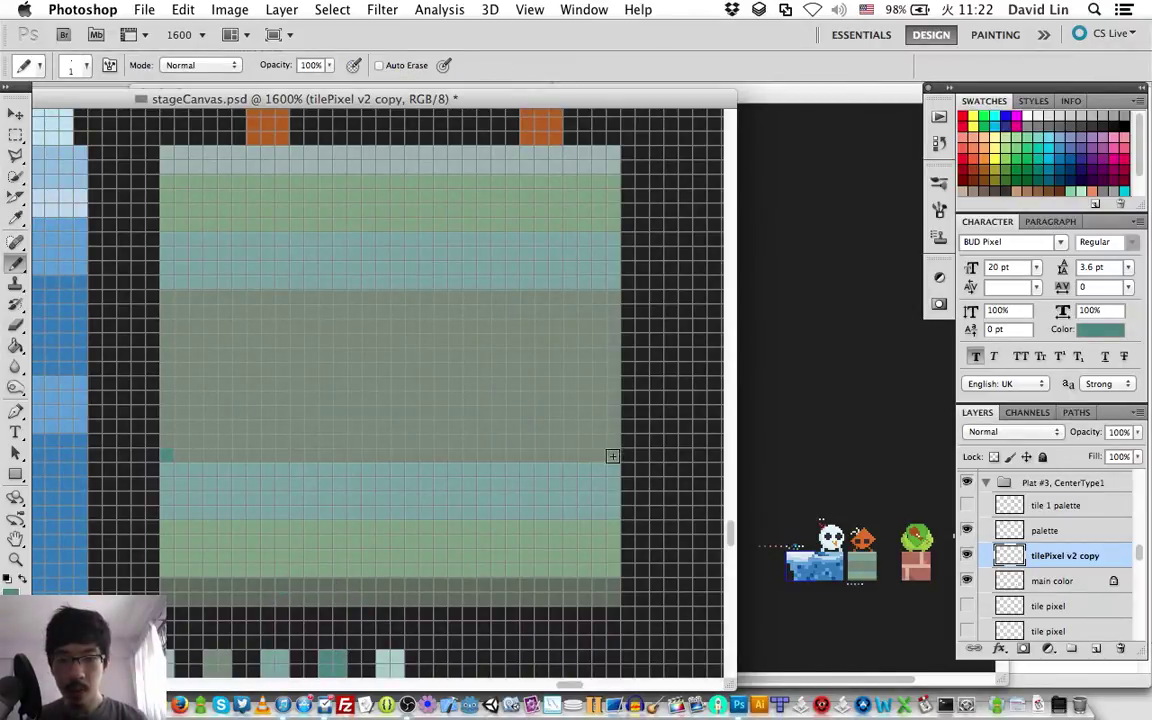
shift+click(612, 455)
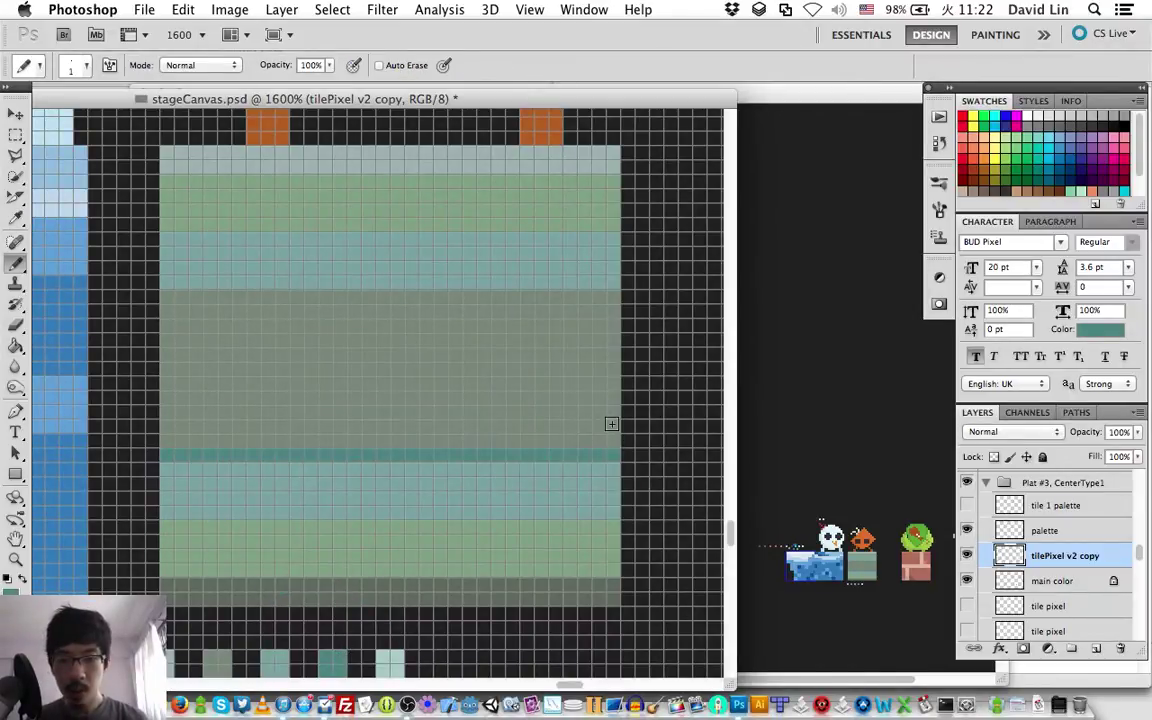
shift+click(170, 413)
click(171, 440)
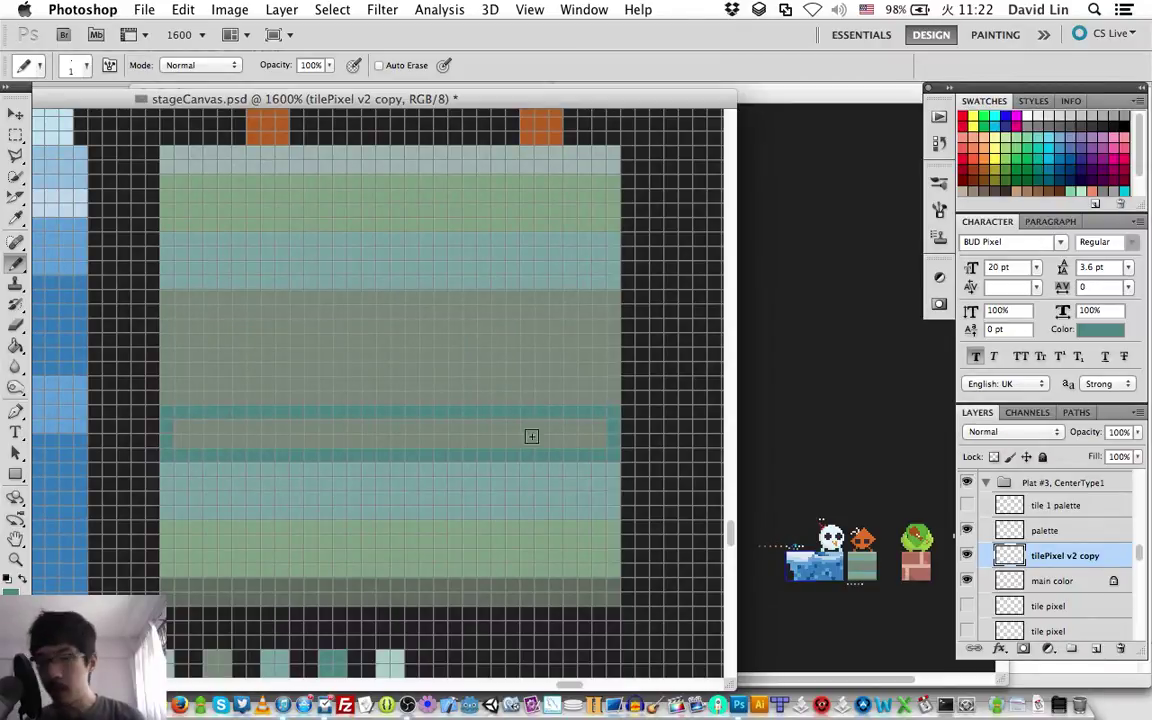
shift+click(594, 442)
shift+click(174, 428)
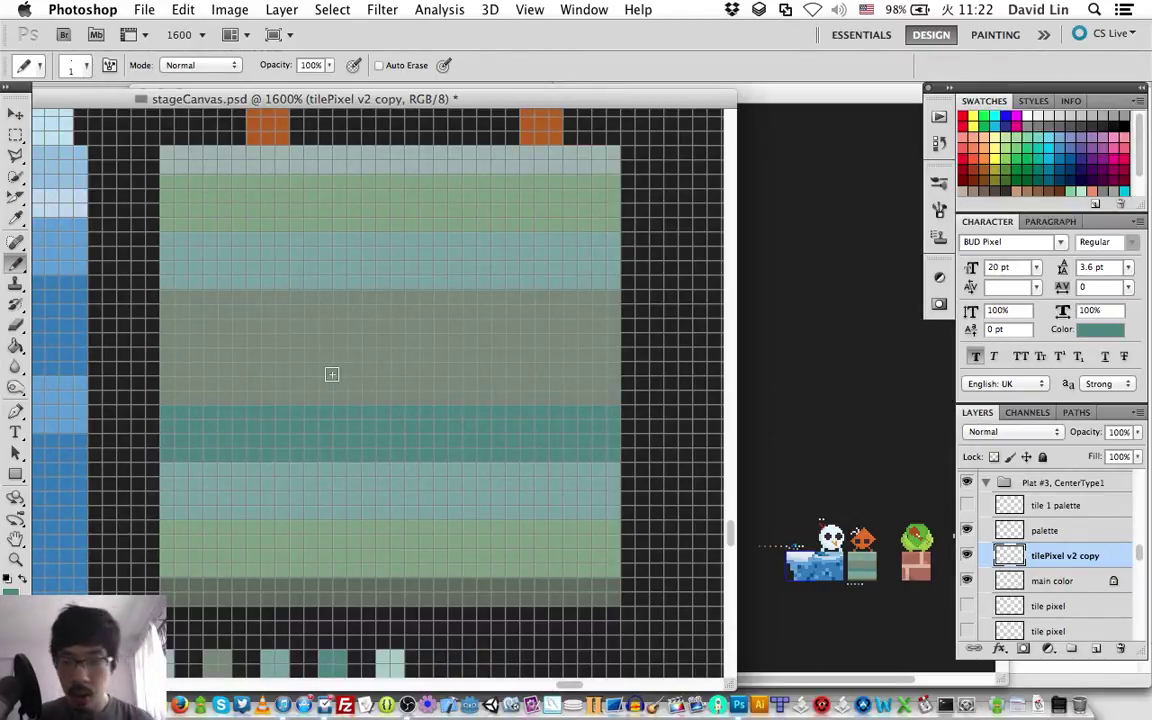
Step: Fill a matching dark teal band just below the upper pale teal band
shift+click(174, 342)
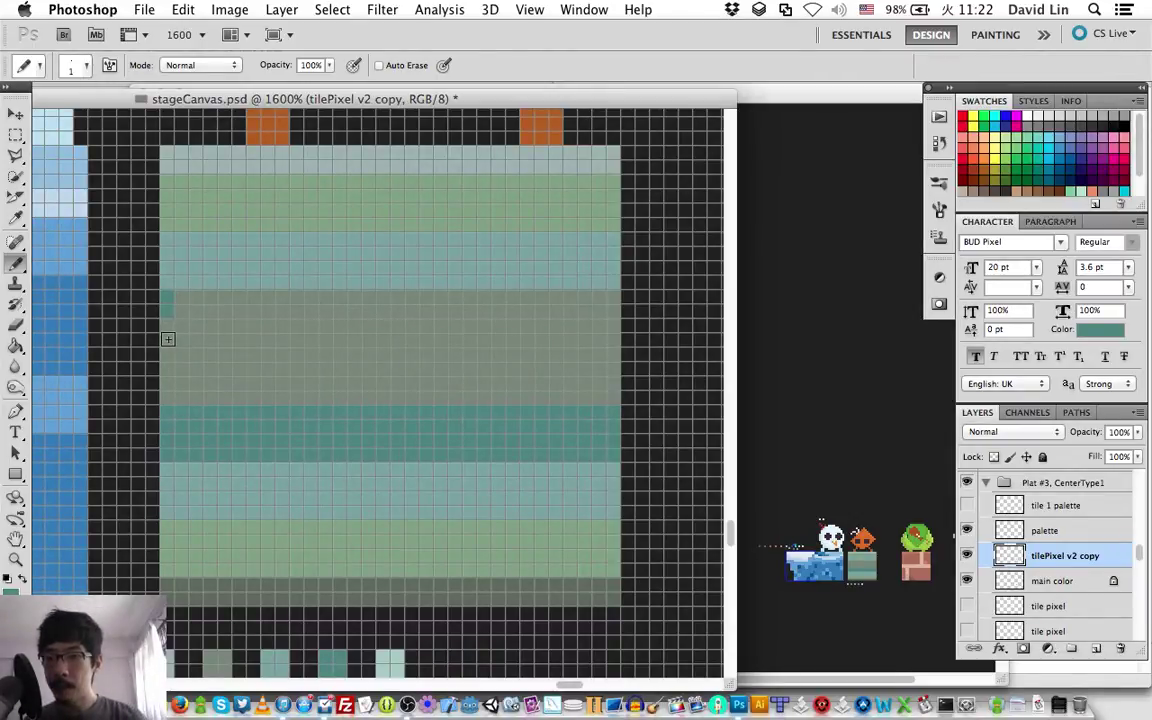
shift+click(609, 340)
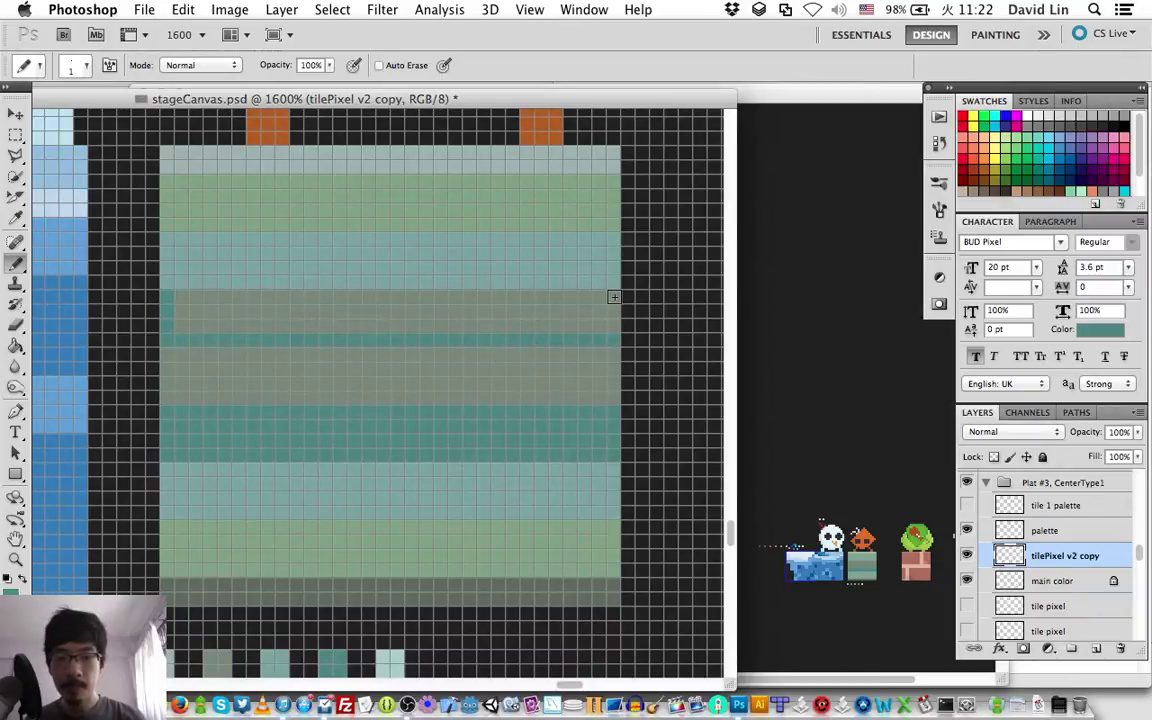
click(614, 297)
shift+click(185, 294)
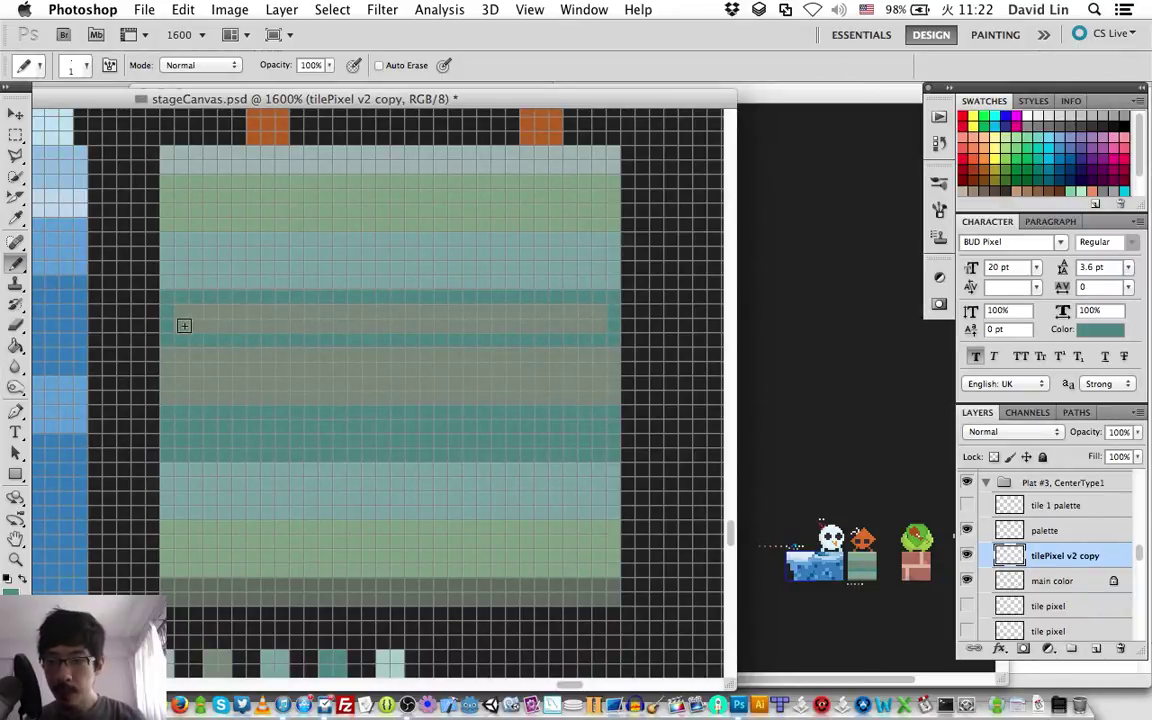
click(600, 324)
shift+click(198, 319)
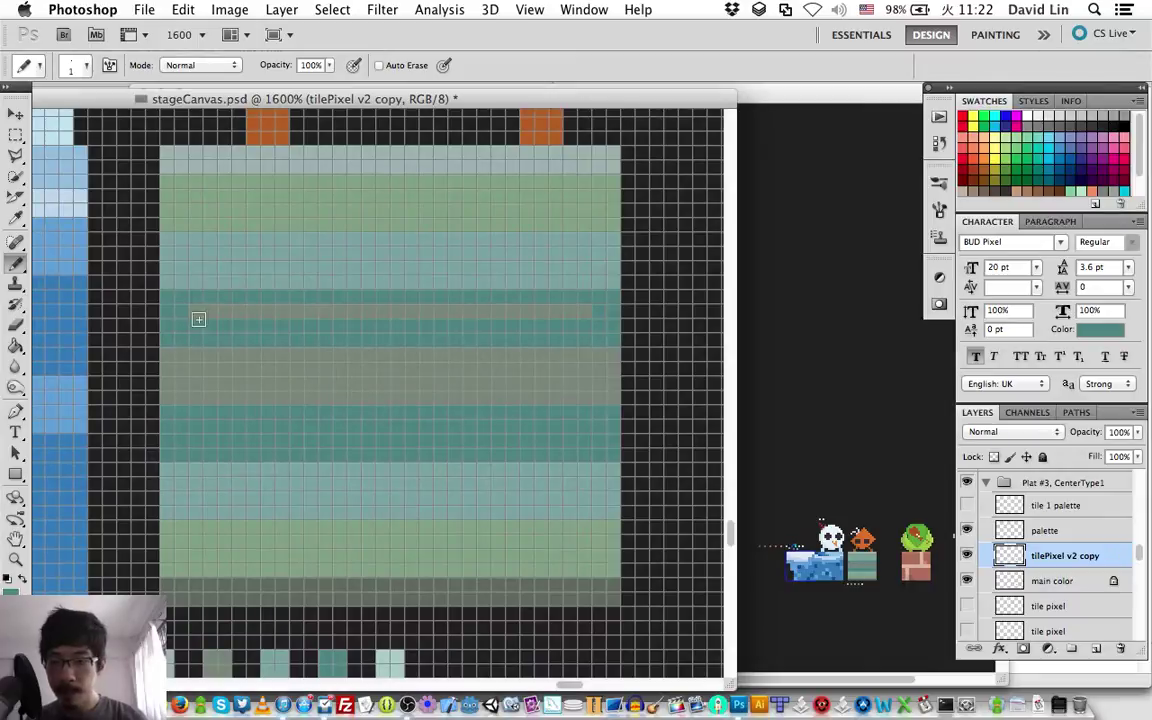
shift+click(200, 311)
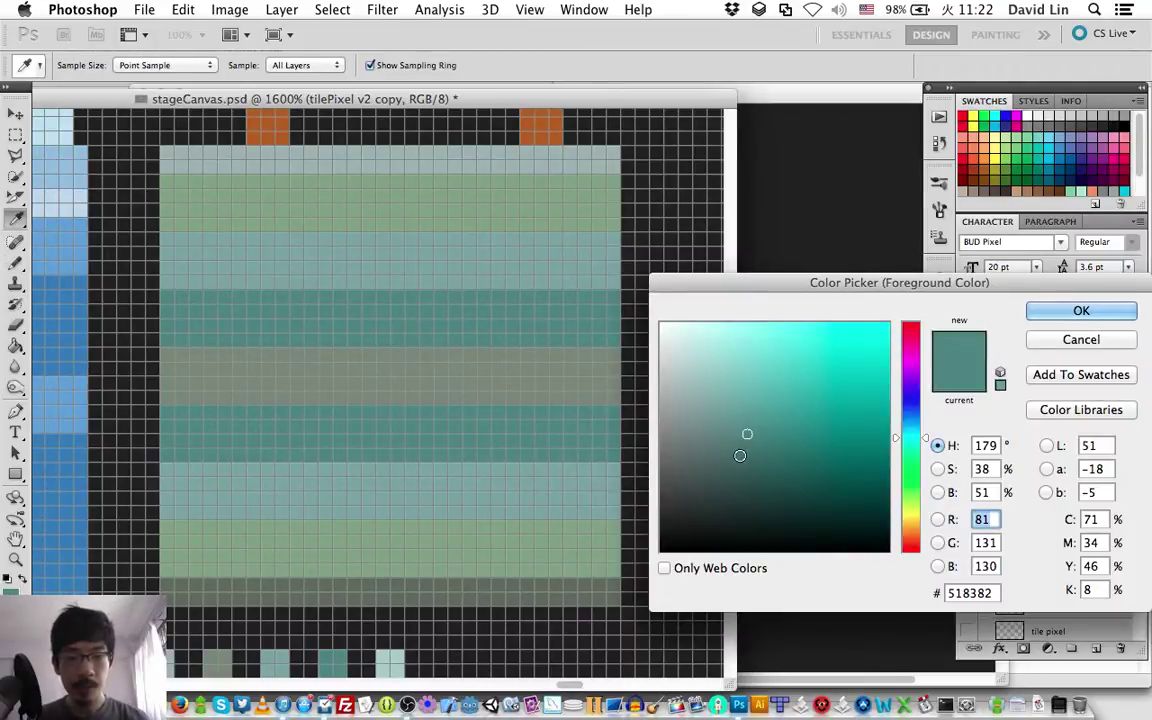
Step: Fill the tan middle stripe with darker teal 456a69, then load the light teal into the Color Picker
click(740, 456)
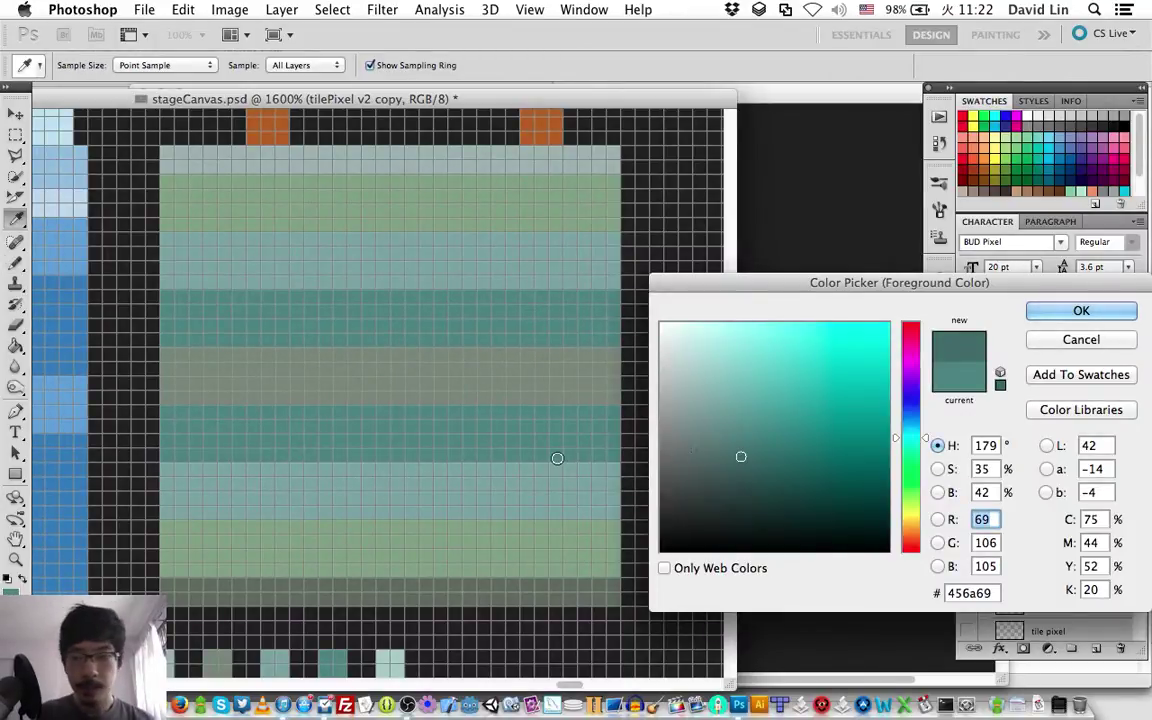
key(Return)
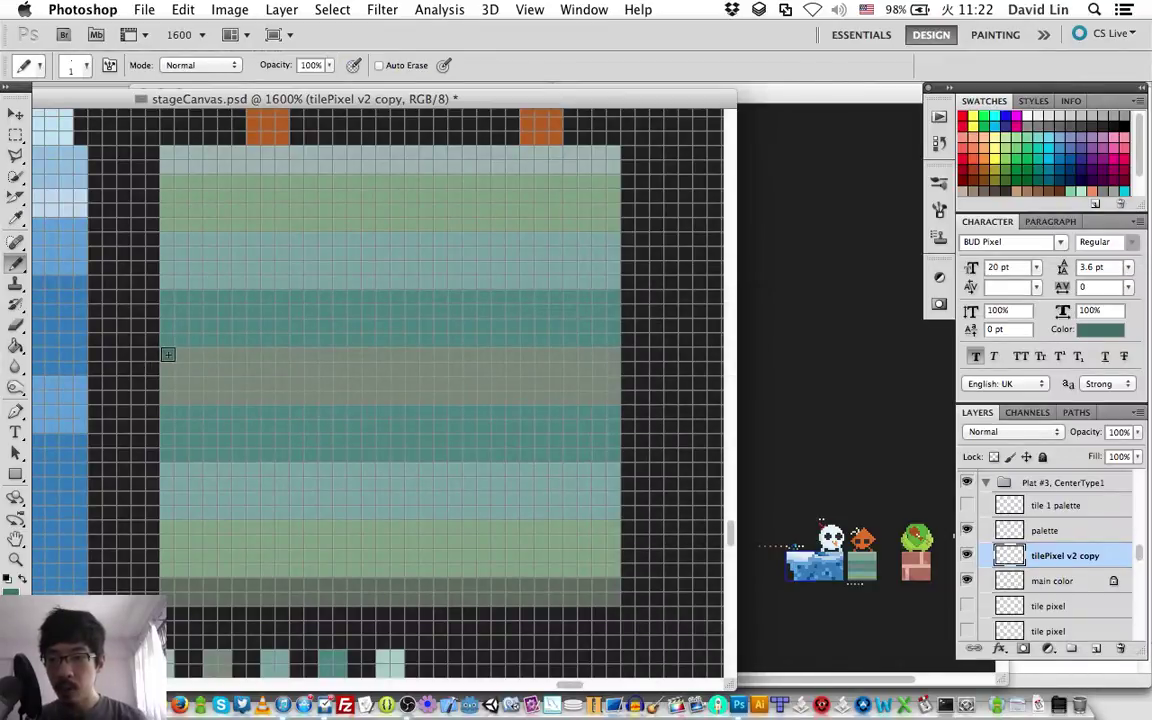
shift+click(615, 353)
drag(613, 398, 613, 367)
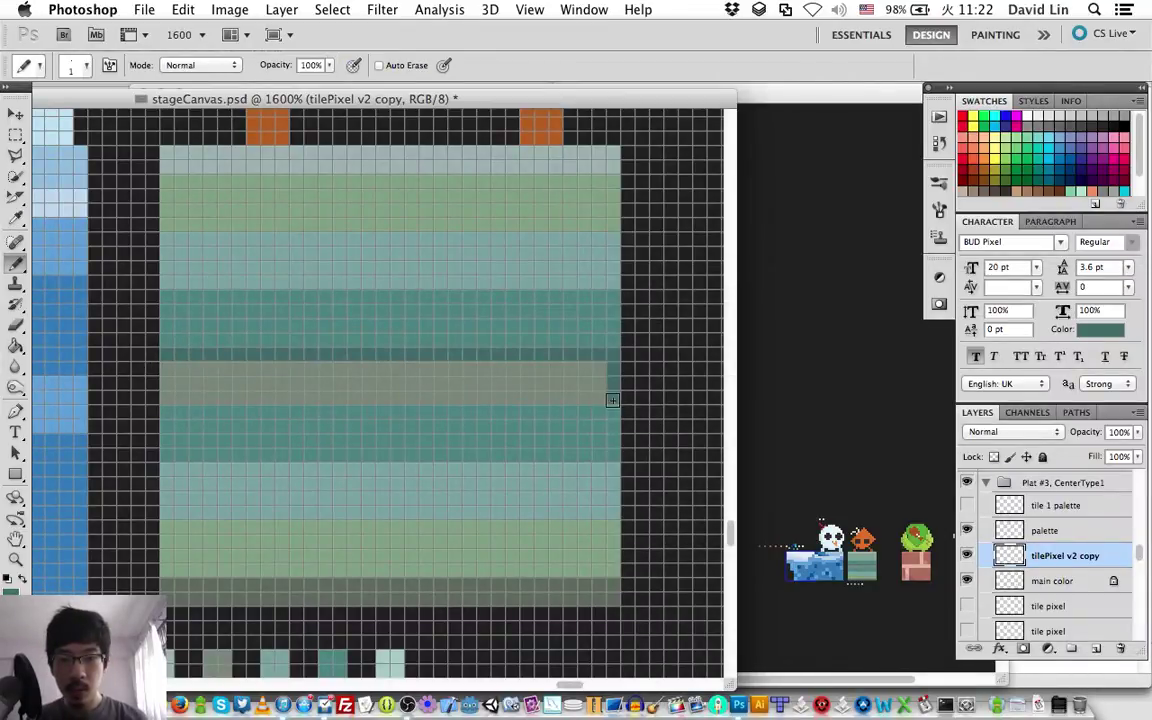
click(167, 397)
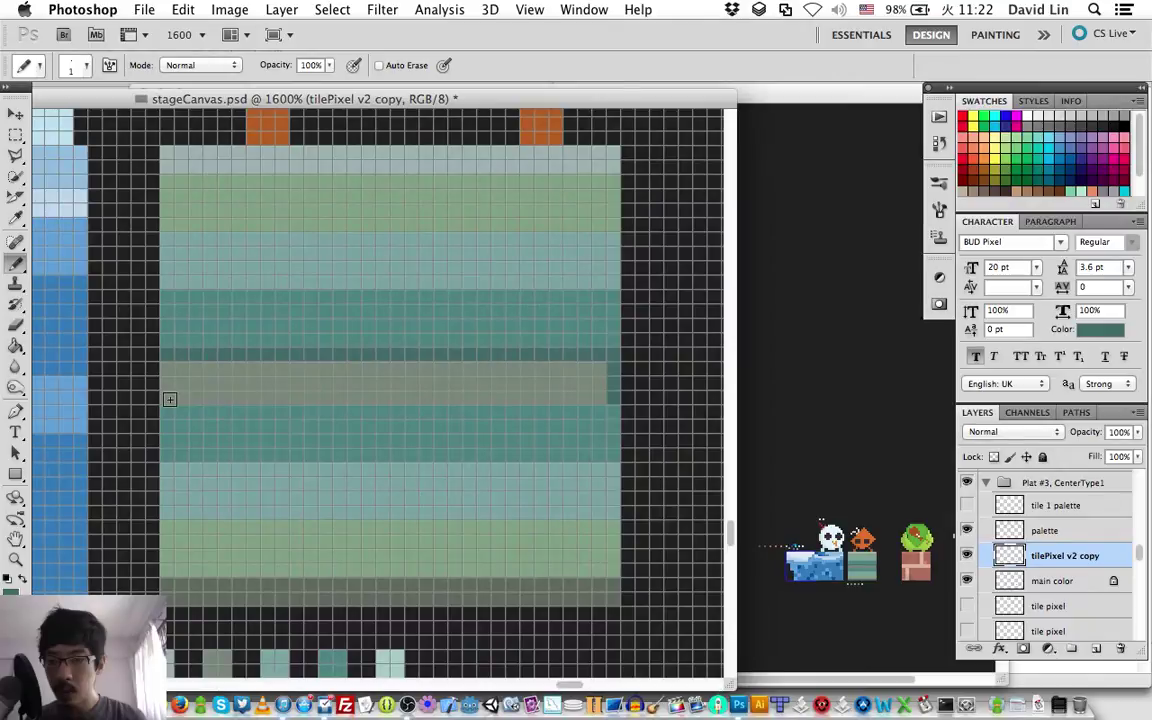
shift+click(599, 396)
shift+click(176, 368)
shift+click(185, 381)
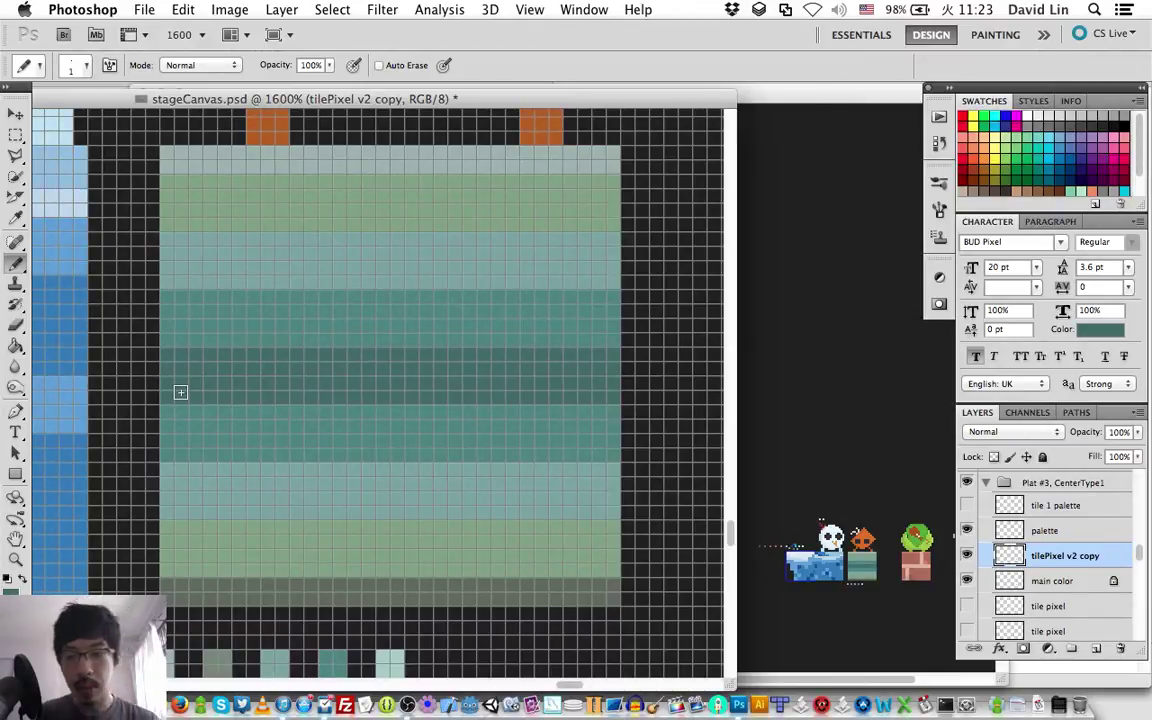
alt+click(290, 248)
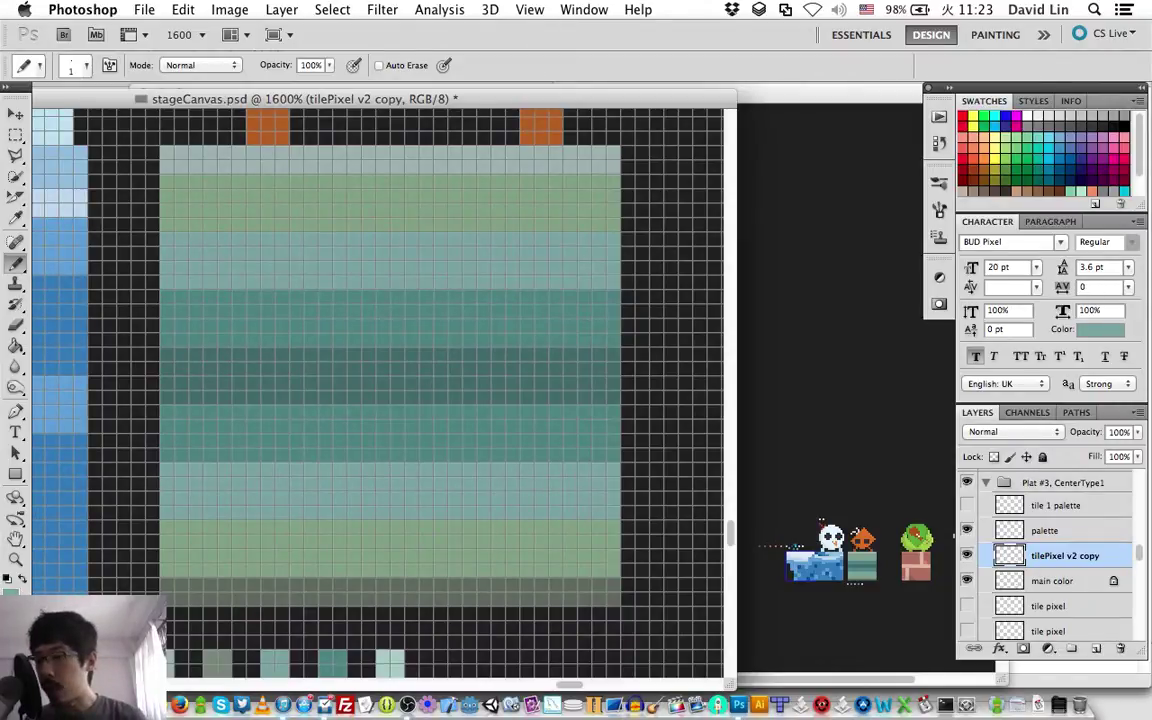
click(12, 589)
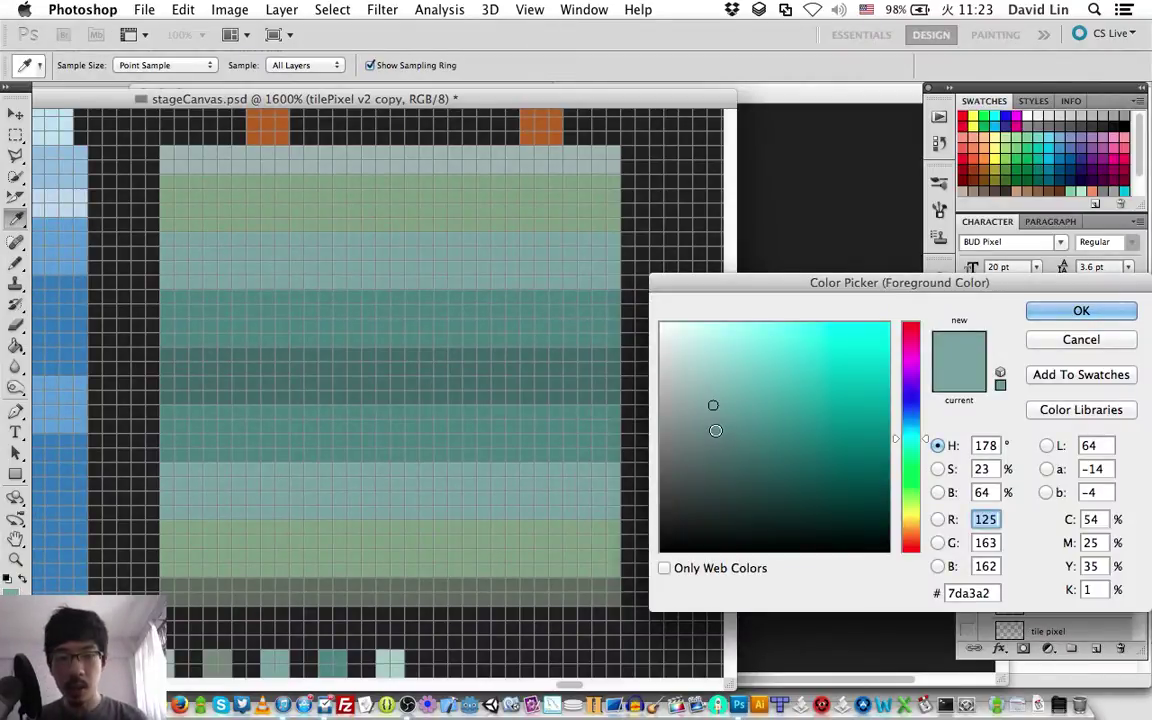
Step: Darken the sampled teal to 678685 and pencil one full row across the tile
click(713, 431)
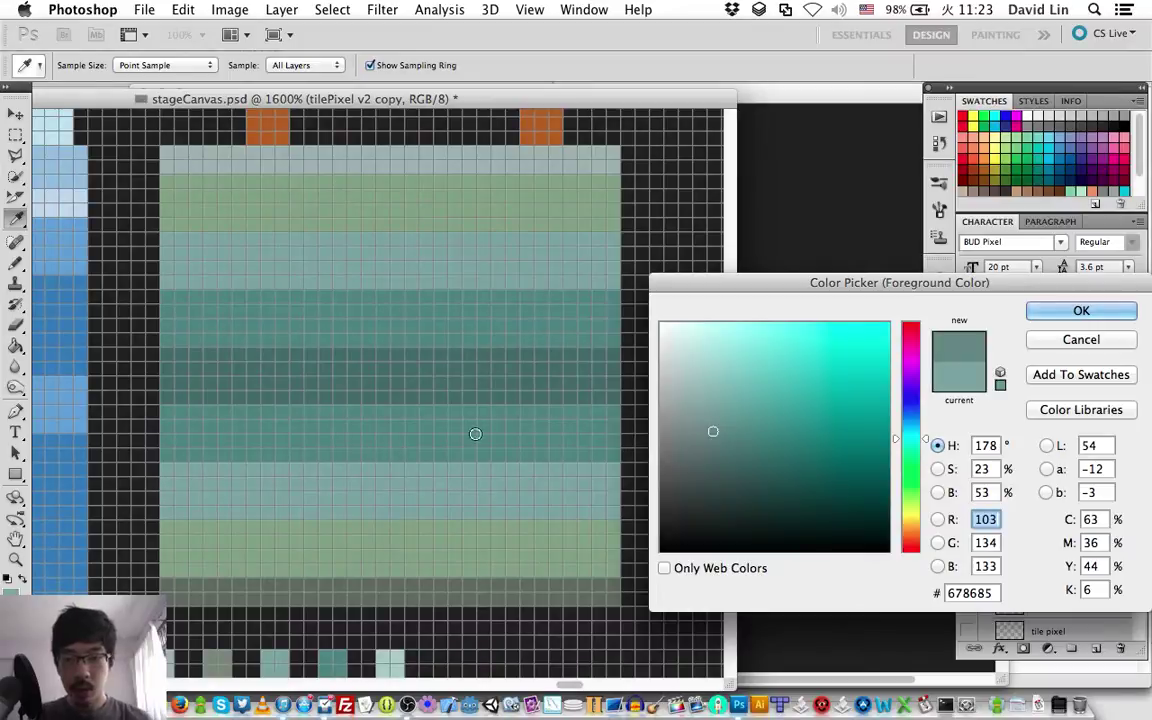
key(Return)
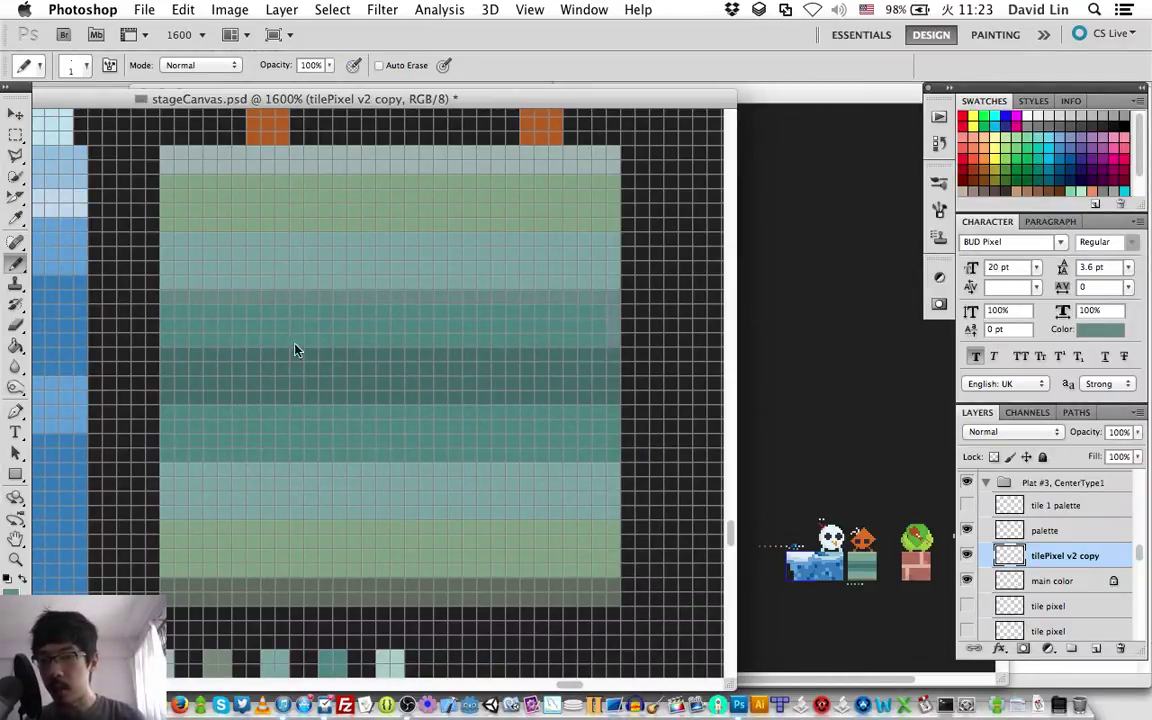
drag(166, 322, 597, 318)
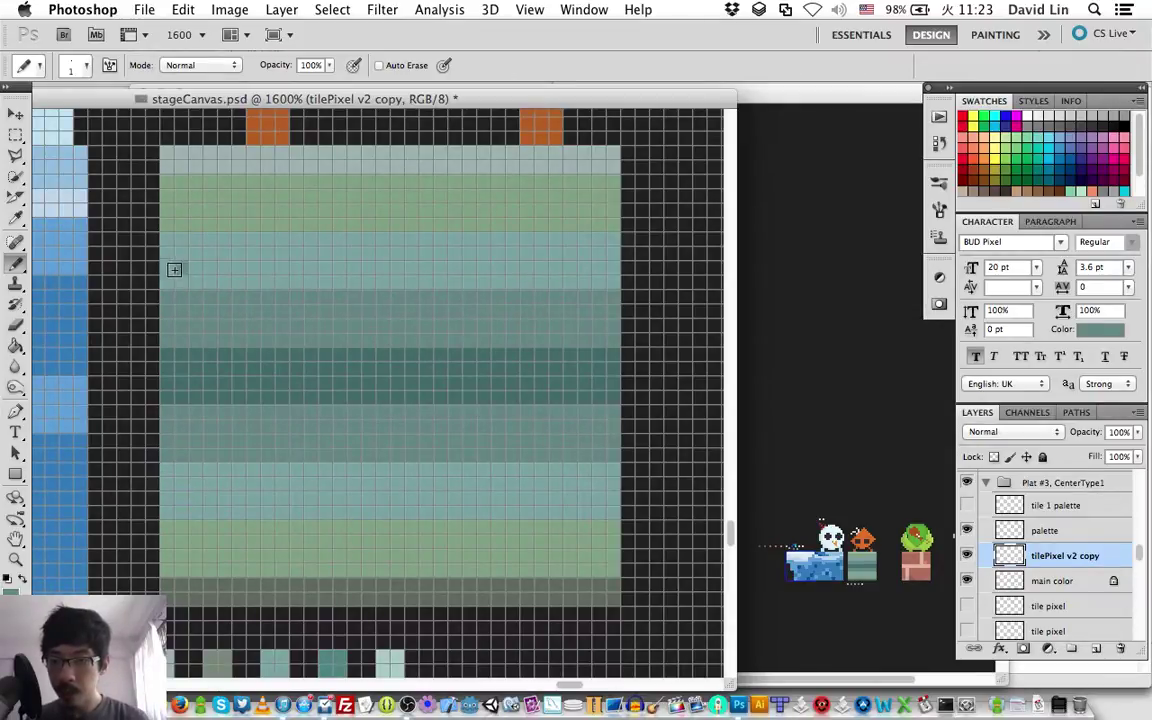
Step: Repaint the pale bands' inner rows in 678685, undoing one misplaced line
drag(166, 267, 178, 267)
shift+click(604, 281)
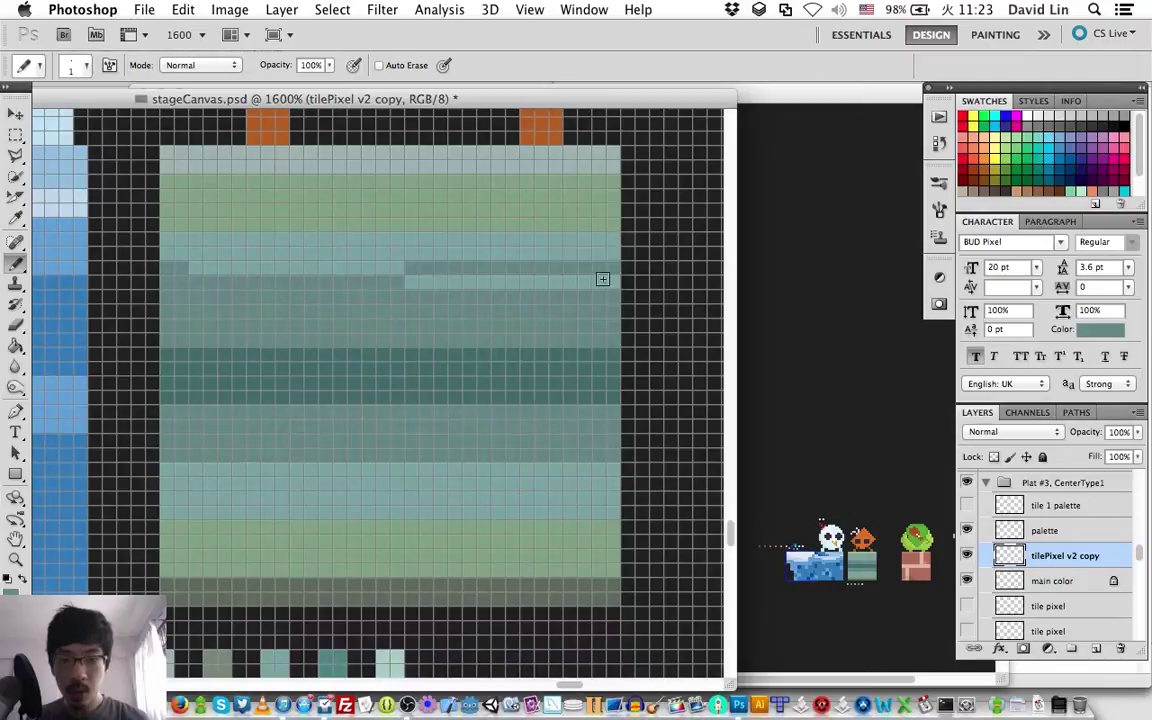
key(super+z)
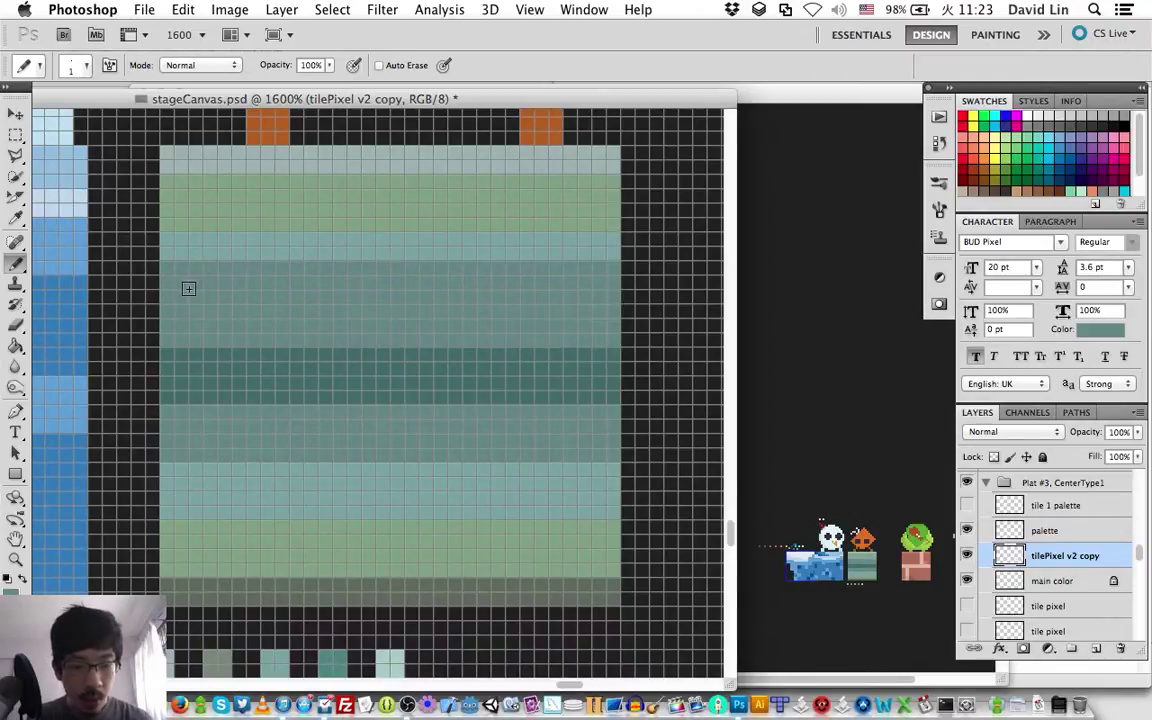
click(167, 469)
shift+click(608, 467)
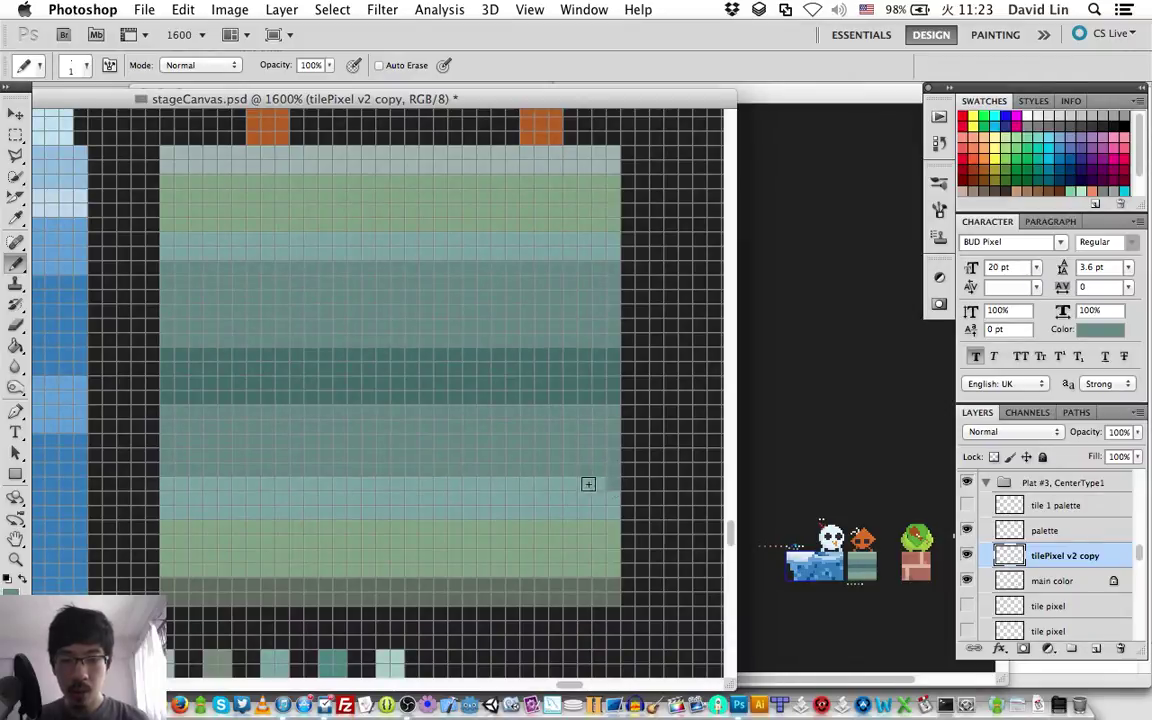
shift+click(172, 484)
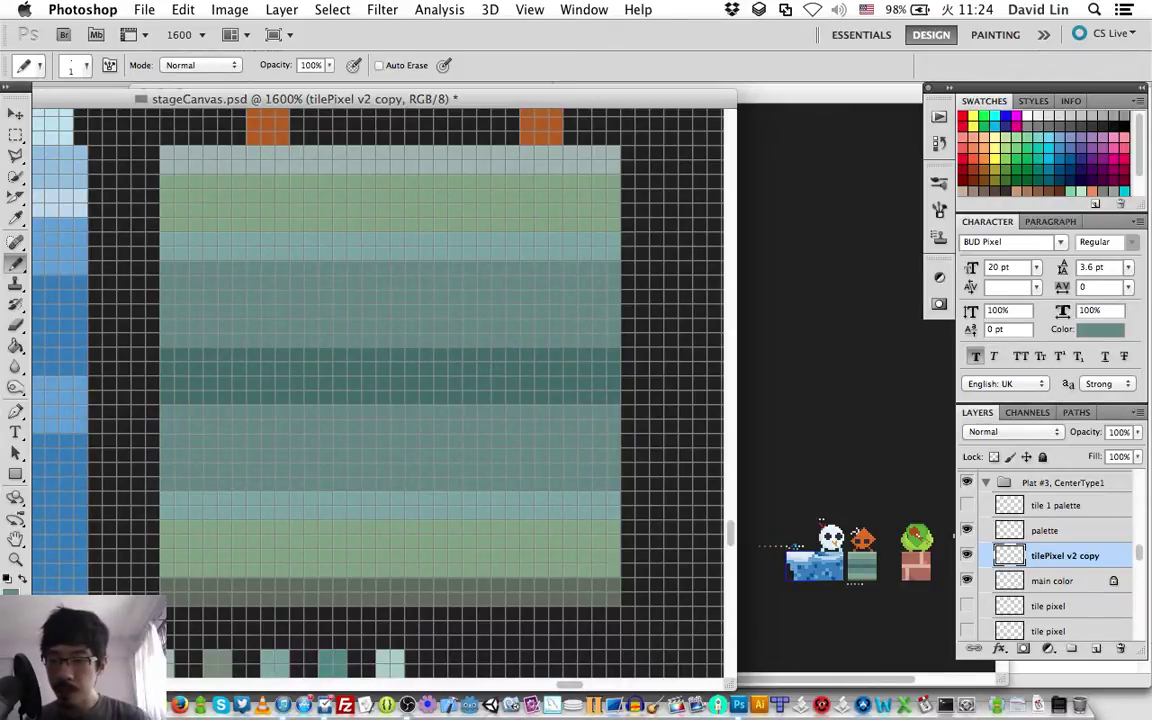
click(12, 578)
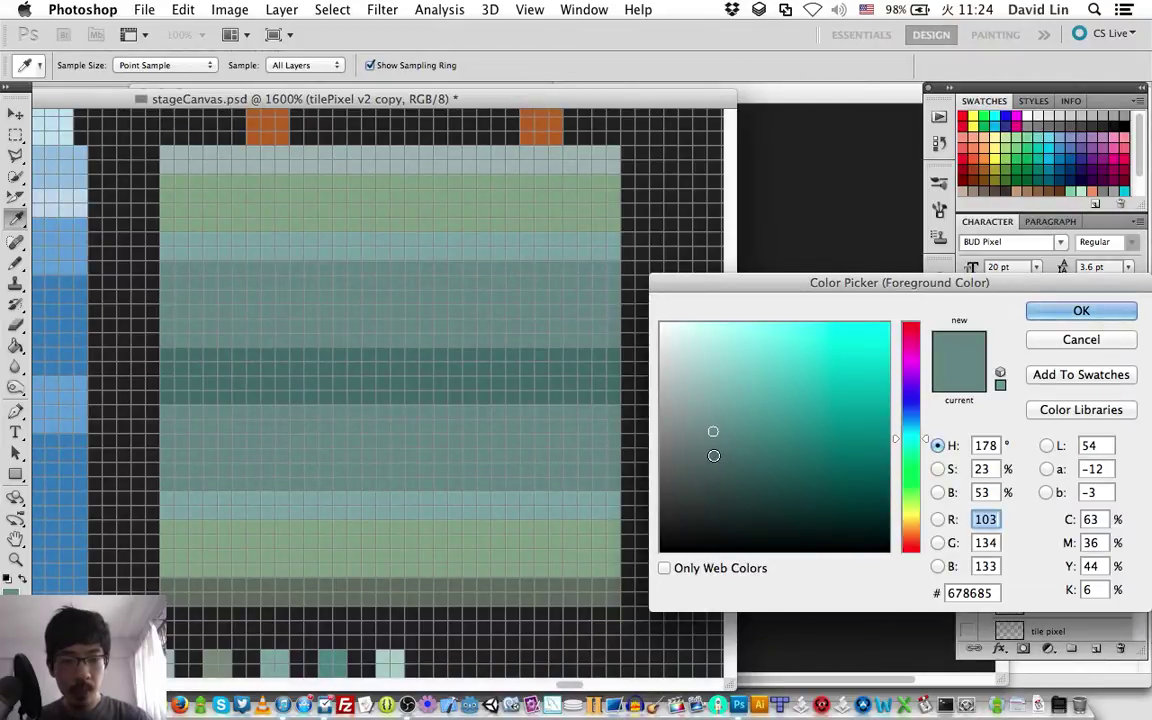
Step: Set the colour to 516a69 and repaint the dark central band's rows with it
click(713, 456)
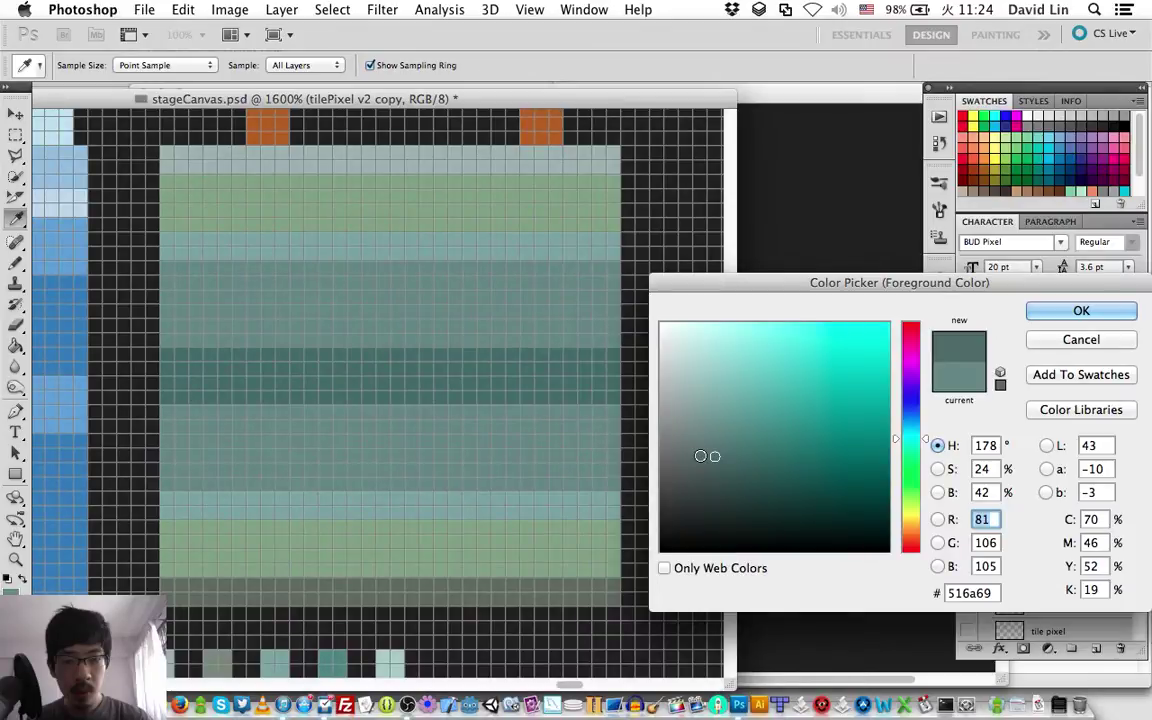
key(Return)
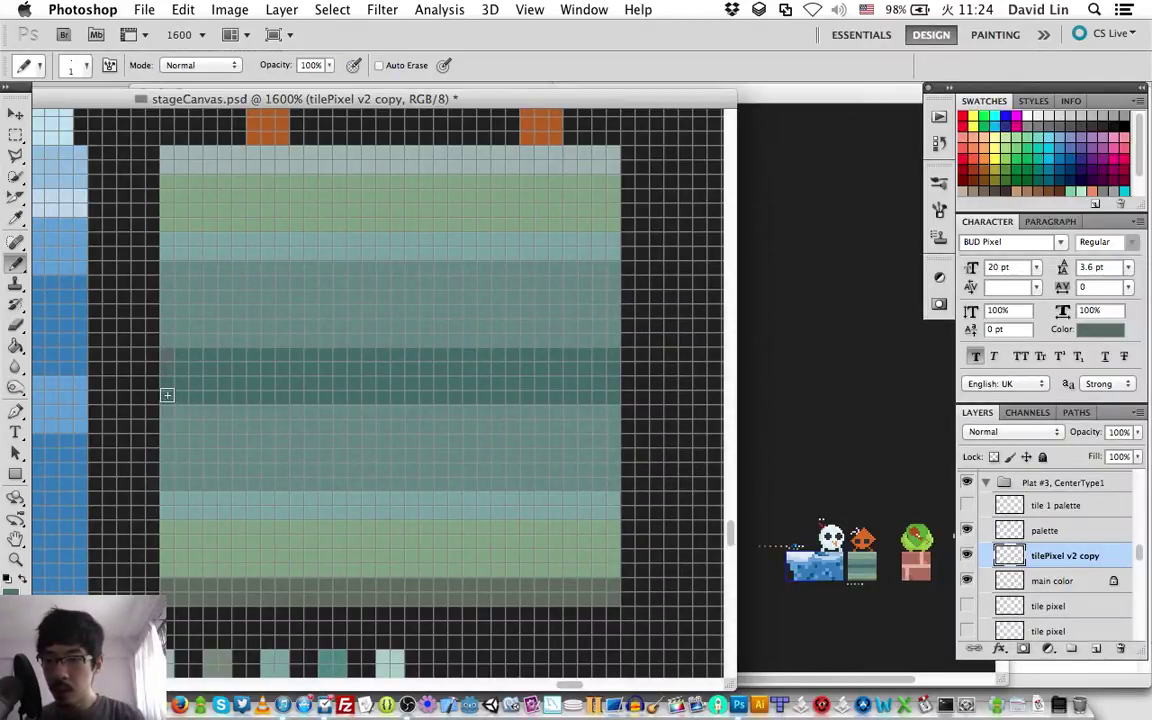
mouse_move(167, 395)
mouse_down()
mouse_move(613, 391)
mouse_move(609, 357)
mouse_up()
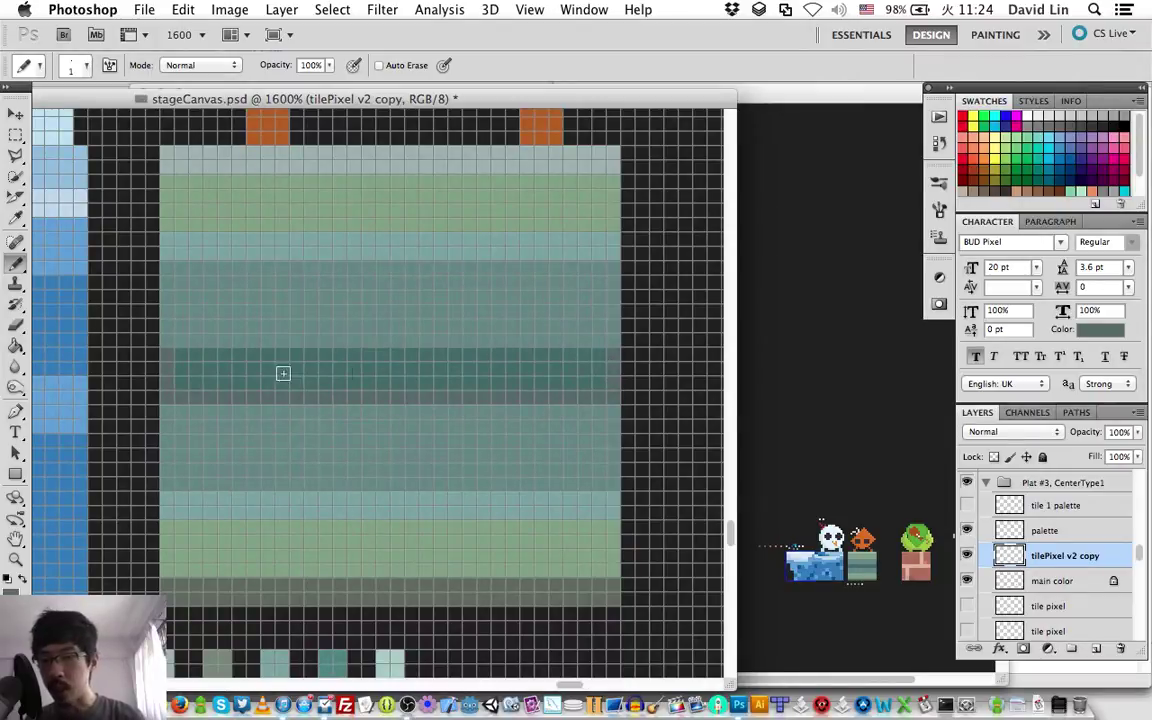
mouse_move(183, 366)
mouse_down()
mouse_move(606, 370)
mouse_move(598, 387)
mouse_move(368, 397)
mouse_move(185, 380)
mouse_up()
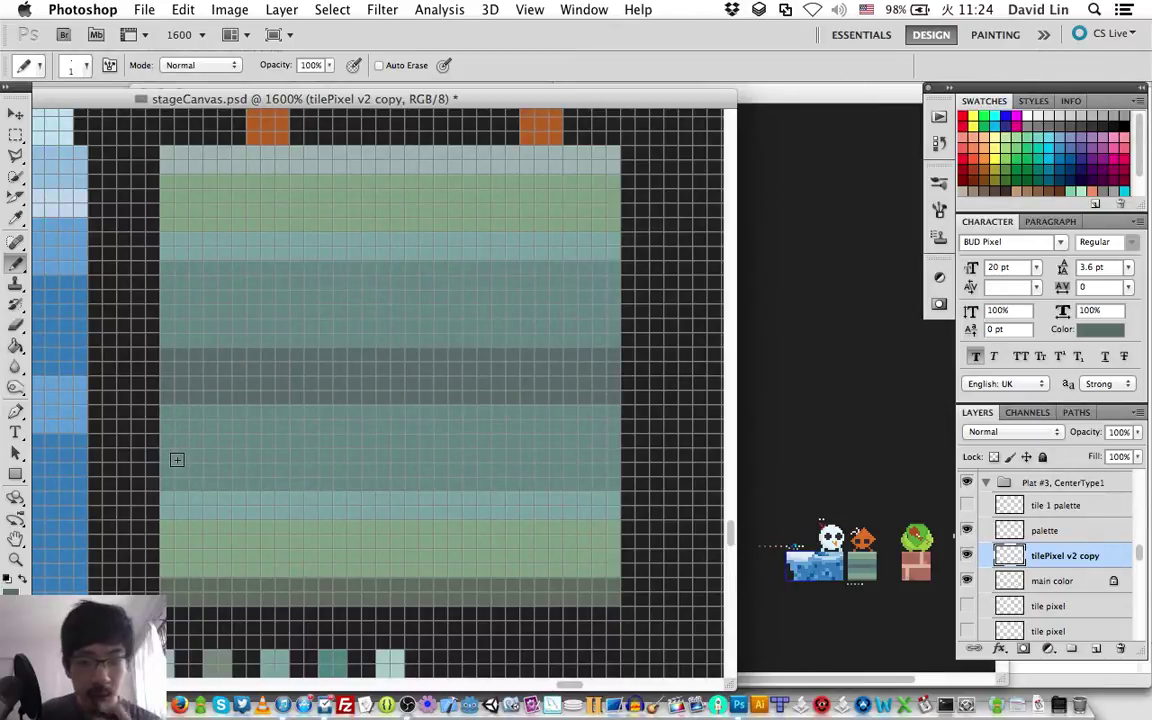
key(i)
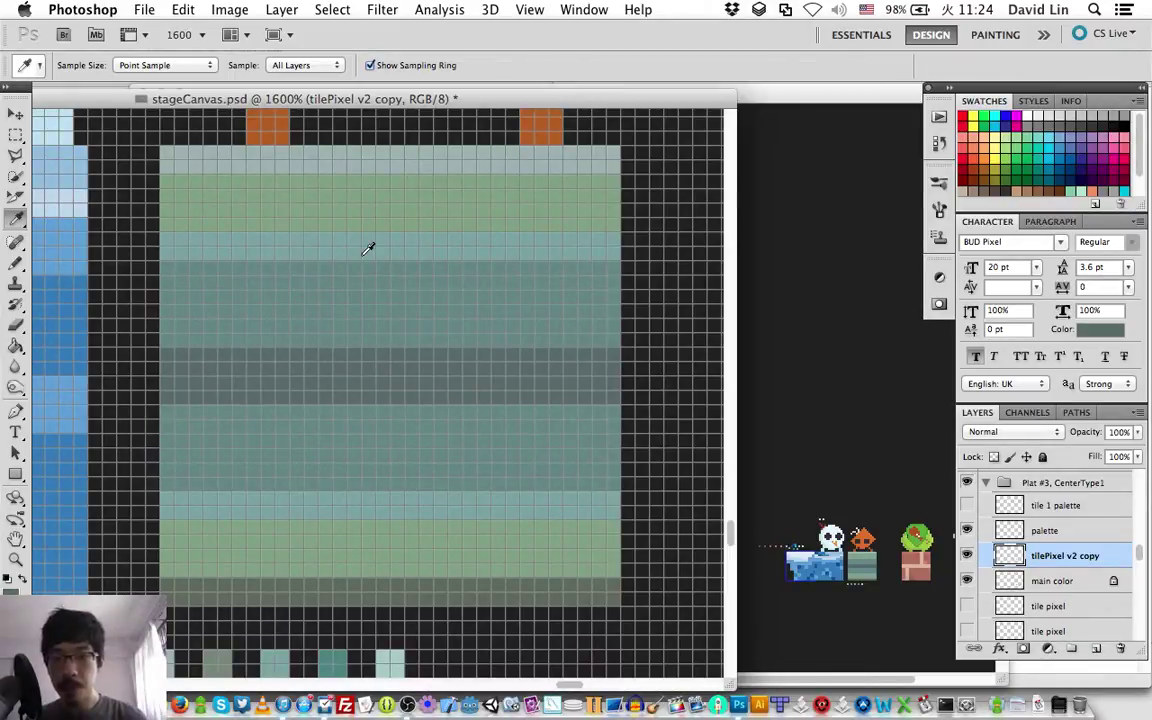
Step: Set the colour to 7a9d9c and repaint the top and bottom green rows with it
click(348, 293)
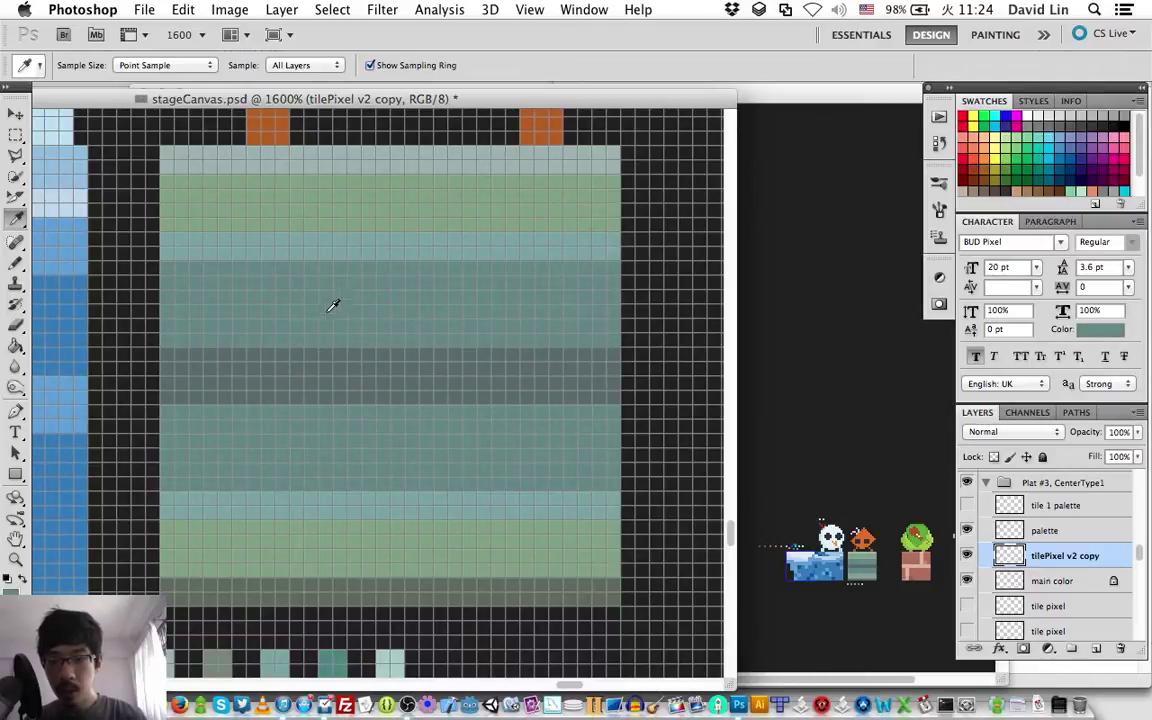
click(11, 587)
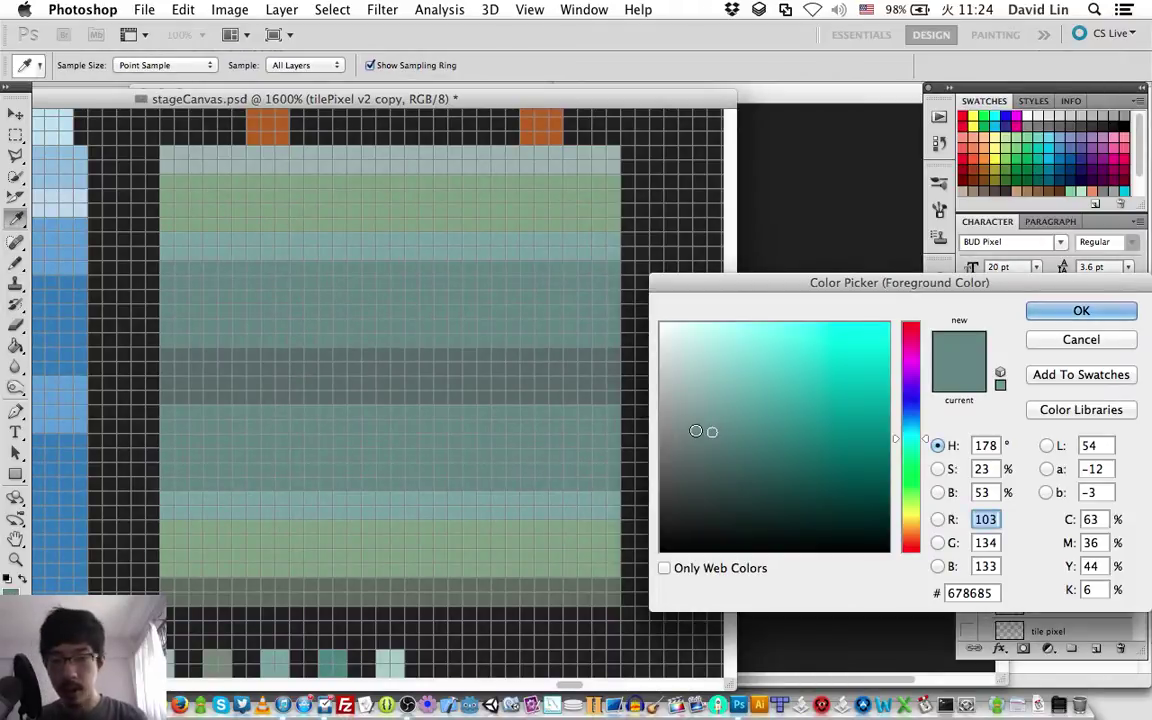
click(711, 410)
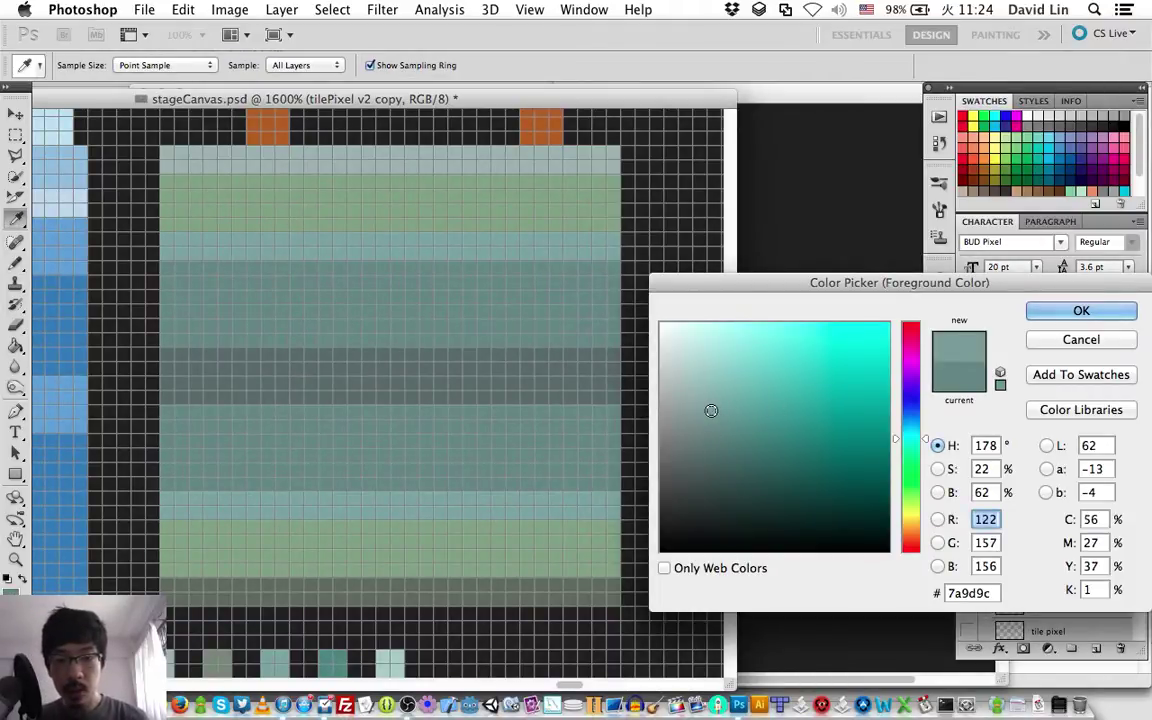
key(Return)
key(b)
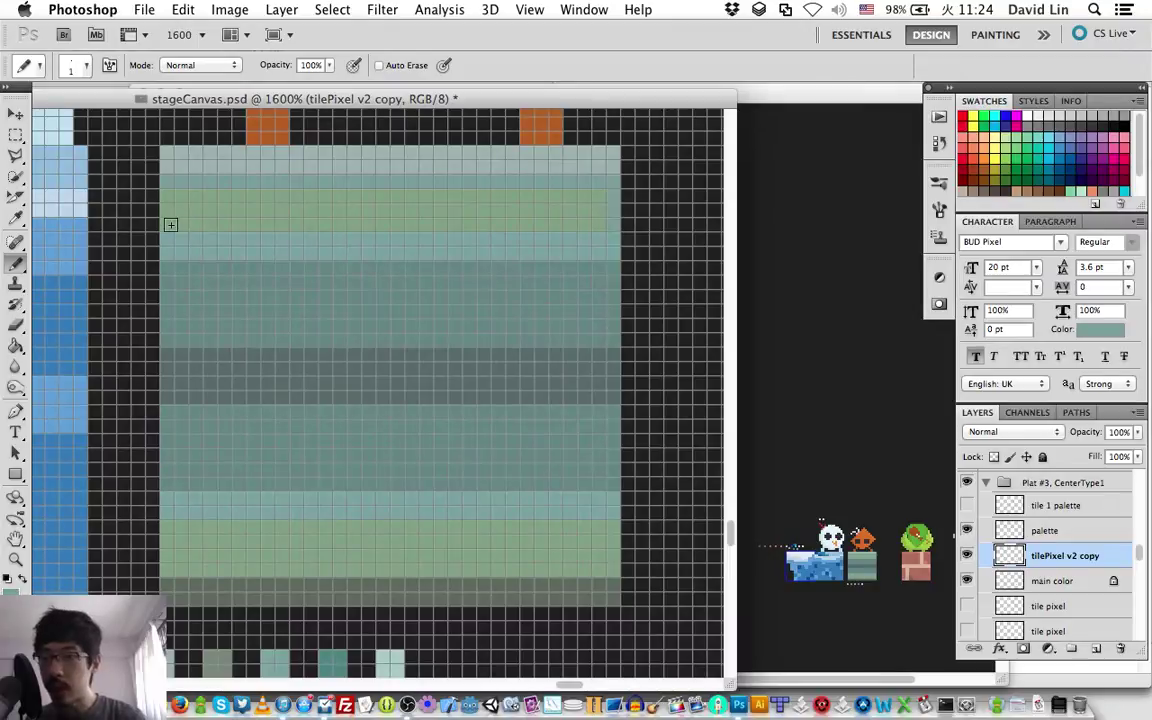
mouse_move(170, 224)
mouse_down()
mouse_move(605, 198)
mouse_move(185, 213)
mouse_up()
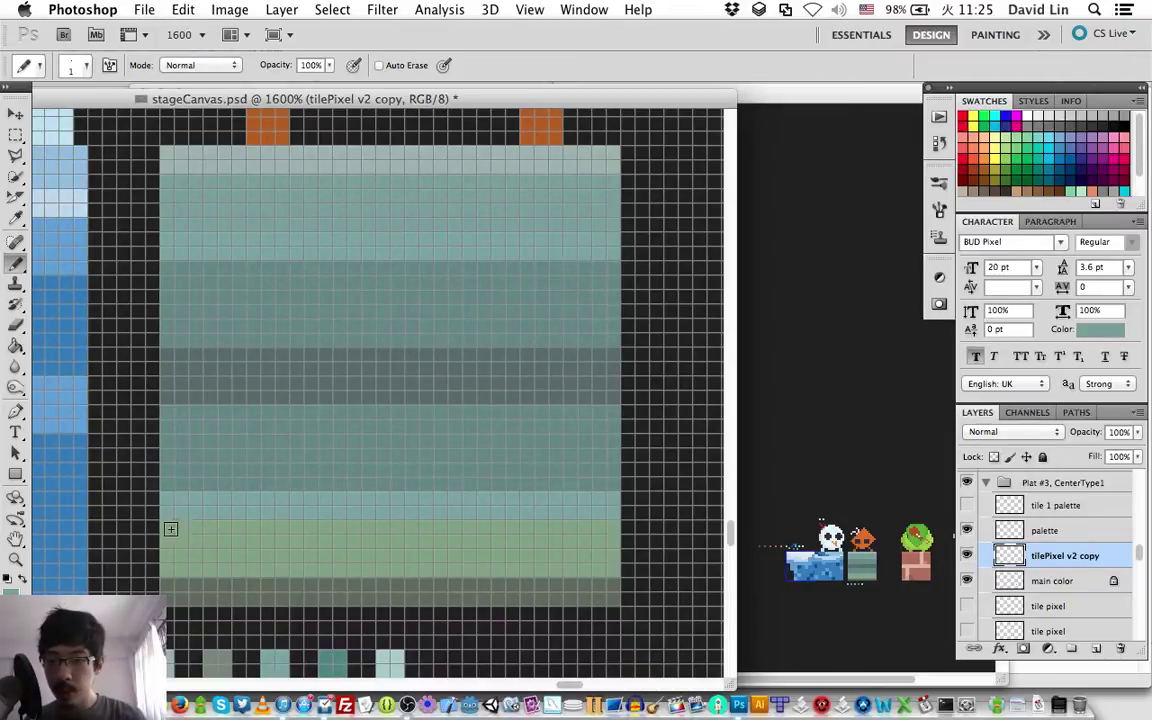
drag(170, 528, 612, 527)
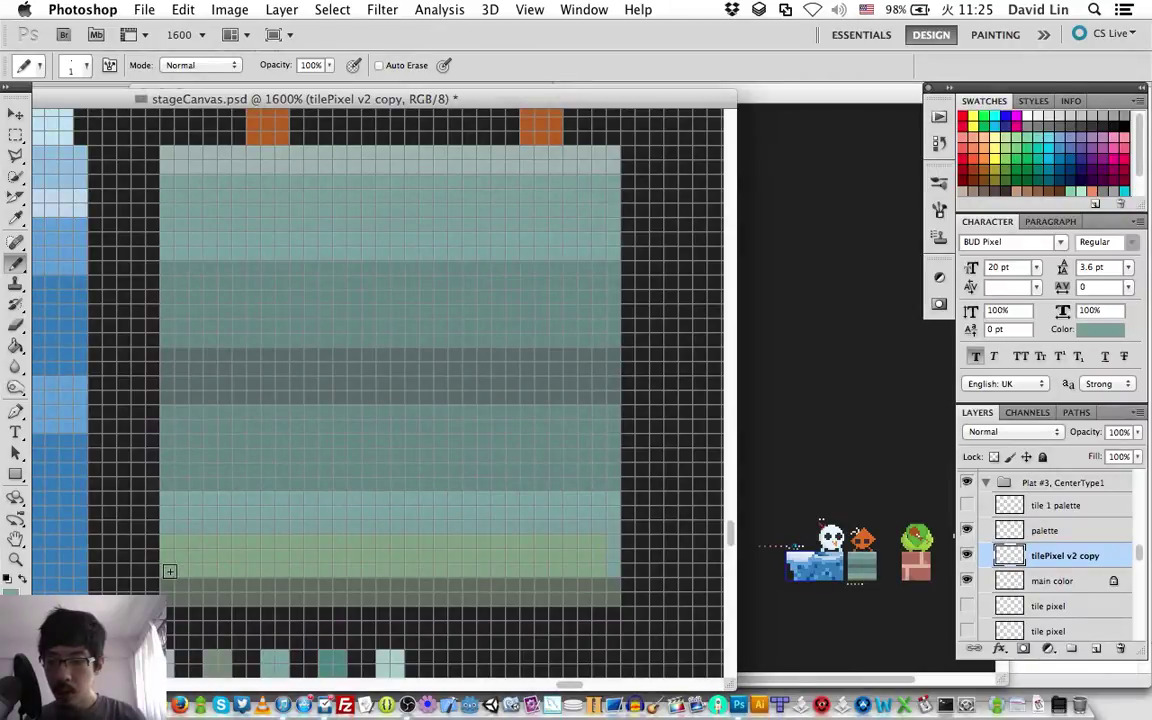
mouse_move(170, 571)
mouse_down()
mouse_move(597, 544)
mouse_move(188, 550)
mouse_up()
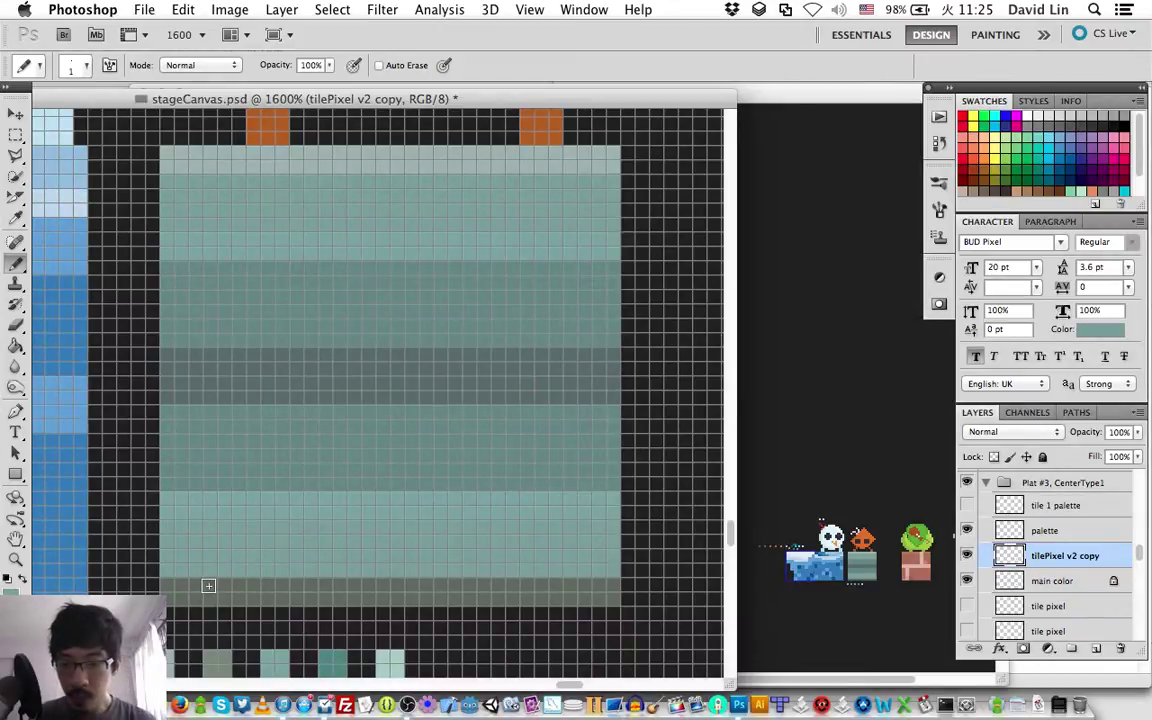
key(i)
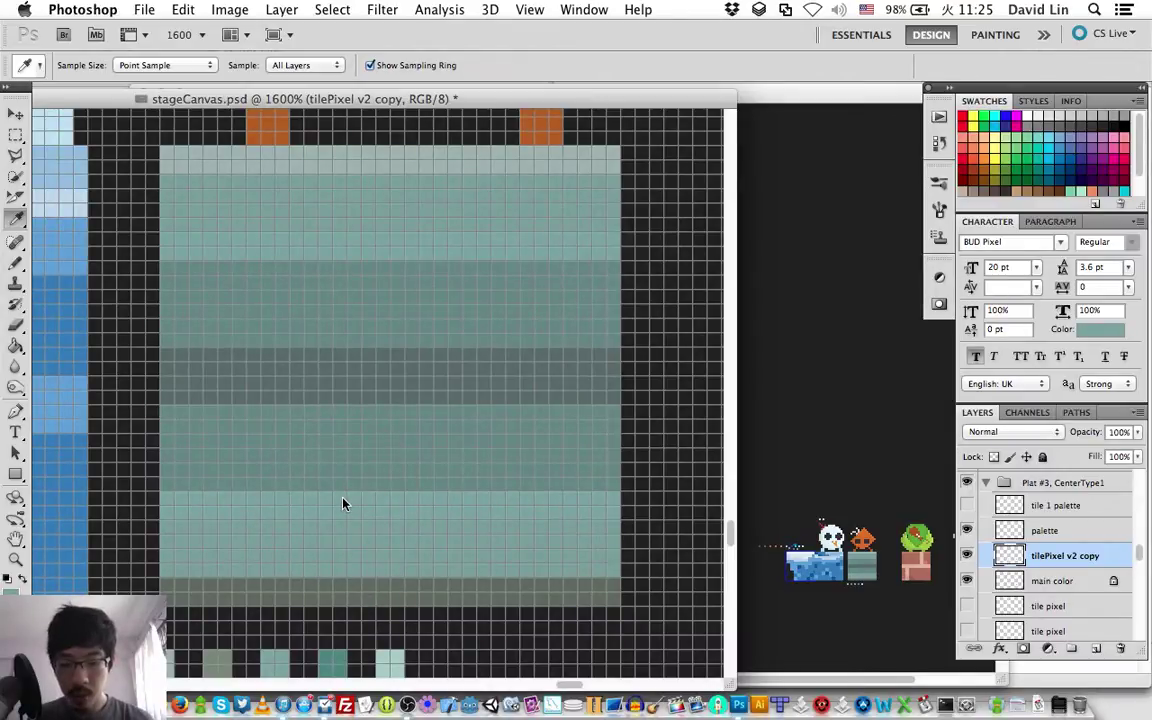
Step: Repaint the lower teal band's darker rows in pale teal
key(b)
click(166, 412)
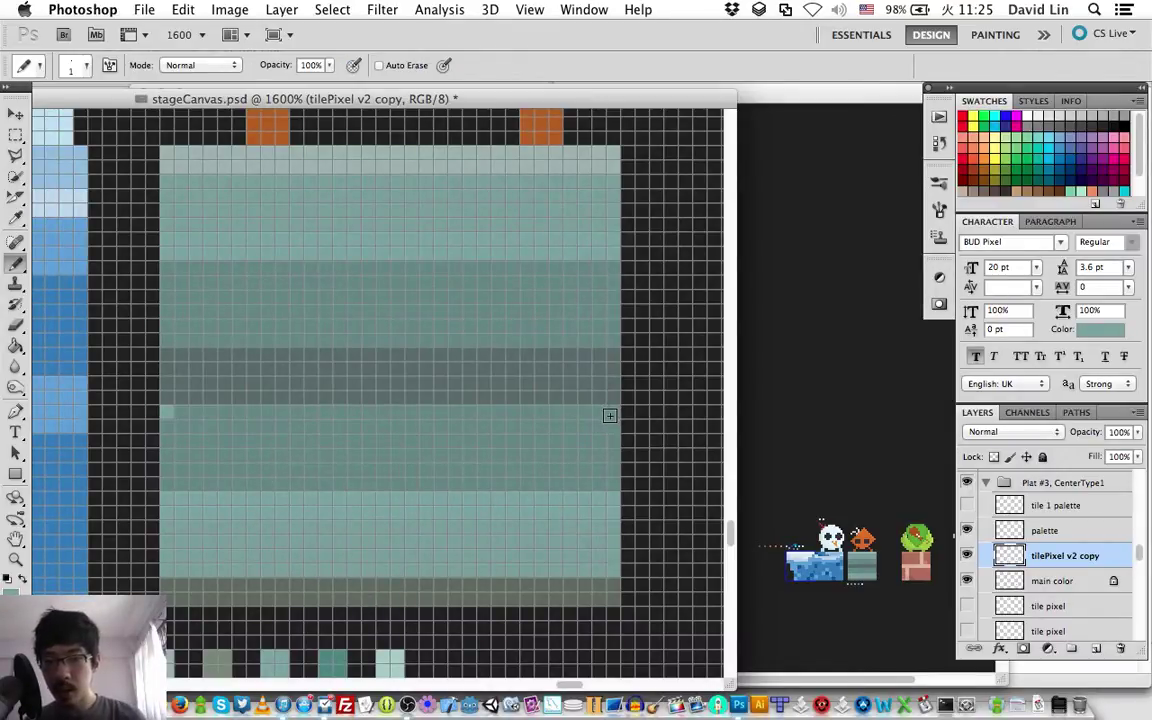
click(166, 440)
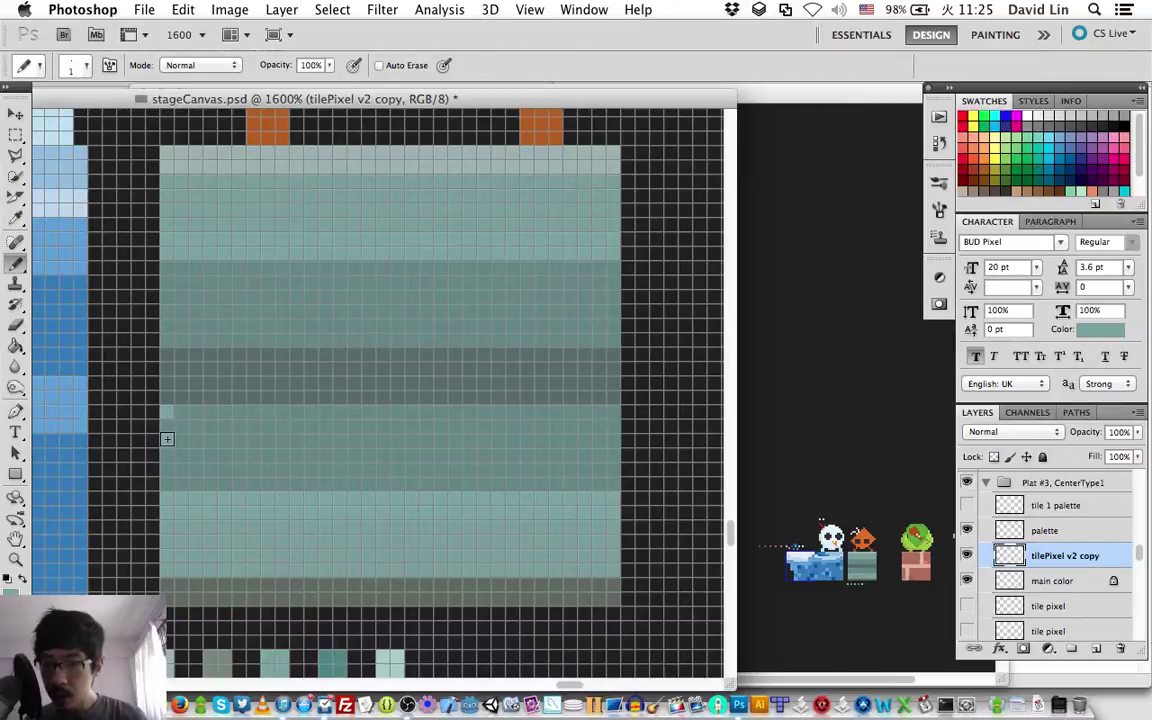
shift+click(613, 441)
click(167, 482)
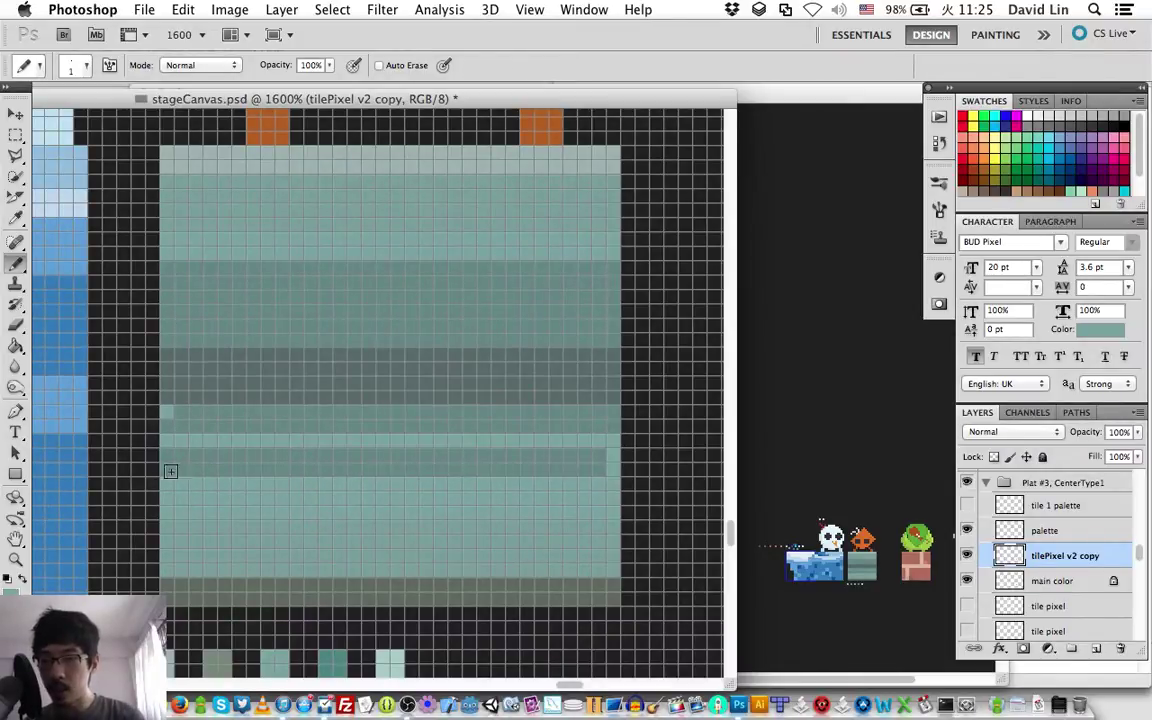
shift+click(610, 482)
shift+click(596, 463)
click(182, 478)
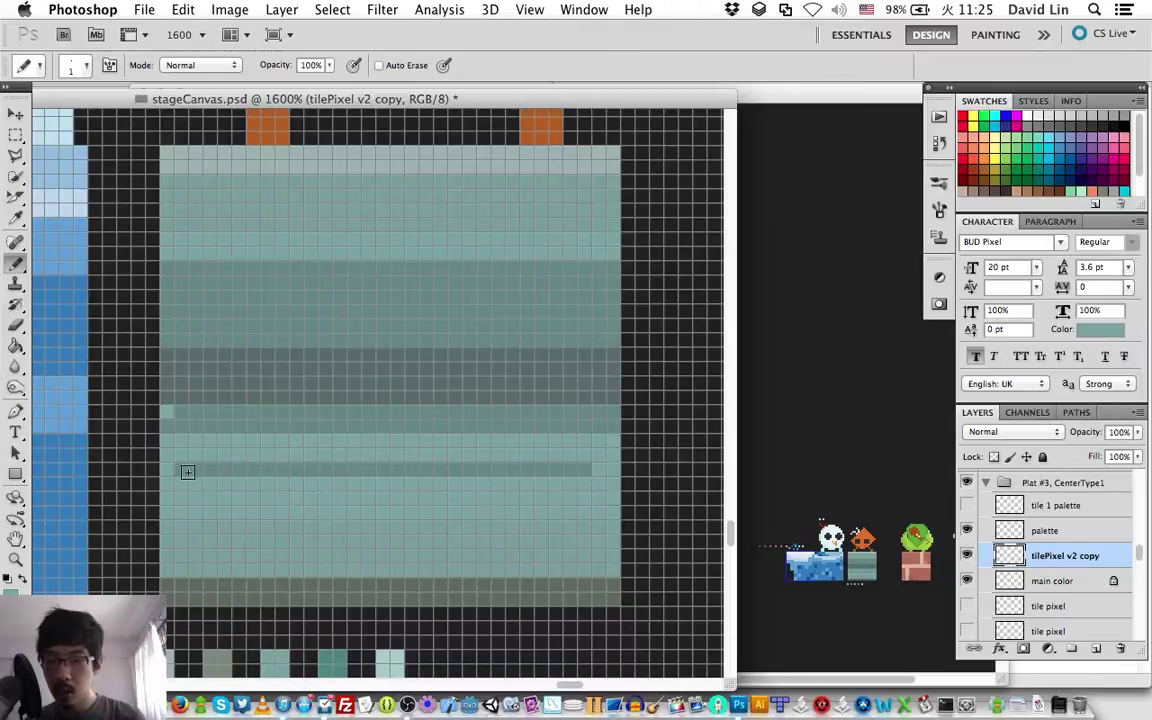
shift+click(592, 477)
Step: Repaint the upper stripe's darker rows in pale teal as well
click(167, 311)
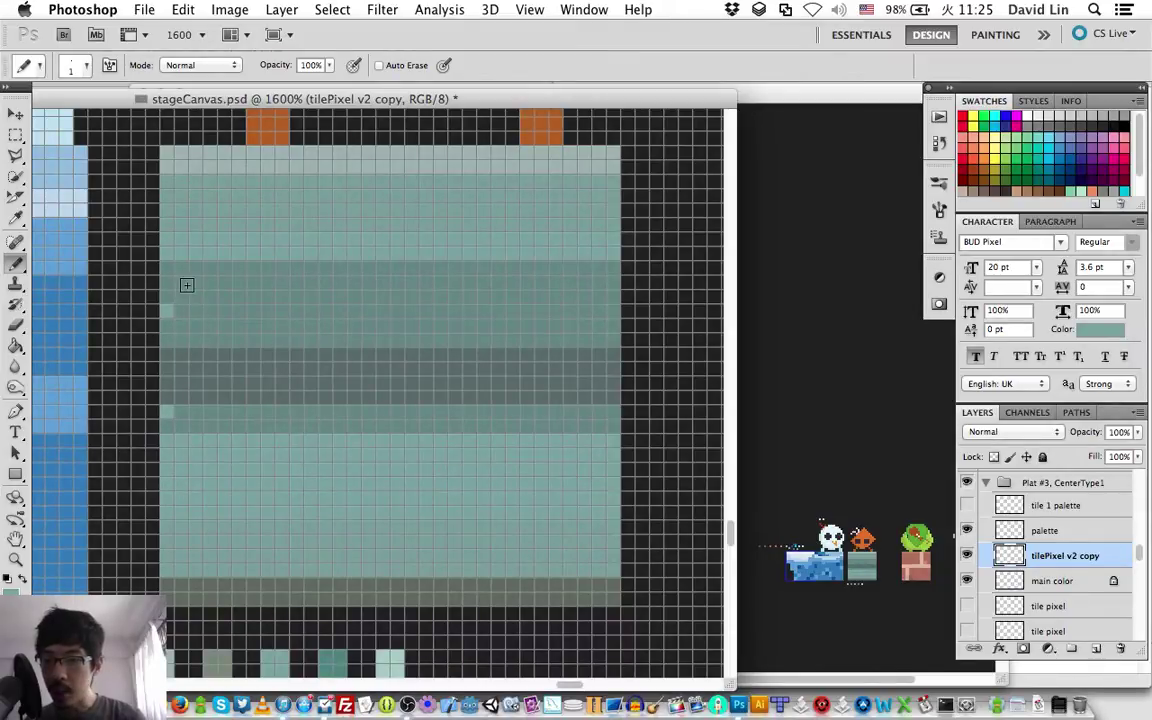
shift+click(612, 311)
shift+click(612, 270)
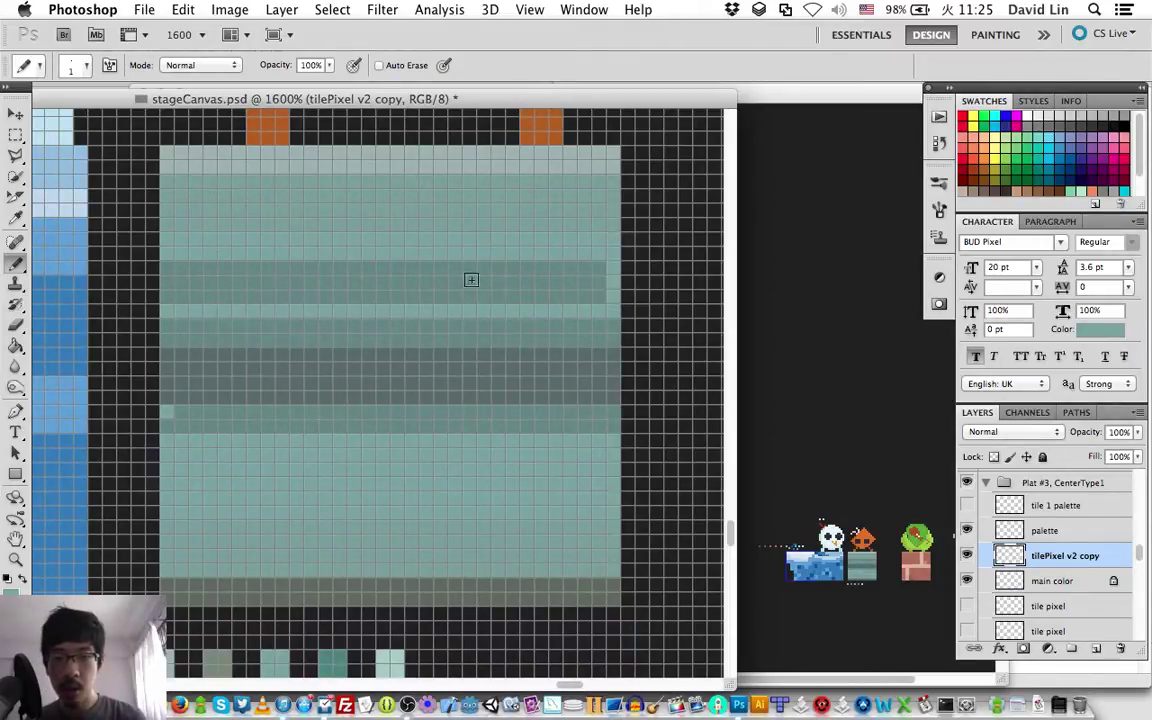
shift+click(178, 264)
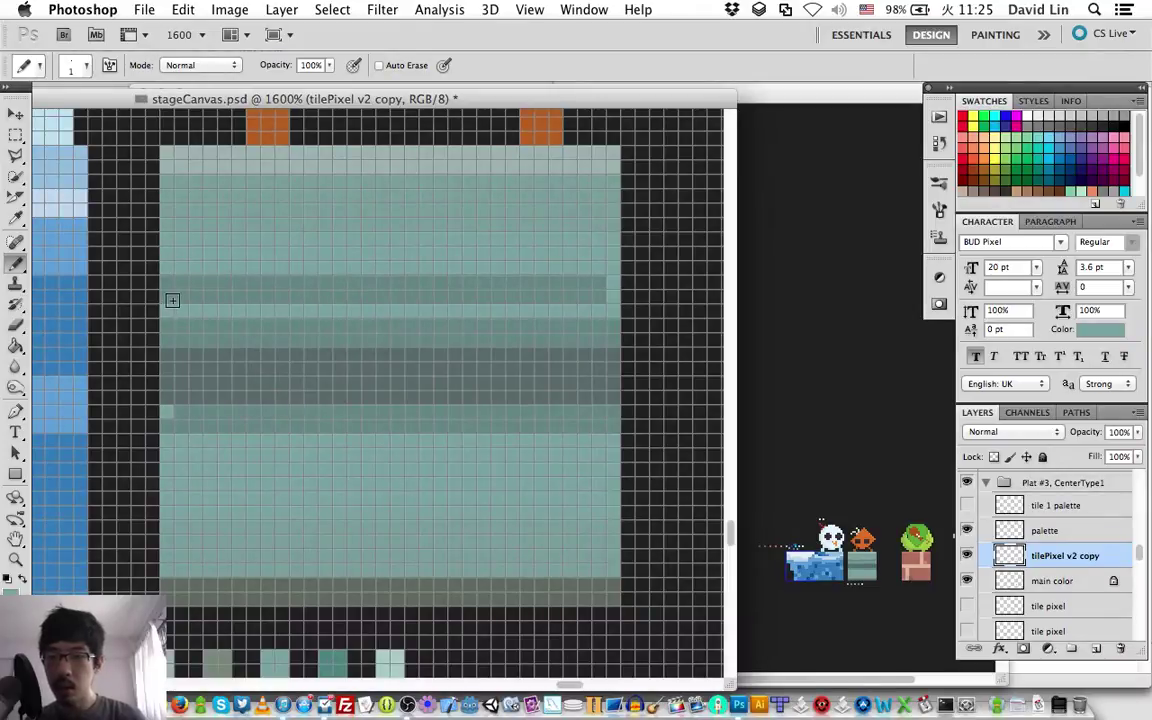
shift+click(589, 293)
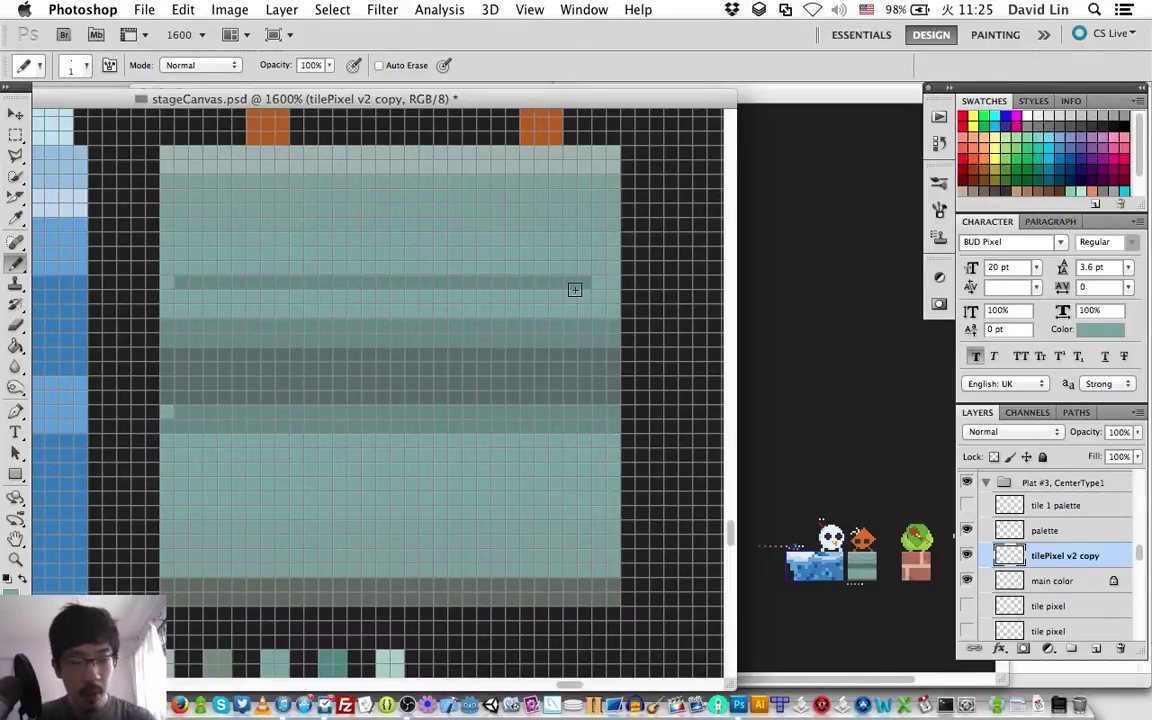
shift+click(178, 284)
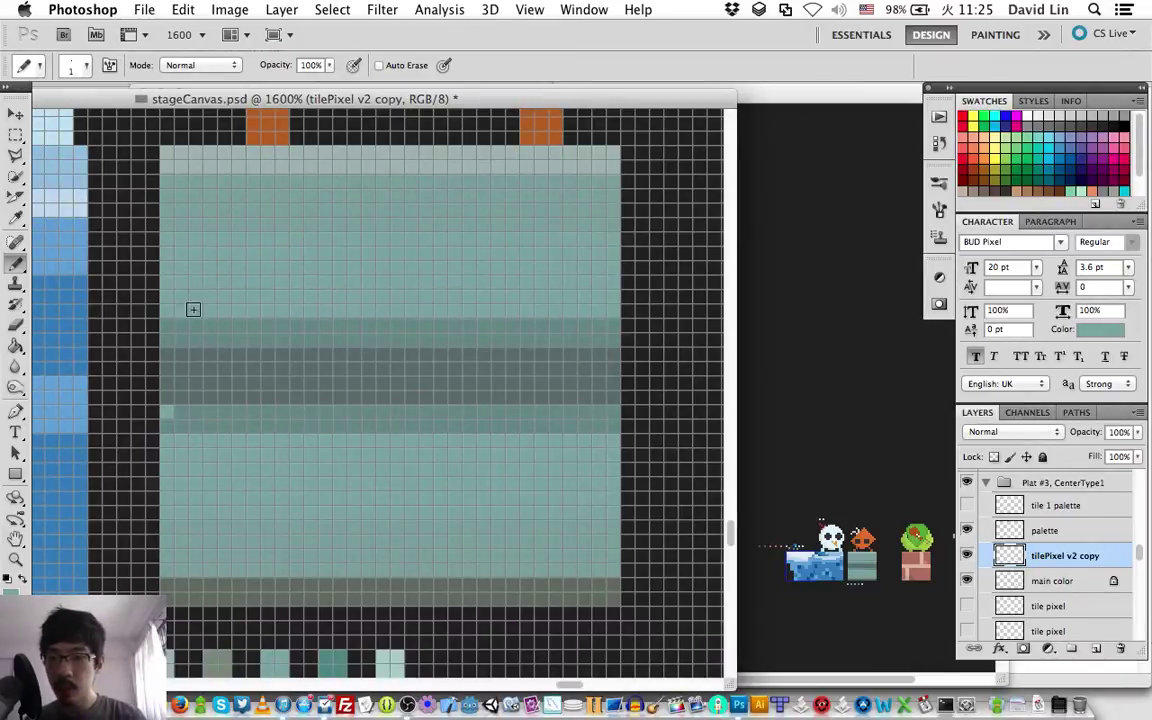
Step: Sample the mid teal and paint over the dark central stripe's edges and rows
key(i)
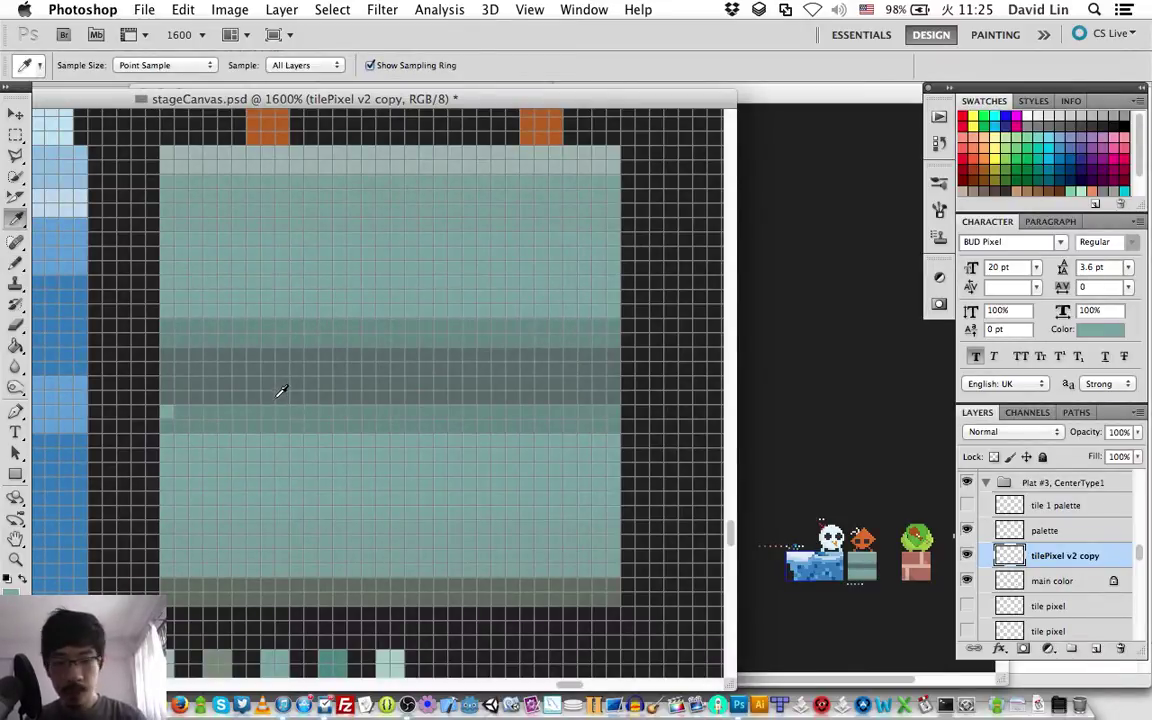
click(274, 331)
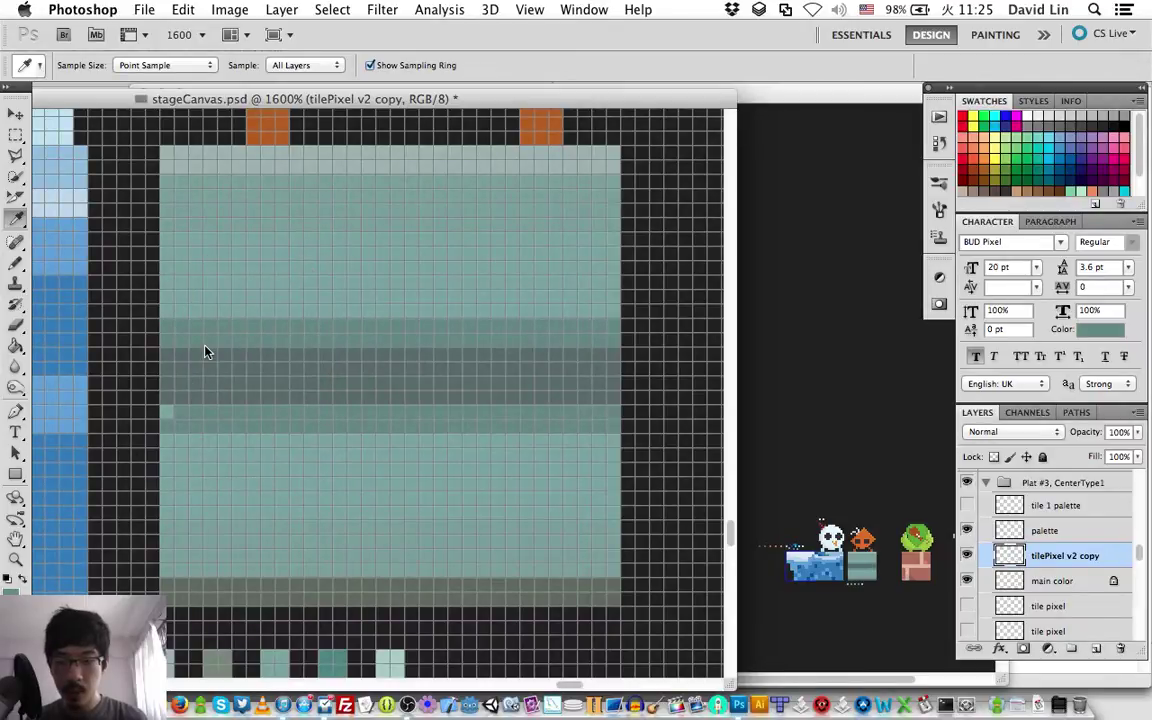
key(b)
drag(167, 352, 167, 411)
drag(610, 409, 610, 350)
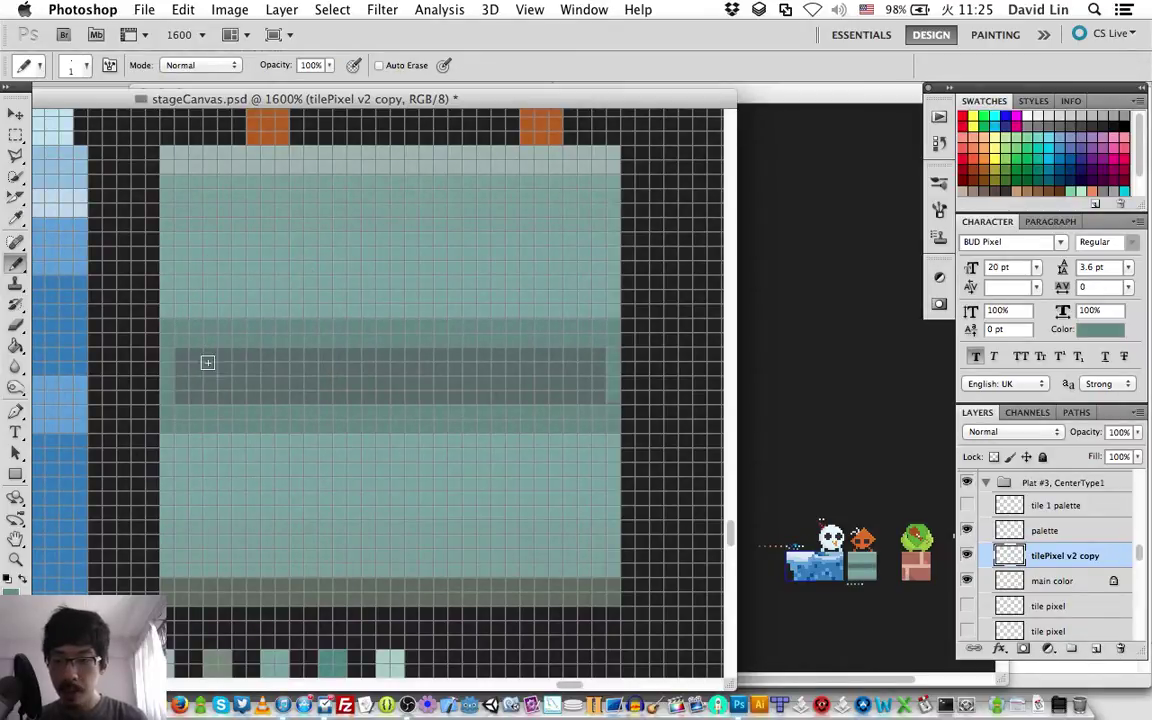
drag(185, 355, 405, 355)
drag(183, 401, 183, 365)
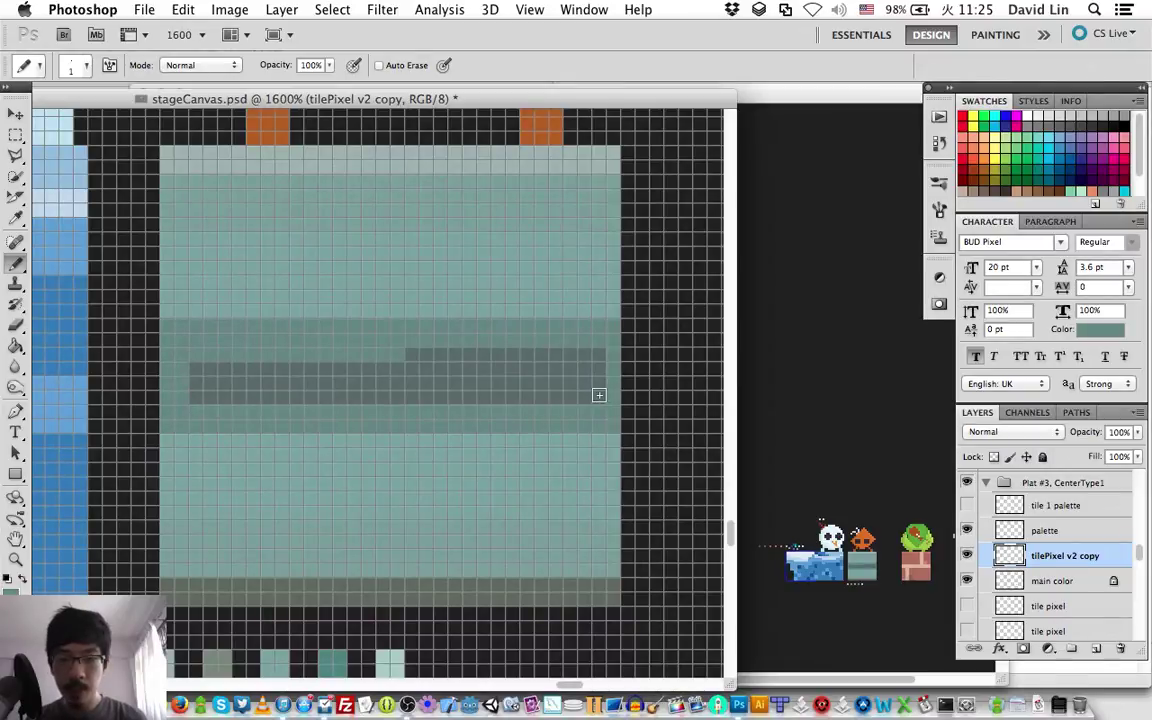
shift+click(598, 395)
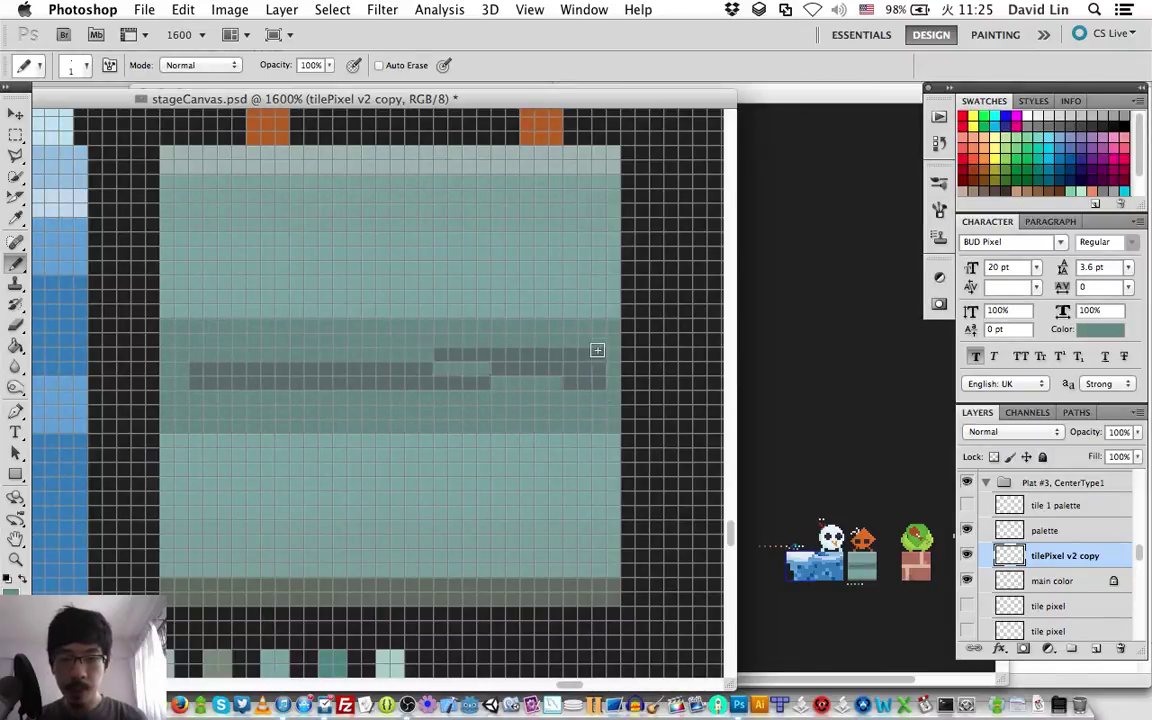
click(597, 355)
click(583, 355)
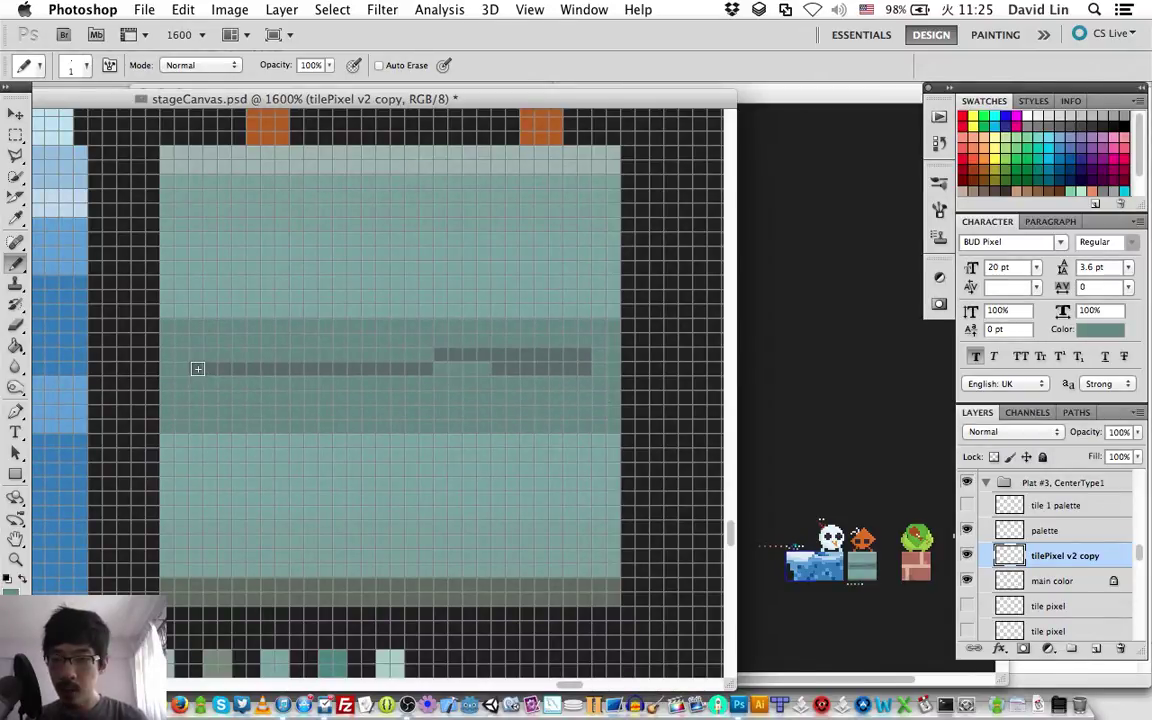
key(alt+super+z)
key(alt+super+z)
key(alt+super+z)
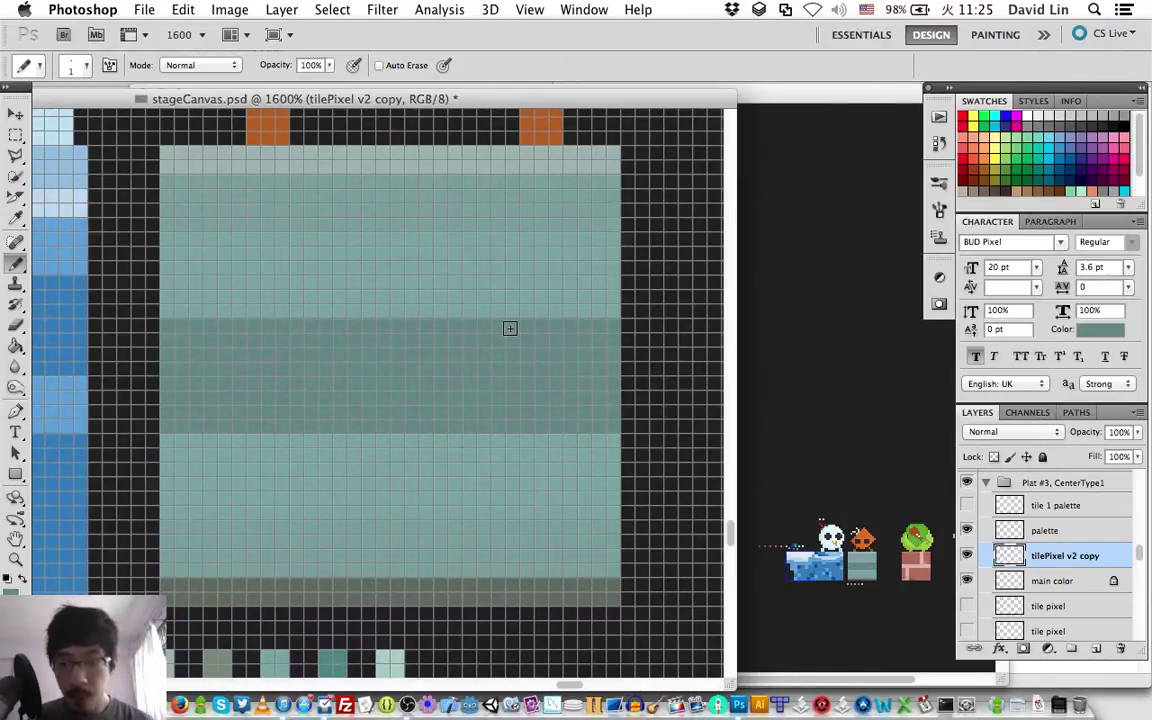
Step: Set the colour to 729493 and paint over the leftover darker rows in the middle band
key(i)
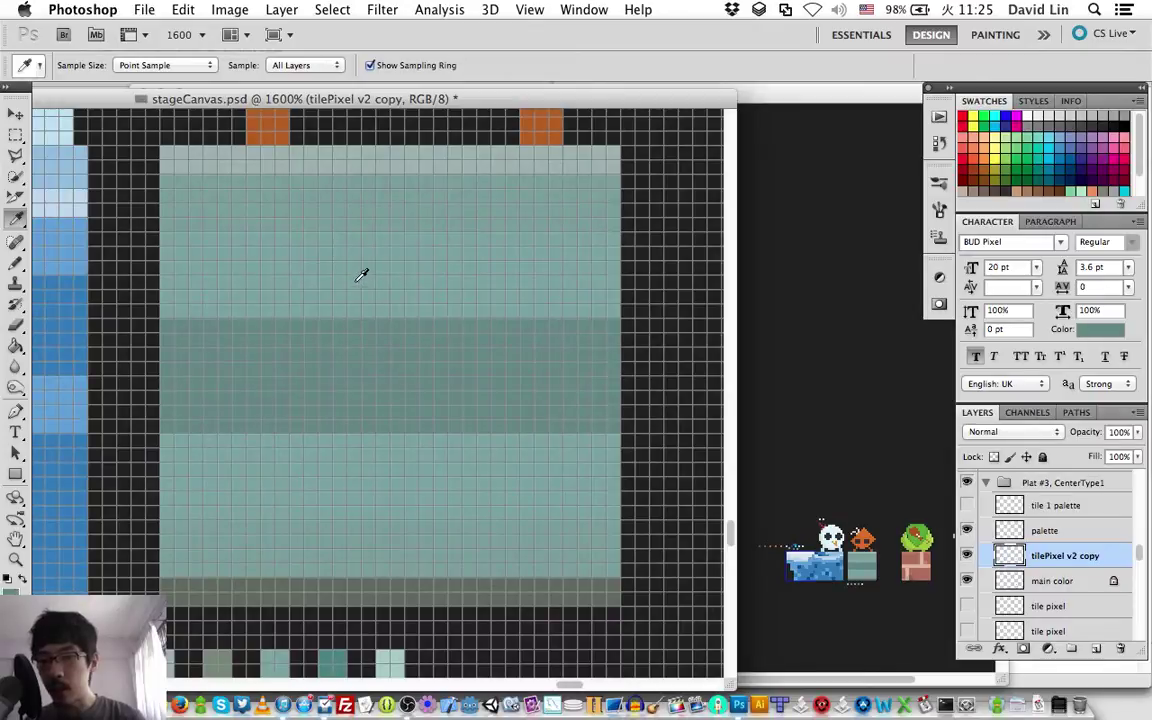
key(b)
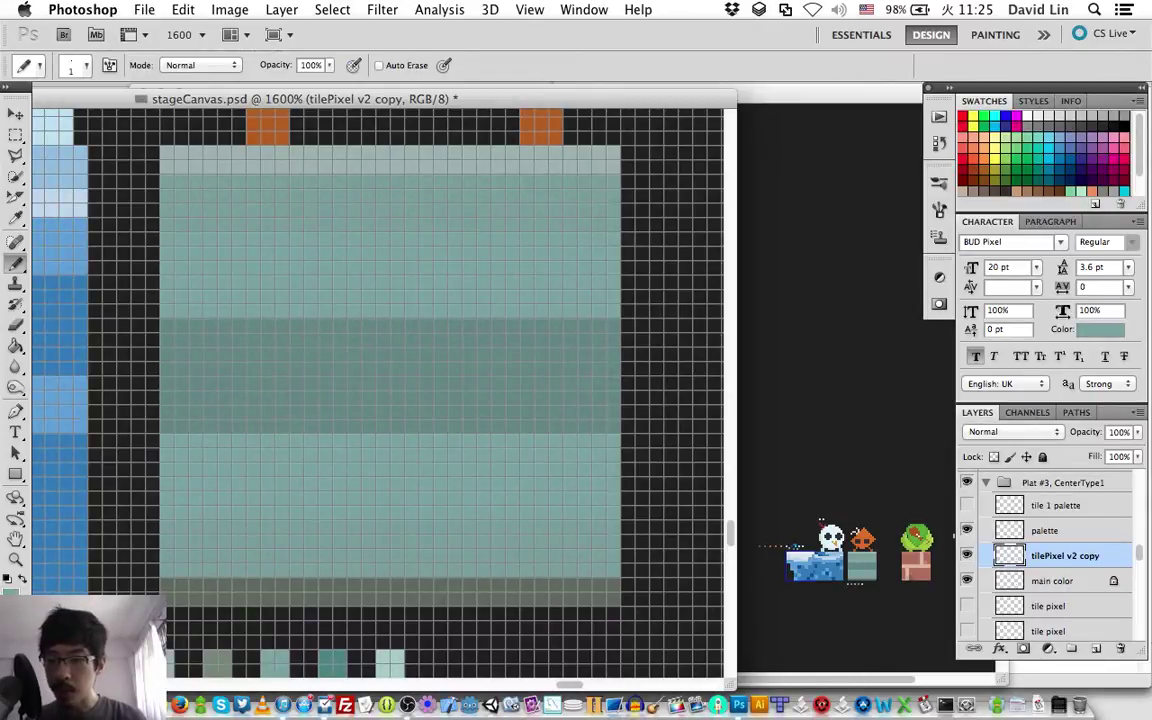
key(F12)
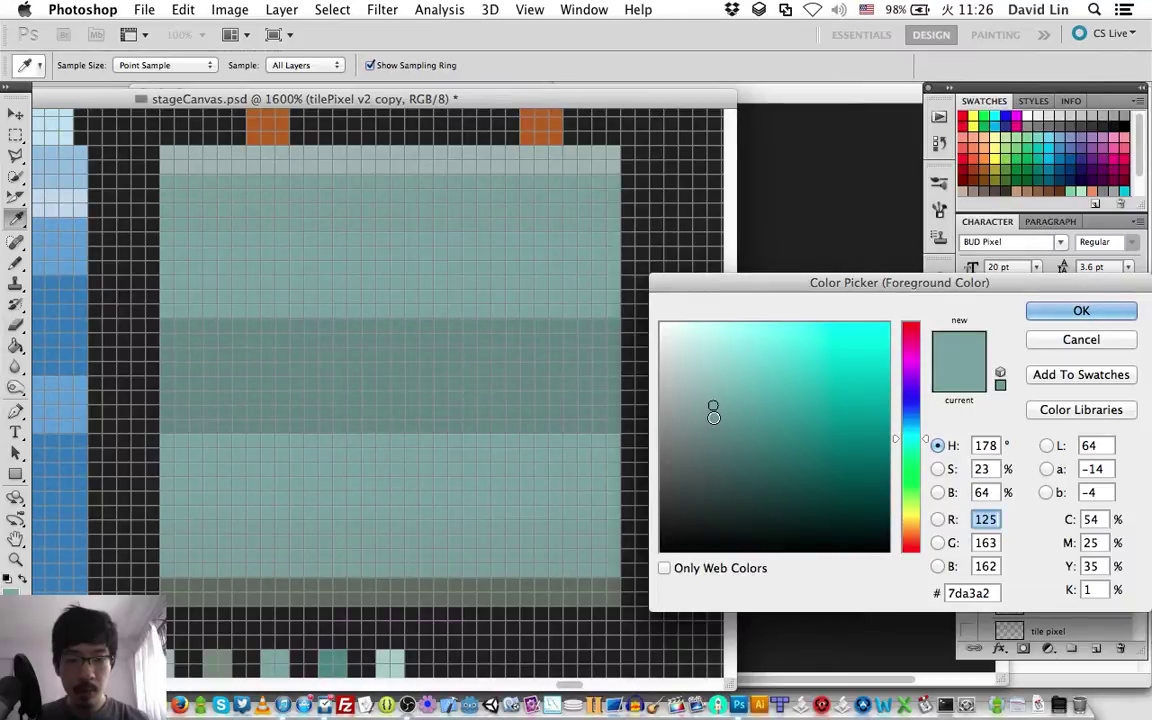
click(712, 418)
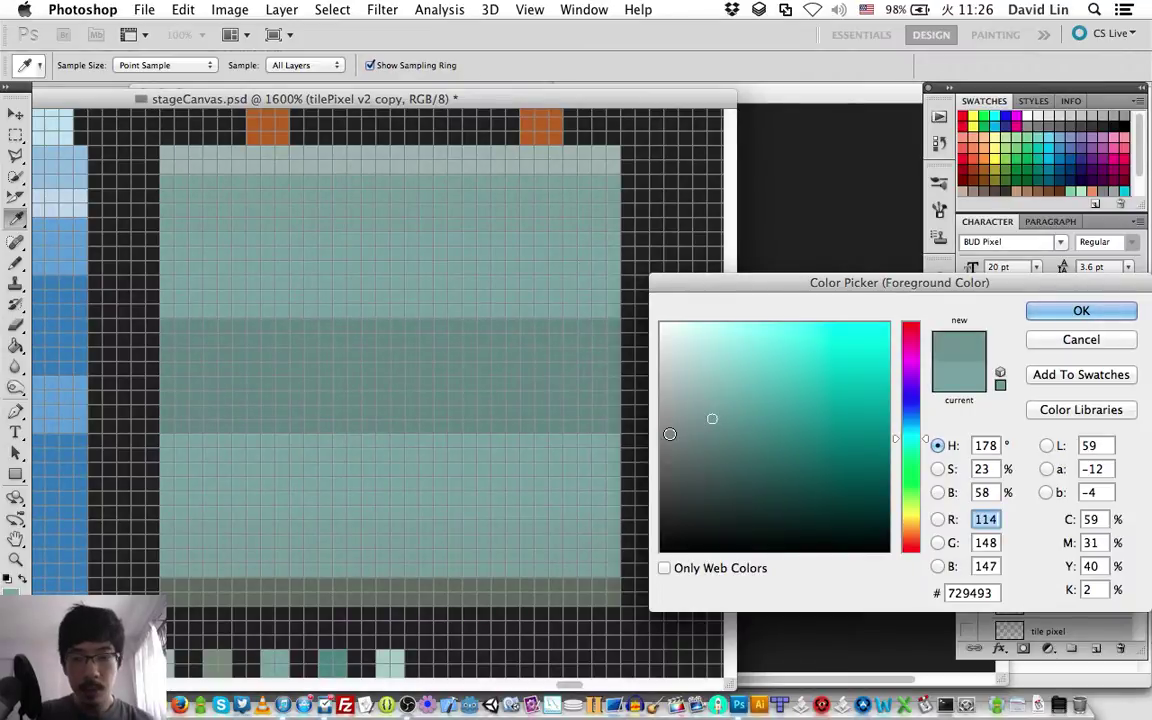
key(Return)
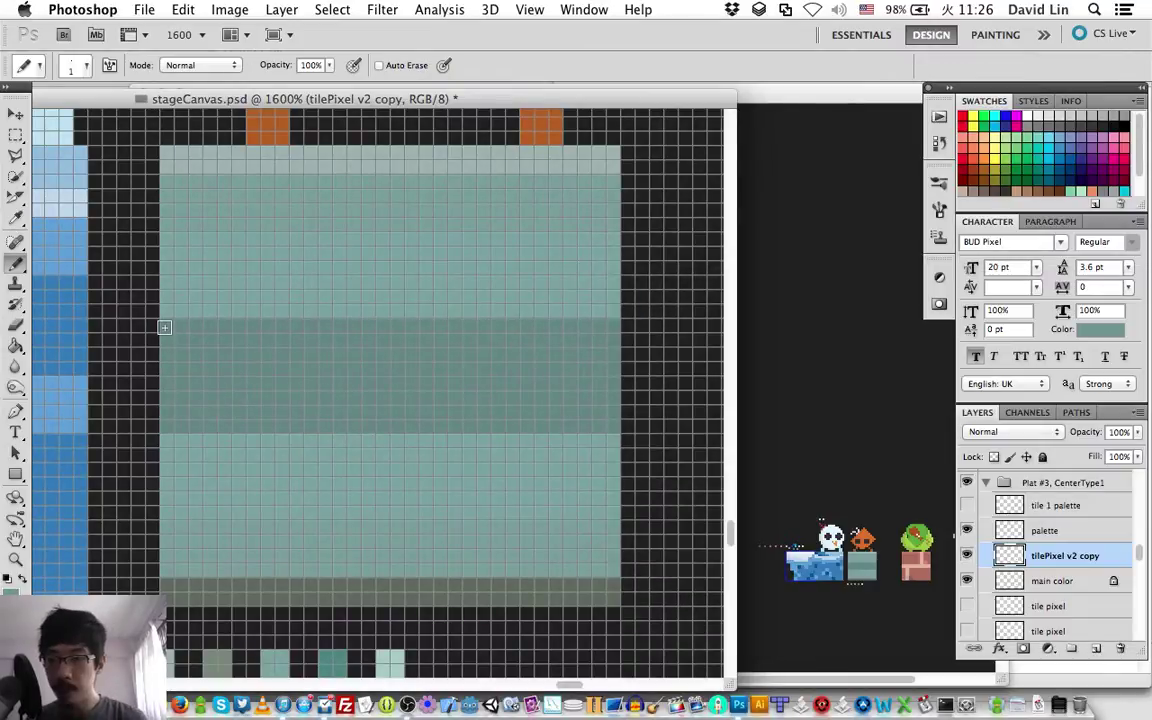
shift+click(615, 328)
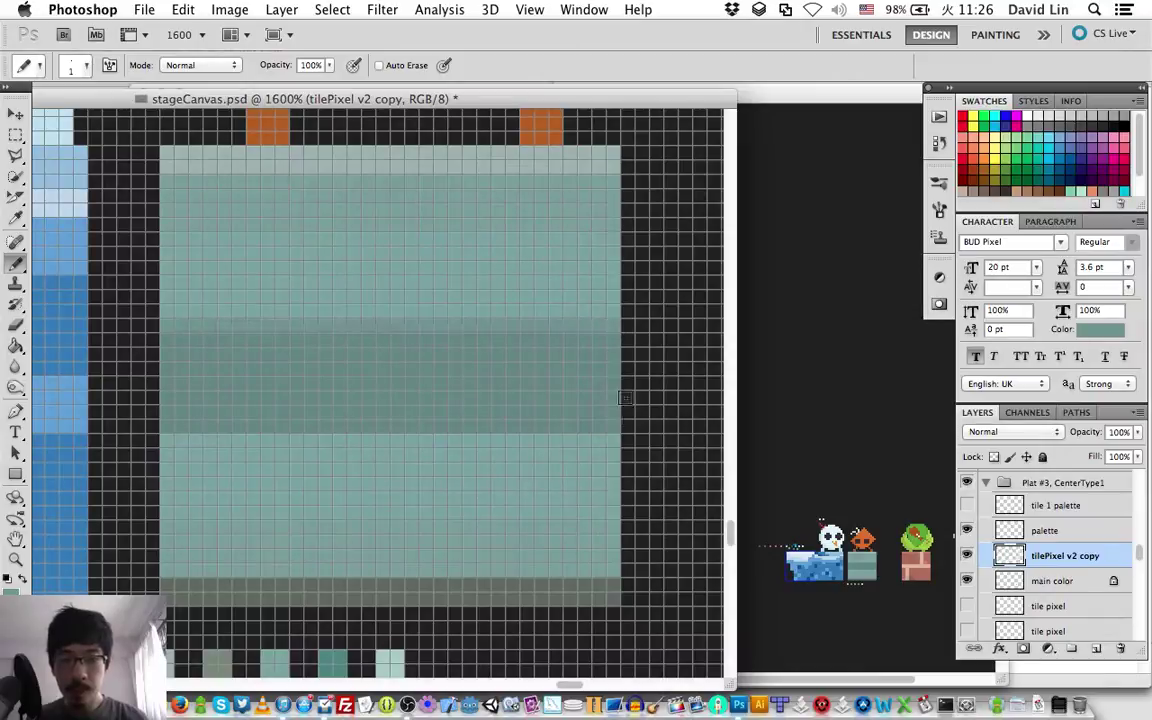
shift+click(167, 424)
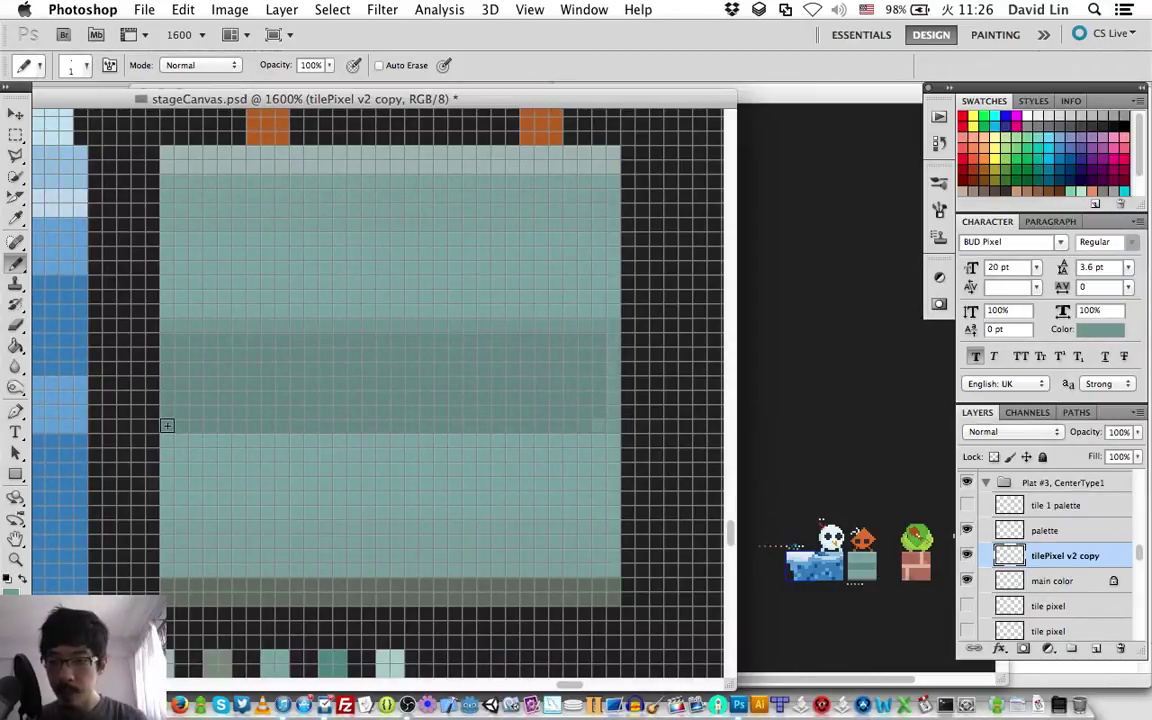
shift+click(598, 338)
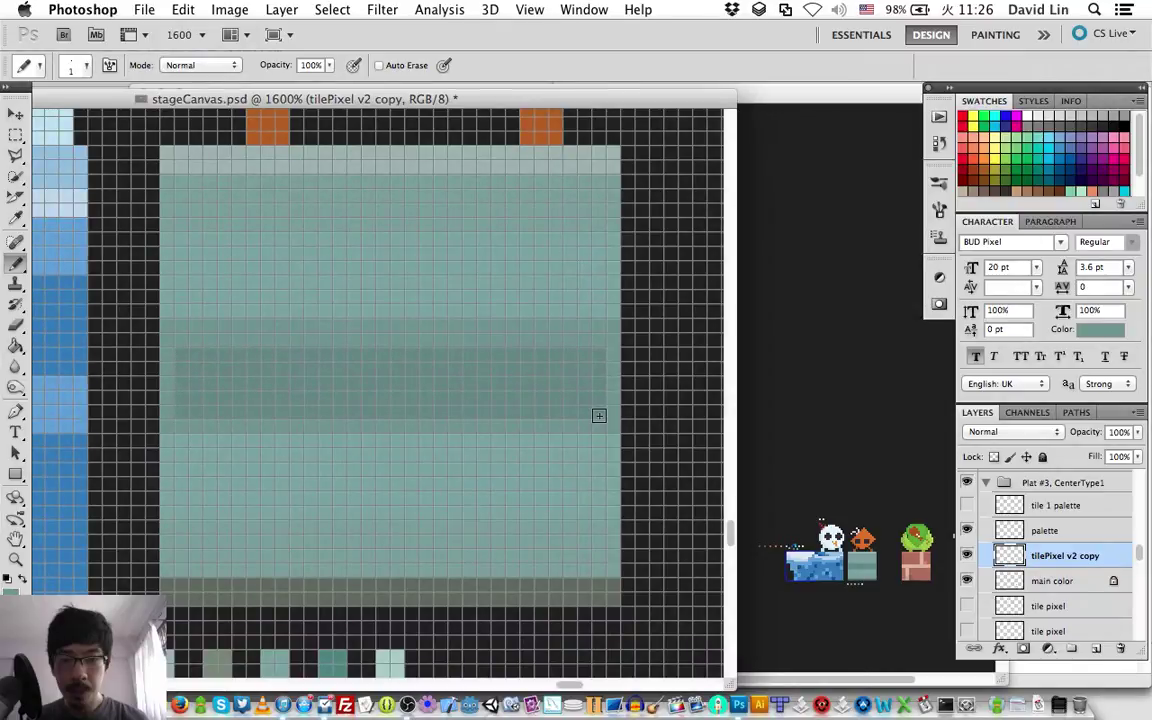
shift+click(566, 365)
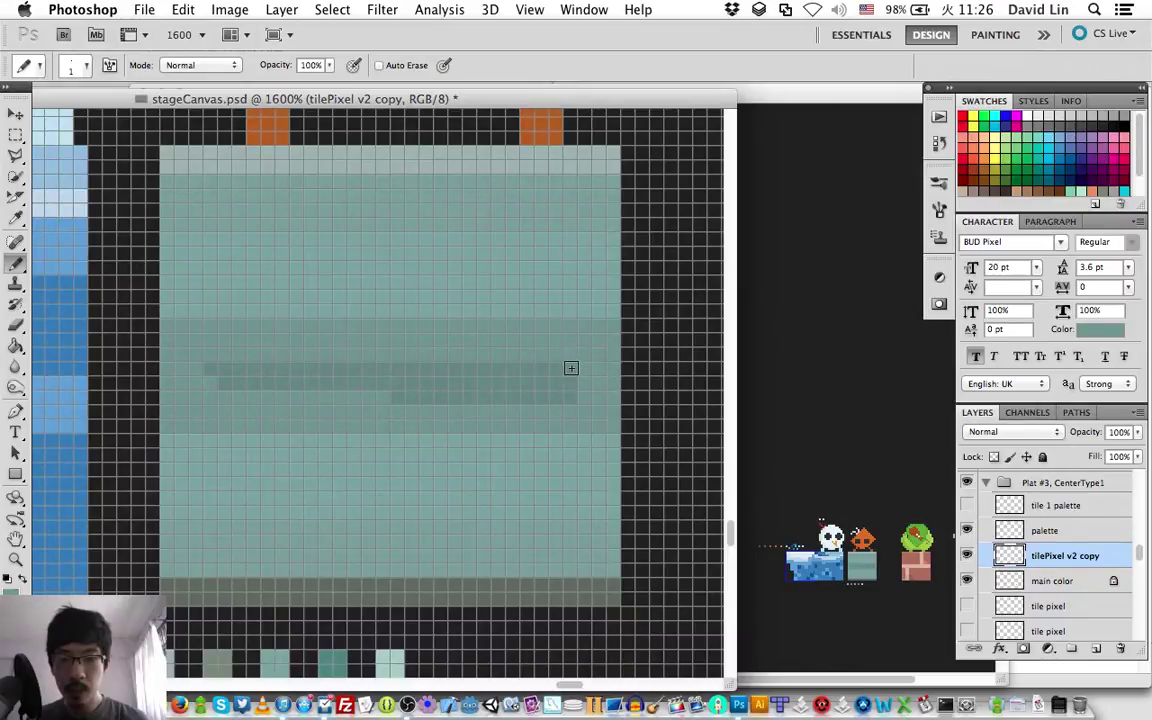
drag(571, 368, 203, 388)
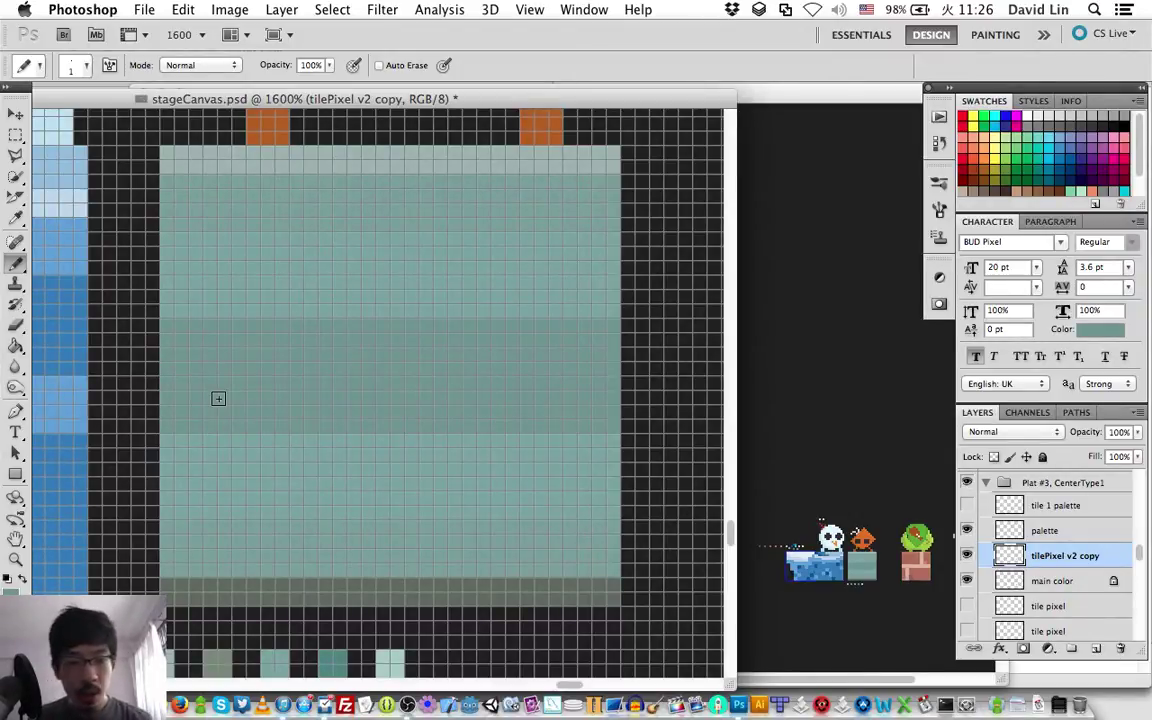
Step: Widen the mid-teal band with straight pencil rows, undo the stray light row, and save stageCanvas.psd
click(177, 299)
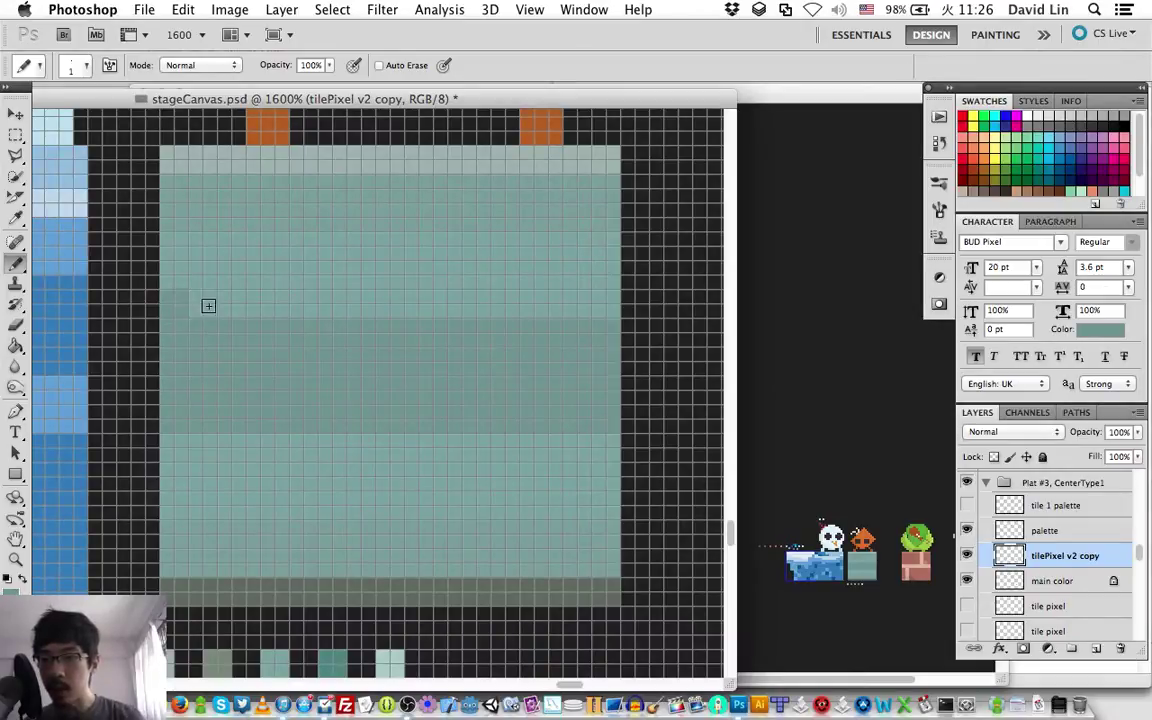
shift+click(607, 300)
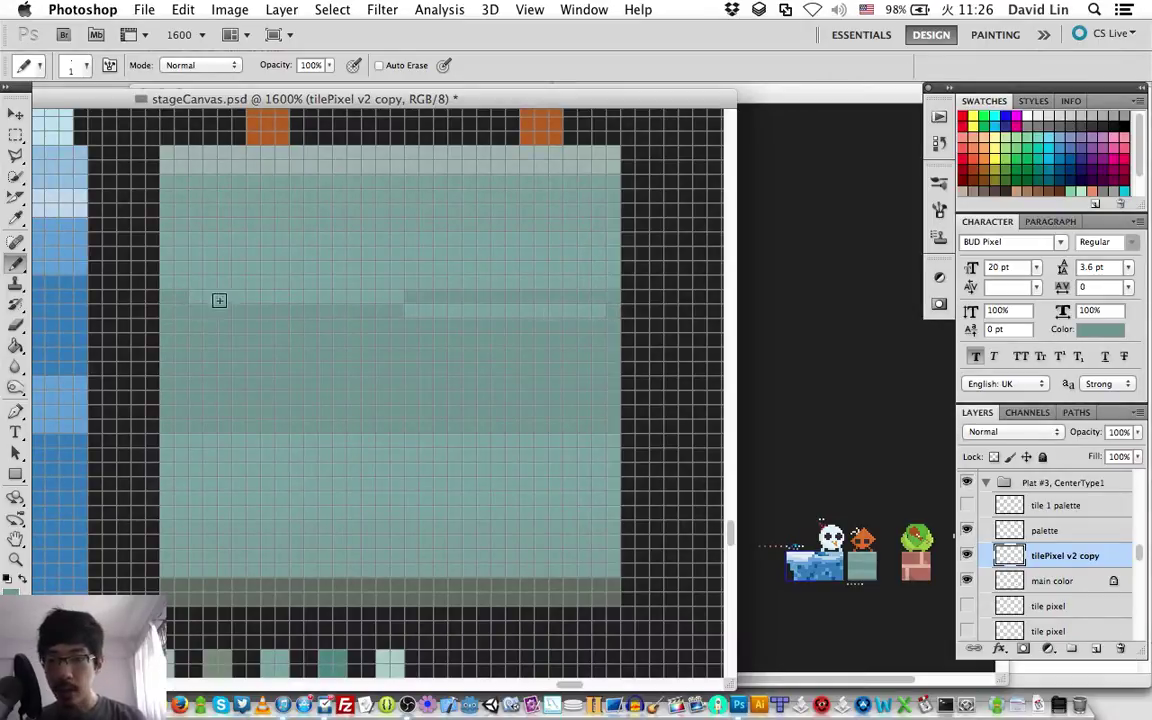
drag(193, 303, 206, 437)
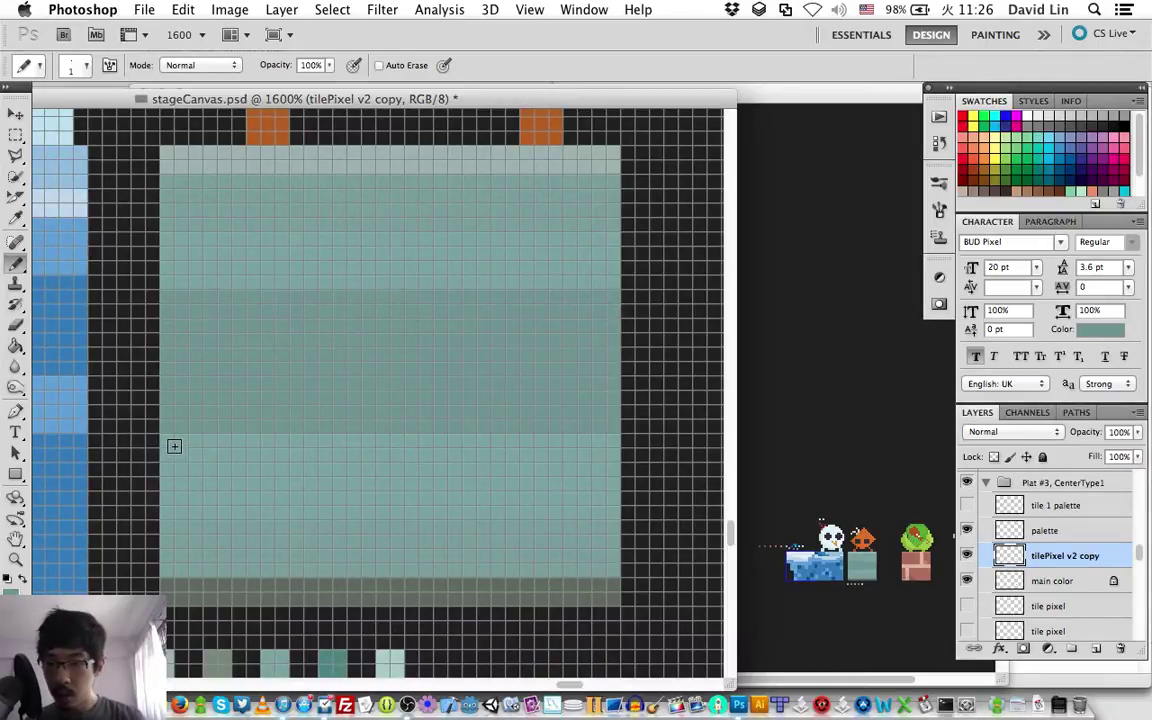
shift+click(611, 441)
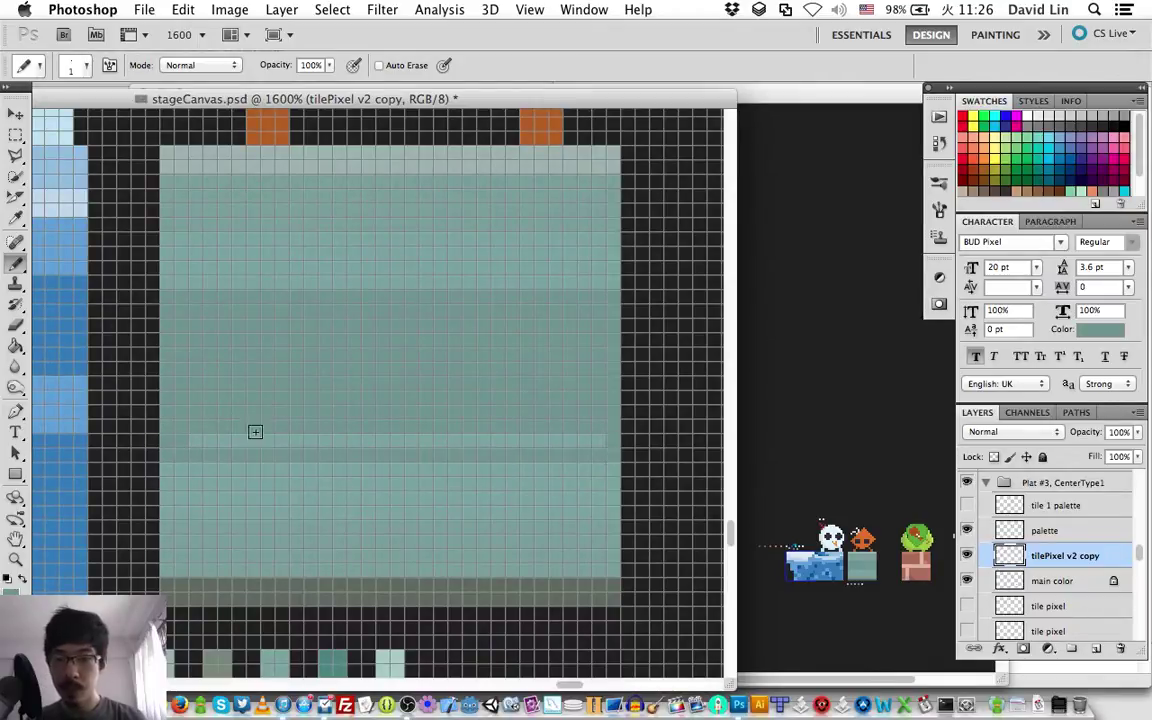
key(super+z)
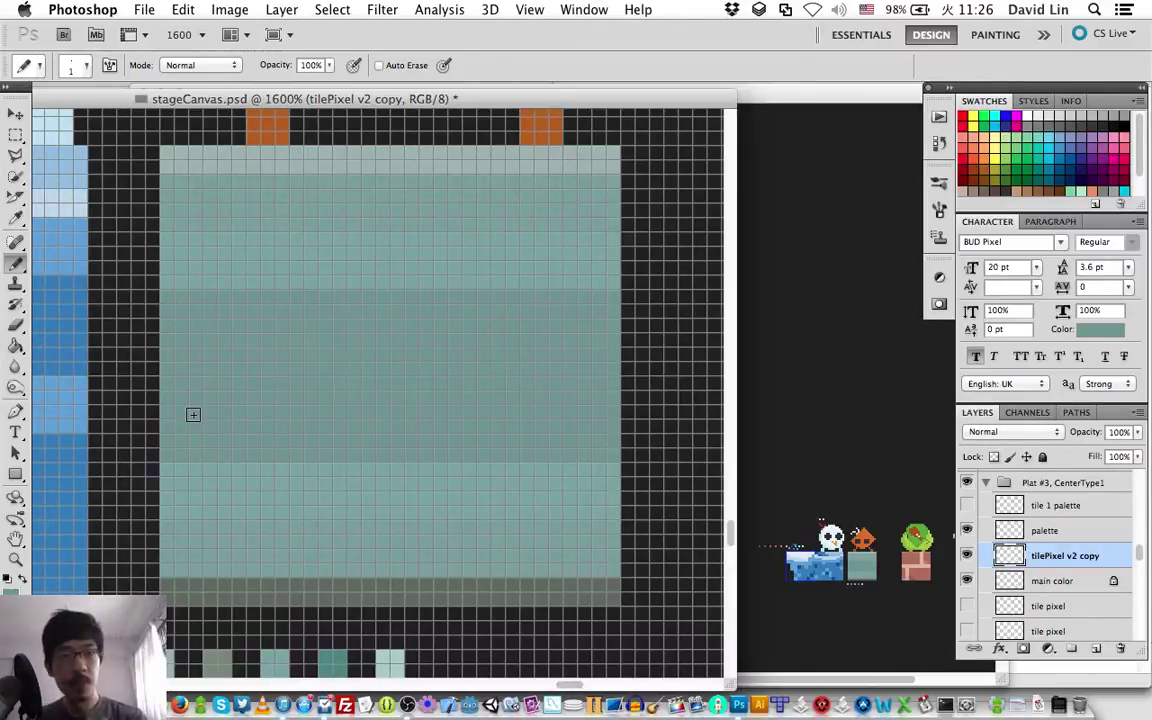
key(super+s)
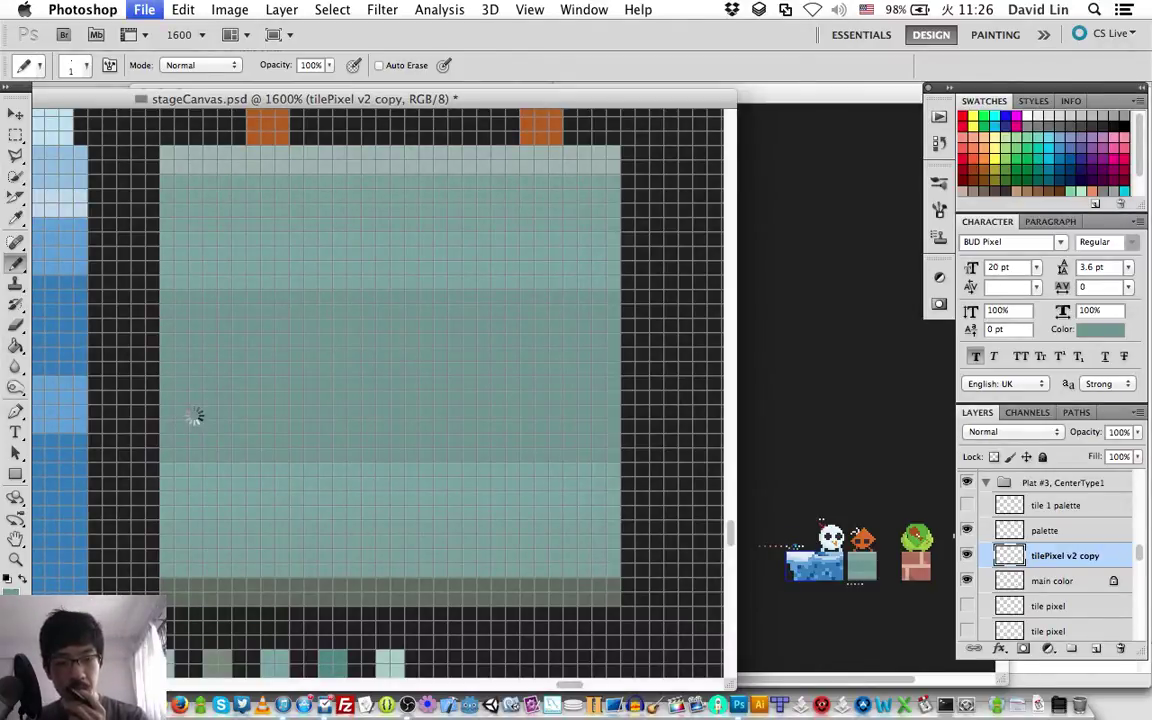
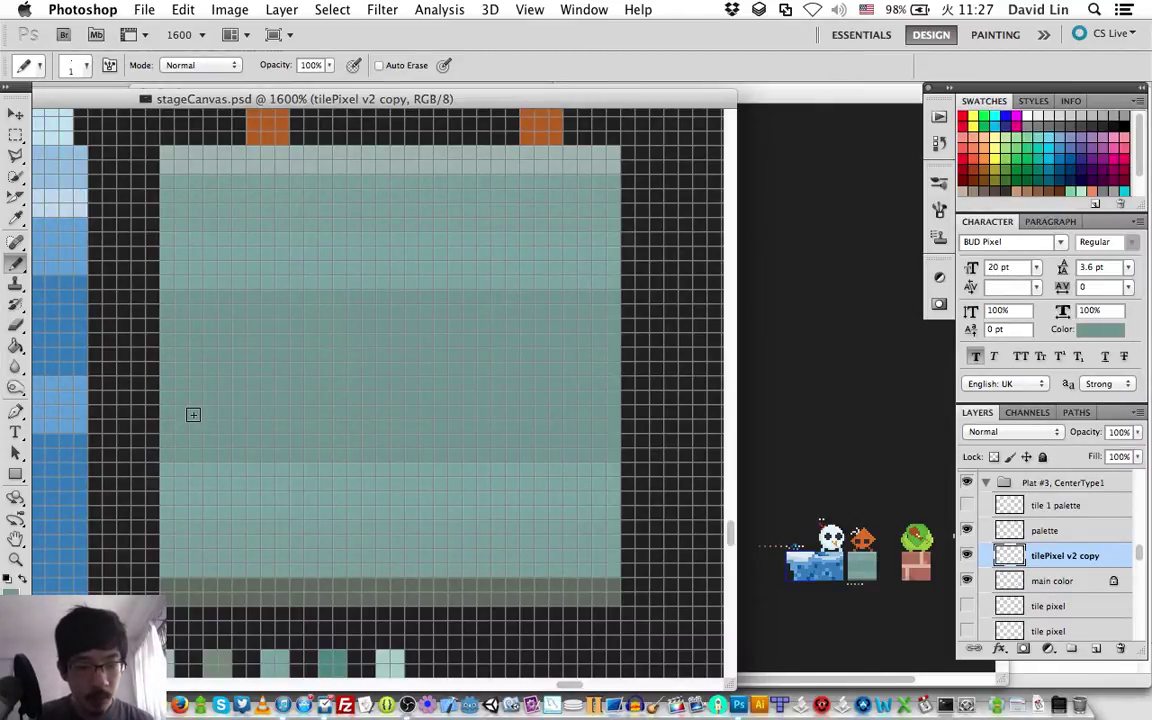
Step: Paint grey 2×2 stair-step blocks rising at both bottom corners of the tile
key(i)
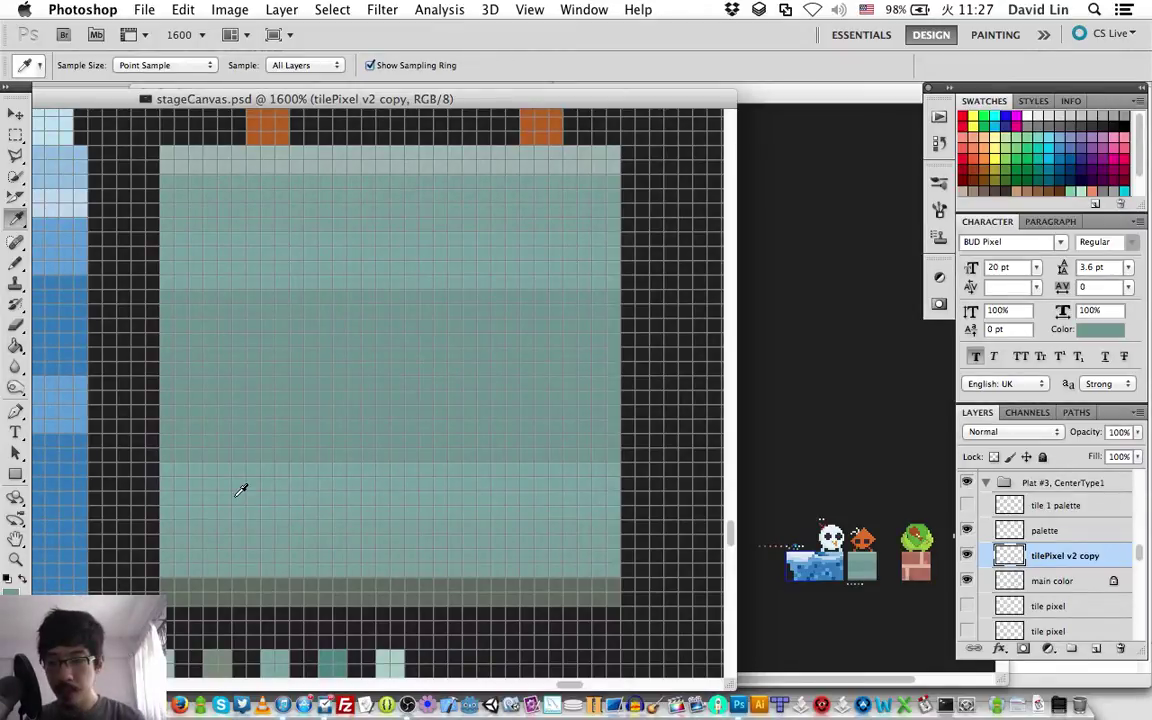
key(b)
drag(167, 556, 181, 569)
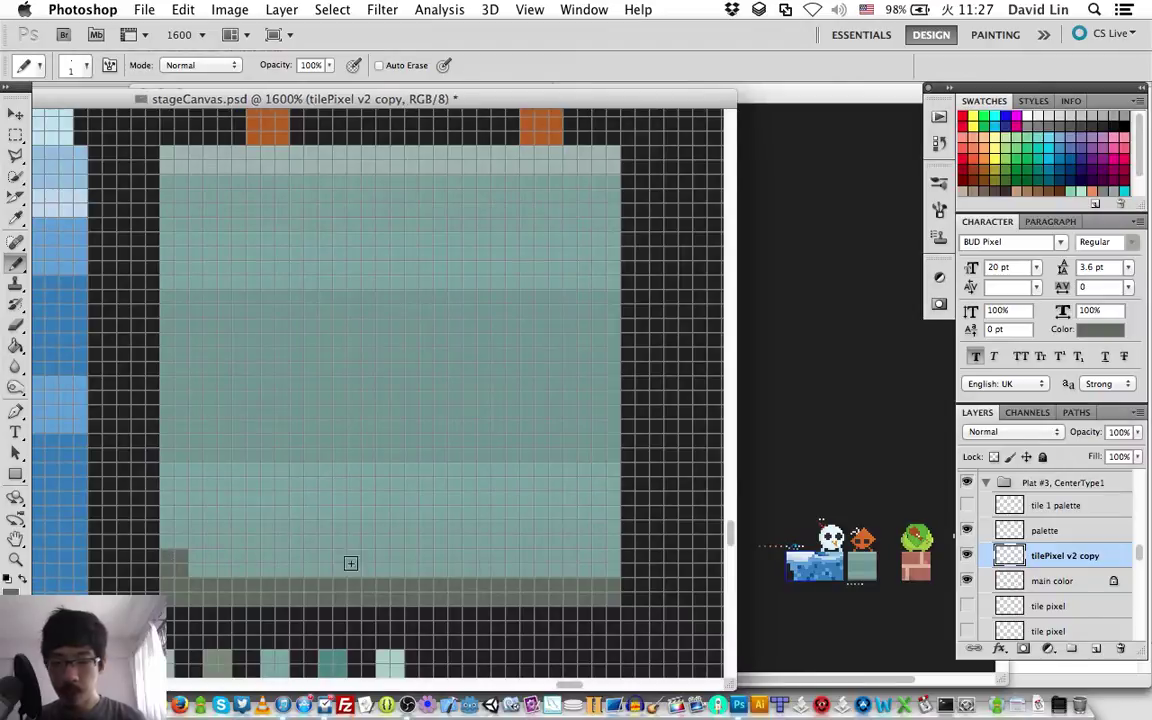
drag(599, 555, 613, 569)
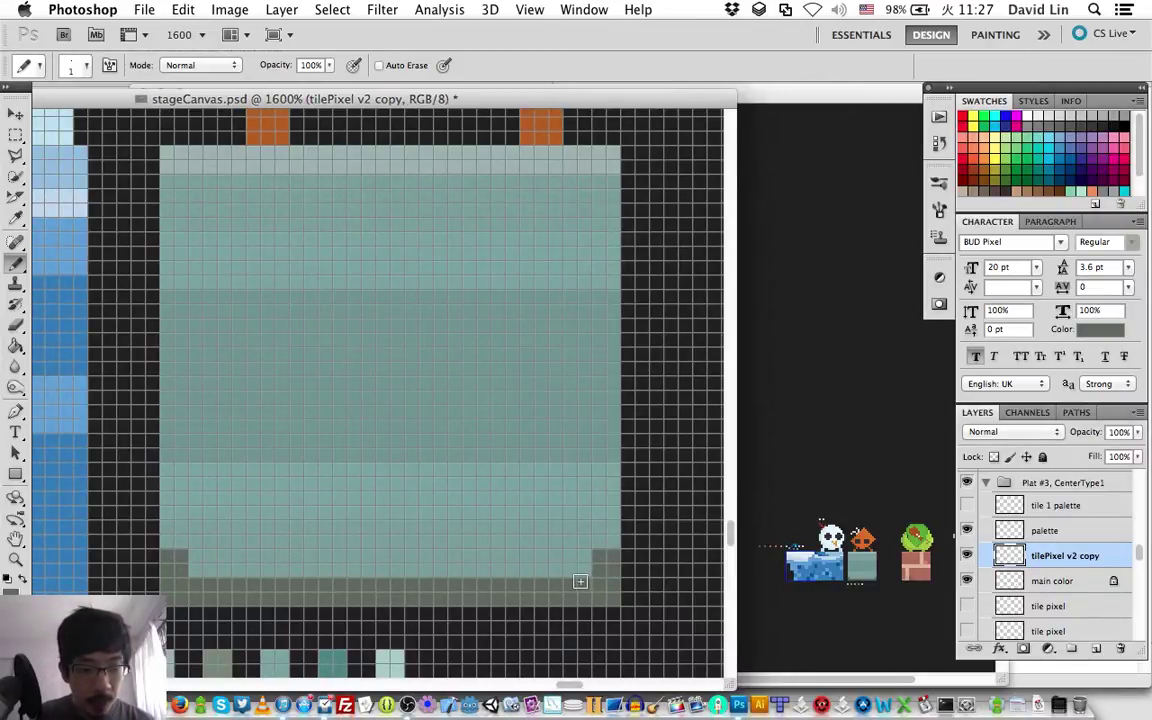
mouse_move(181, 527)
mouse_down()
mouse_move(167, 541)
mouse_move(195, 556)
mouse_up()
drag(568, 560, 578, 555)
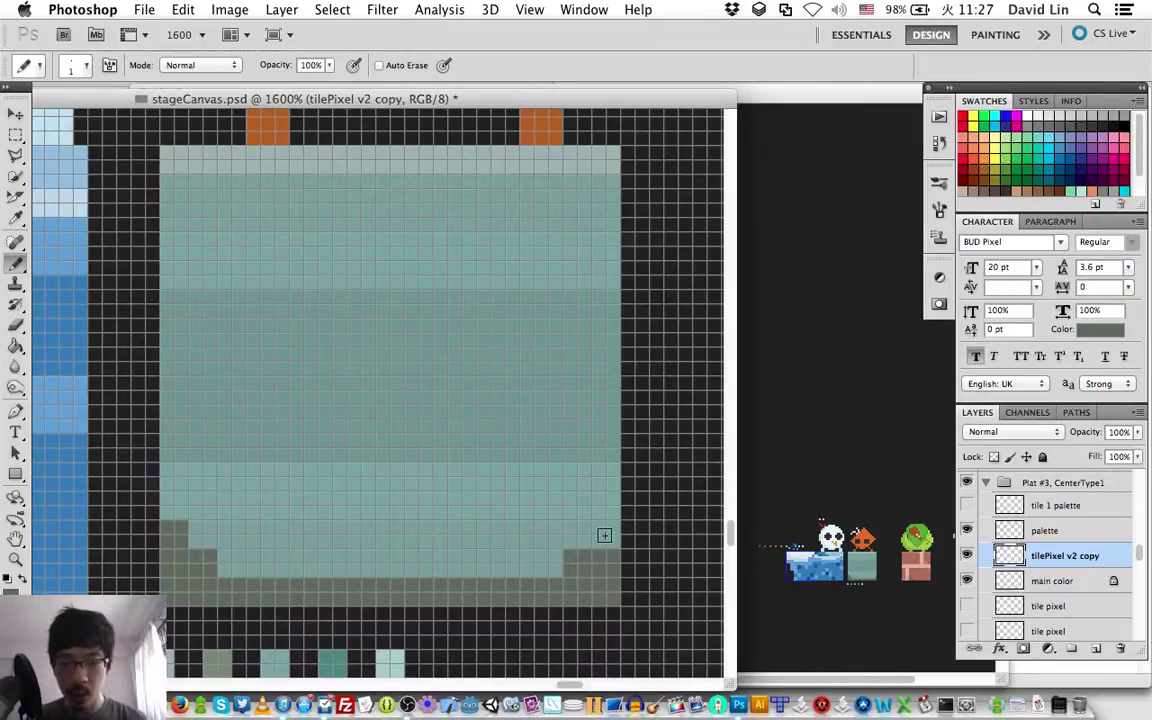
click(604, 535)
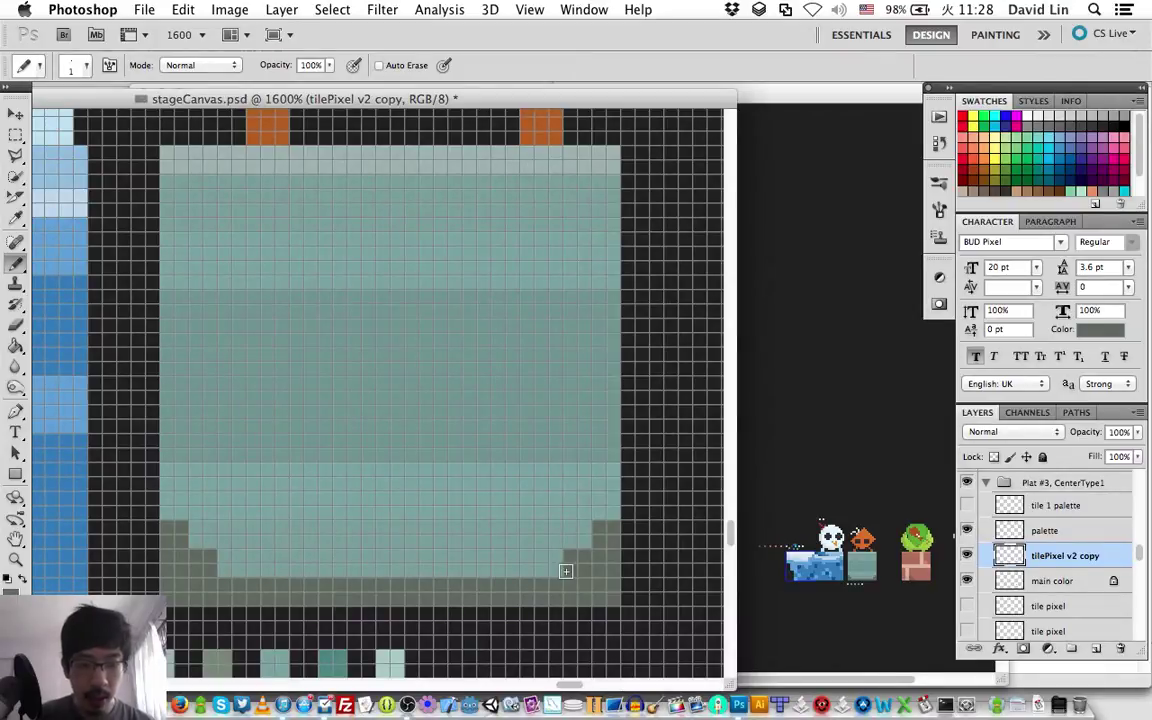
Step: Draw a teal line along the bottom rows, then undo it to restore the flat grey band
key(i)
click(288, 549)
key(b)
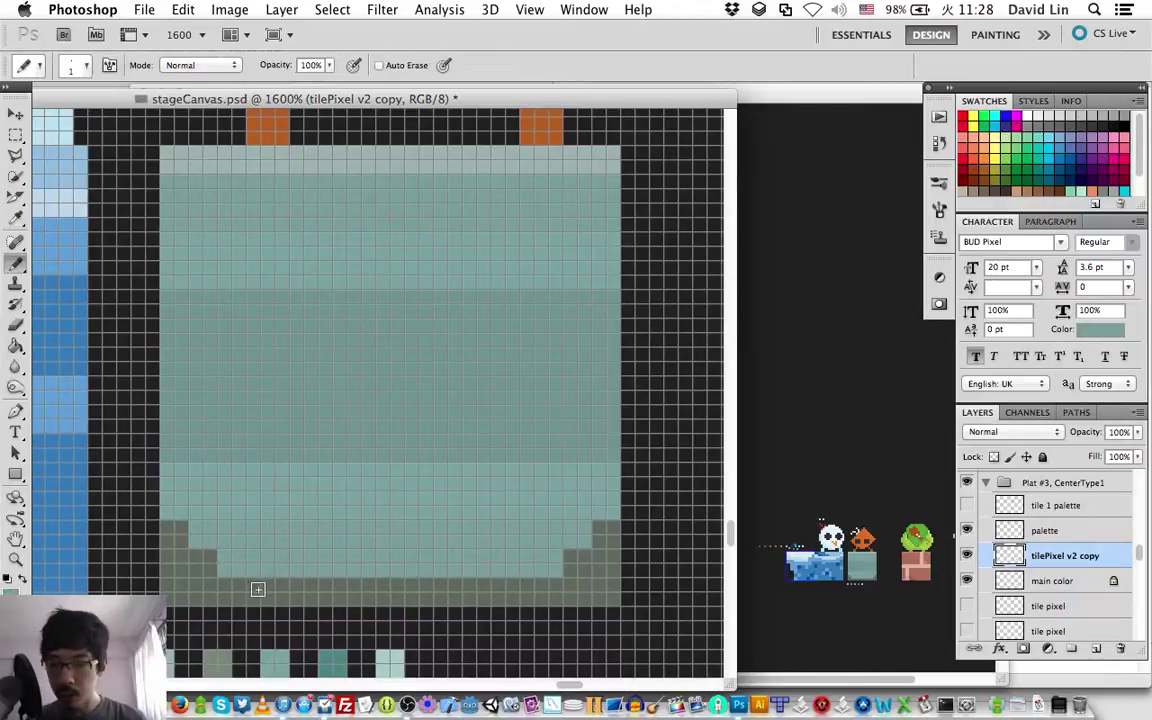
click(257, 590)
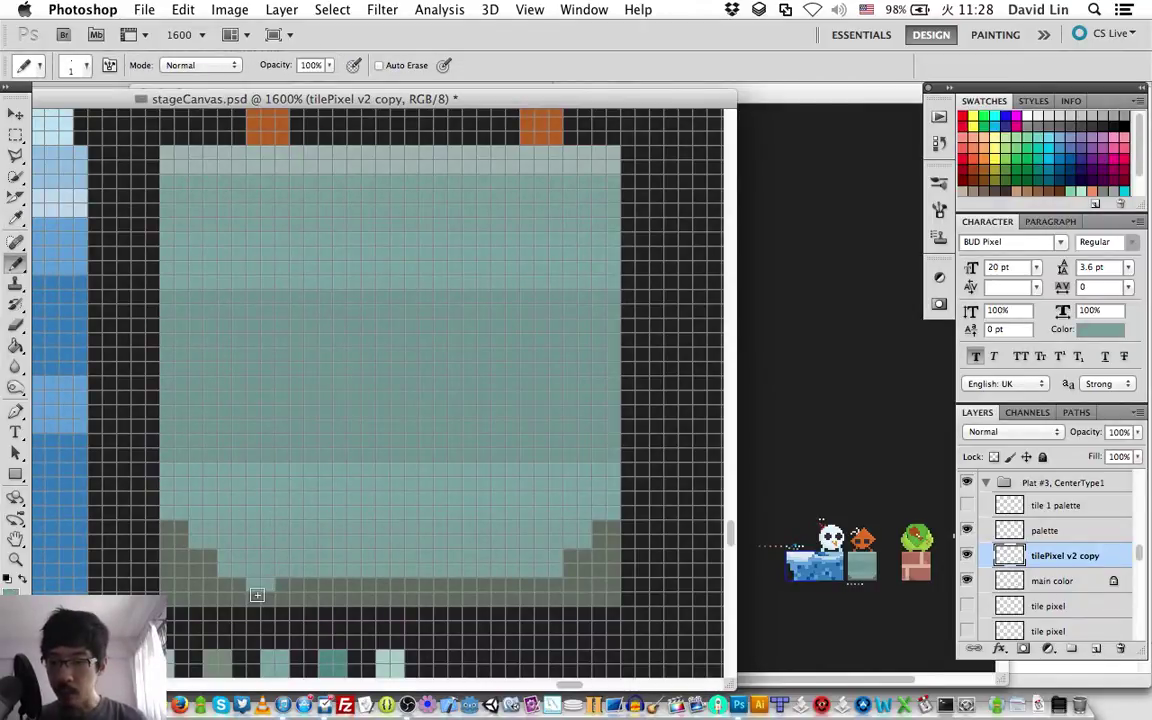
shift+click(524, 594)
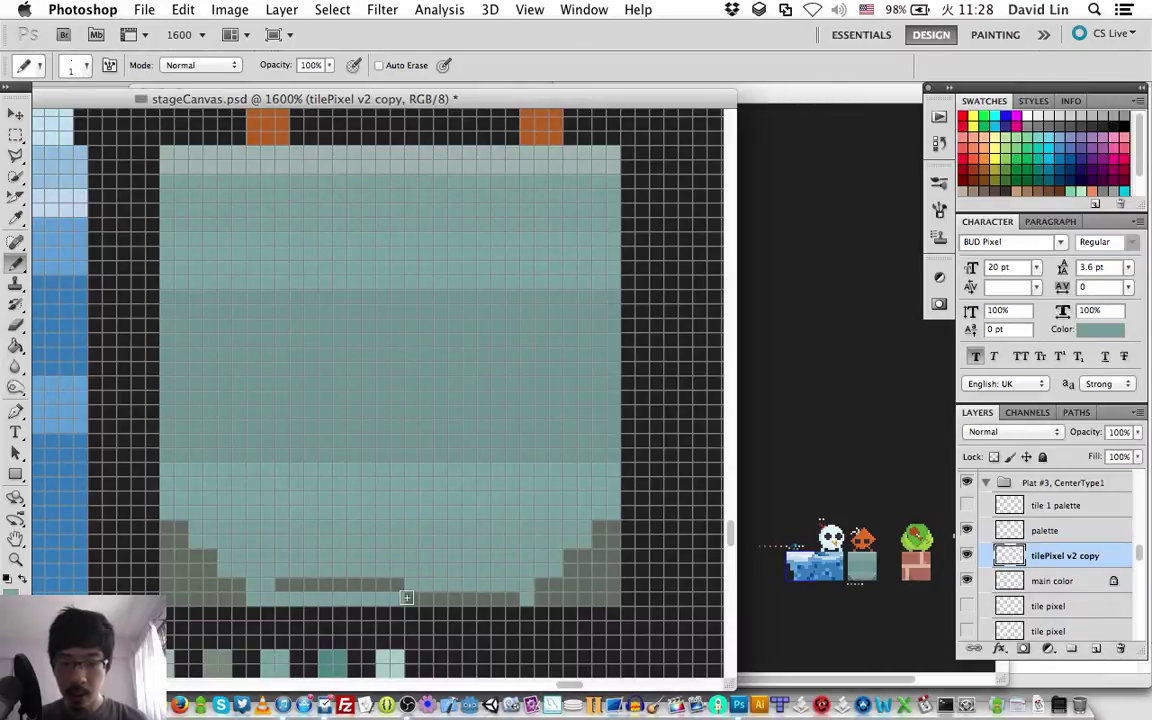
key(super+z)
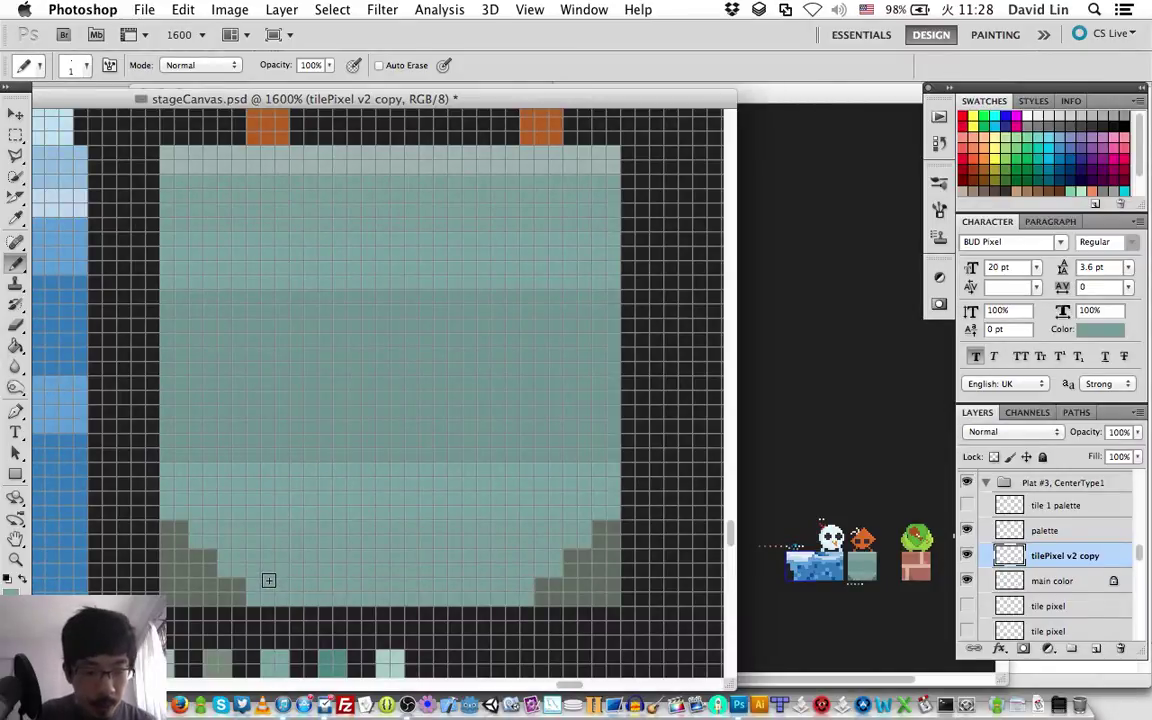
key(super+z)
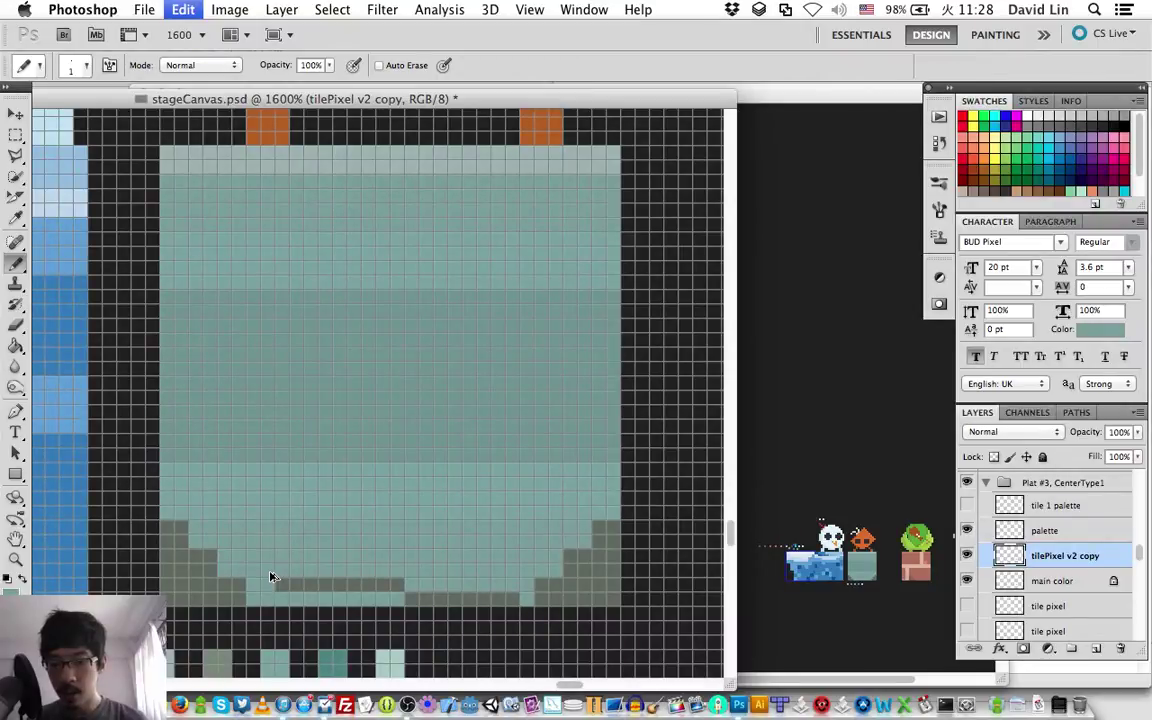
key(super+alt+z)
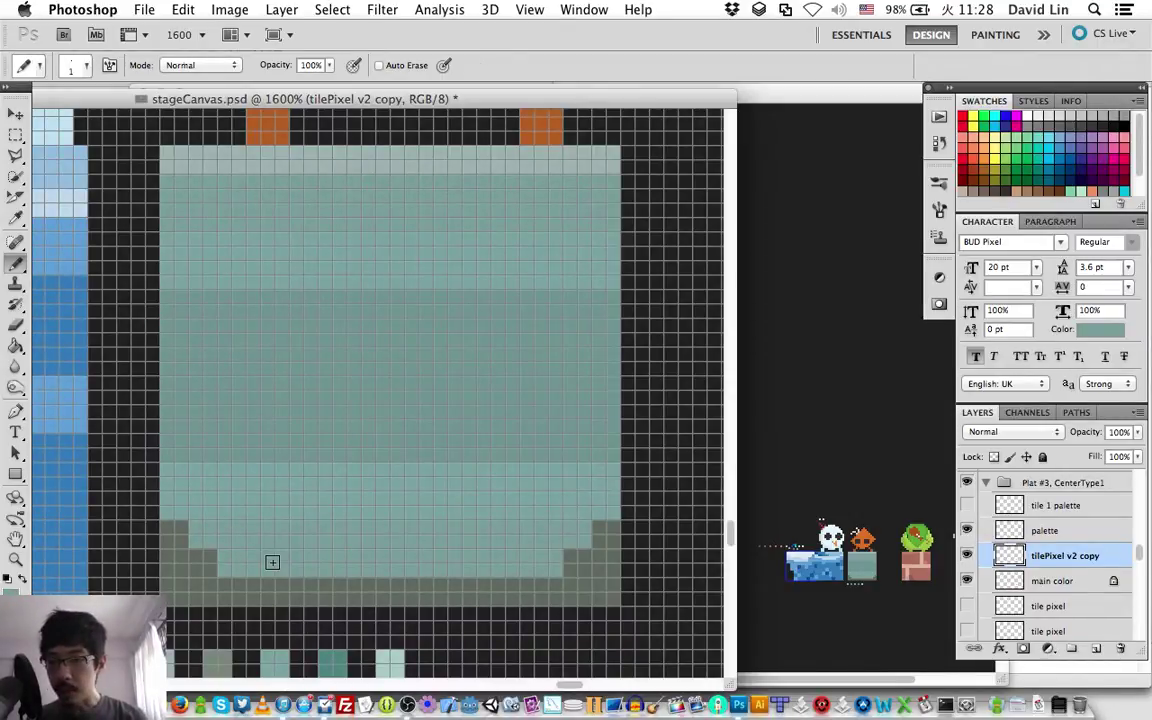
Step: Set the Eraser brush size to 4 px at 100% hardness
key(e)
right_click(408, 440)
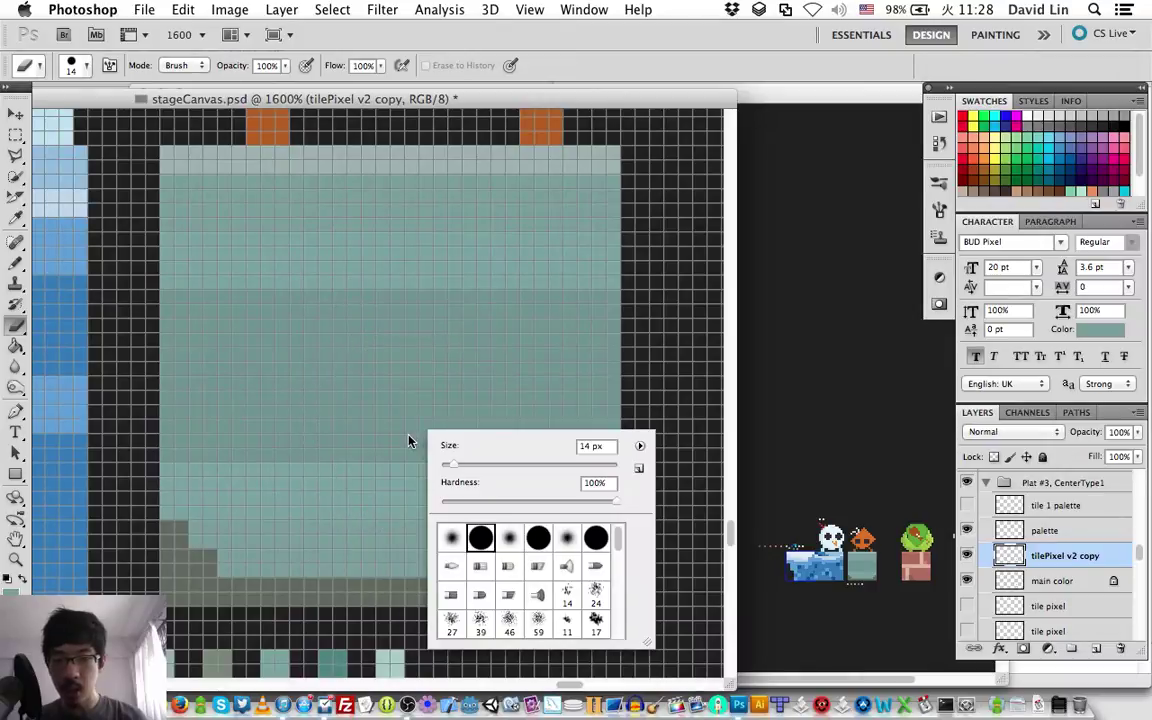
click(596, 446)
key(super+a)
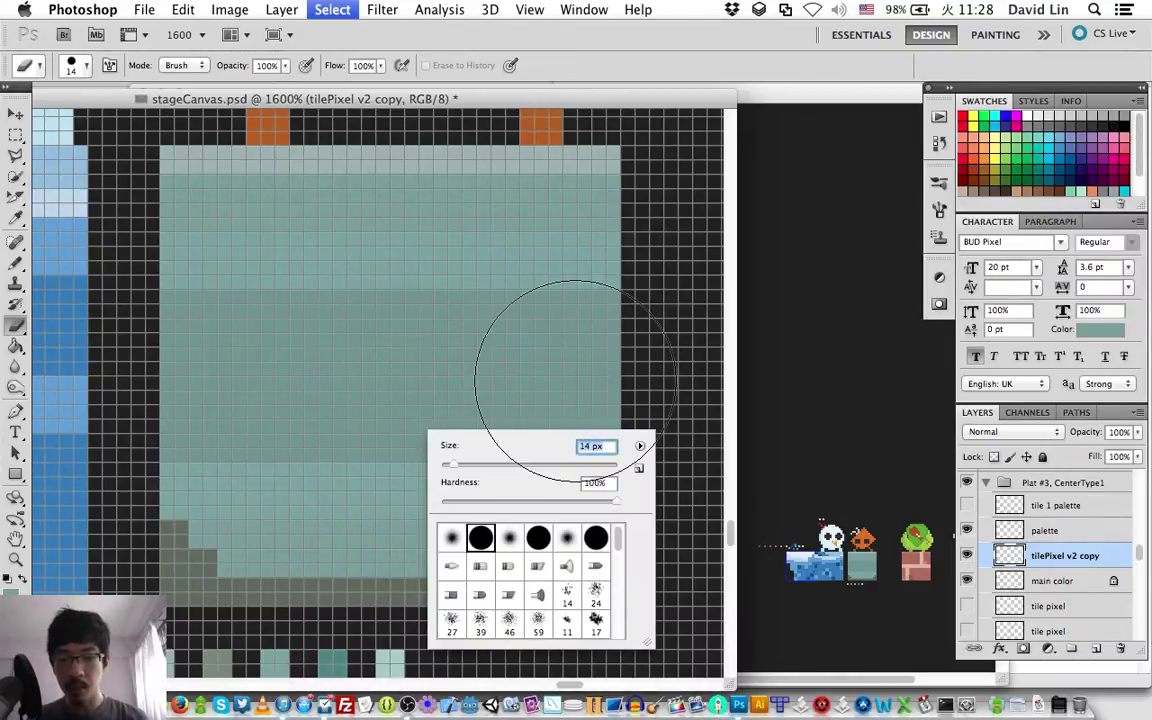
text(4)
key(Tab)
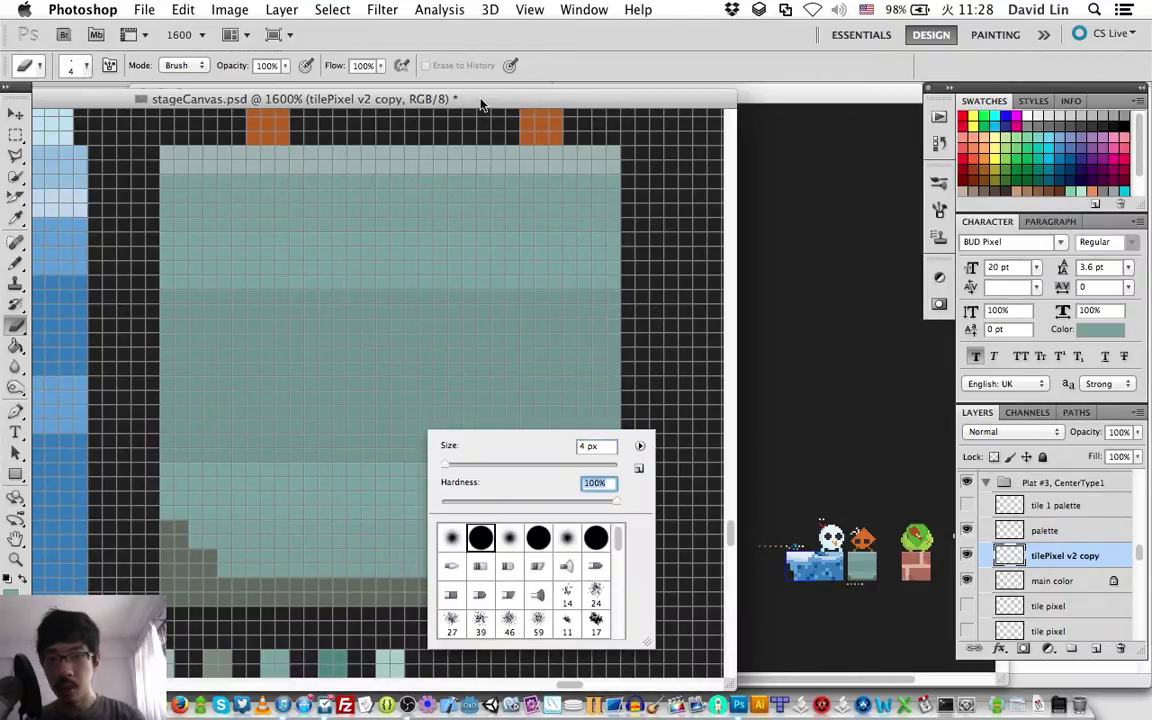
key(Return)
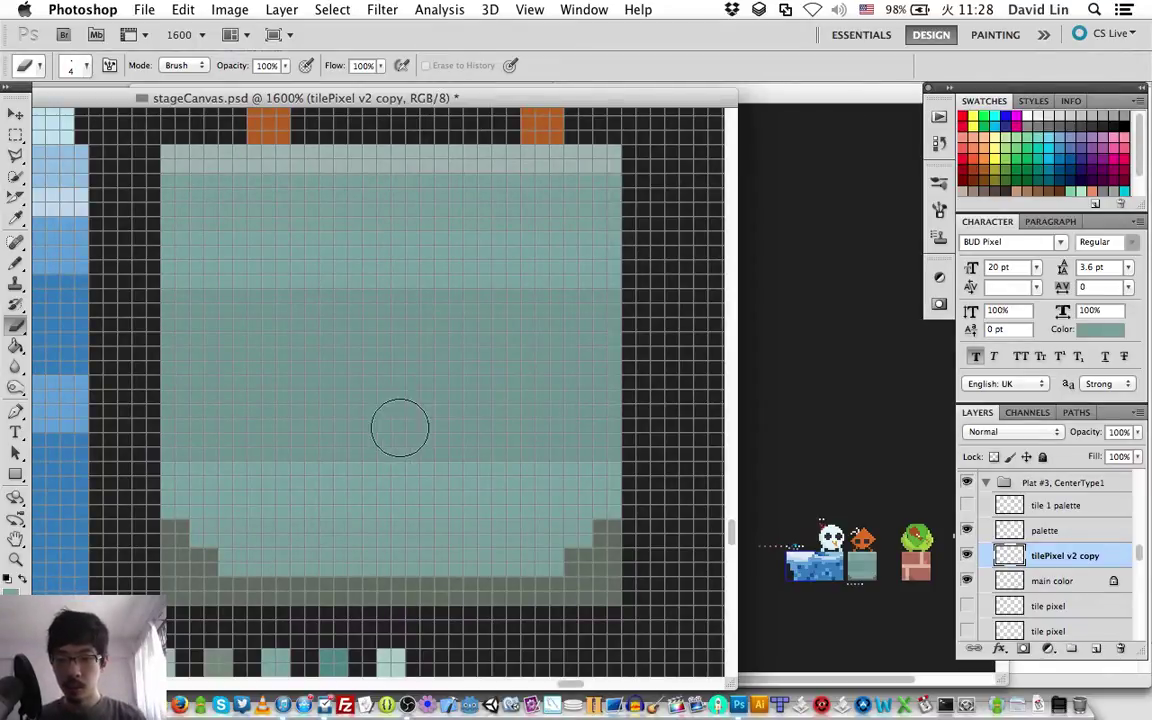
Step: Repaint the right stepped edge cells in grey sampled from the bottom row
scroll(395, 415, down, 3)
scroll(395, 415, left, 1)
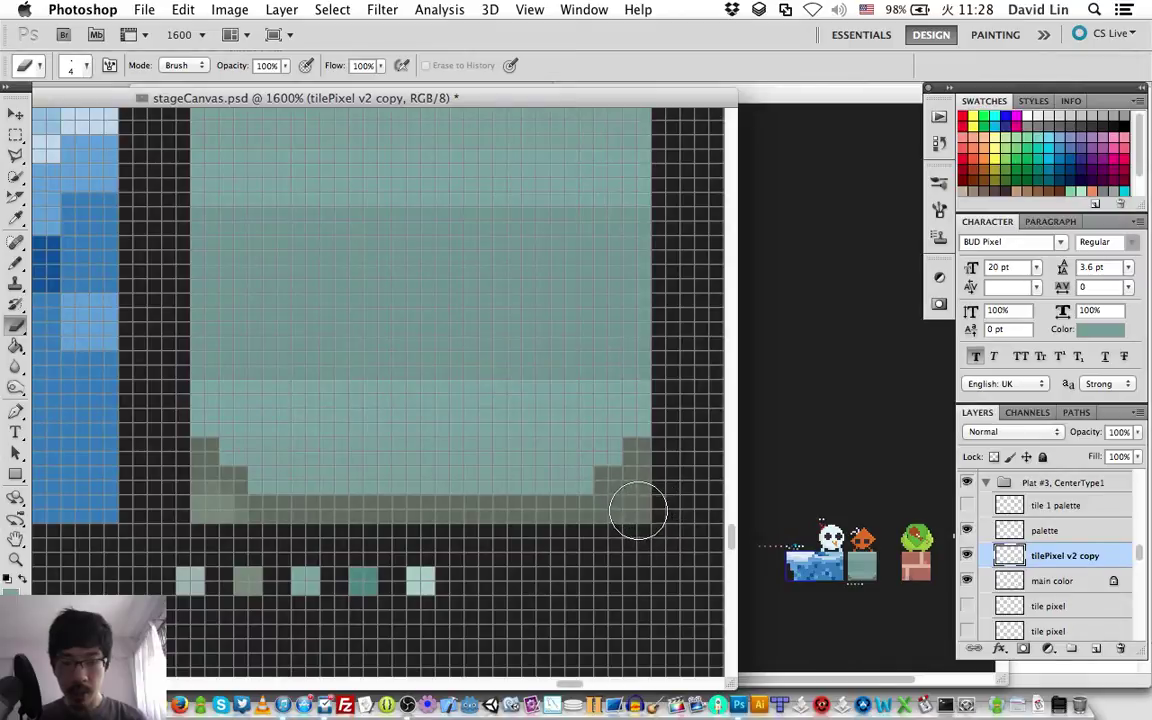
key(b)
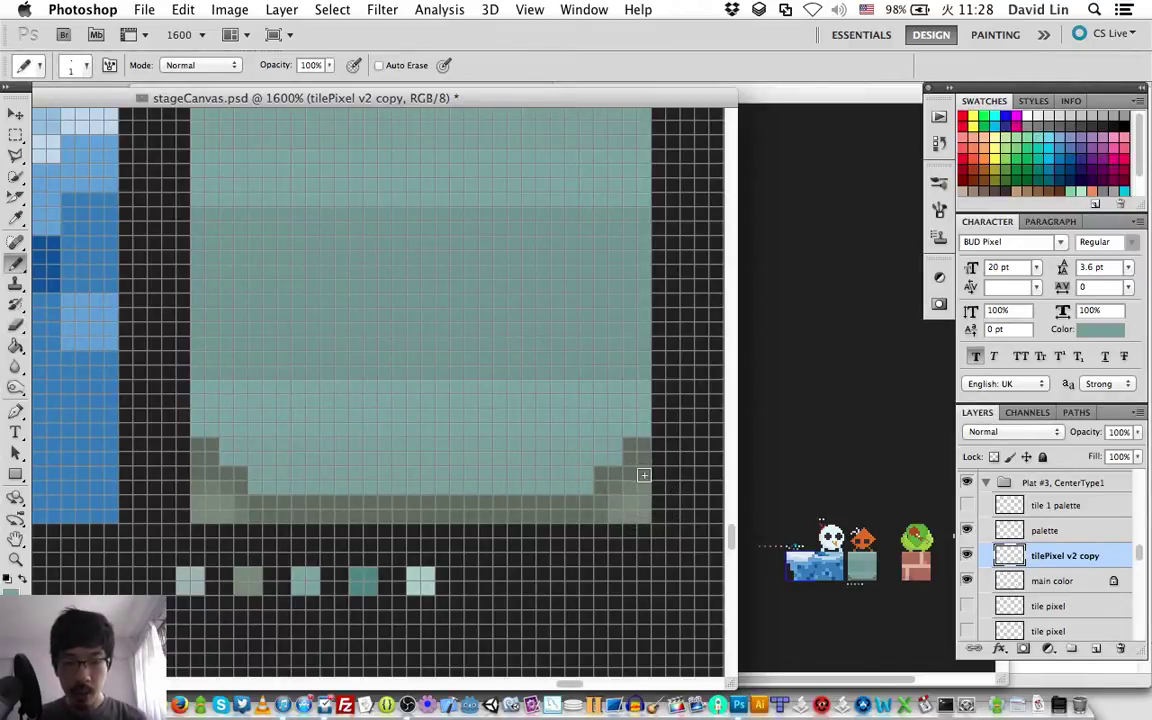
click(643, 477)
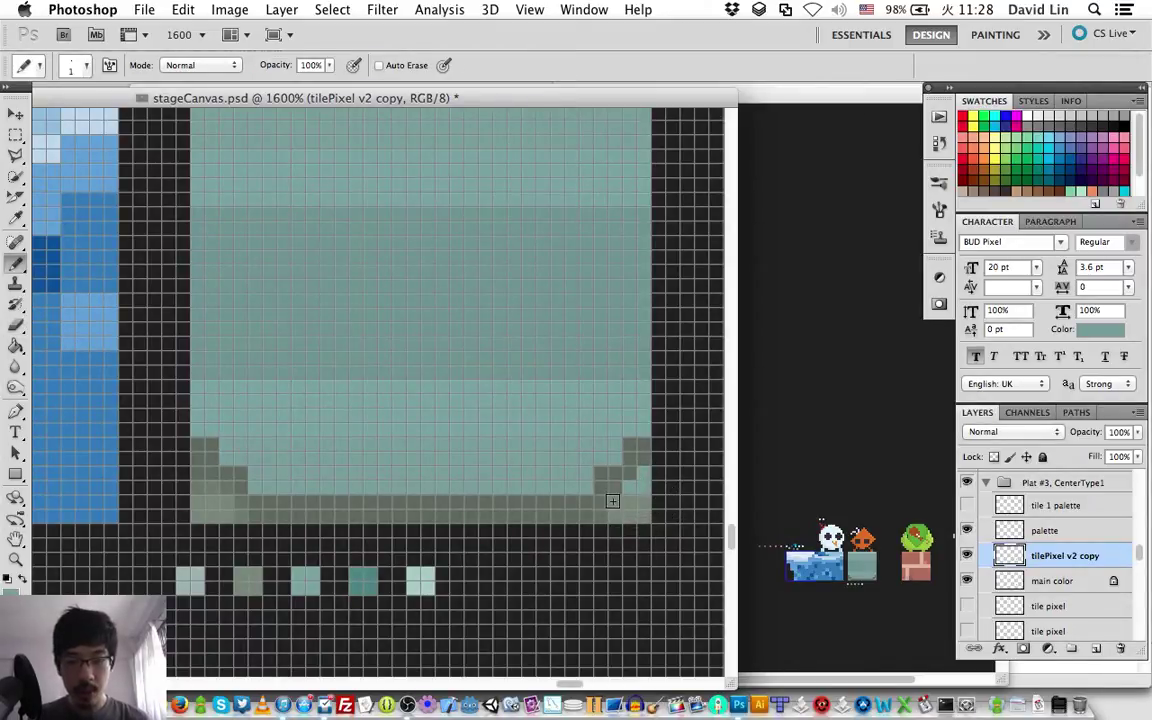
alt+click(577, 503)
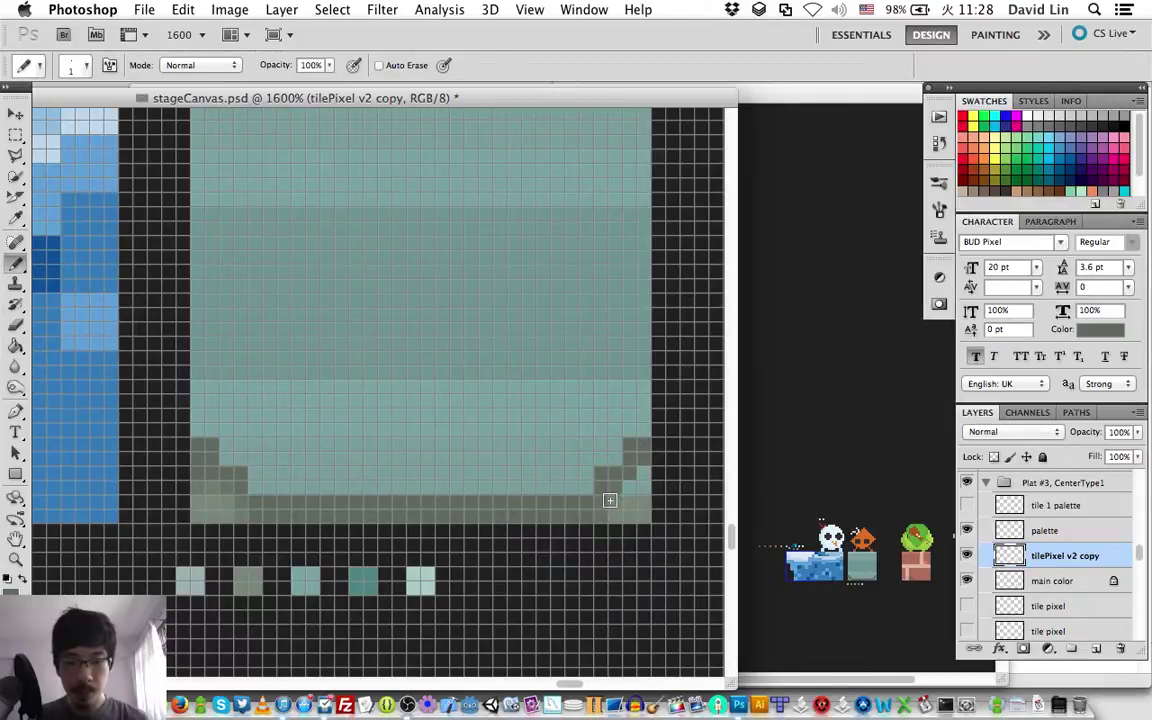
drag(622, 488, 645, 470)
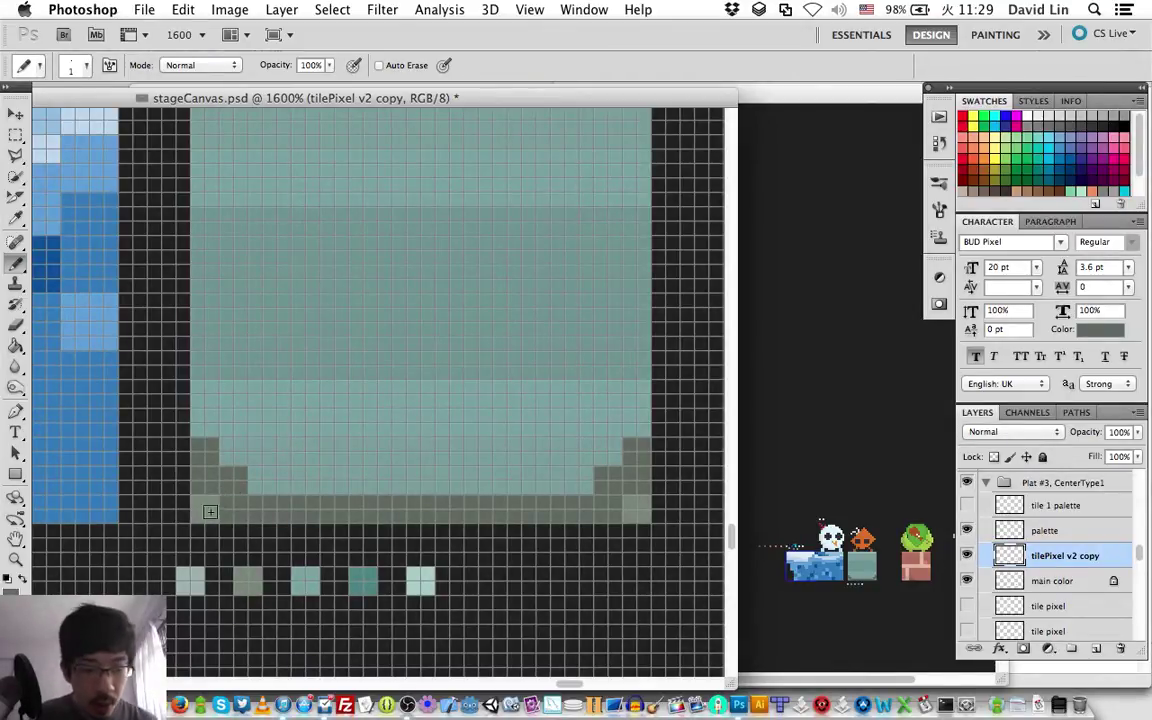
Step: Recolour the band's bottom-left corner cell and hide the main color layer
click(206, 510)
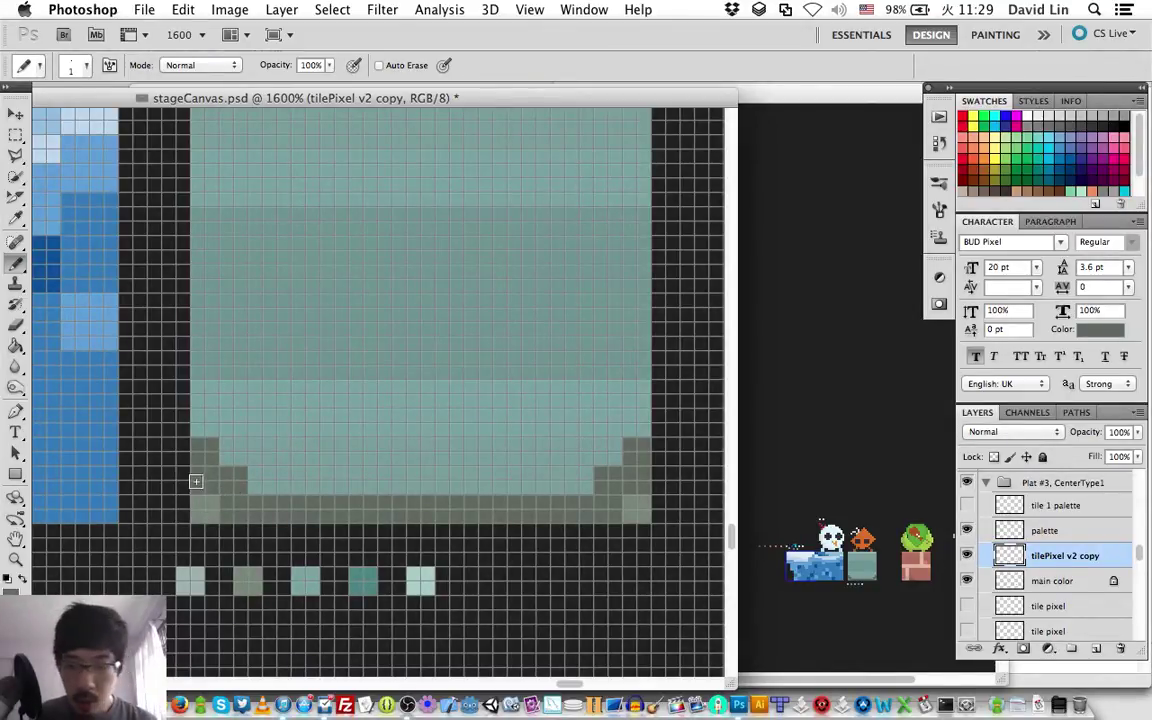
click(1010, 581)
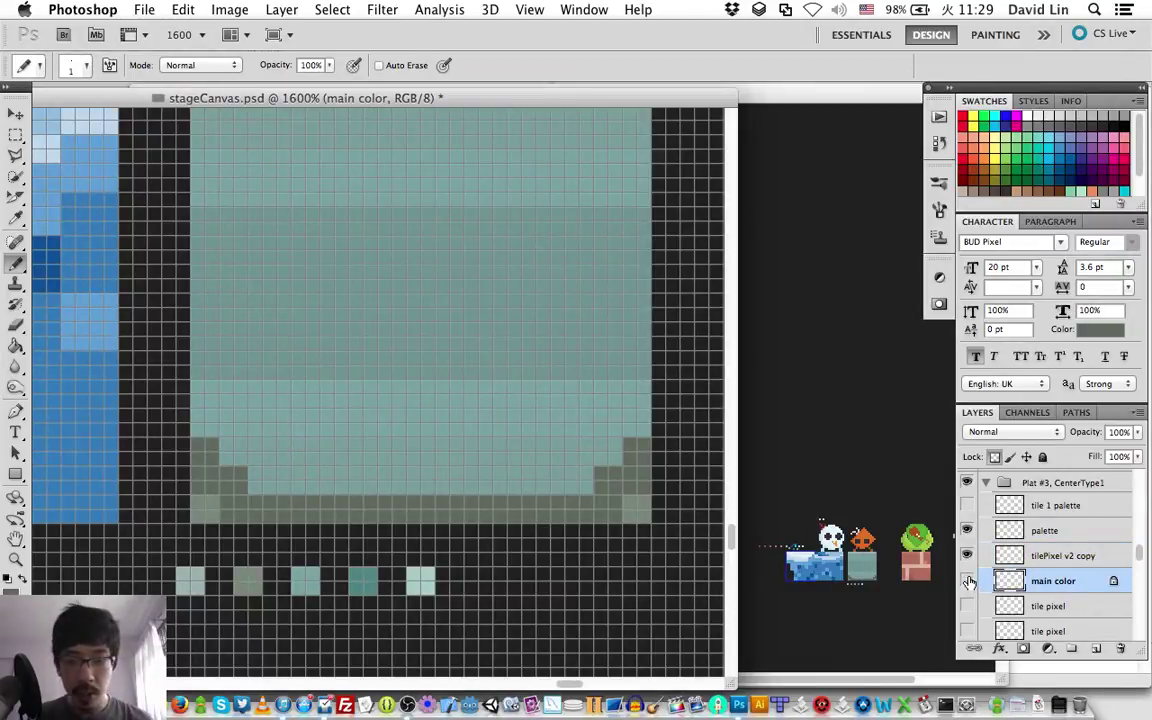
click(967, 581)
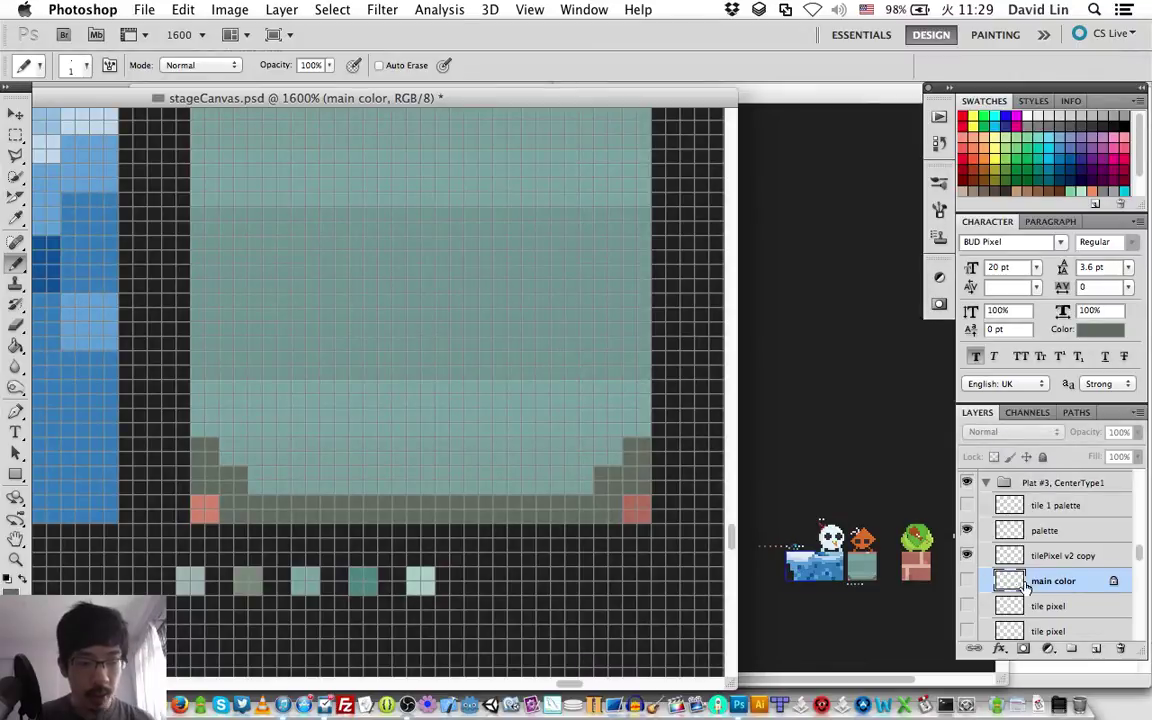
Step: Hide the three Tileset #1 layers, then reshow LR Type 3 and Top Type 3
scroll(1000, 590, down, 10)
scroll(1016, 594, down, 8)
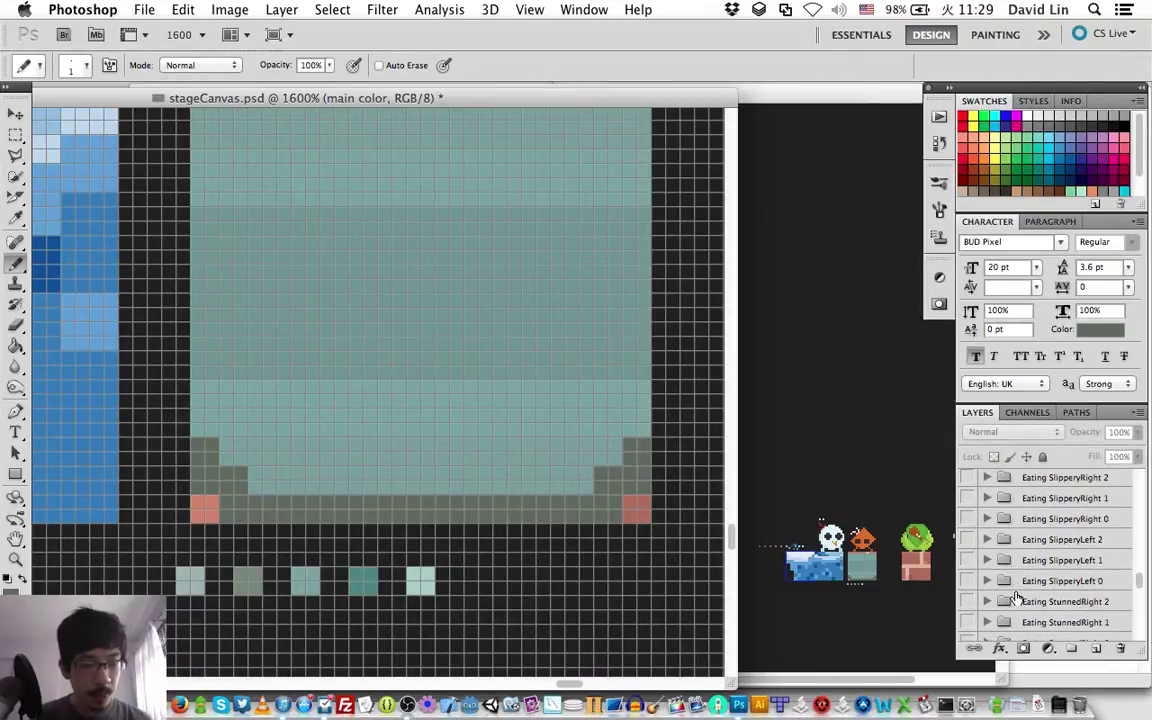
scroll(1016, 596, down, 15)
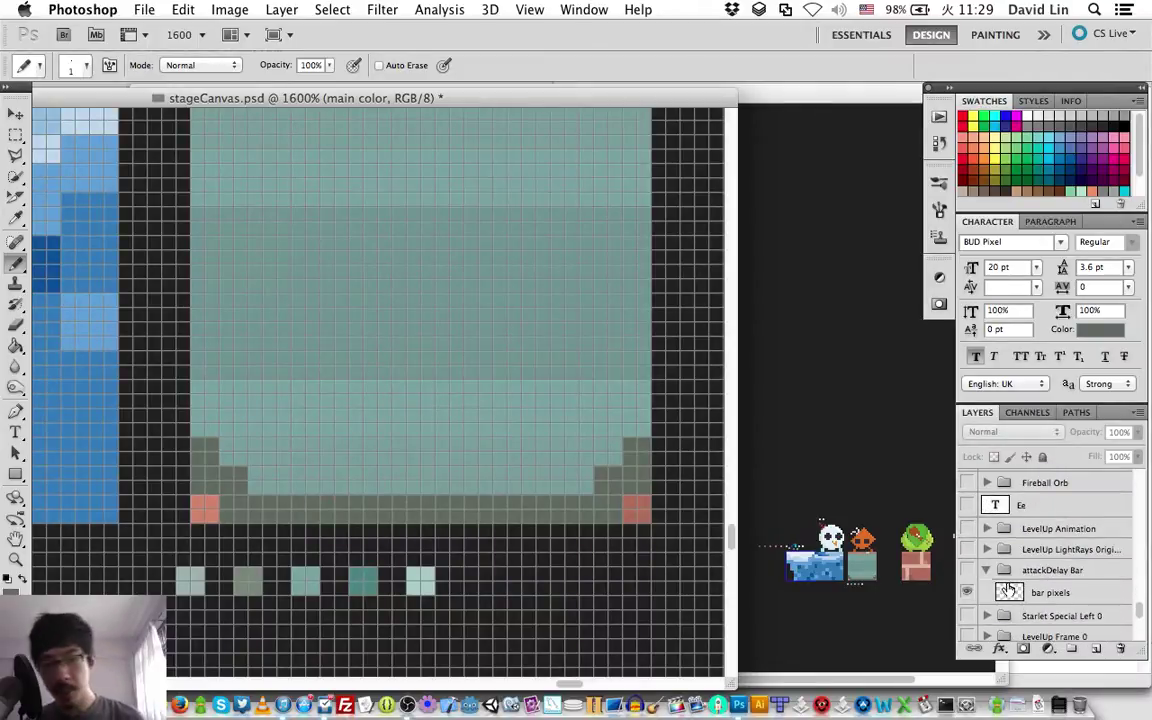
scroll(1010, 590, down, 5)
scroll(1006, 588, down, 1)
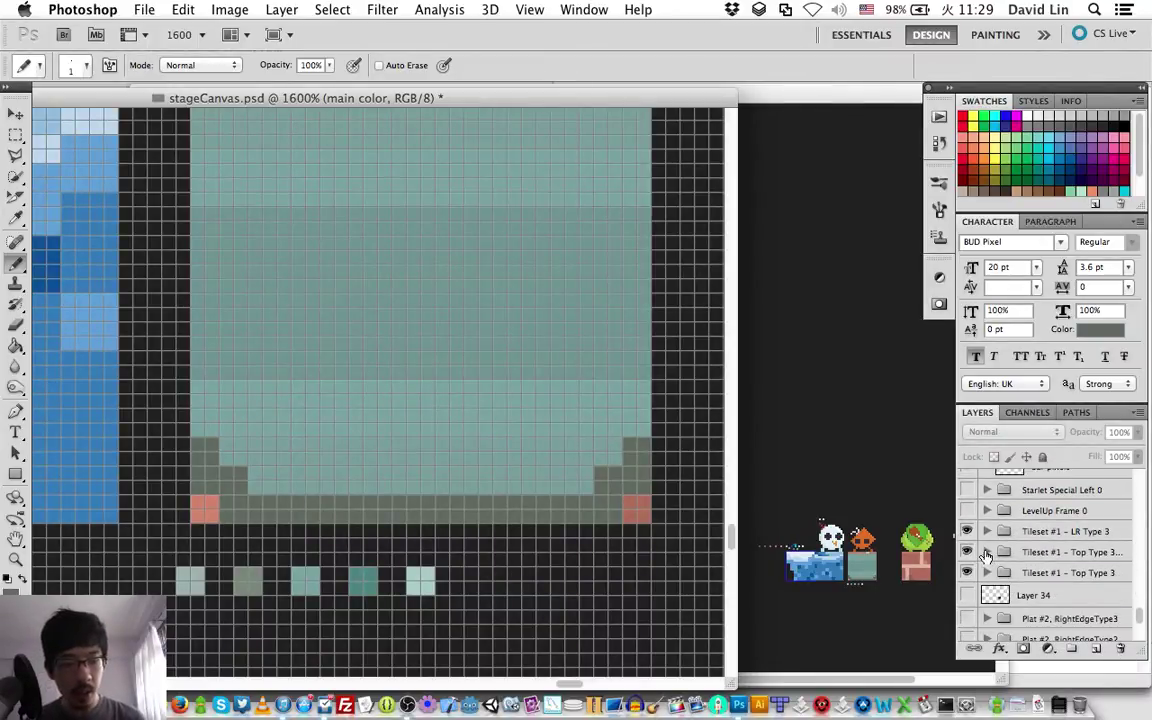
drag(970, 531, 968, 568)
click(968, 568)
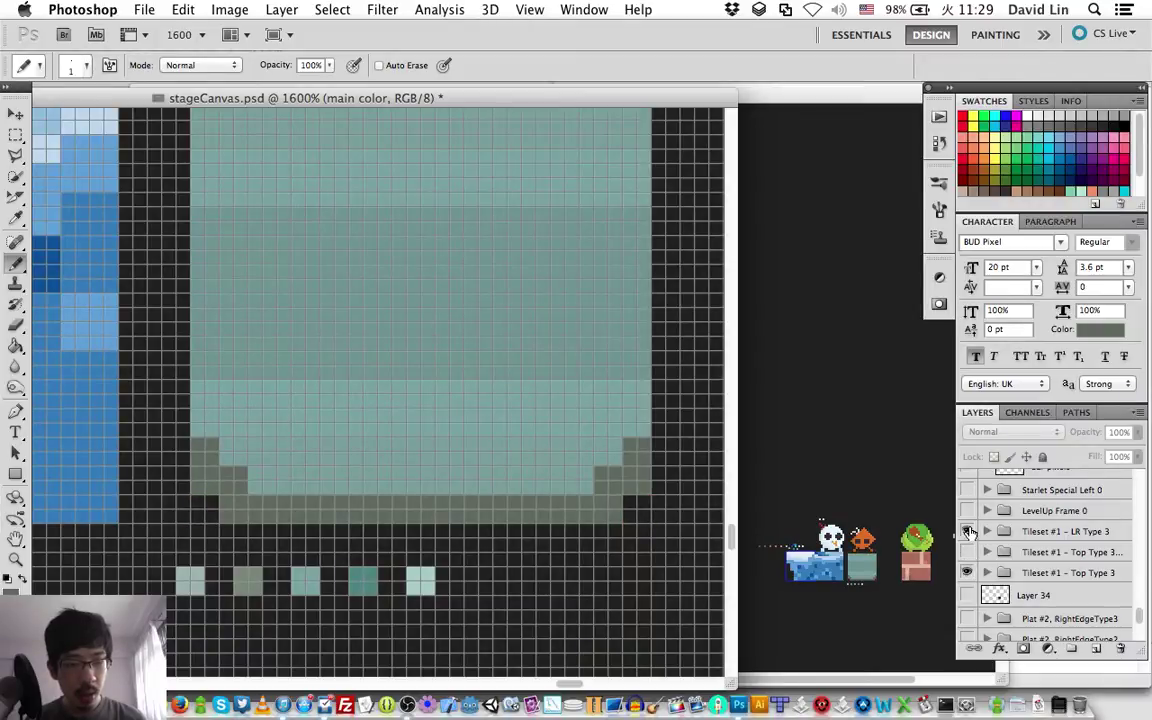
click(970, 534)
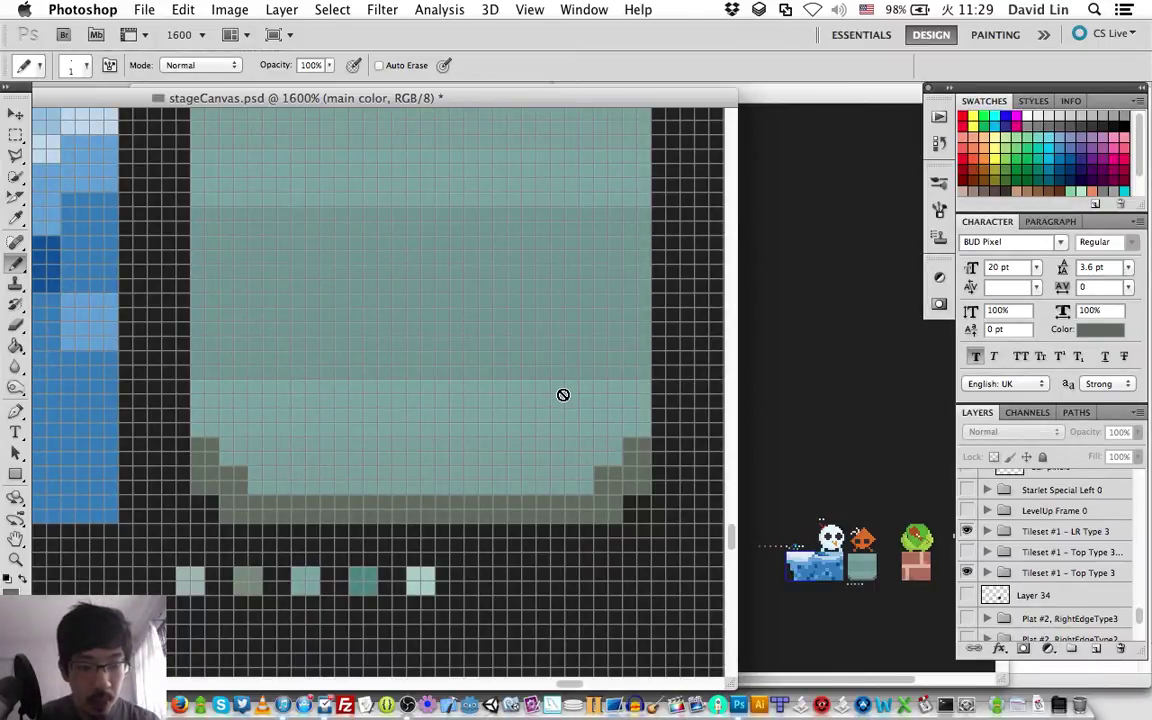
Step: Toggle the main color layer on and off to compare its light top row
scroll(563, 395, up, 5)
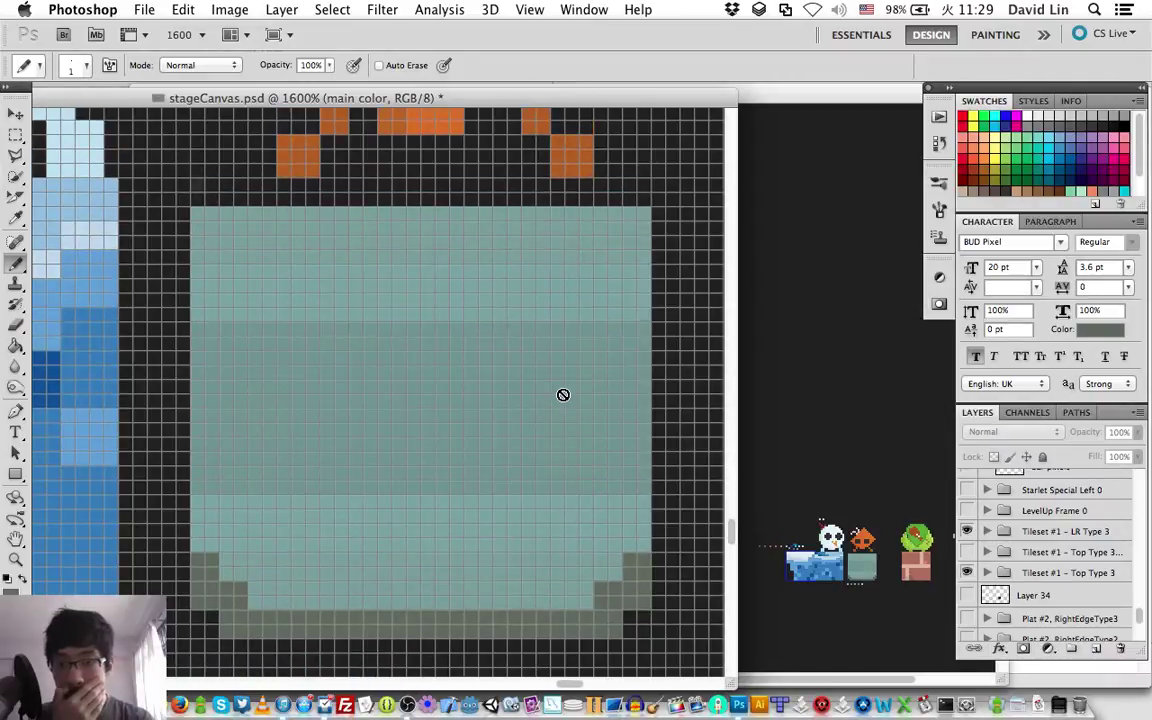
scroll(1047, 560, up, 10)
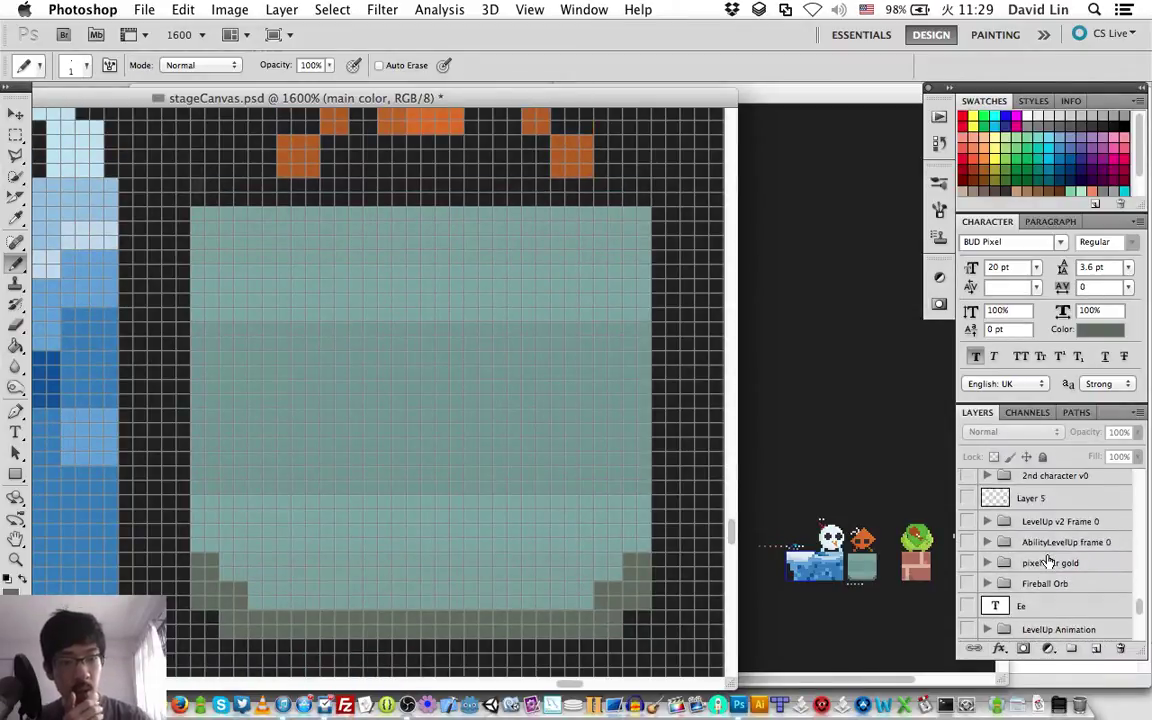
scroll(1047, 560, up, 10)
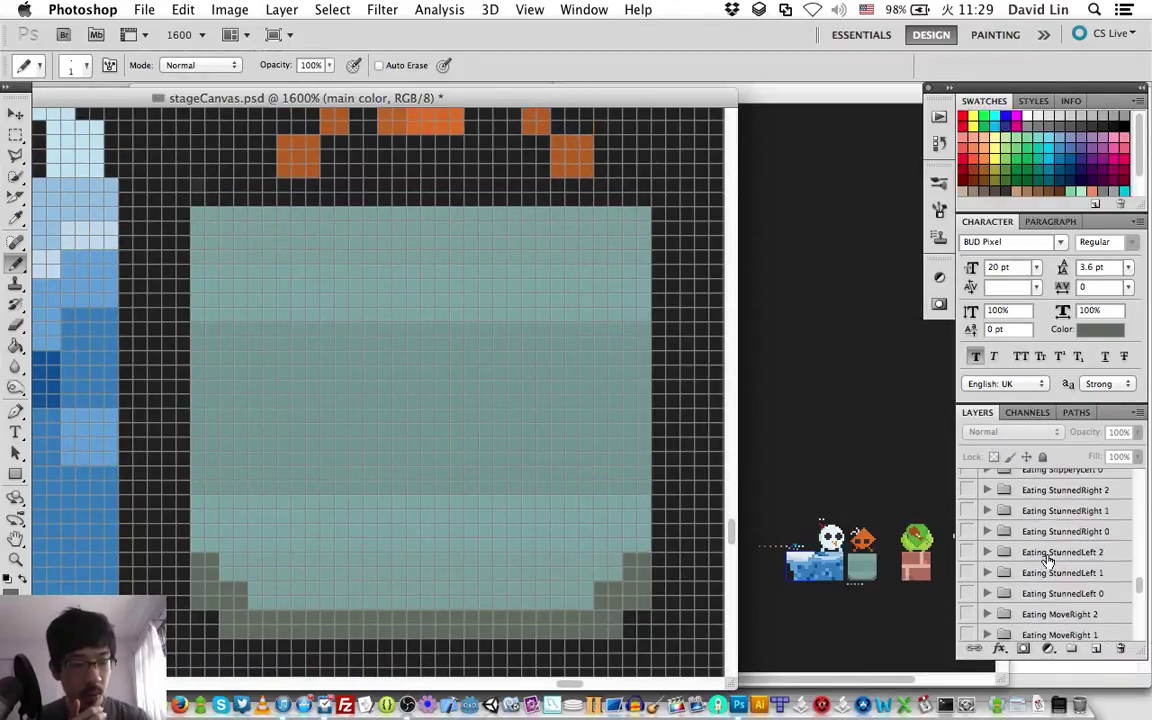
scroll(1047, 561, up, 8)
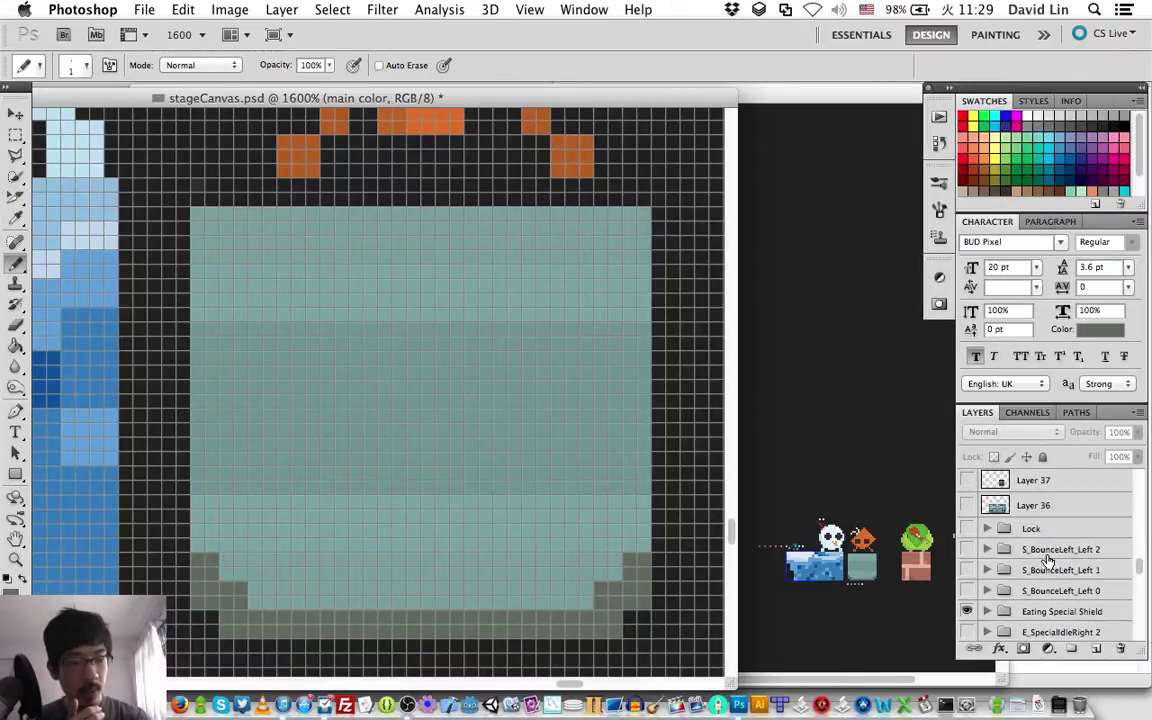
scroll(1047, 560, up, 8)
scroll(1047, 560, up, 3)
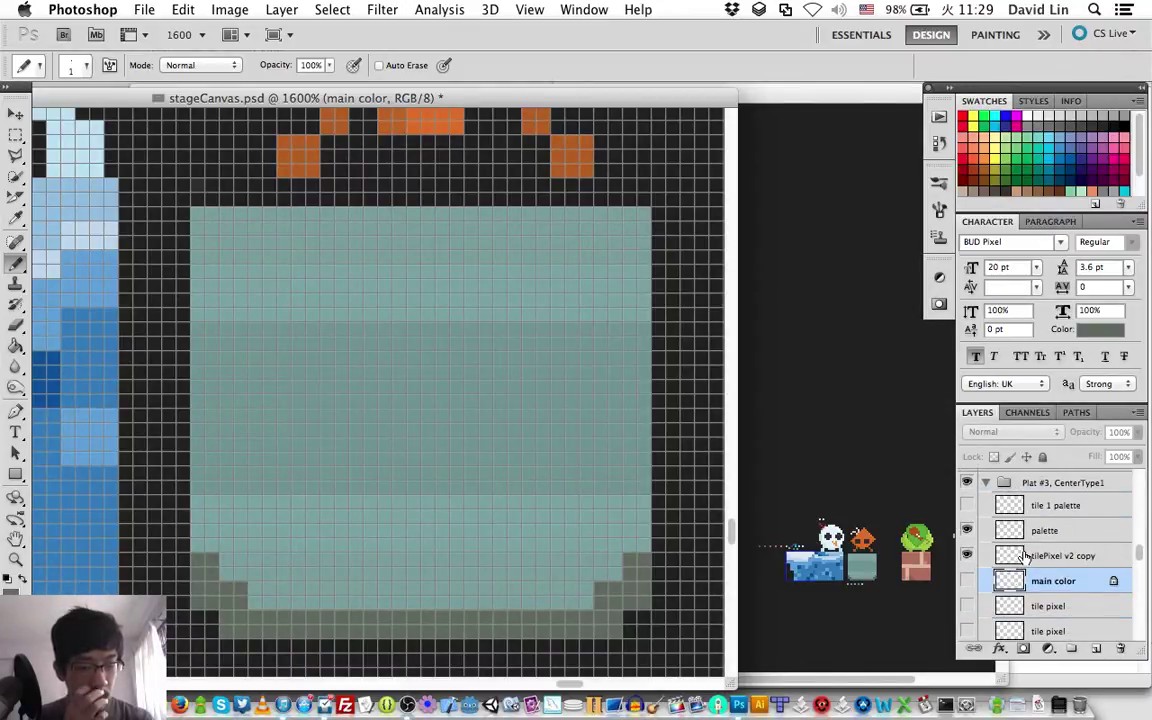
click(970, 580)
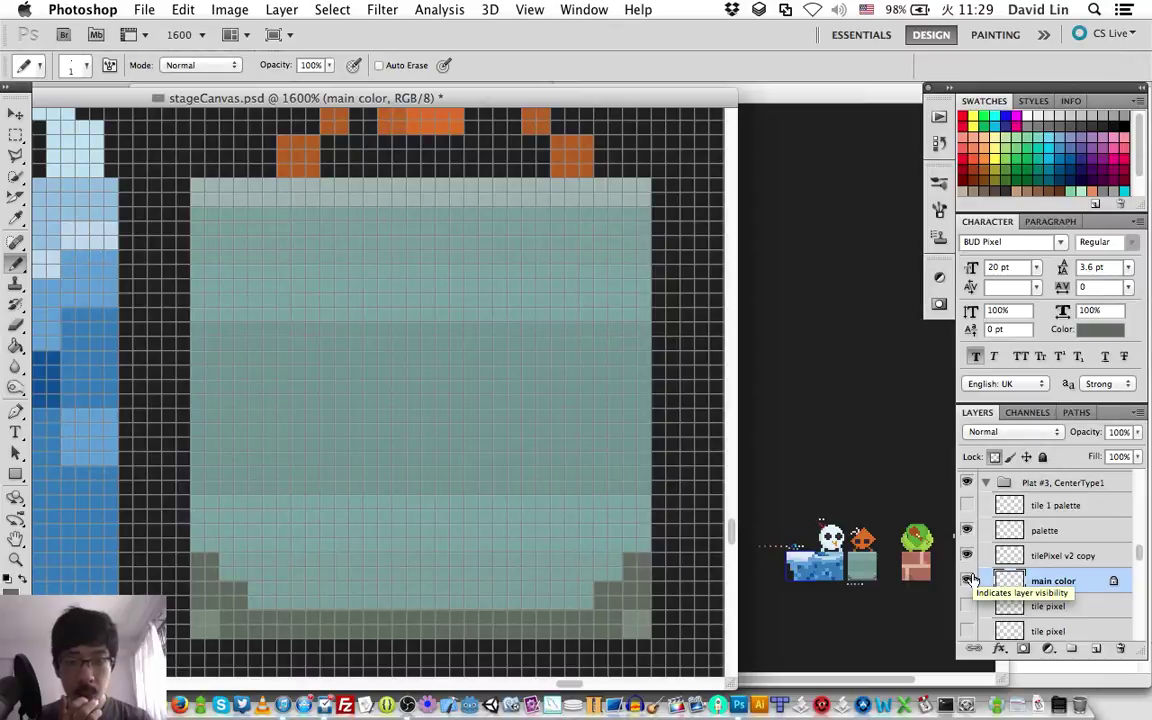
click(970, 580)
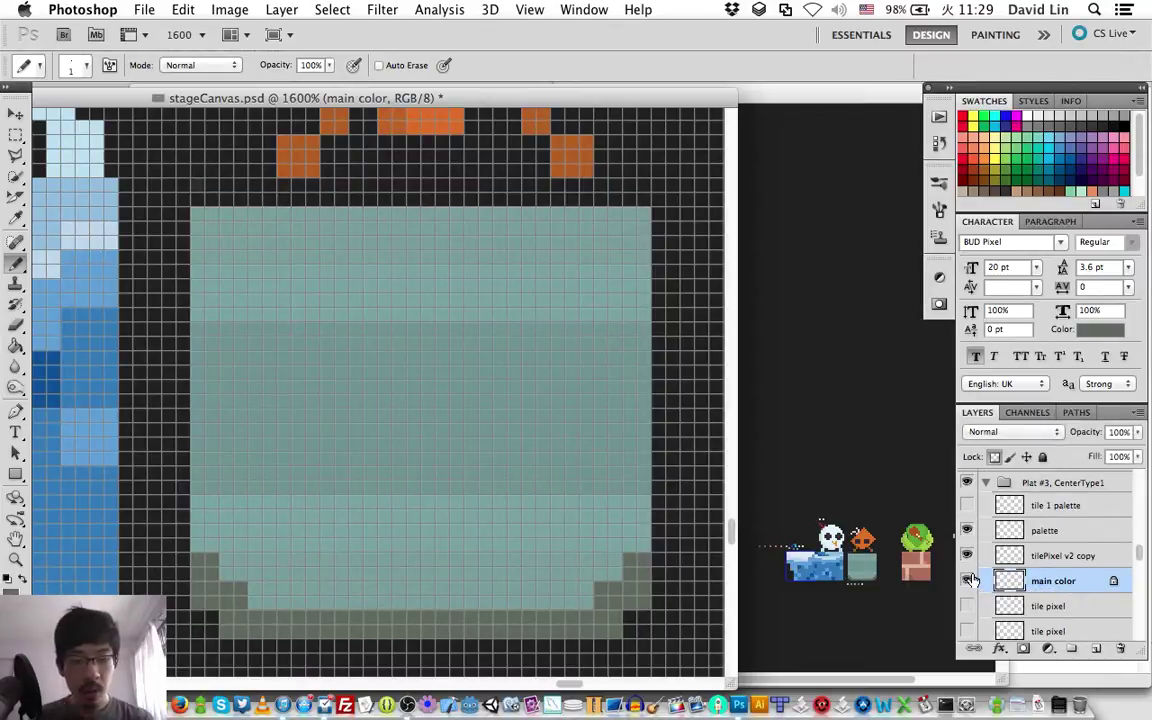
Step: Sample the main color layer's light top-row colour, hide it, and select tilePixel v2 copy
click(970, 580)
key(i)
click(484, 192)
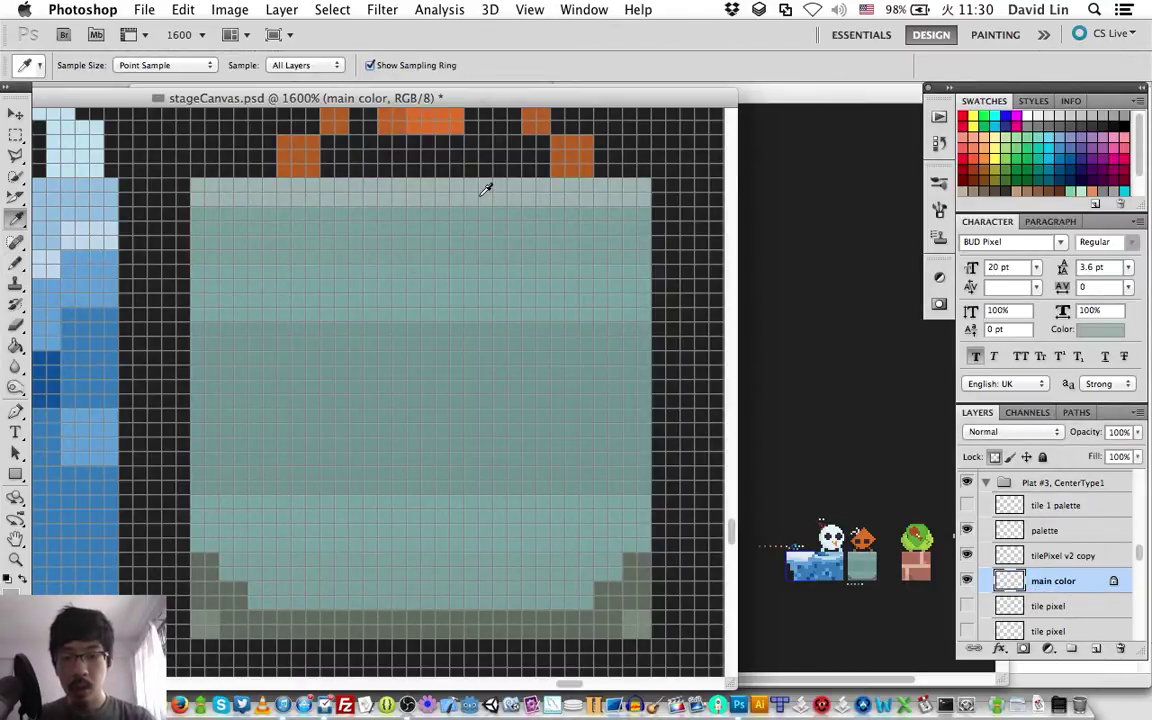
key(b)
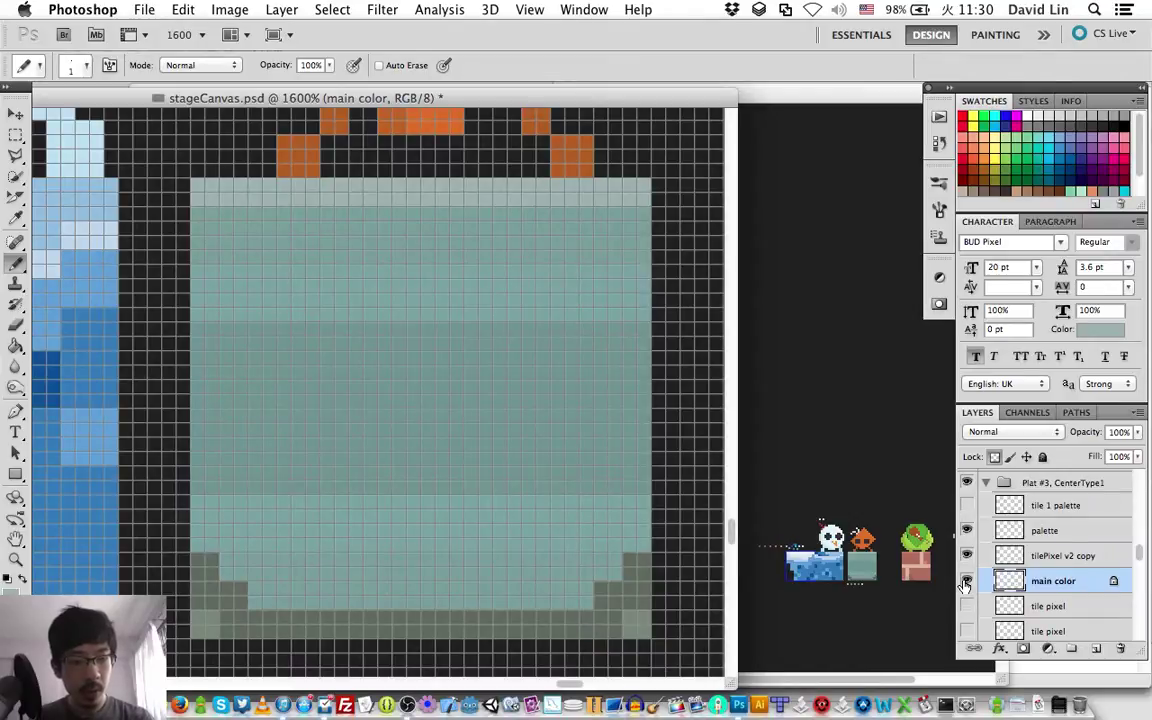
key(ctrl+comma)
click(1058, 558)
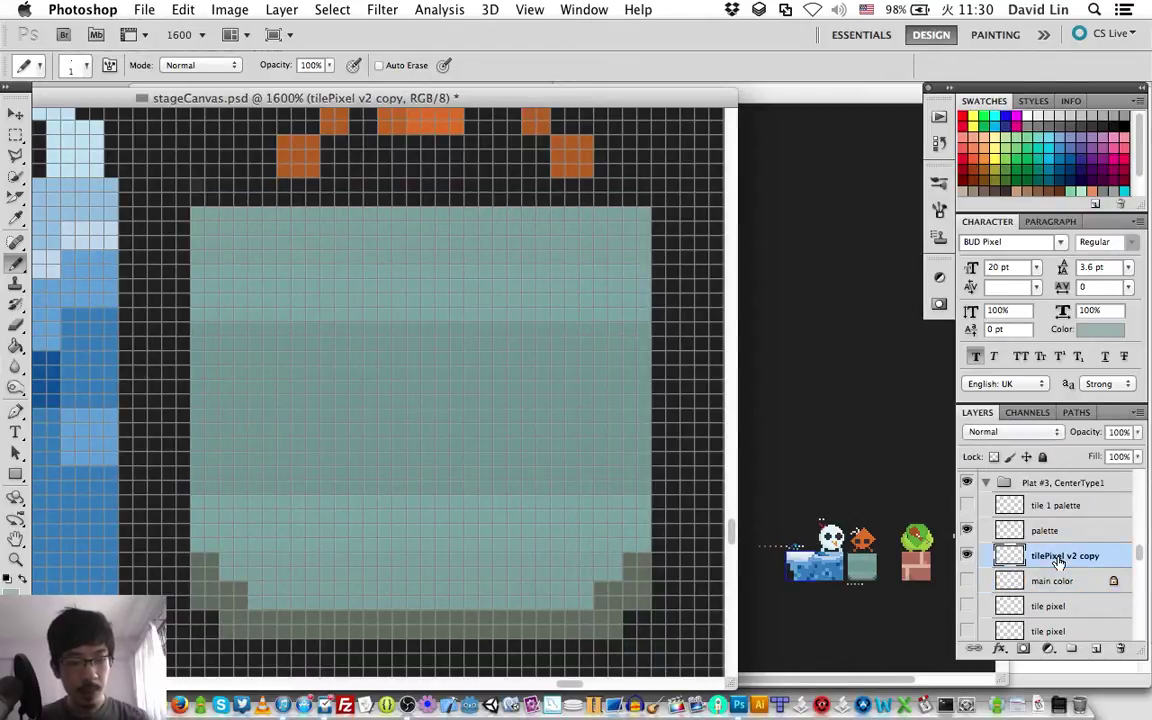
Step: Draw the light grey-blue row across the tile's top and save the document
click(197, 185)
shift+click(641, 190)
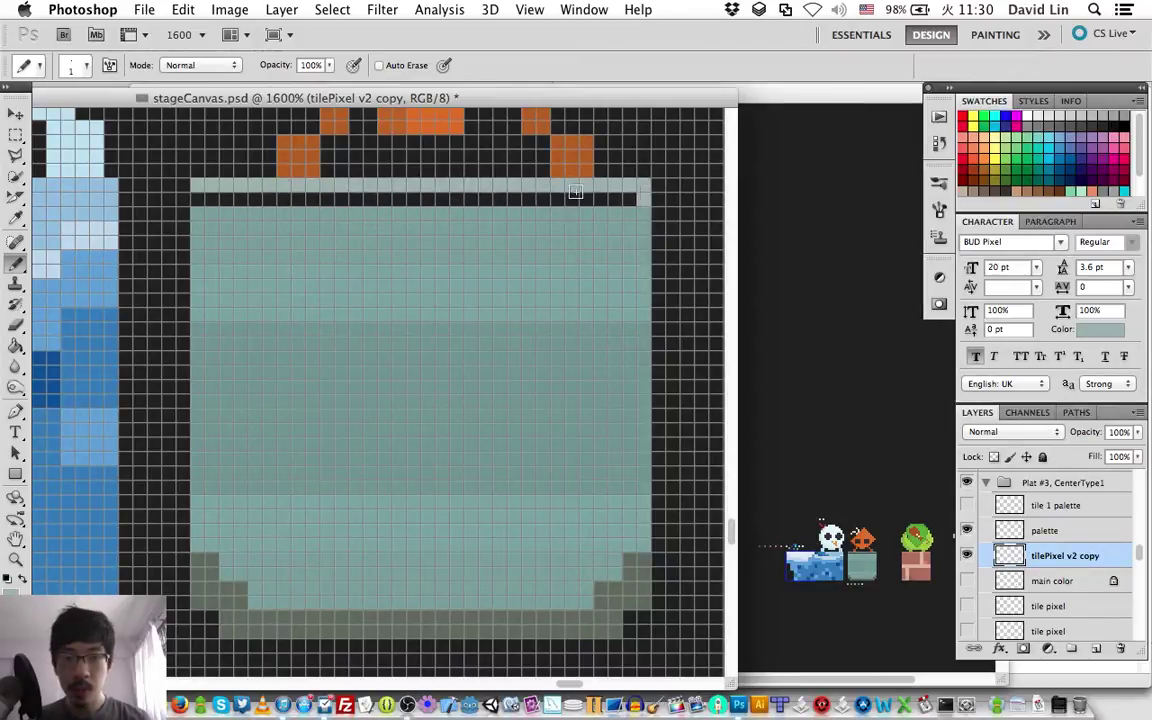
shift+click(199, 198)
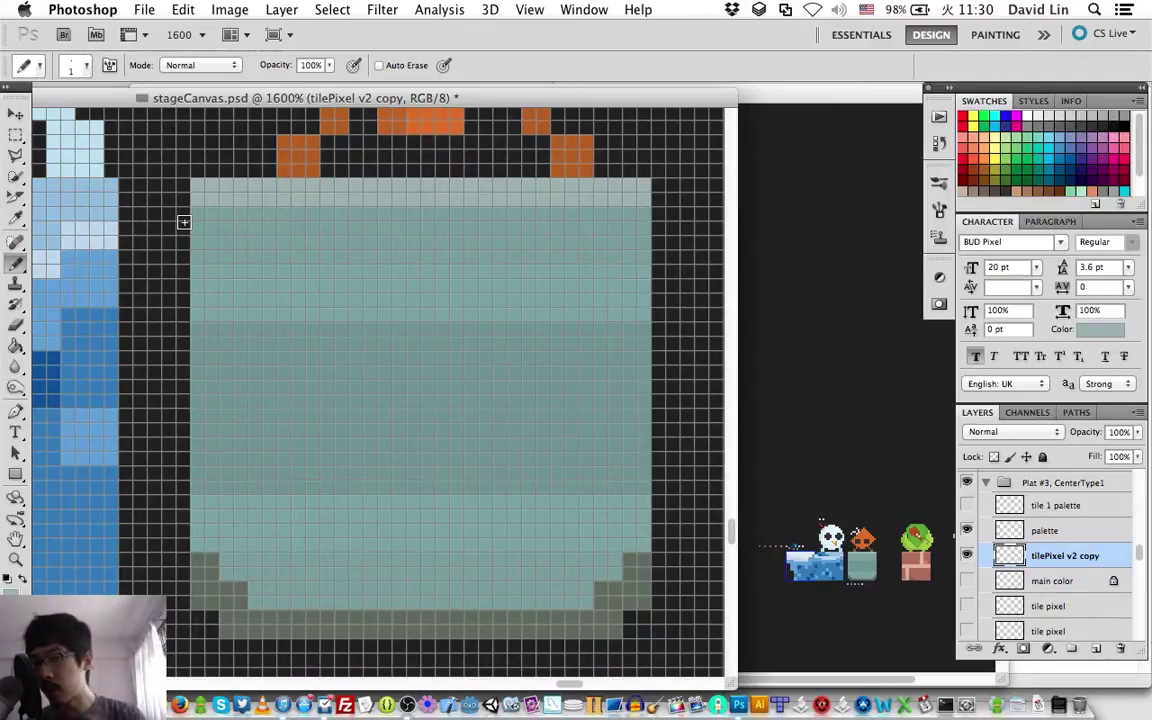
key(super+s)
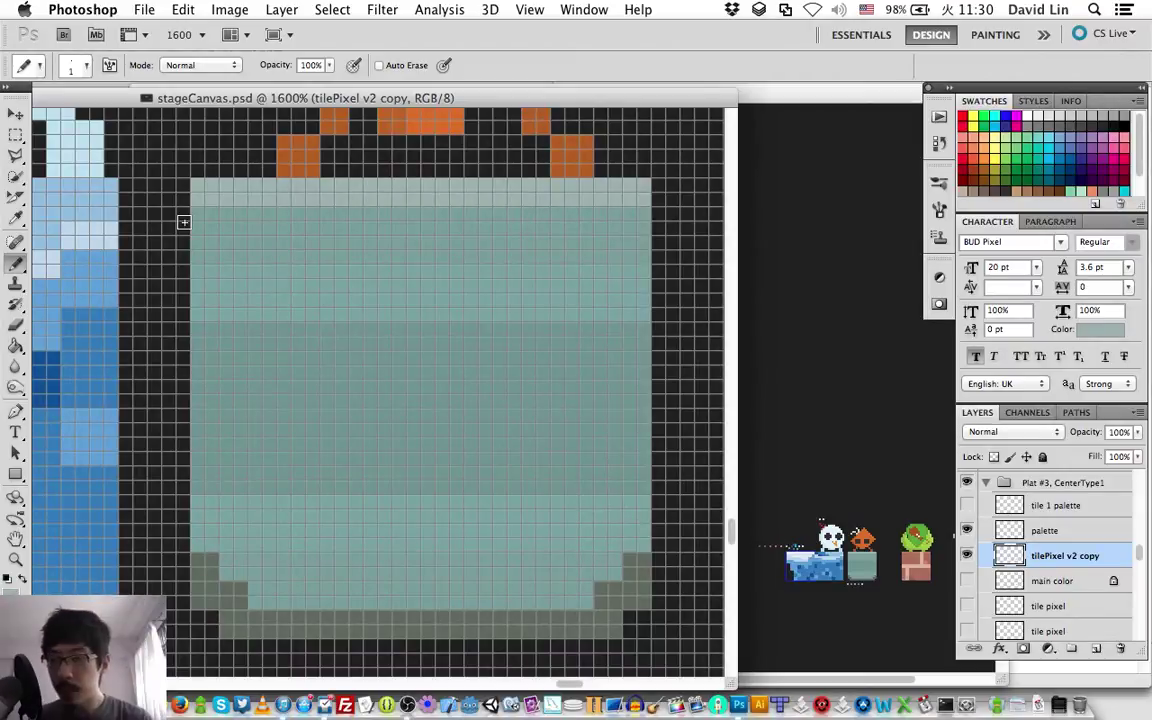
scroll(184, 221, left, 5)
scroll(184, 221, down, 1)
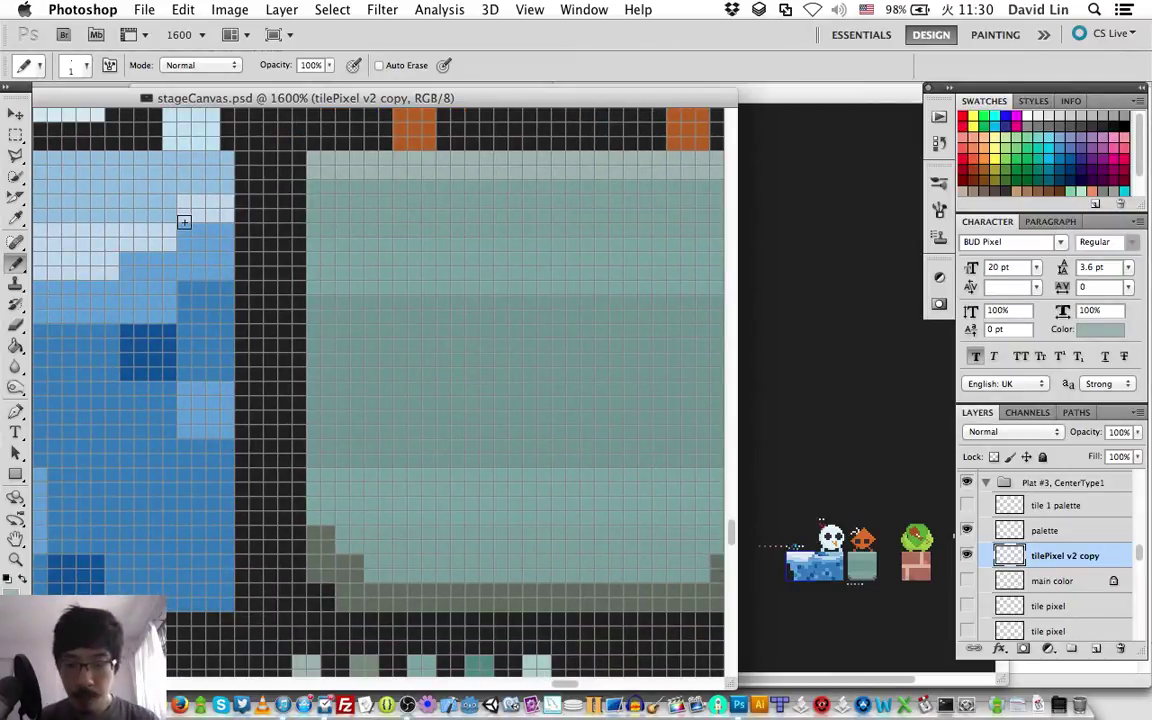
scroll(184, 221, left, 12)
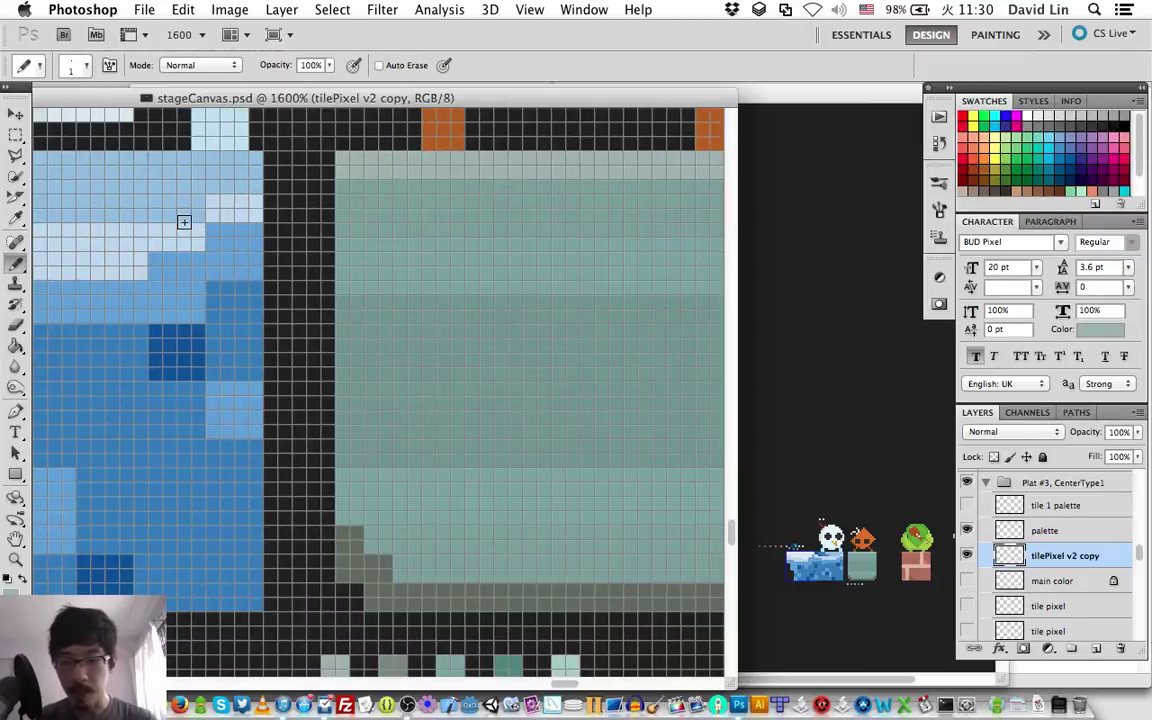
scroll(184, 221, down, 2)
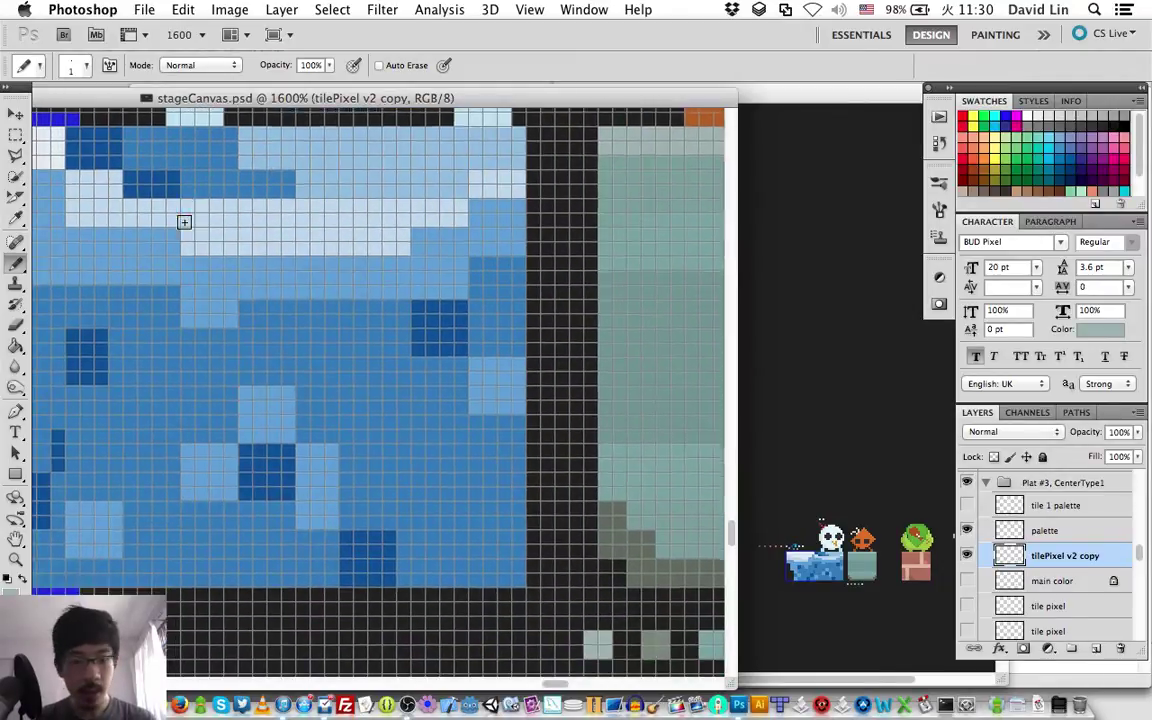
scroll(184, 221, right, 6)
scroll(184, 221, up, 2)
scroll(184, 221, right, 6)
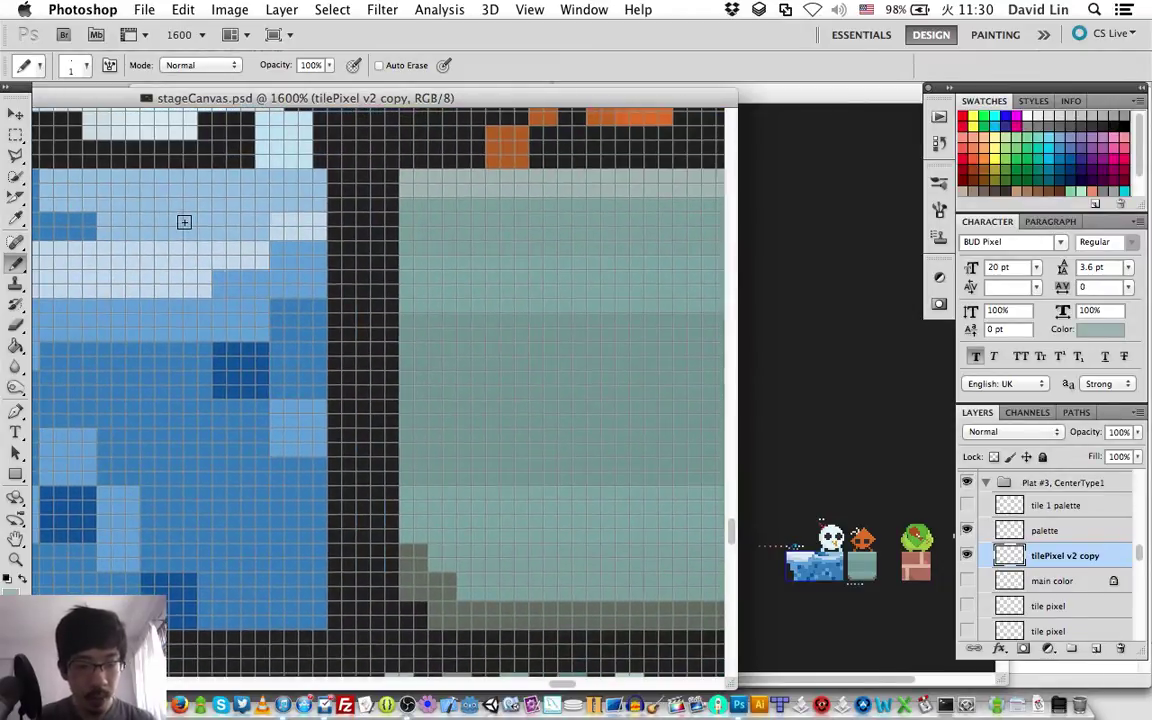
scroll(184, 221, down, 2)
scroll(184, 221, right, 4)
scroll(184, 221, up, 2)
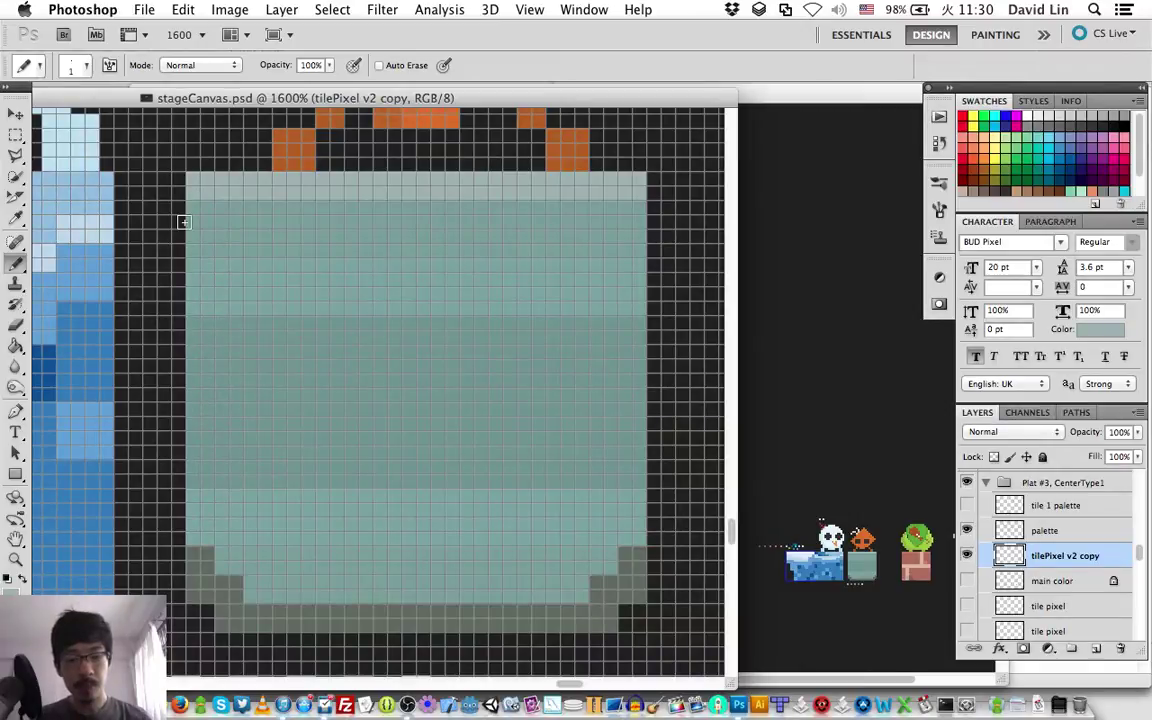
Step: Sketch a darker teal block with two columns and a top edge right of centre, undoing the last stroke
alt+click(499, 275)
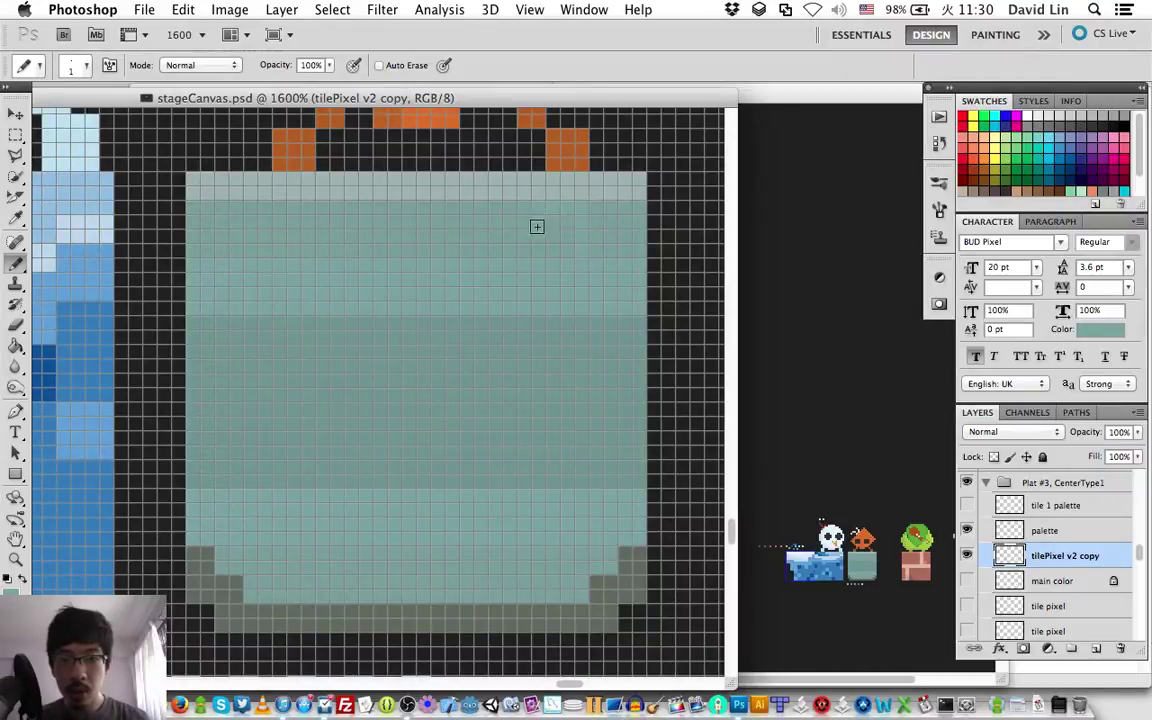
click(560, 233)
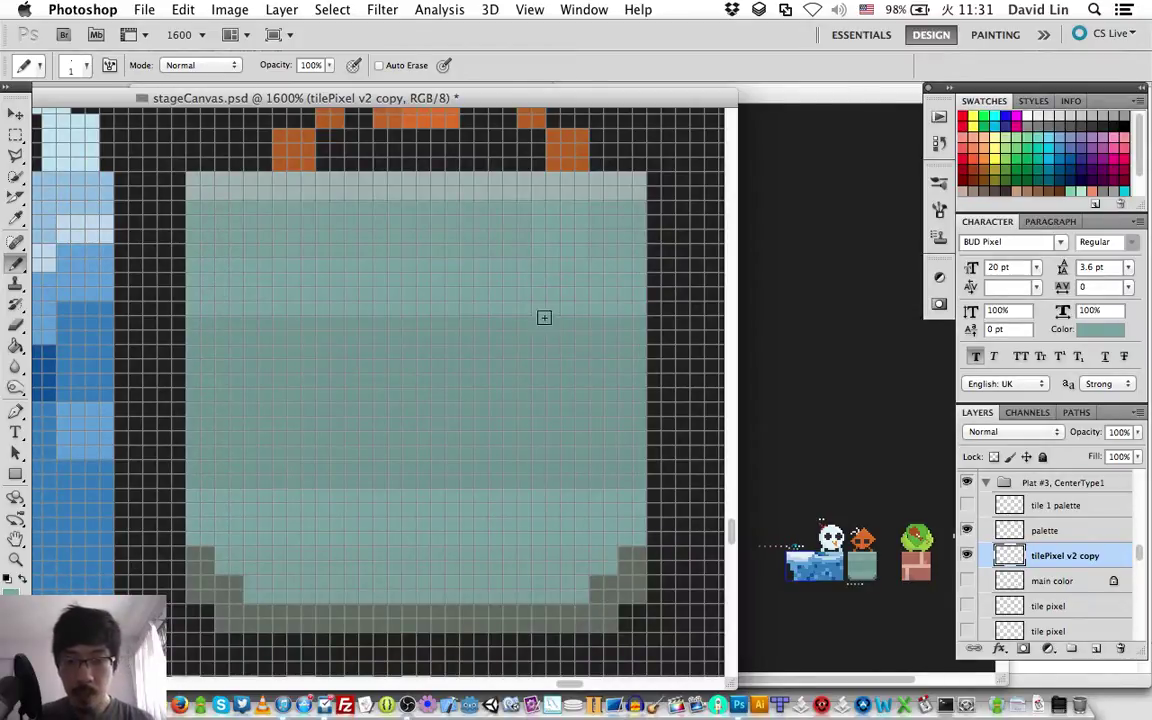
alt+click(505, 324)
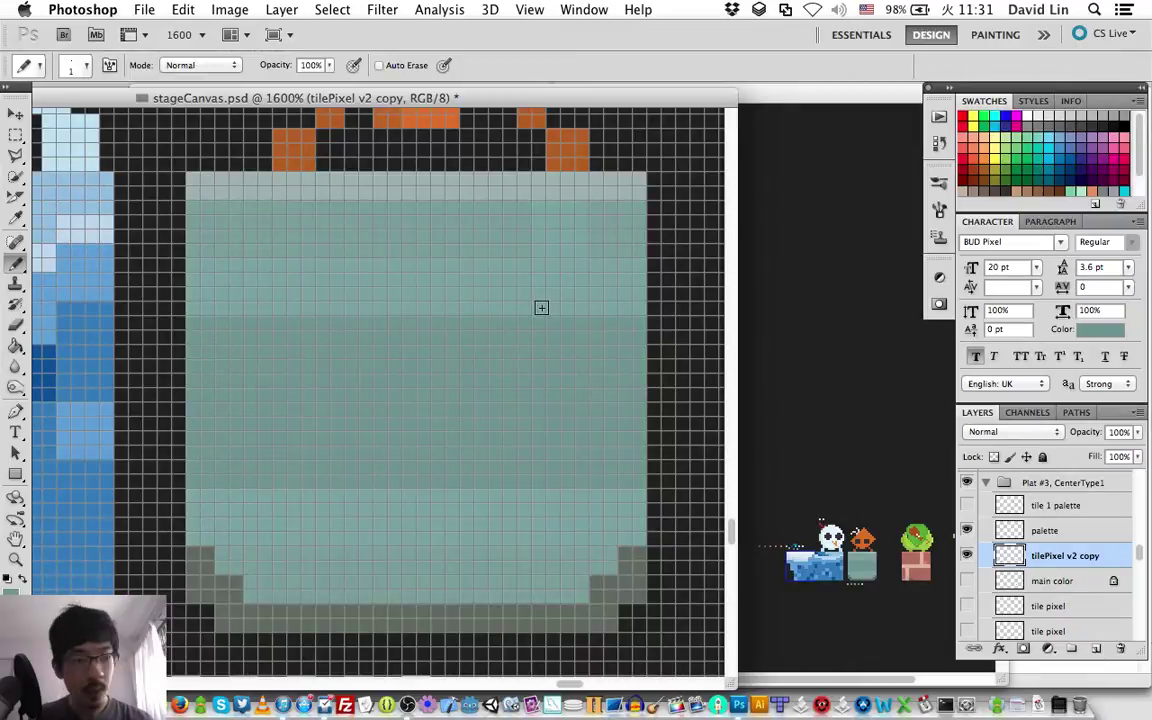
shift+click(537, 206)
shift+click(586, 207)
shift+click(581, 285)
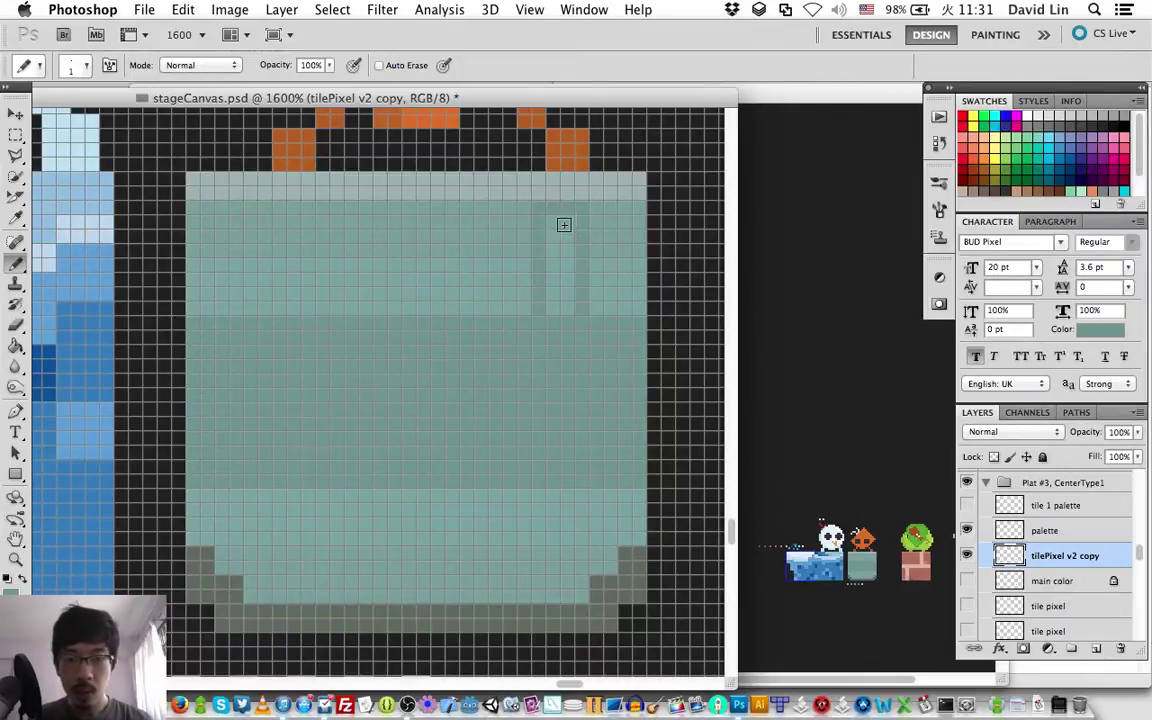
drag(565, 307, 540, 267)
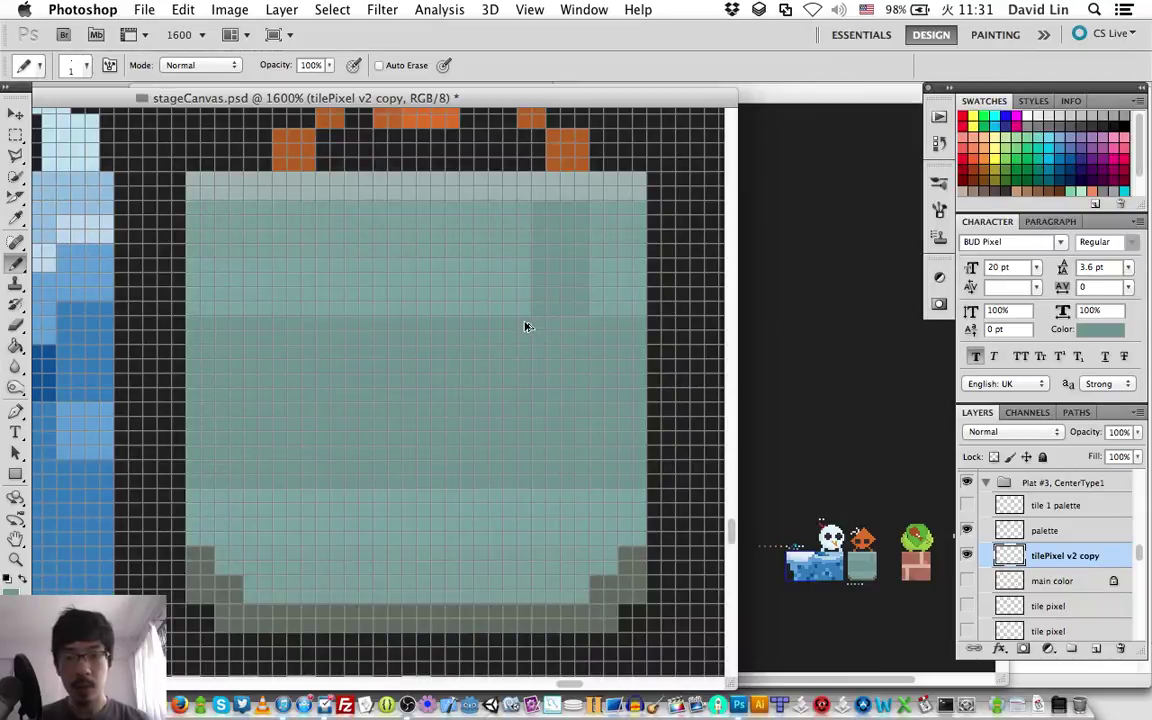
key(super+z)
Step: Set the drawing colour to grey-teal #8c9d9c
key(i)
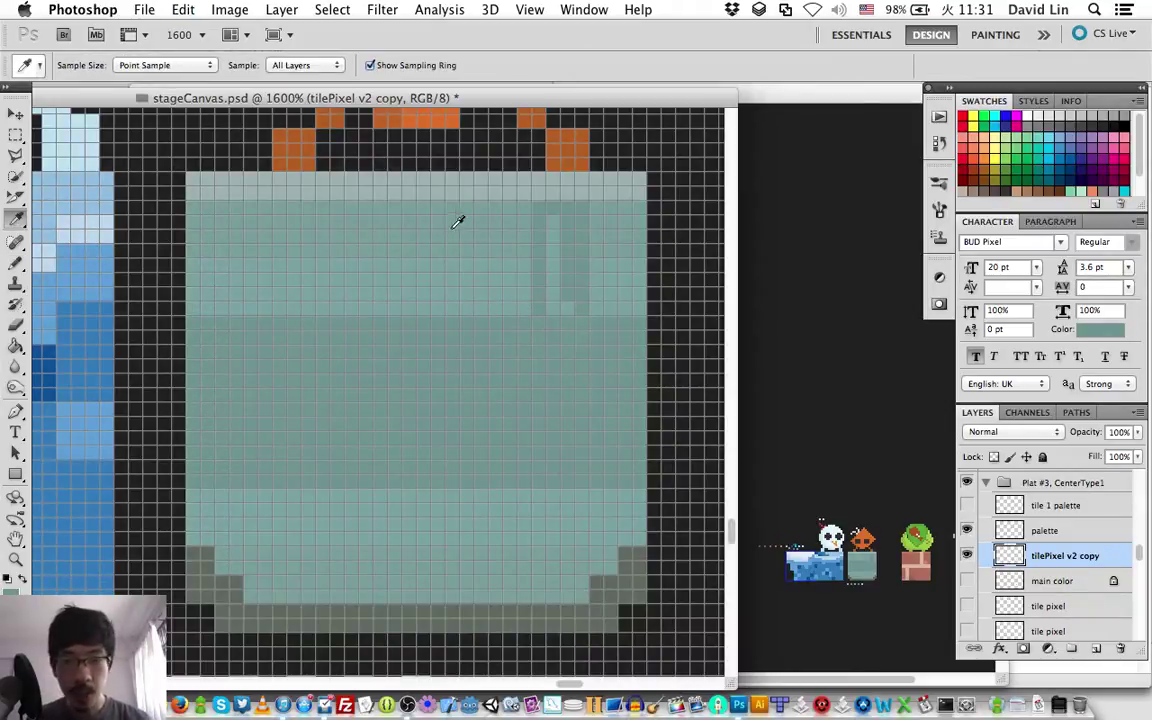
click(436, 190)
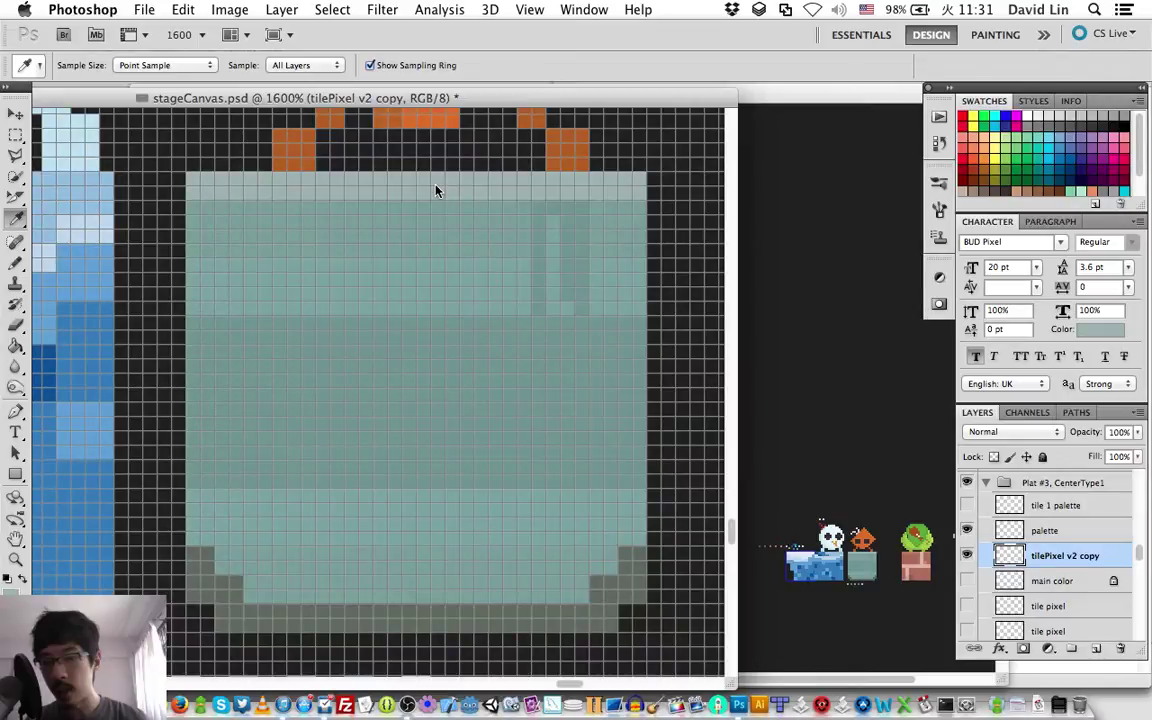
click(661, 408)
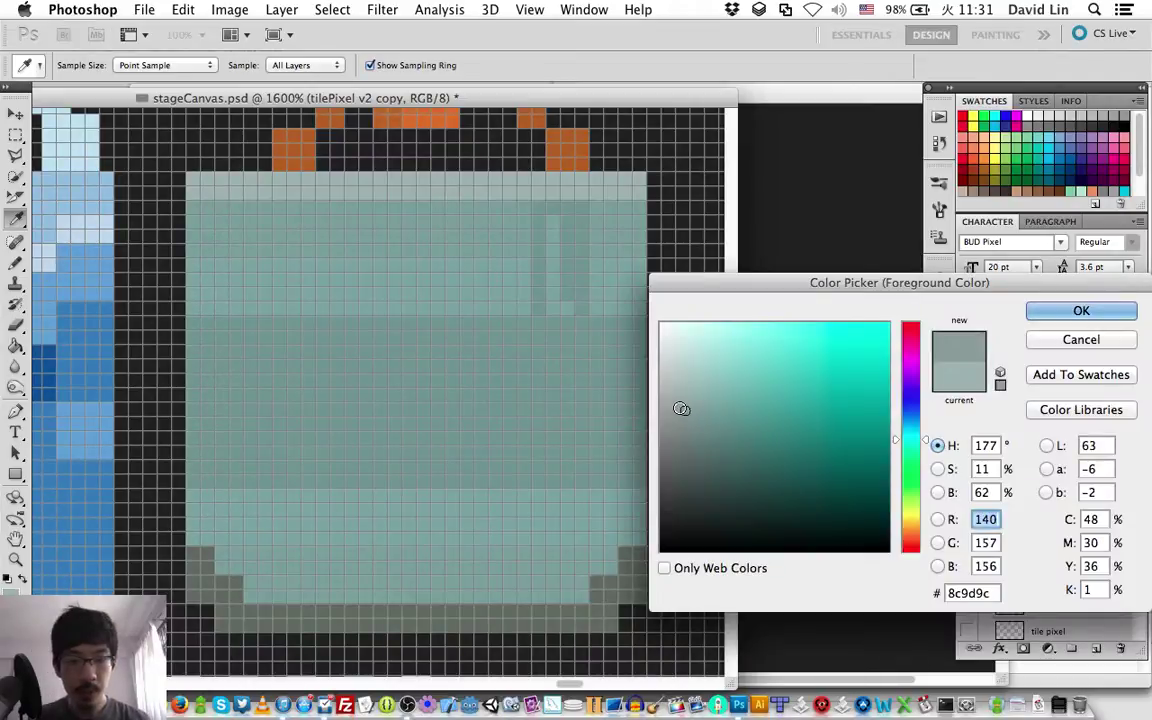
key(Return)
key(b)
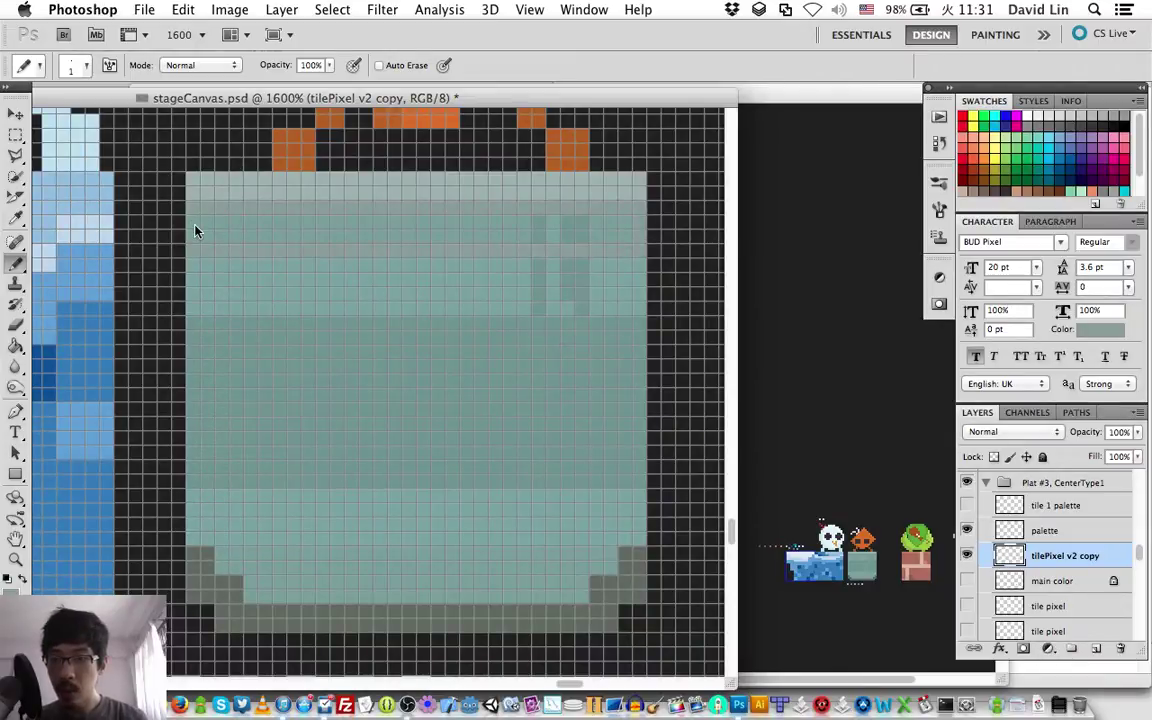
Step: Paint a grey pixel on the bottom-left steps and undo the faint darker block marks
click(228, 560)
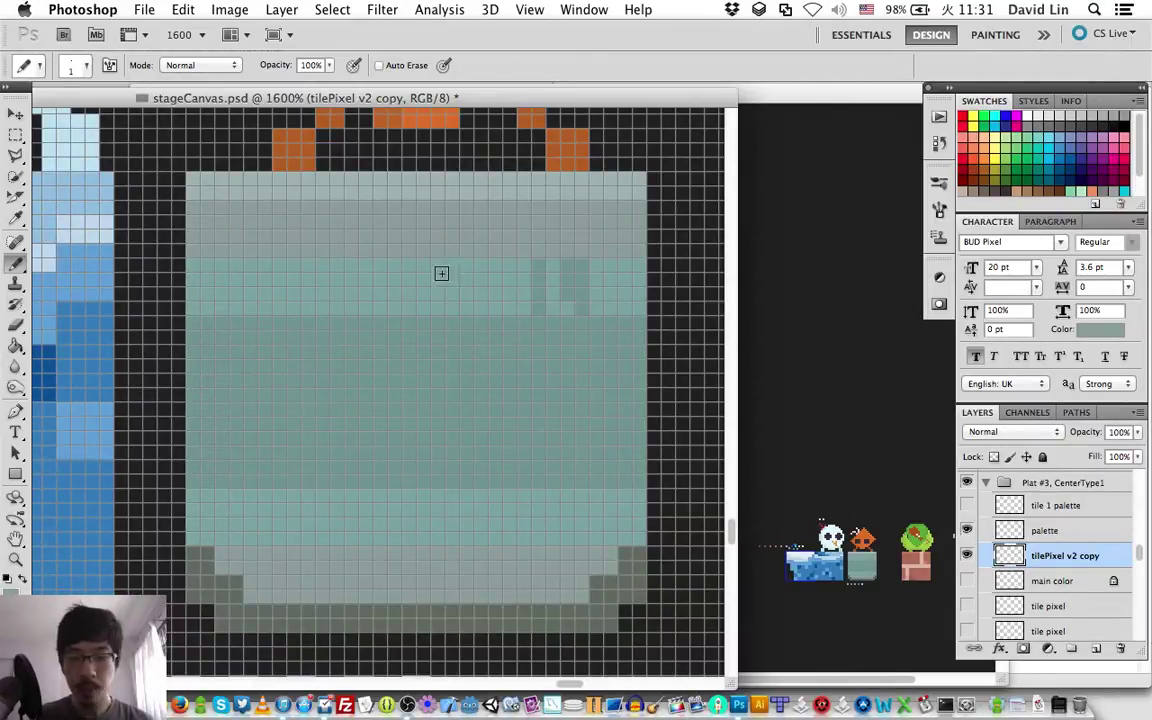
key(ctrl+z)
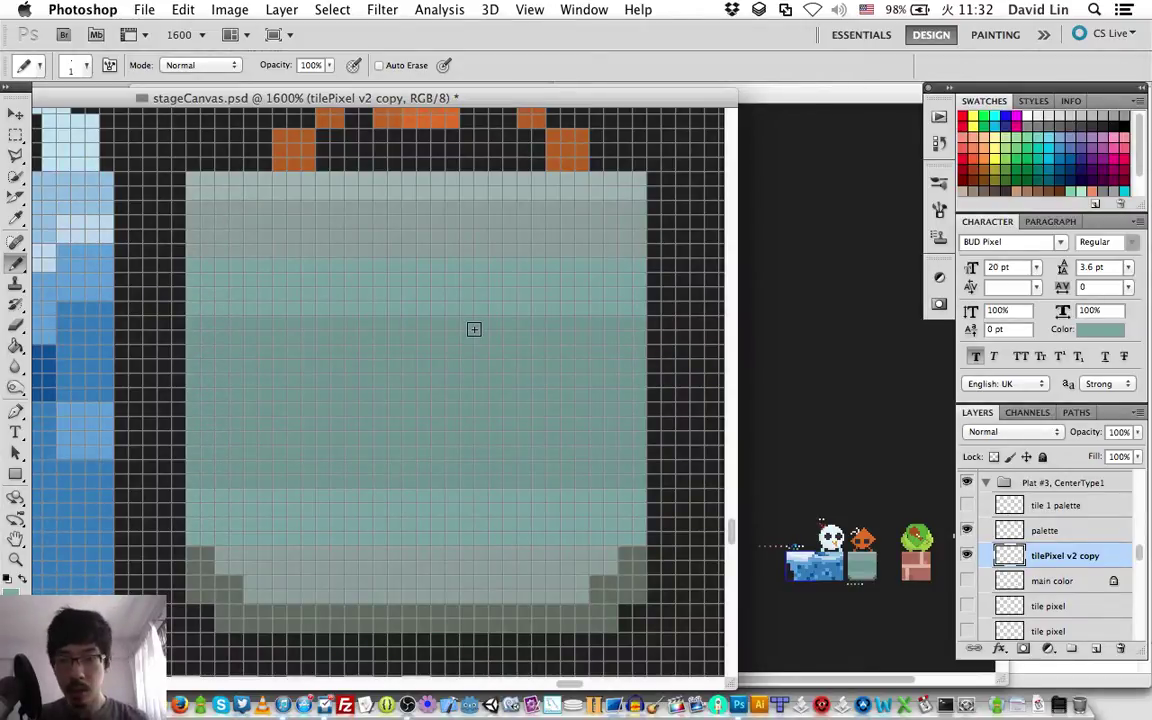
key(i)
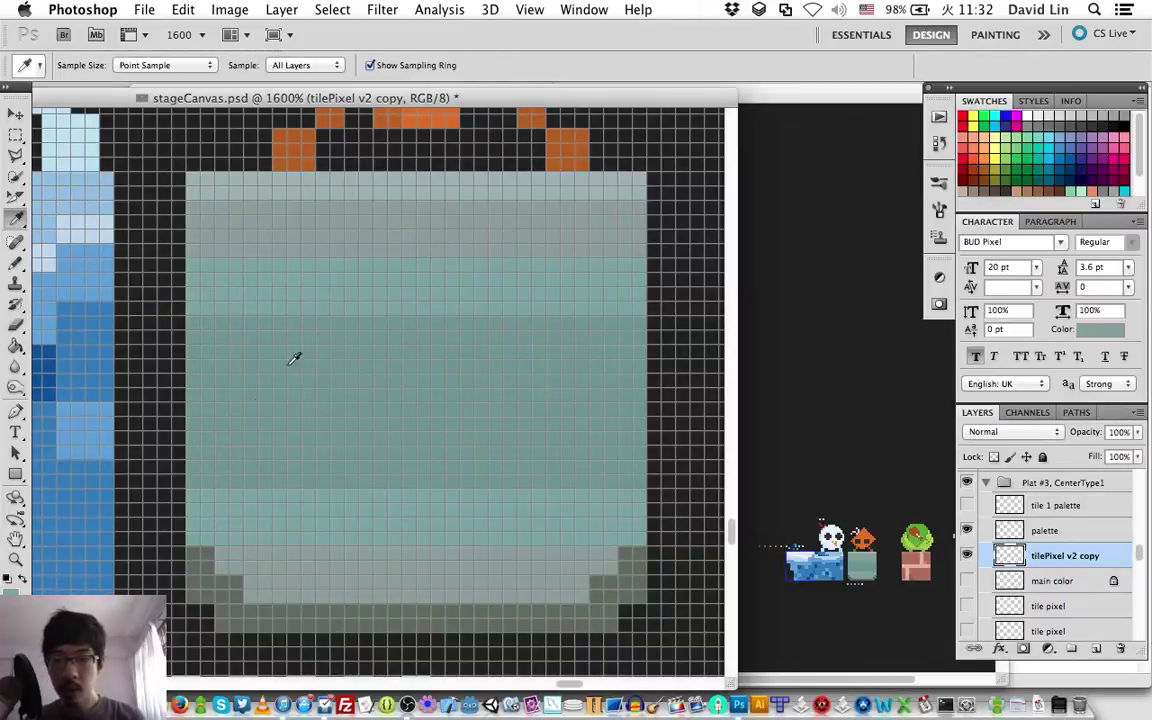
Step: Choose the darker grey-teal #7a8e8d as the drawing colour
click(10, 583)
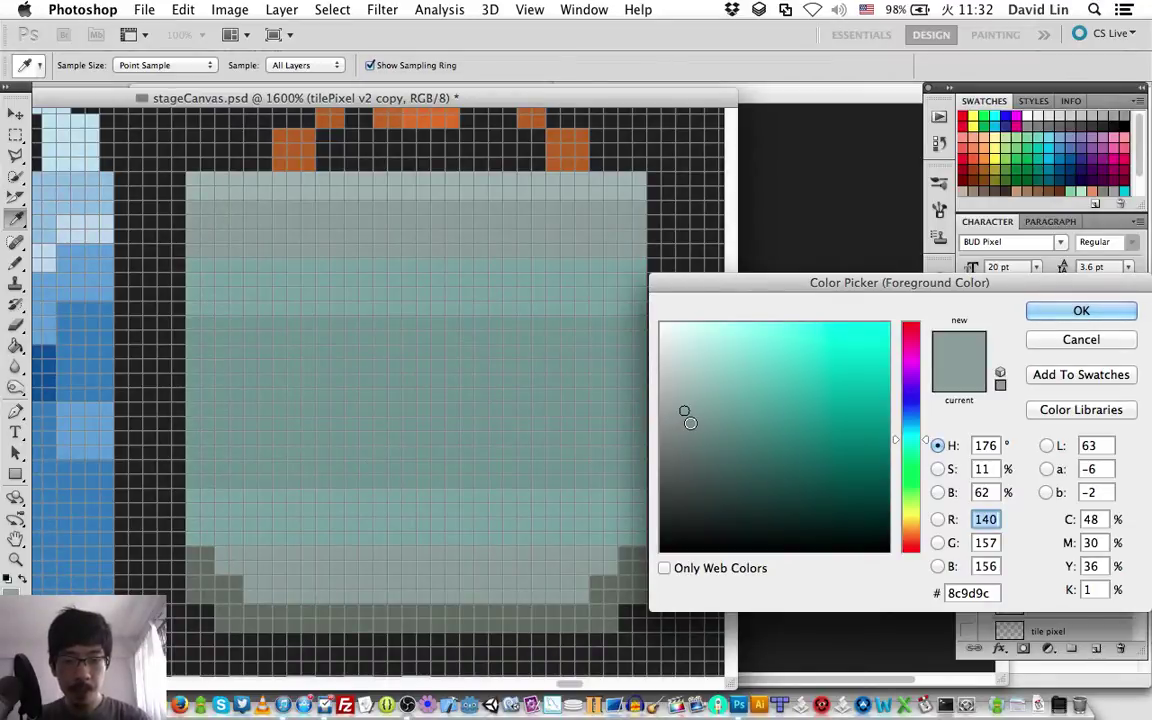
click(692, 423)
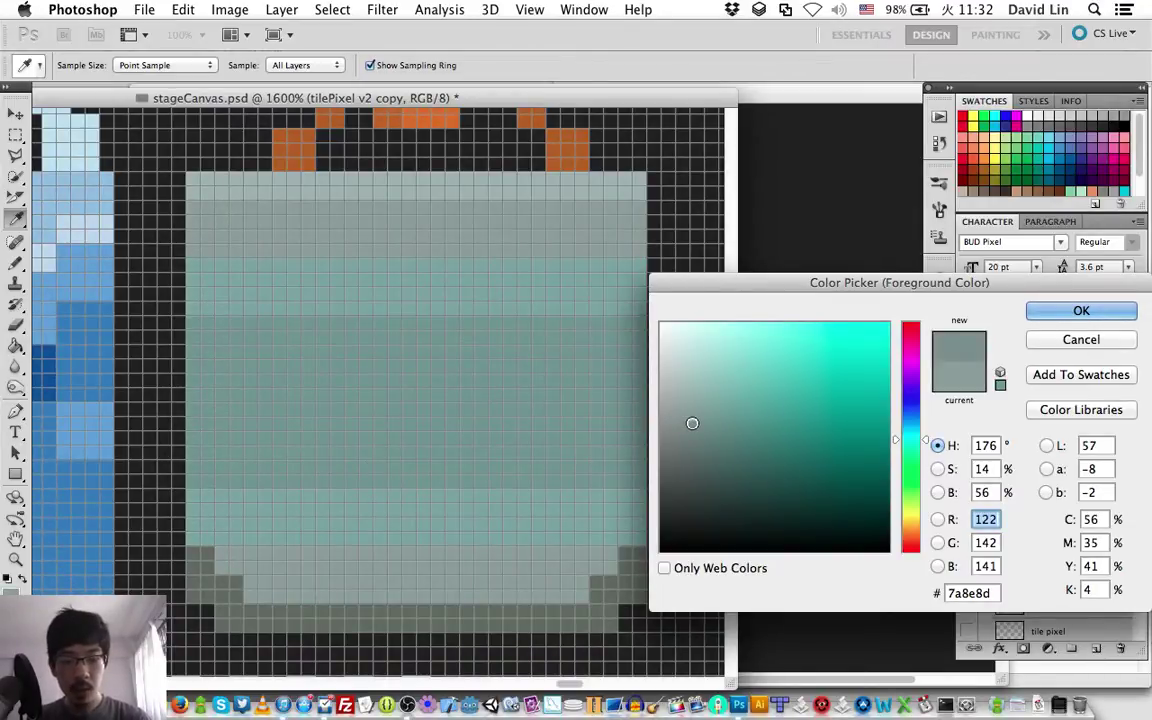
key(Return)
key(b)
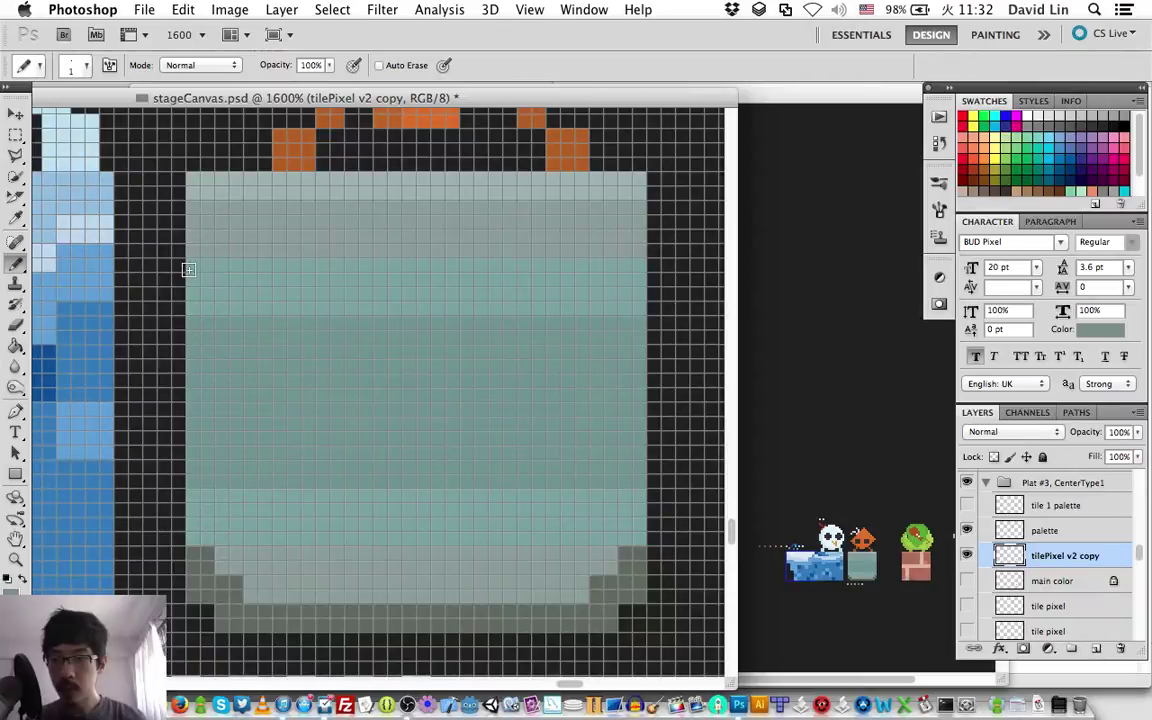
Step: Paint the darker band across the tile below the upper grey area and save
shift+click(638, 265)
shift+click(639, 305)
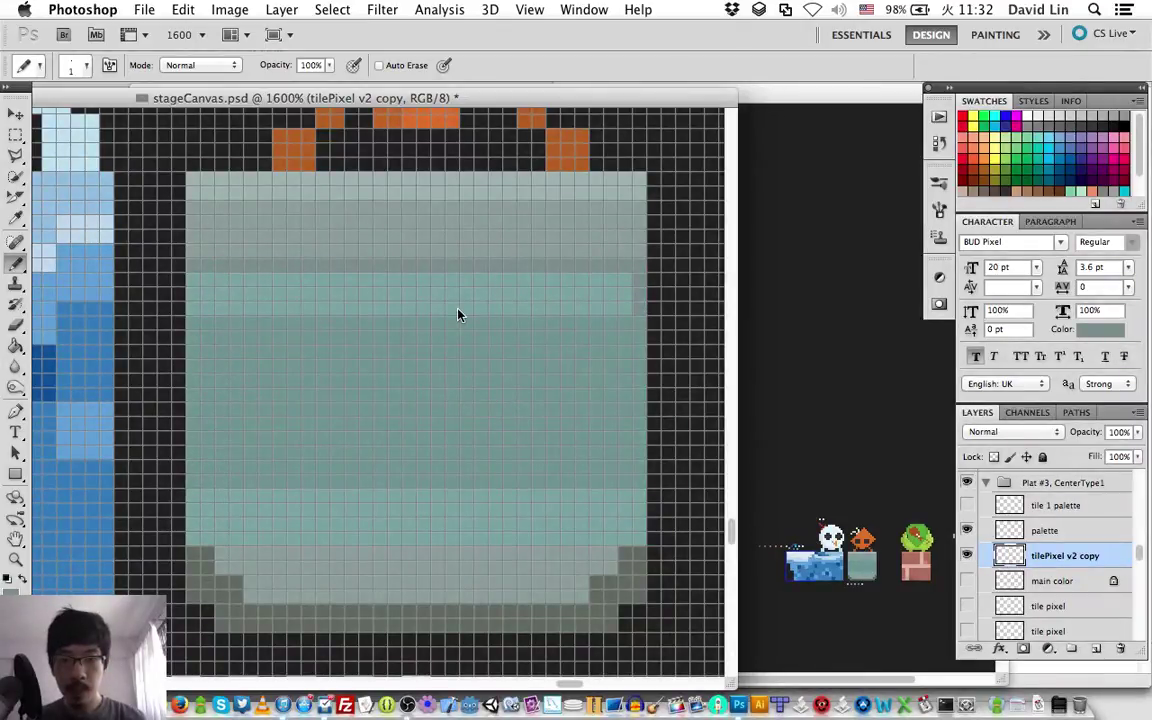
shift+click(193, 296)
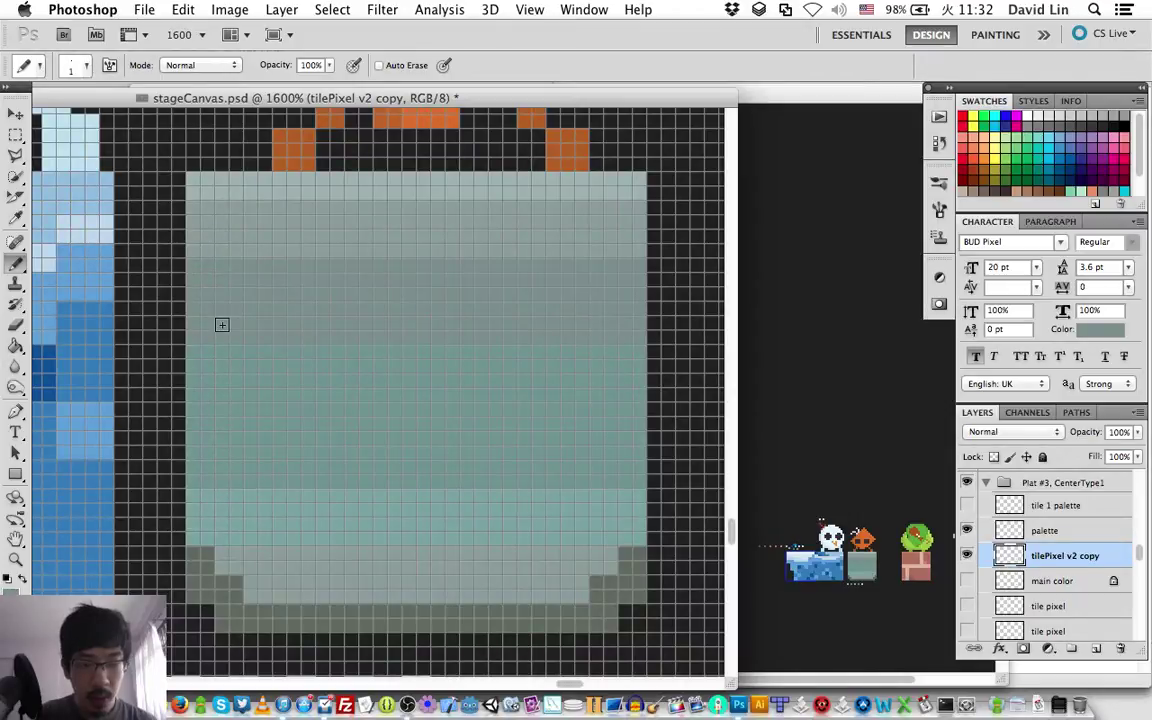
key(super+s)
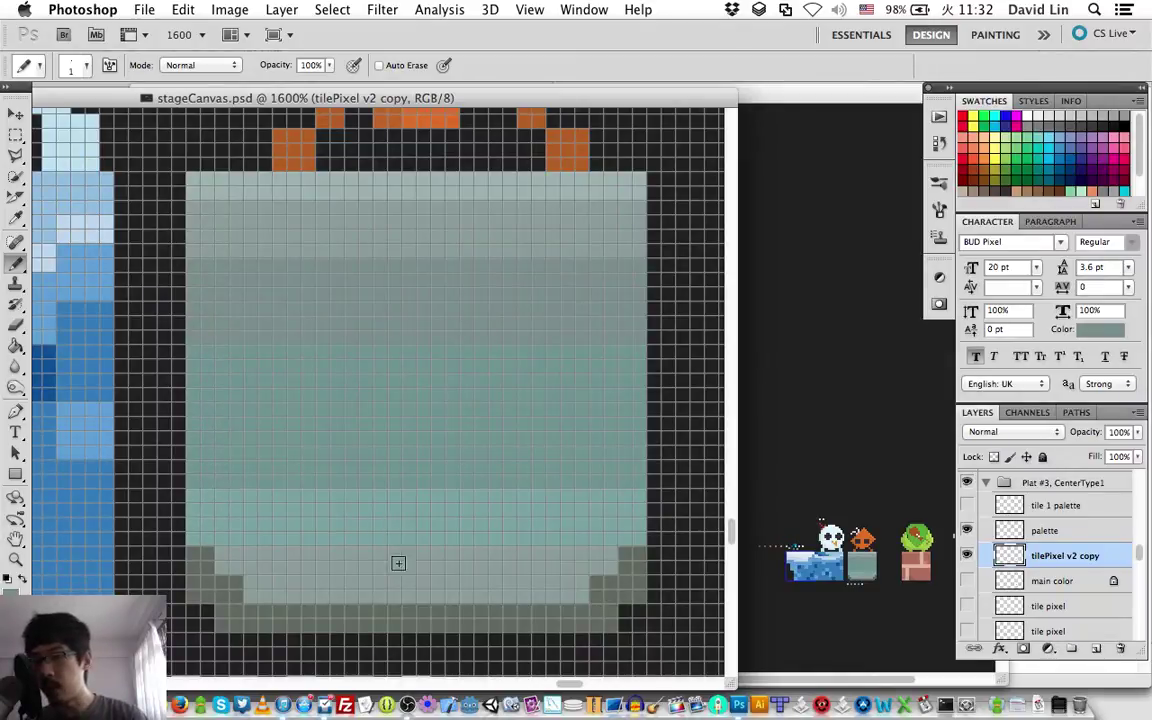
click(413, 694)
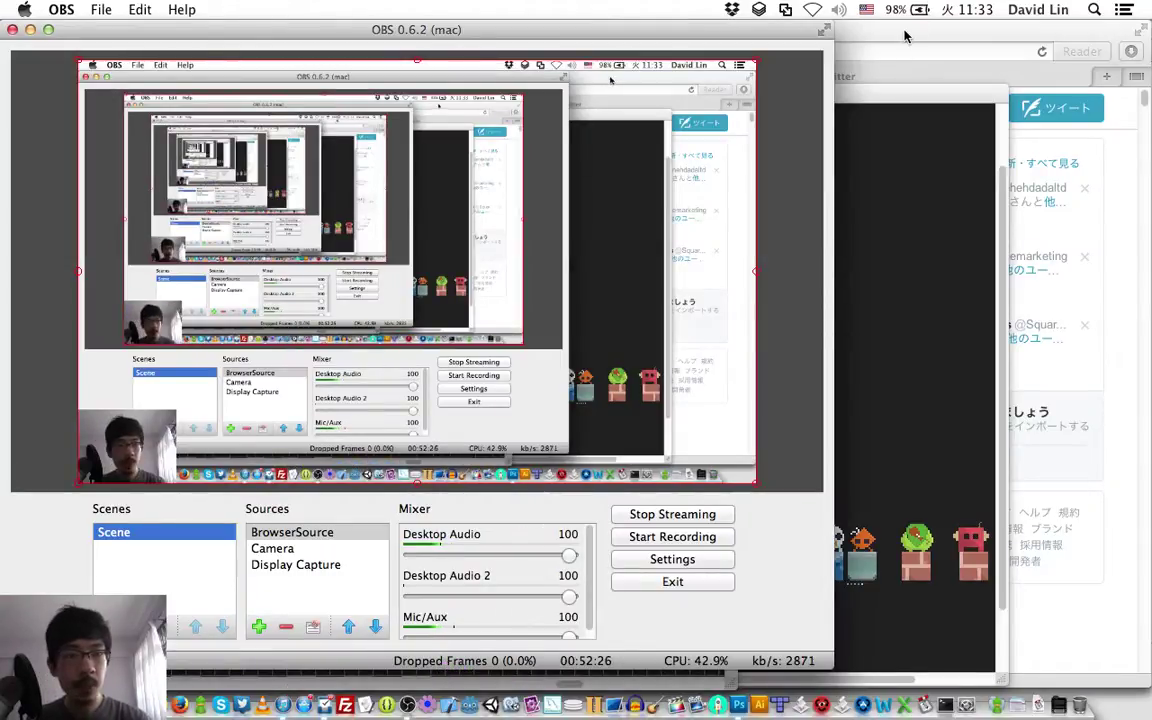
key(super+Tab)
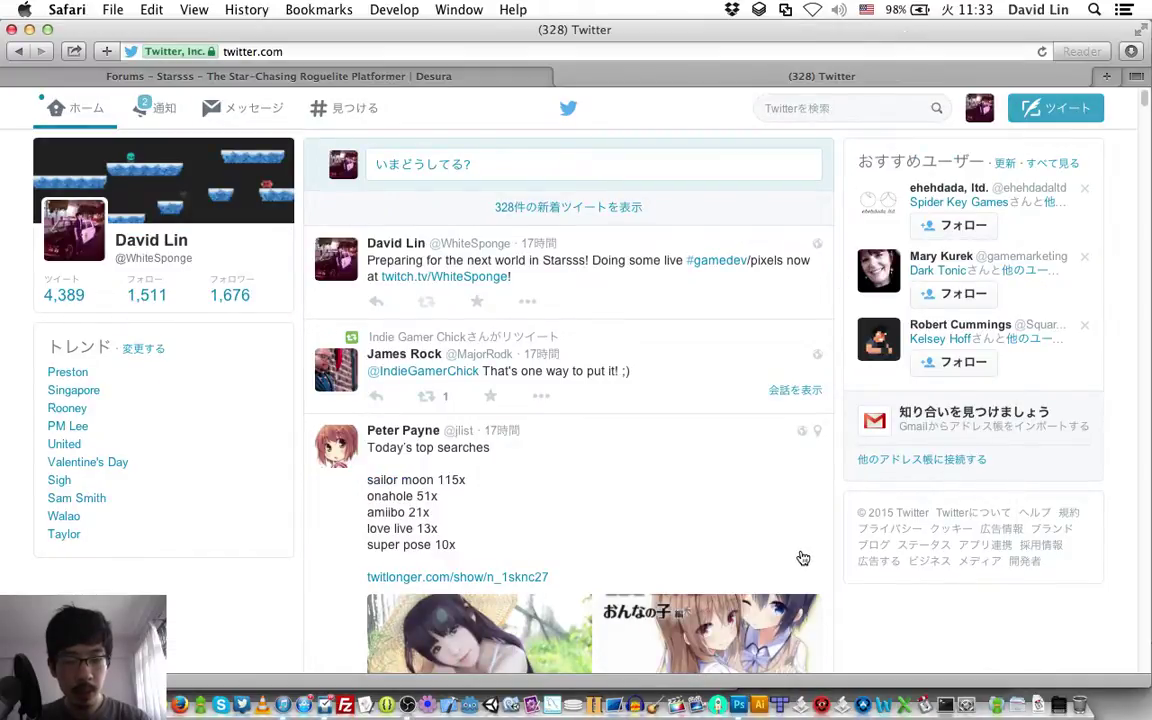
click(732, 688)
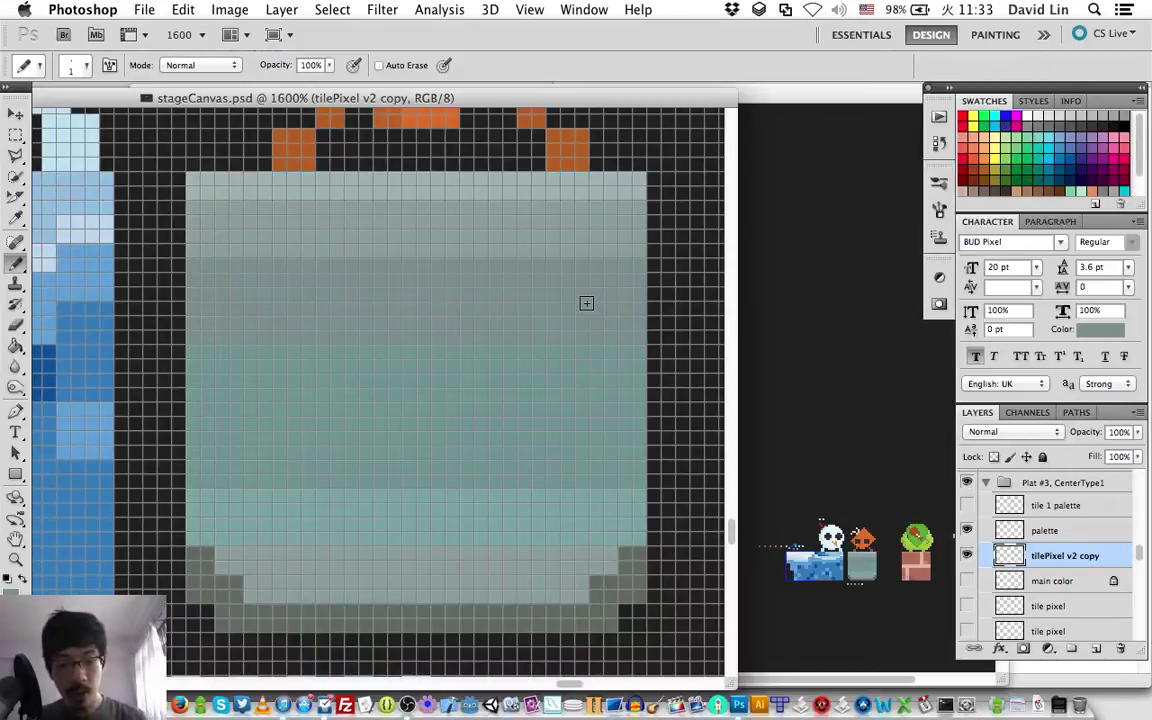
Step: Sample the light grey and pencil two adjacent light grey blocks into the tile centre
key(i)
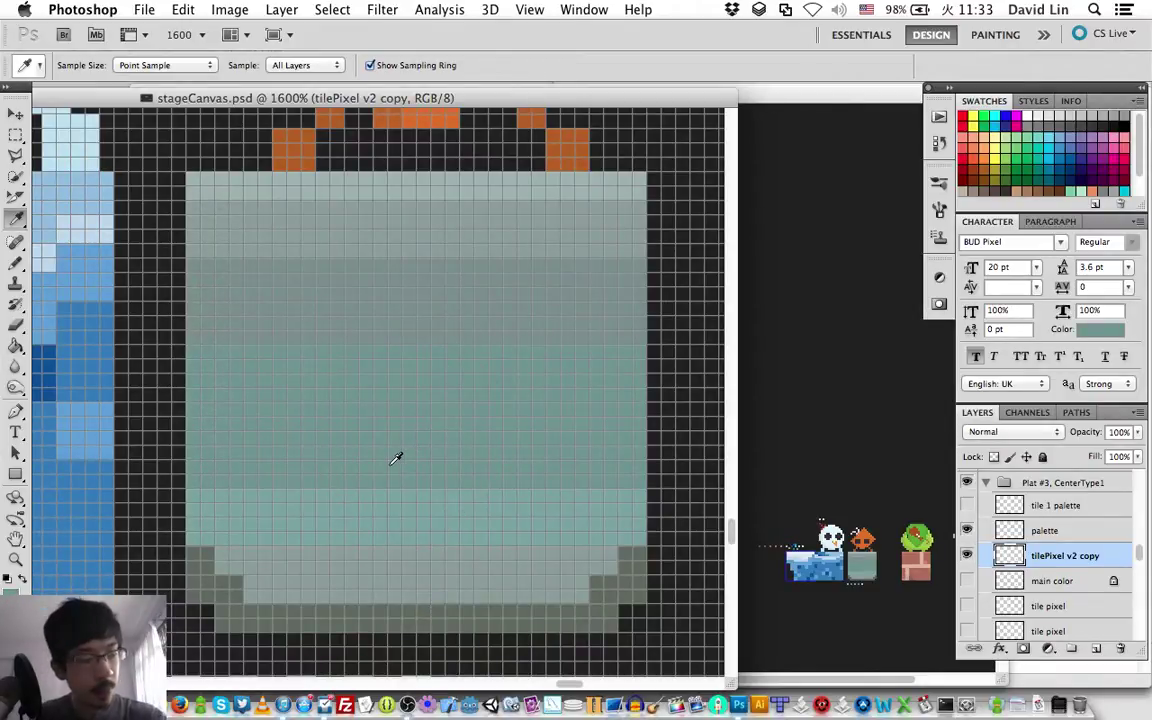
click(374, 204)
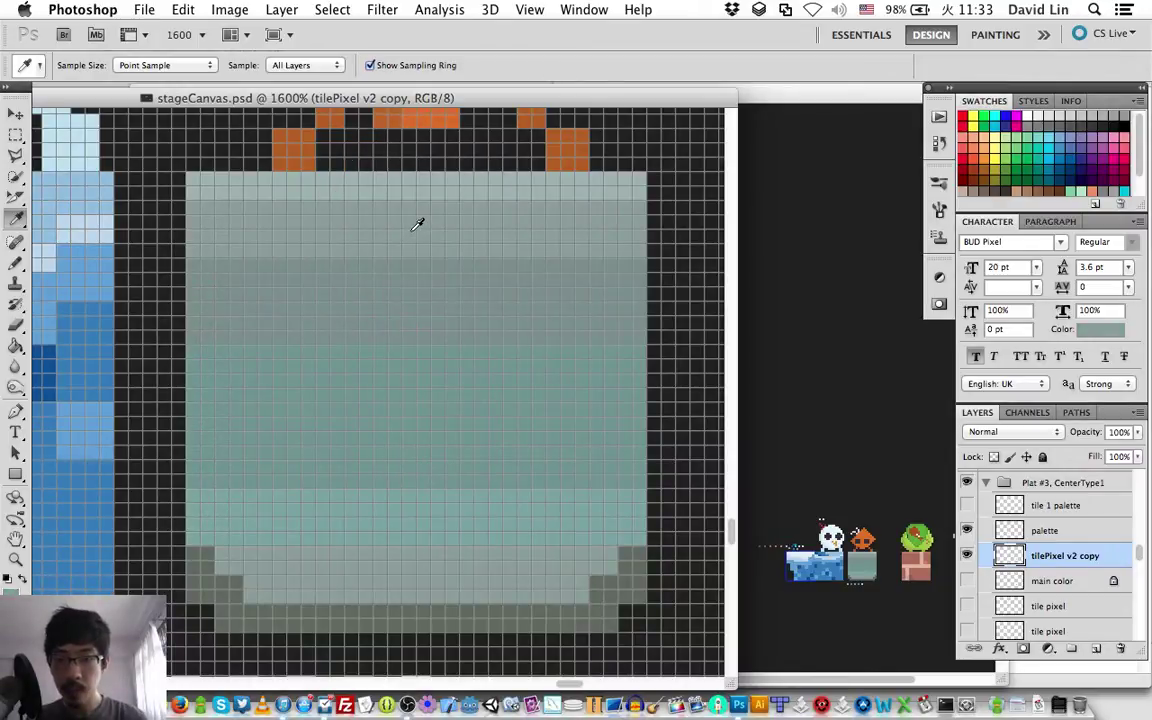
key(b)
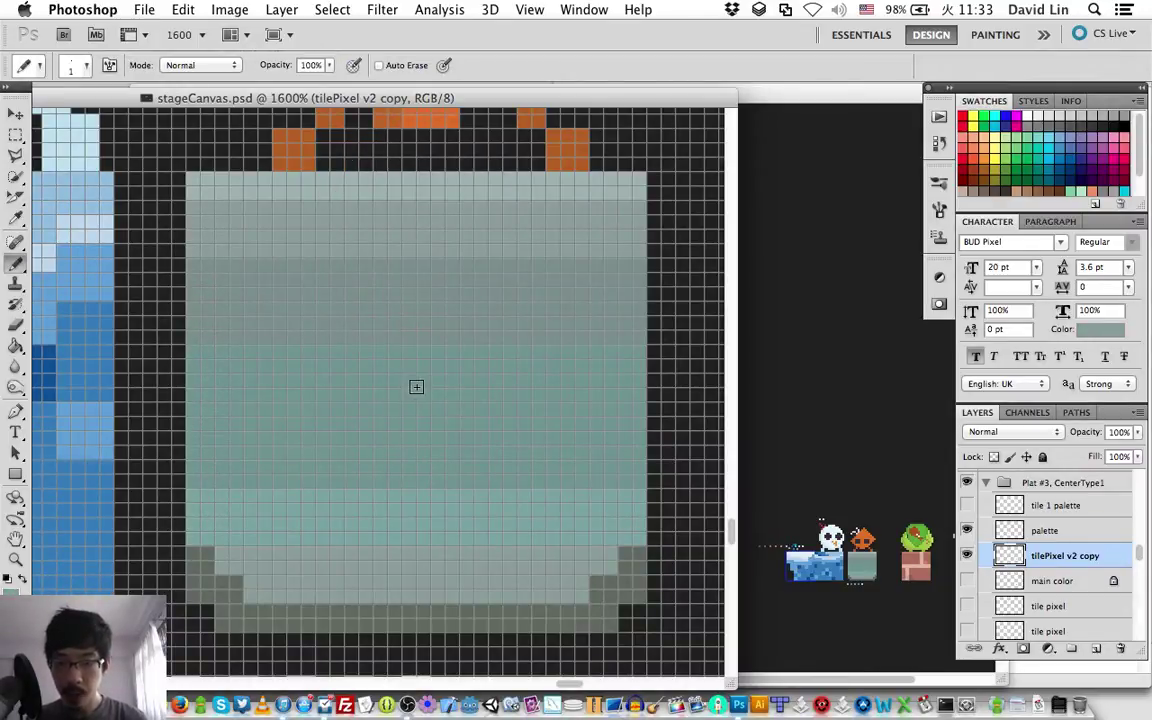
mouse_move(421, 387)
mouse_down()
mouse_move(399, 388)
mouse_move(422, 383)
mouse_move(401, 406)
mouse_move(429, 404)
mouse_move(434, 385)
mouse_move(398, 368)
mouse_move(432, 362)
mouse_move(406, 398)
mouse_move(424, 409)
mouse_move(350, 424)
mouse_move(334, 463)
mouse_move(368, 465)
mouse_move(365, 429)
mouse_move(372, 445)
mouse_up()
mouse_move(463, 425)
mouse_down()
mouse_move(452, 463)
mouse_move(483, 463)
mouse_move(483, 424)
mouse_move(483, 438)
mouse_up()
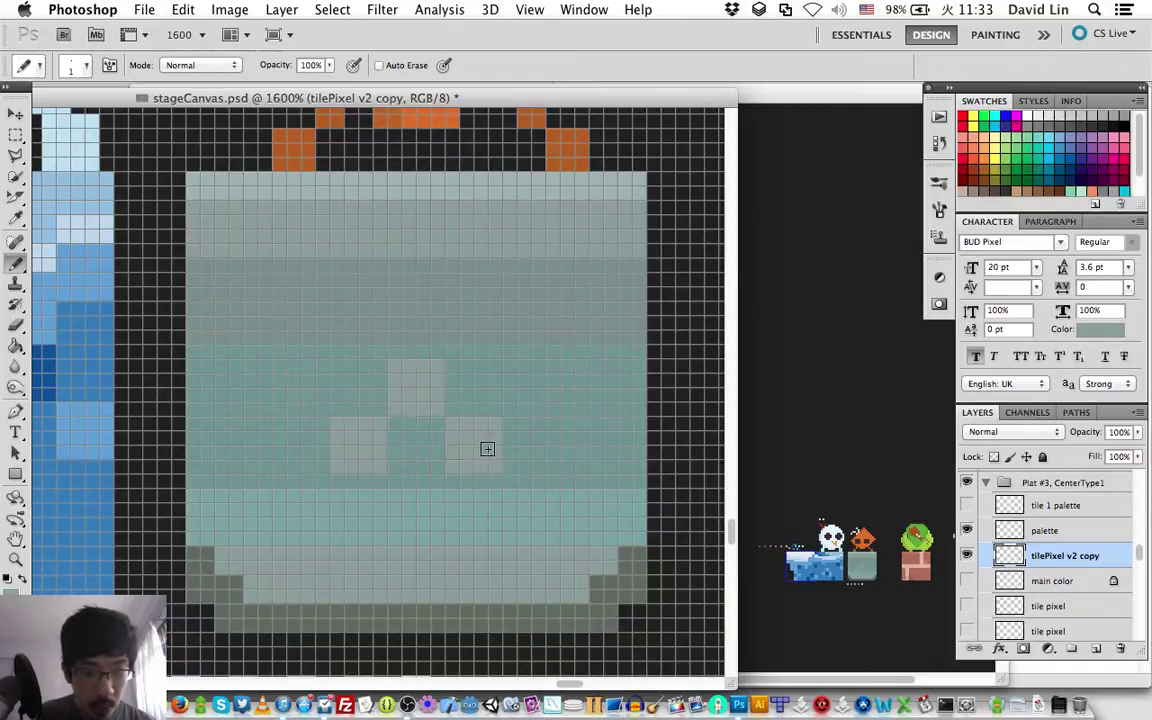
Step: Paint a dark grey block at the tile centre
key(i)
click(633, 556)
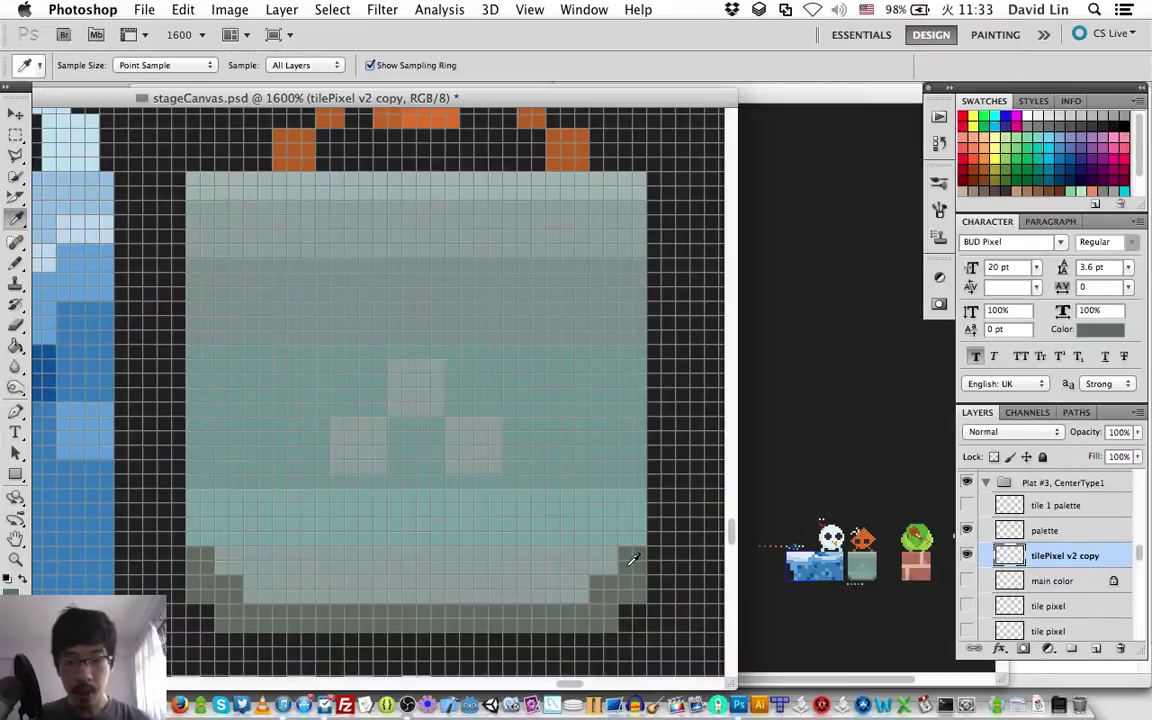
key(b)
mouse_move(395, 424)
mouse_down()
mouse_move(437, 437)
mouse_move(405, 466)
mouse_up()
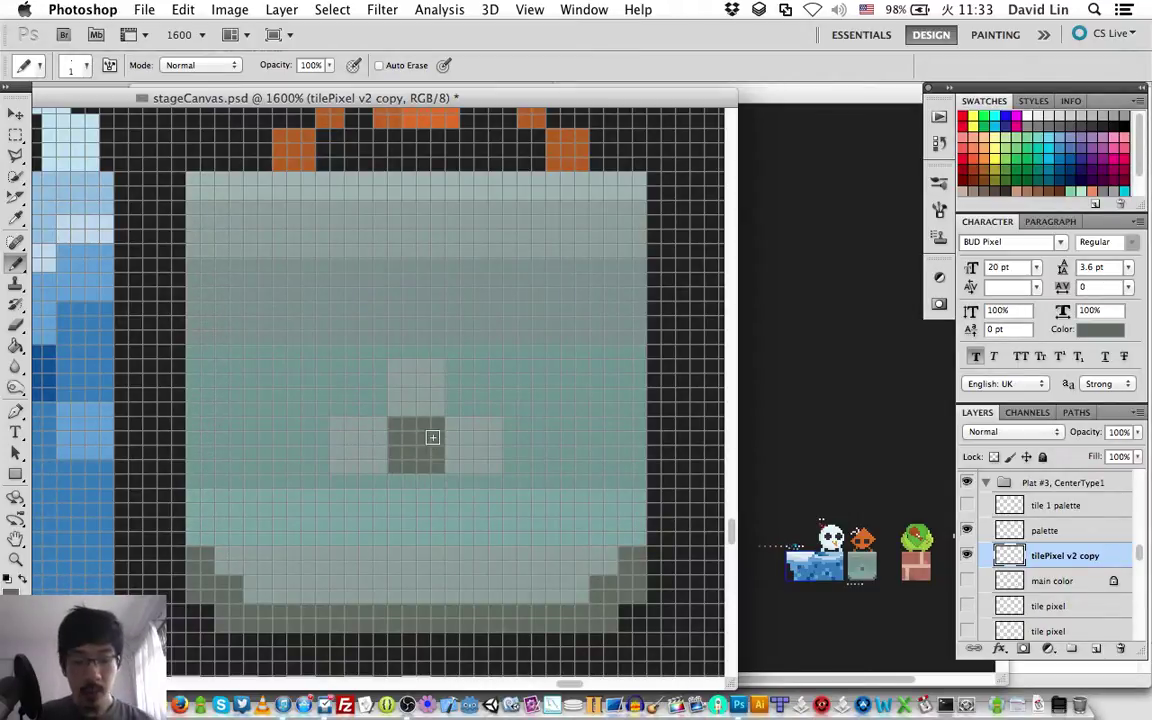
Step: Extend the light block up one row and add a dark grey row beneath the dark block
key(i)
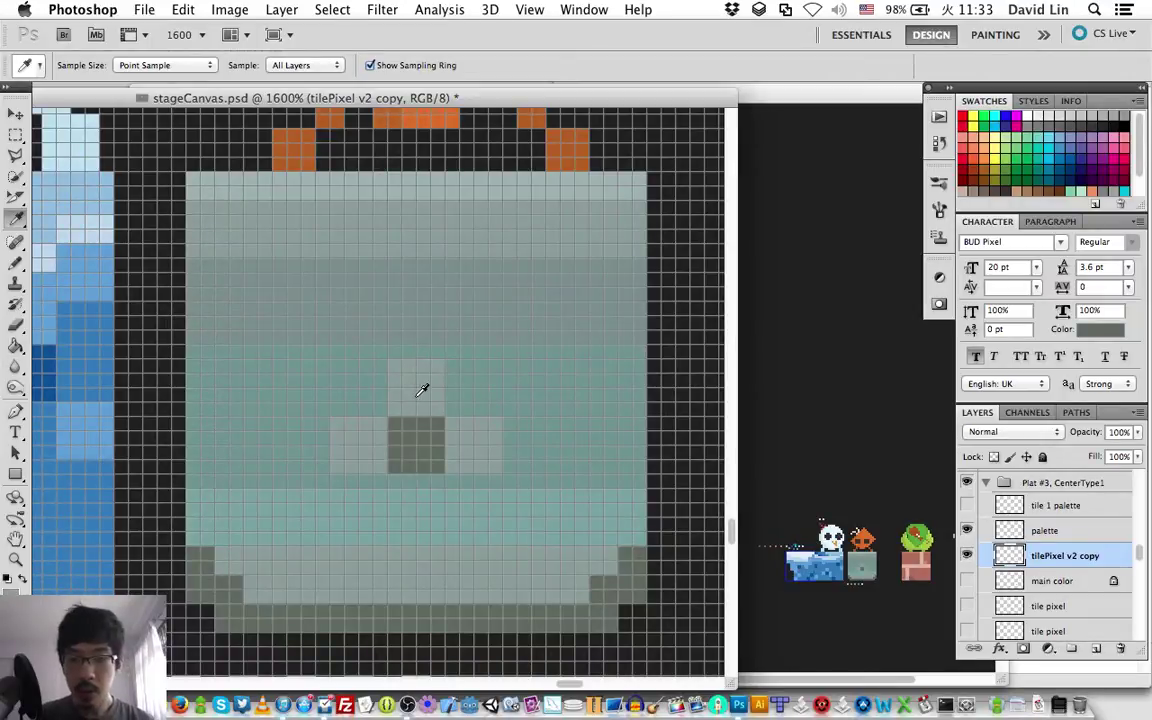
click(405, 343)
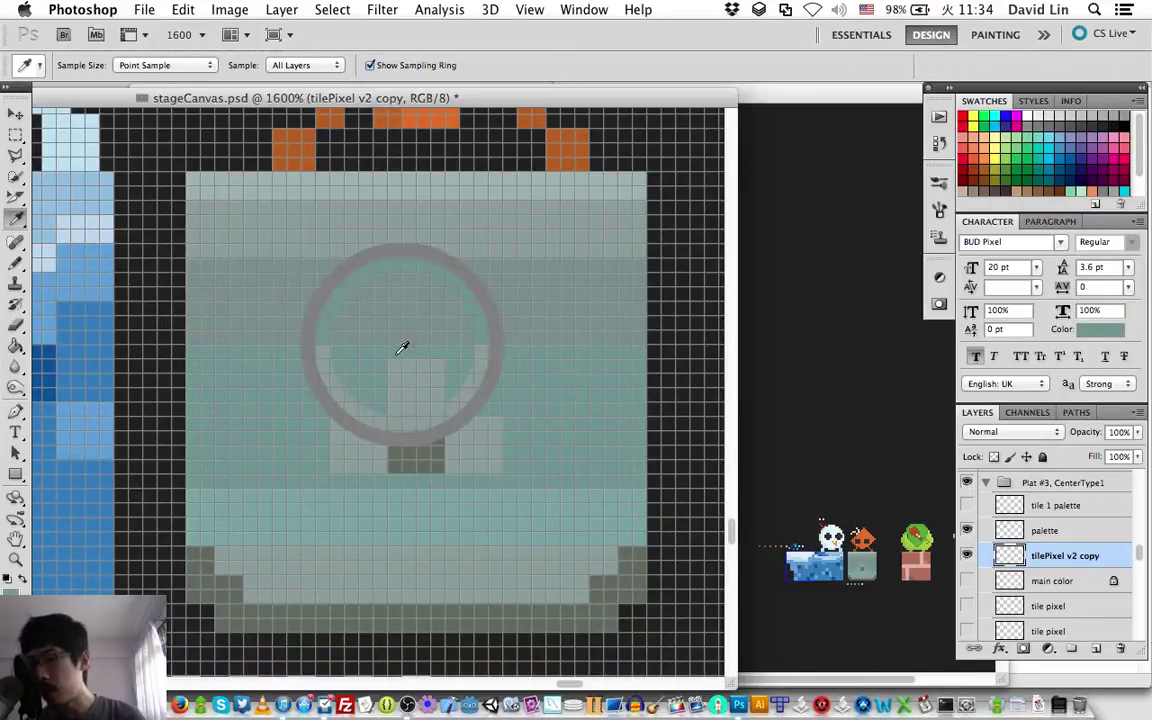
key(b)
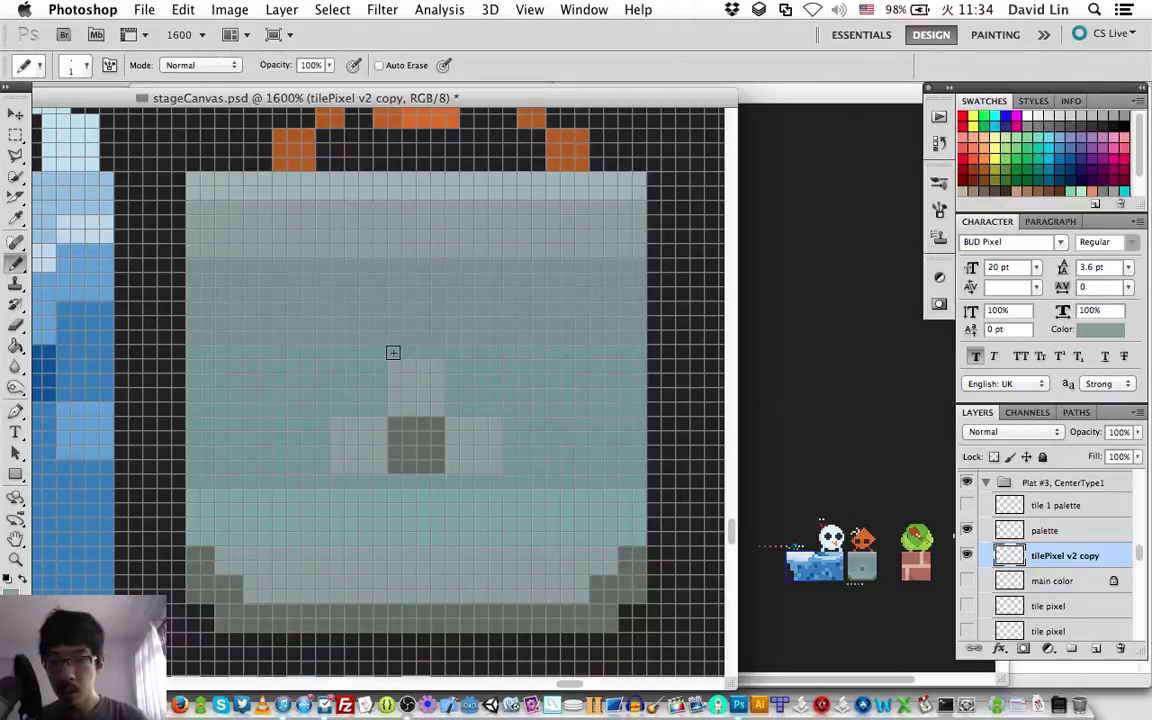
drag(393, 352, 440, 354)
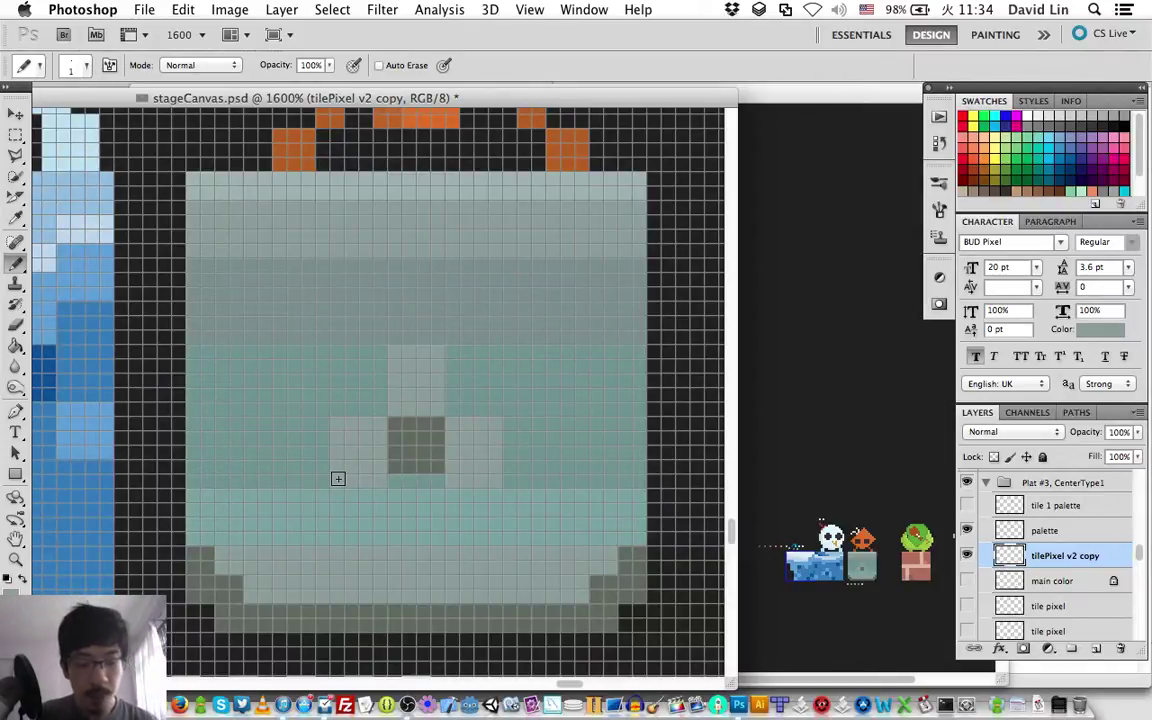
key(i)
click(425, 443)
key(b)
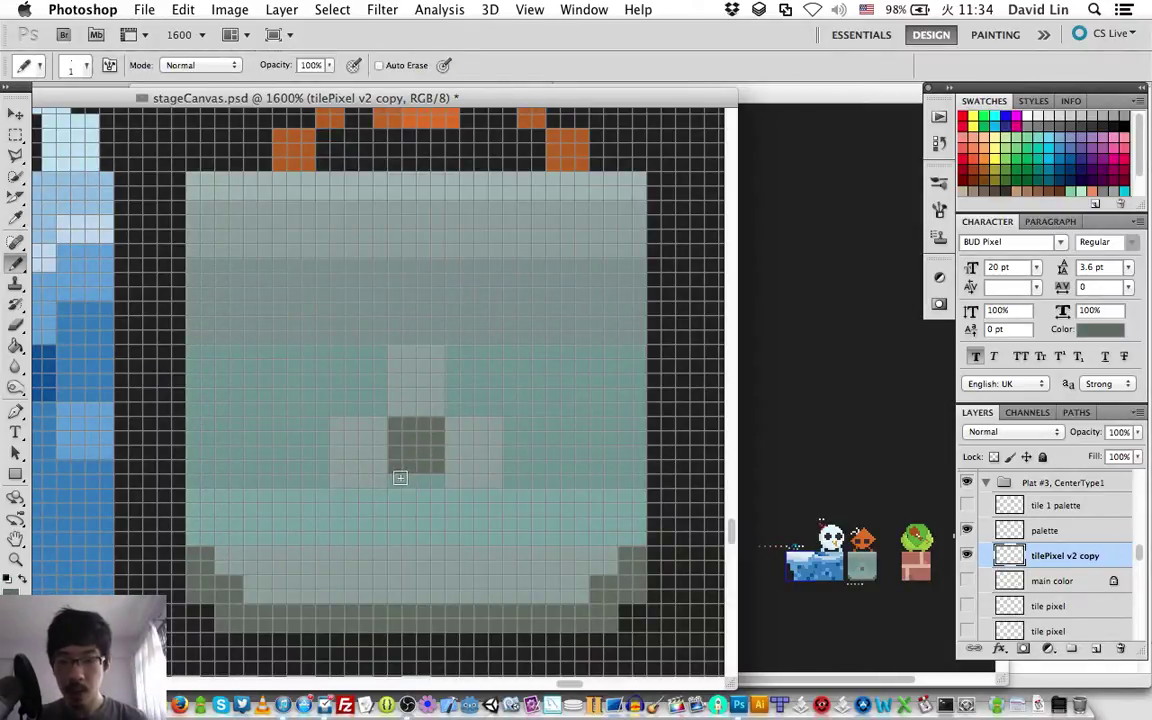
drag(398, 478, 429, 478)
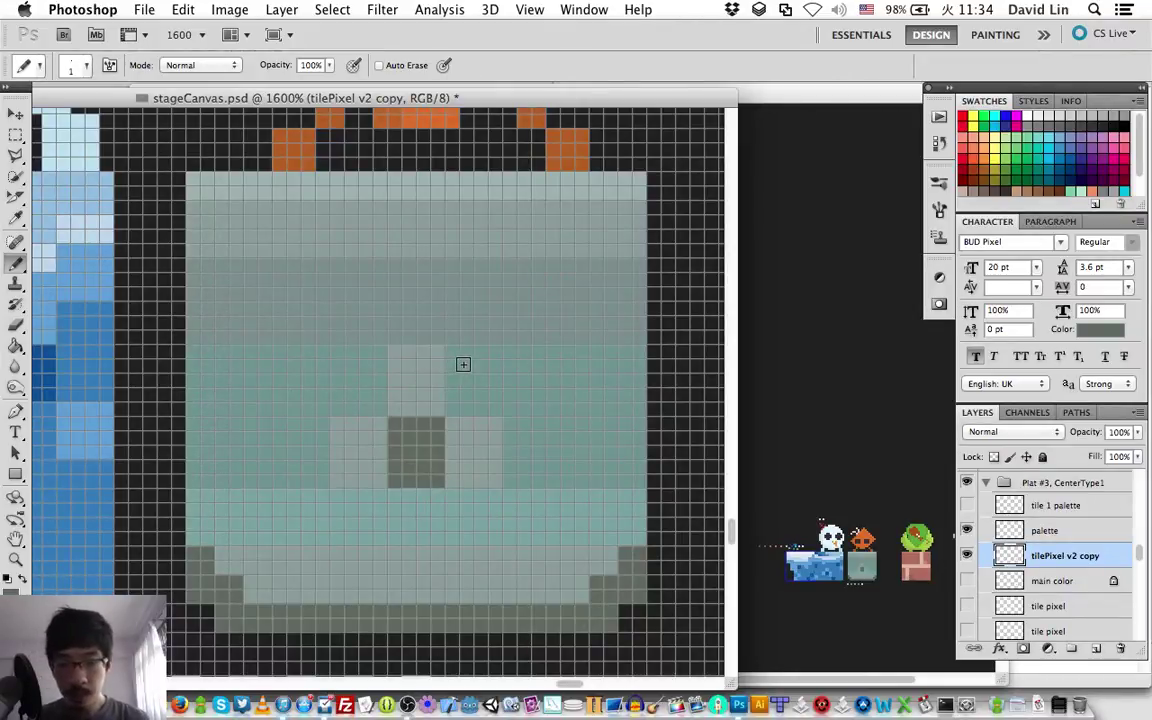
Step: Widen the light grey patch around the dark block with an extra column
key(i)
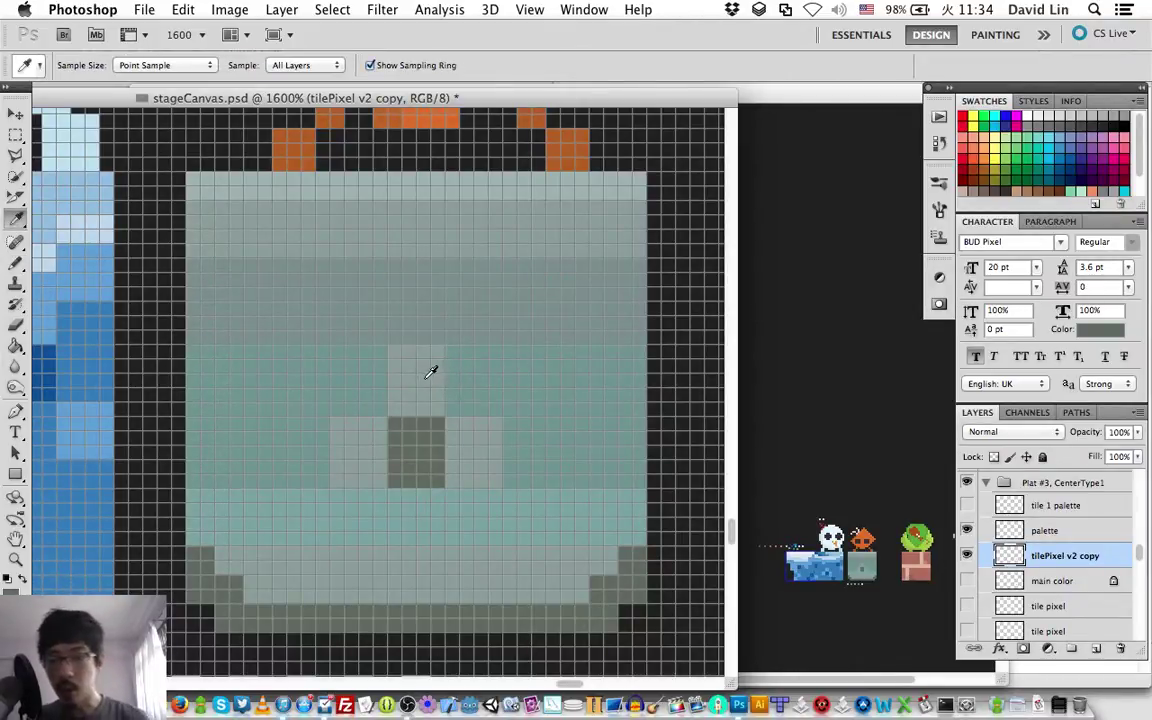
click(418, 378)
key(b)
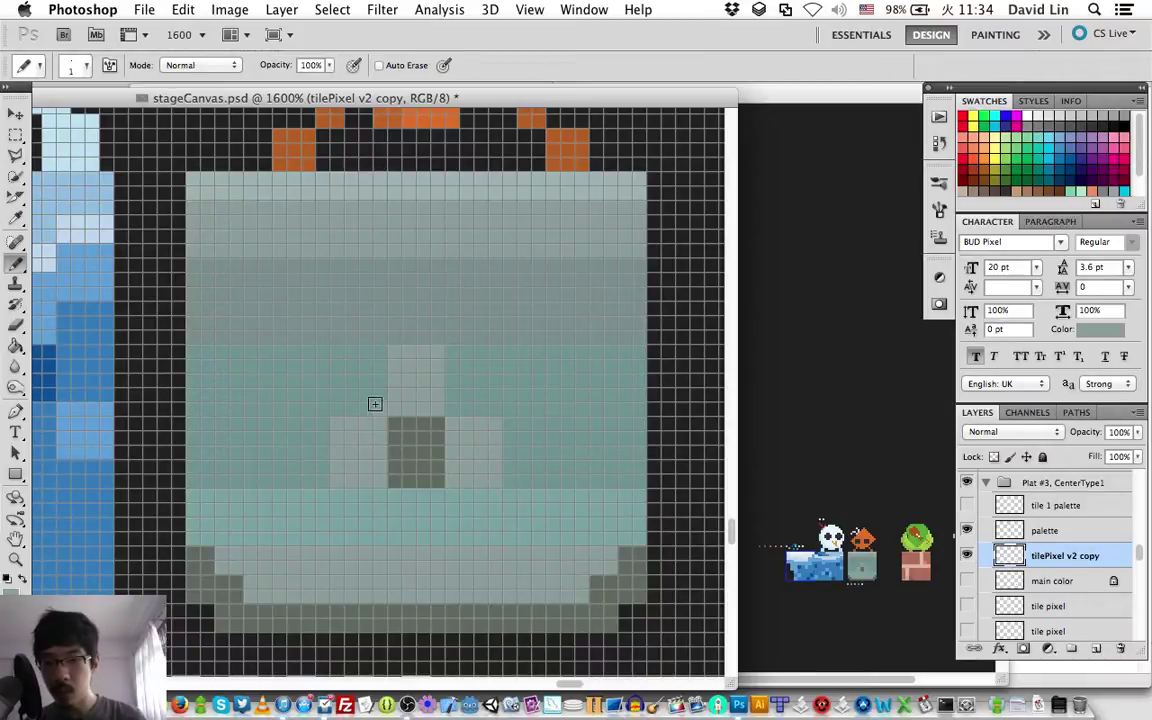
mouse_move(377, 404)
mouse_down()
mouse_move(370, 352)
mouse_move(370, 409)
mouse_move(463, 406)
mouse_move(465, 373)
mouse_move(454, 387)
mouse_up()
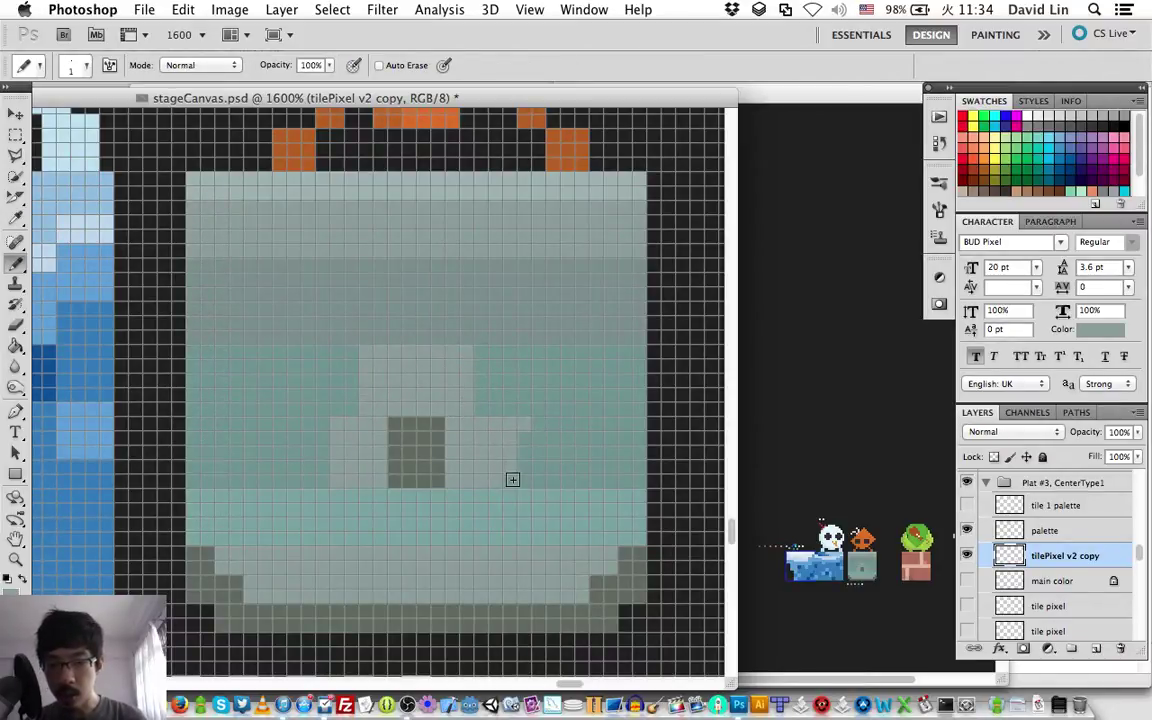
mouse_move(521, 432)
mouse_down()
mouse_move(309, 424)
mouse_move(311, 481)
mouse_move(320, 472)
mouse_up()
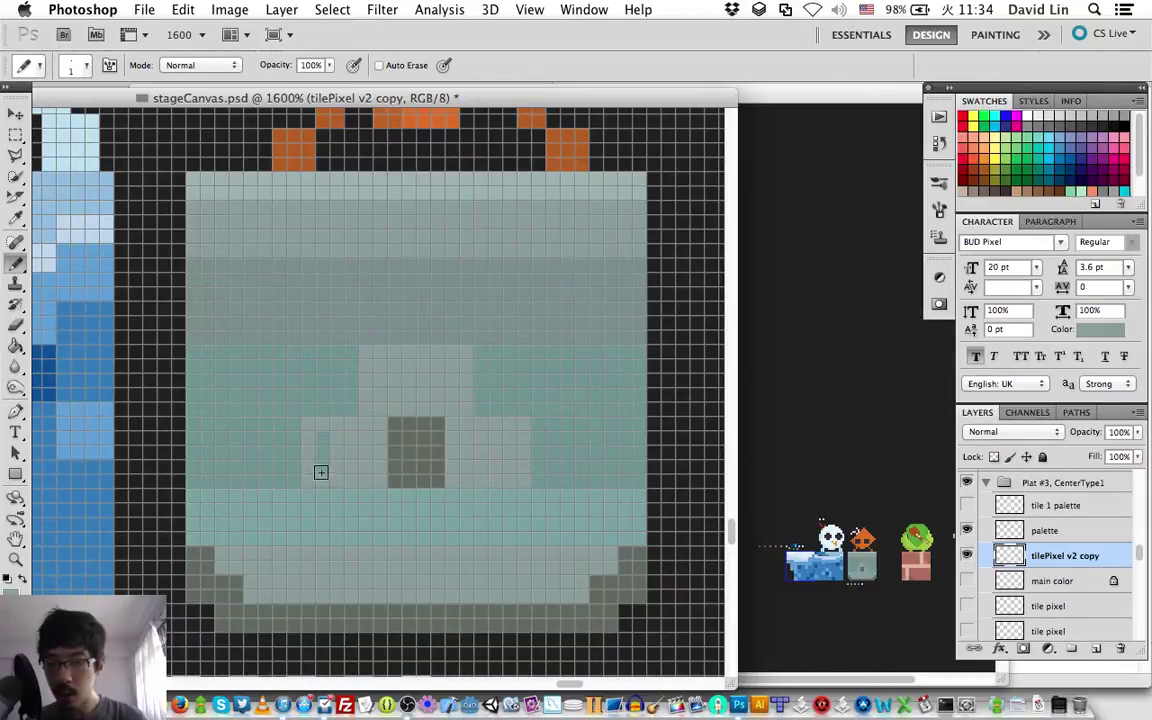
Step: Widen the dark grey centre block on both sides, then briefly switch to other apps and back
alt+click(427, 440)
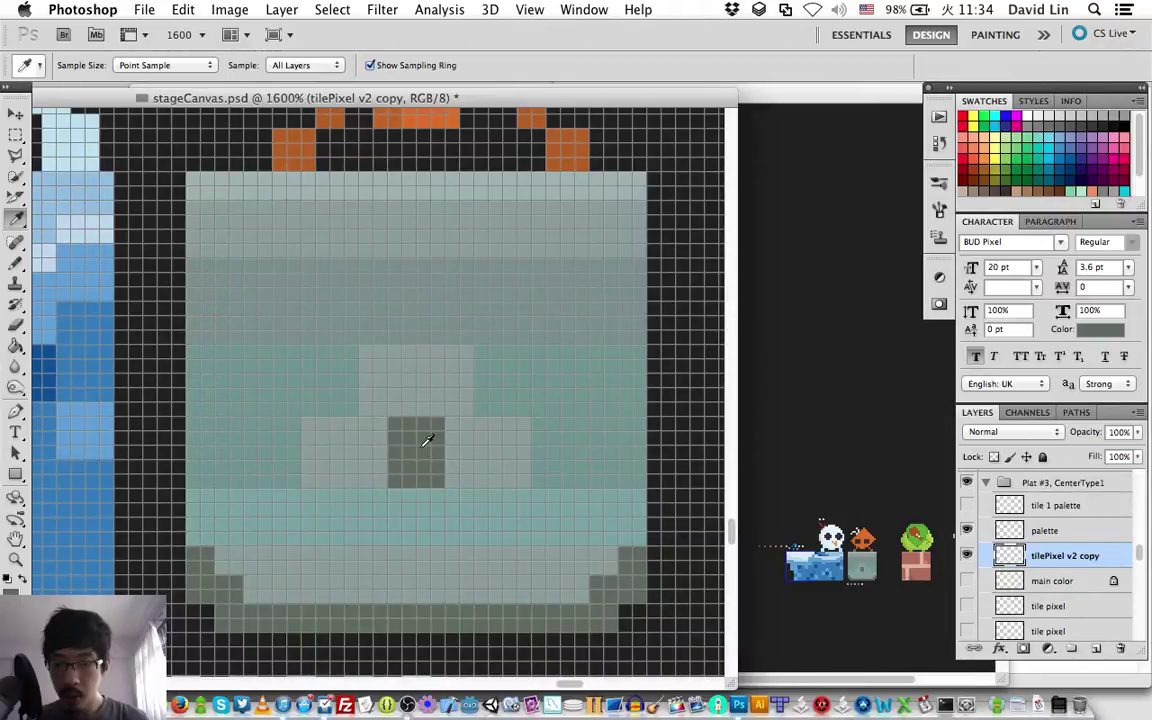
drag(373, 424, 460, 481)
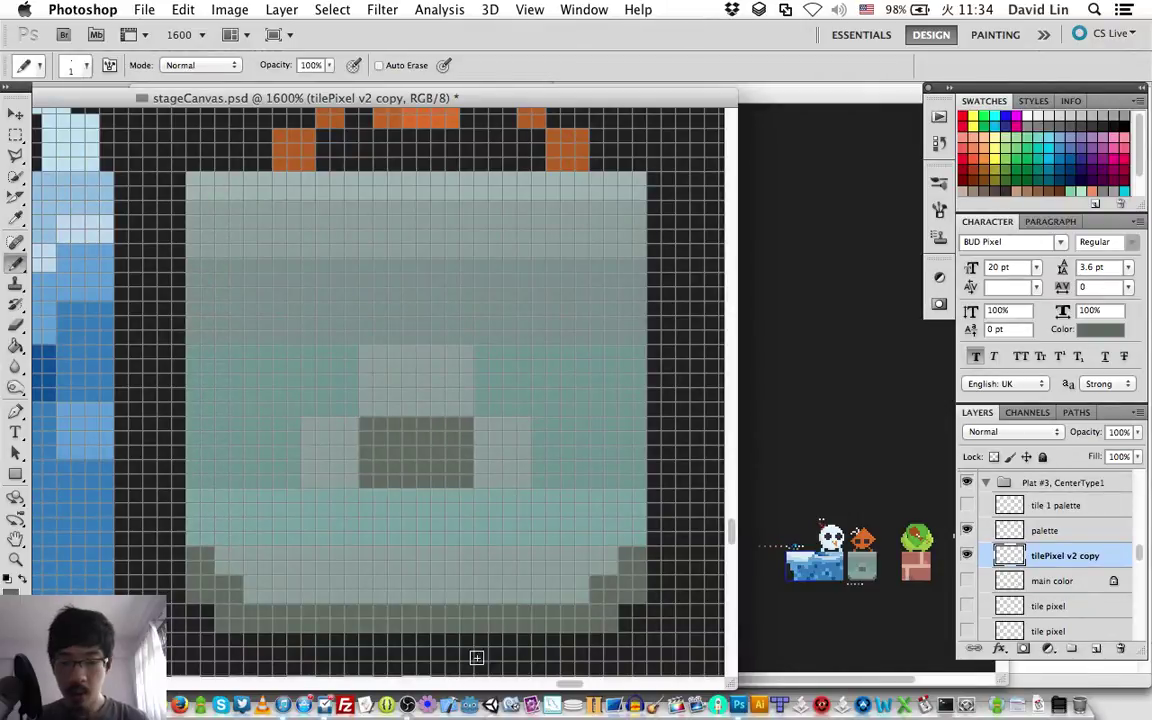
click(407, 704)
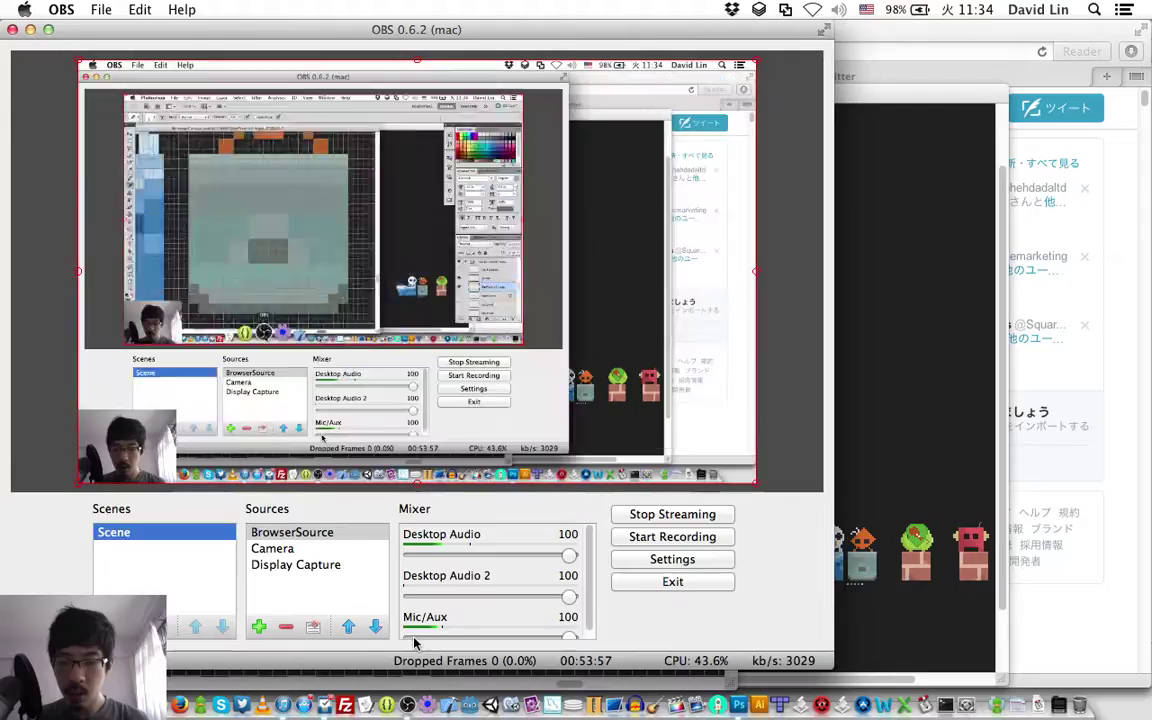
click(918, 49)
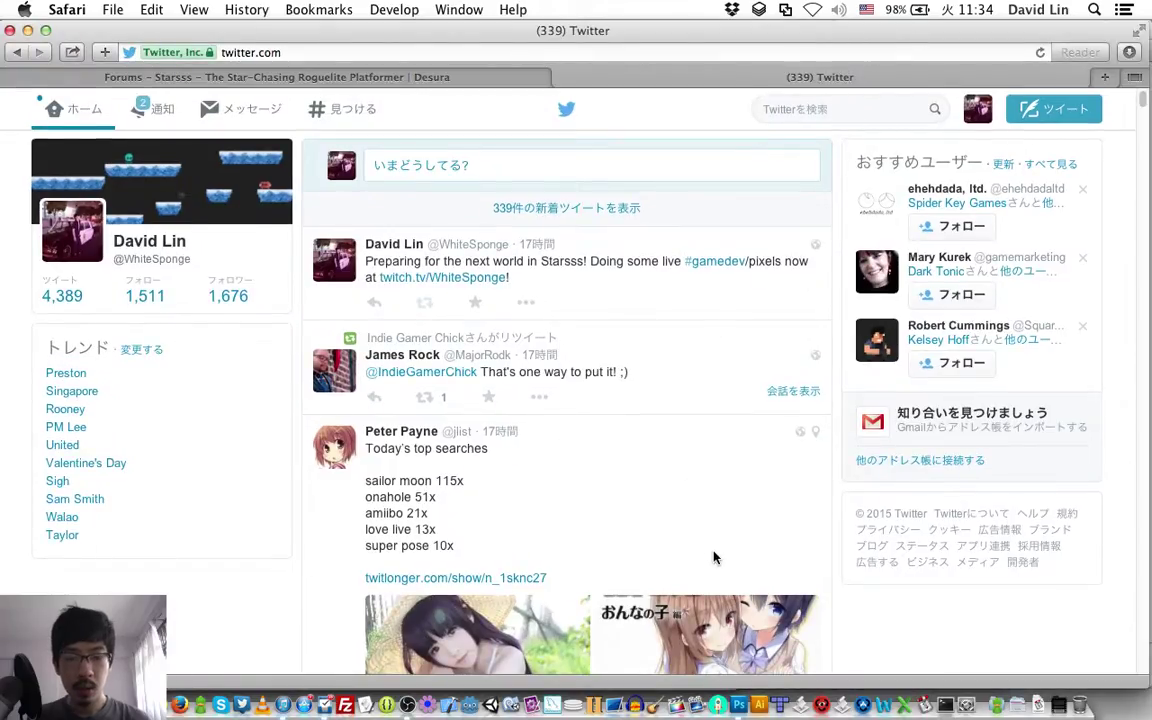
key(super+Tab)
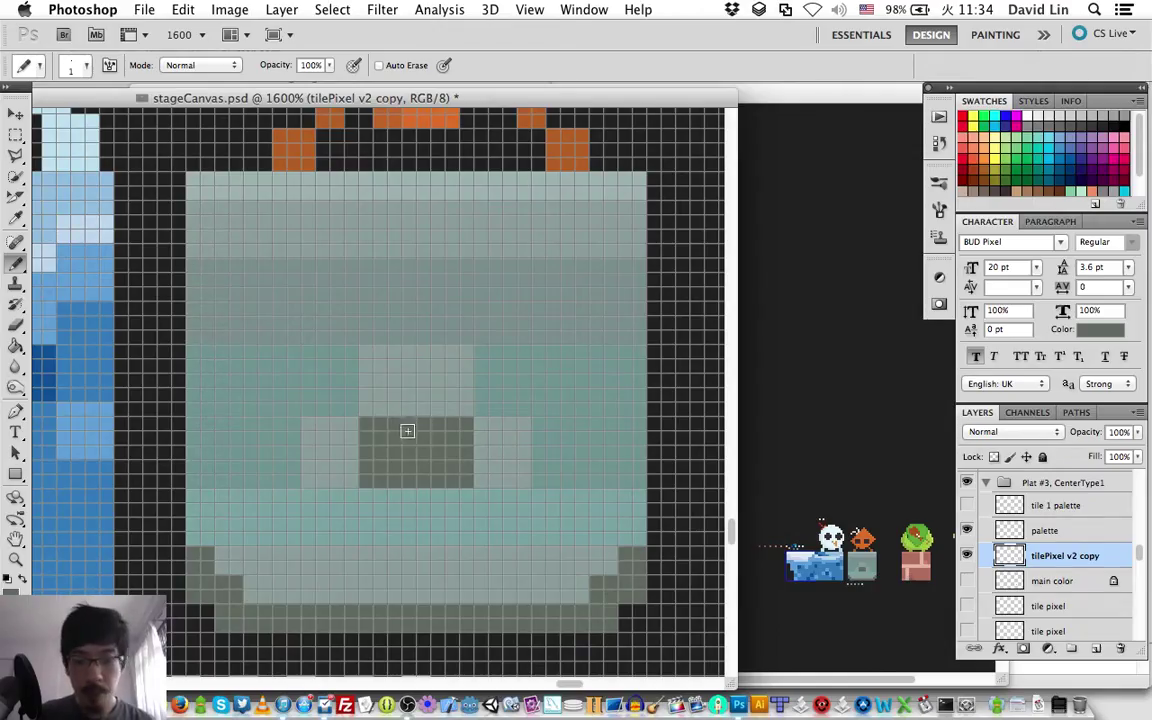
Step: Add a light grey column on each side of the motif's lower block
key(i)
click(340, 434)
key(b)
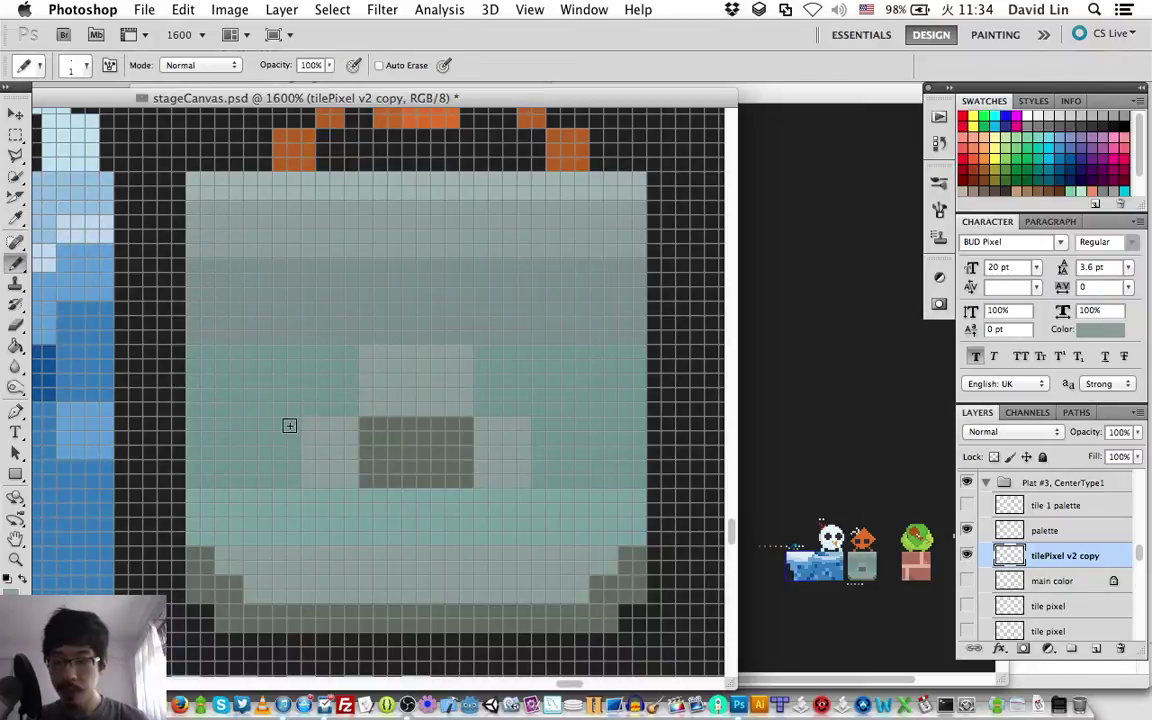
mouse_move(295, 429)
mouse_down()
mouse_move(293, 478)
mouse_move(279, 421)
mouse_up()
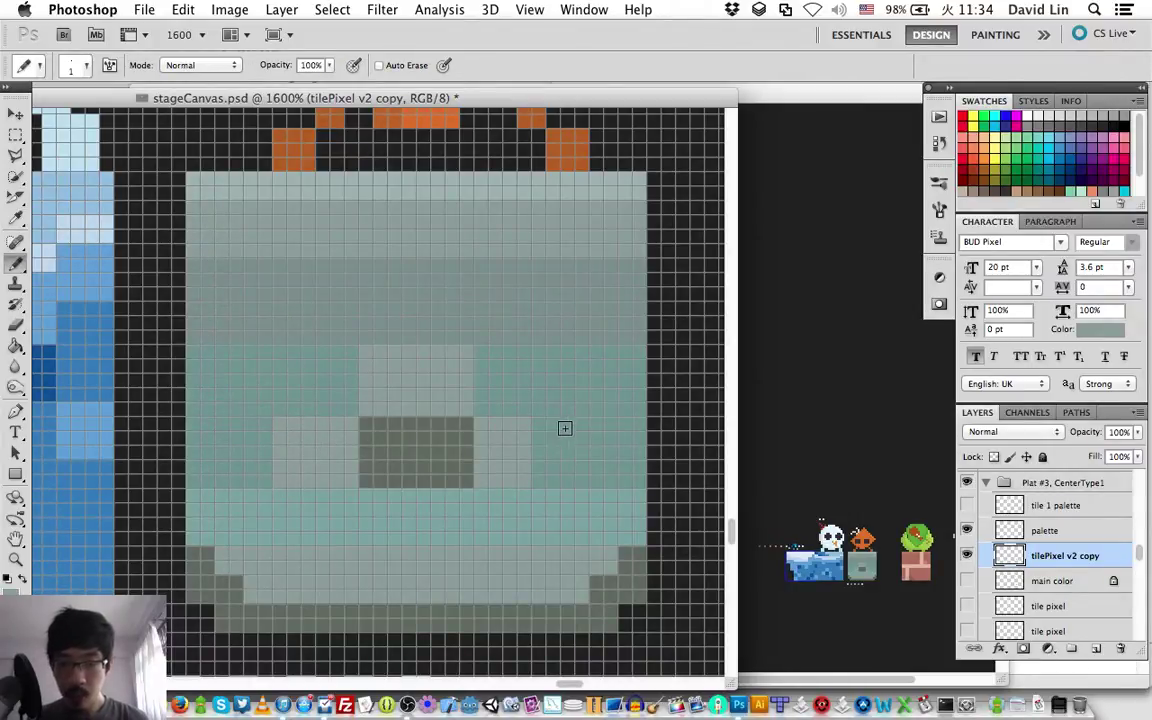
drag(540, 425, 537, 473)
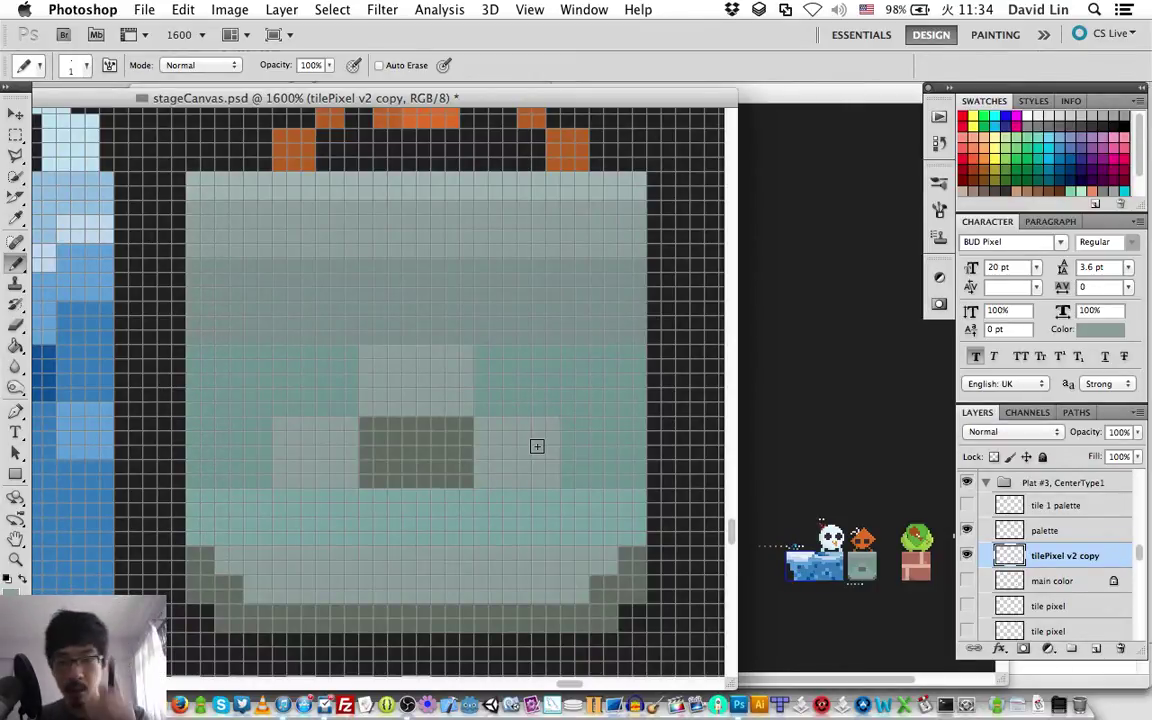
Step: Sample the dark grey from the centre block and the tile's upper band
key(i)
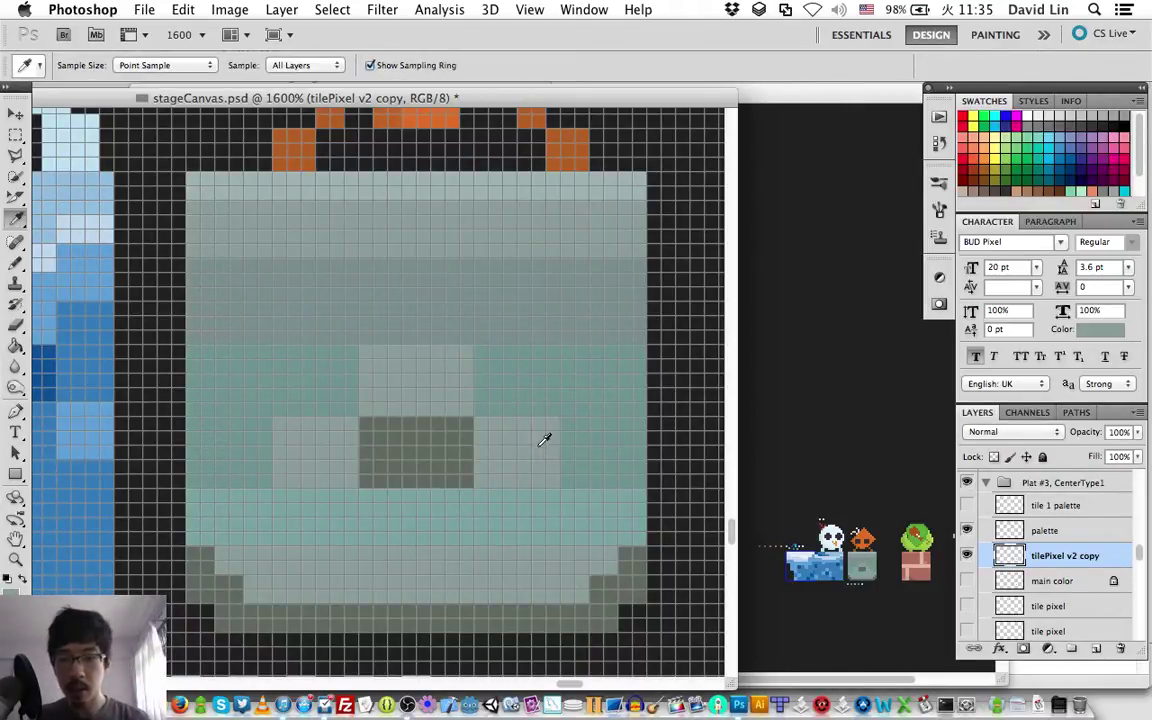
click(433, 440)
key(b)
click(190, 265)
Step: Draw the dark grey row straight across the tile, from one edge to the other
shift+click(636, 266)
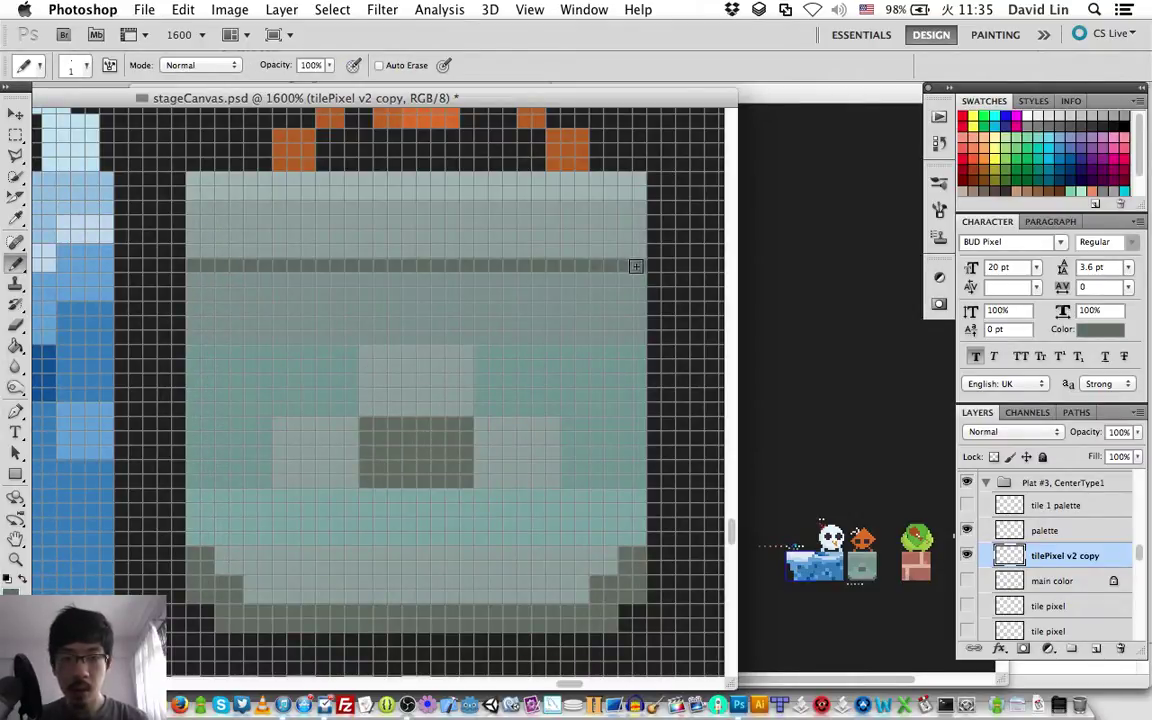
click(636, 277)
shift+click(190, 277)
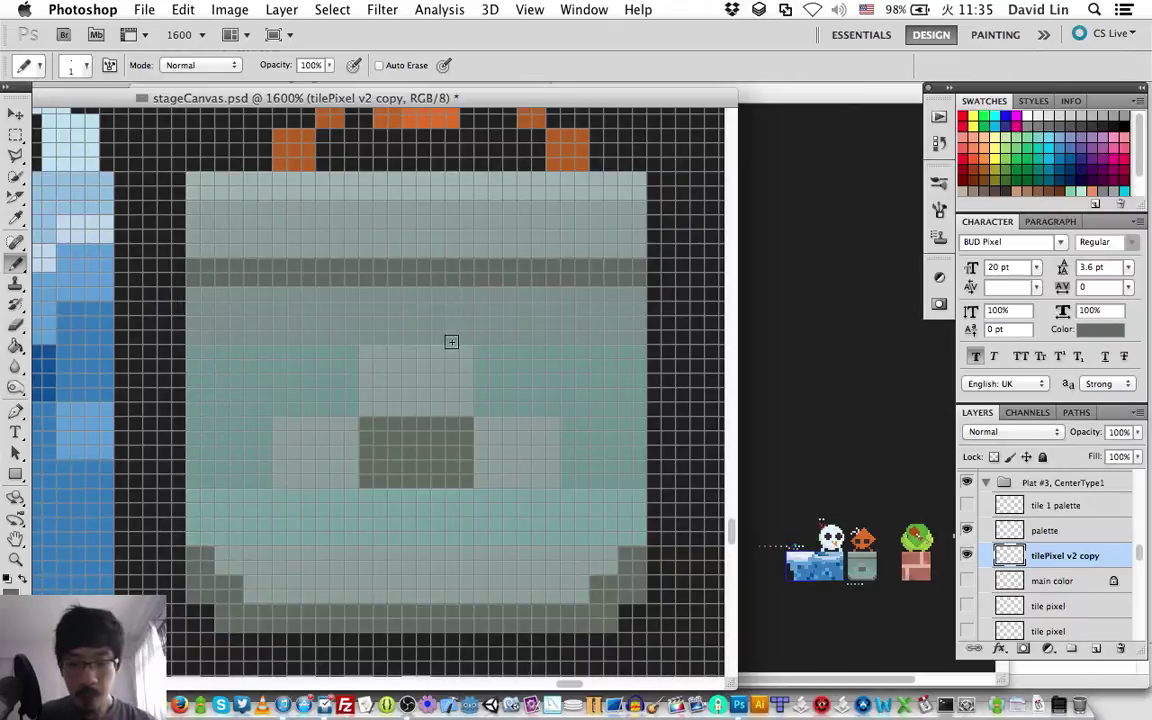
Step: Sample the tile's teal and repaint the lower part of the central dark block teal
key(i)
click(523, 375)
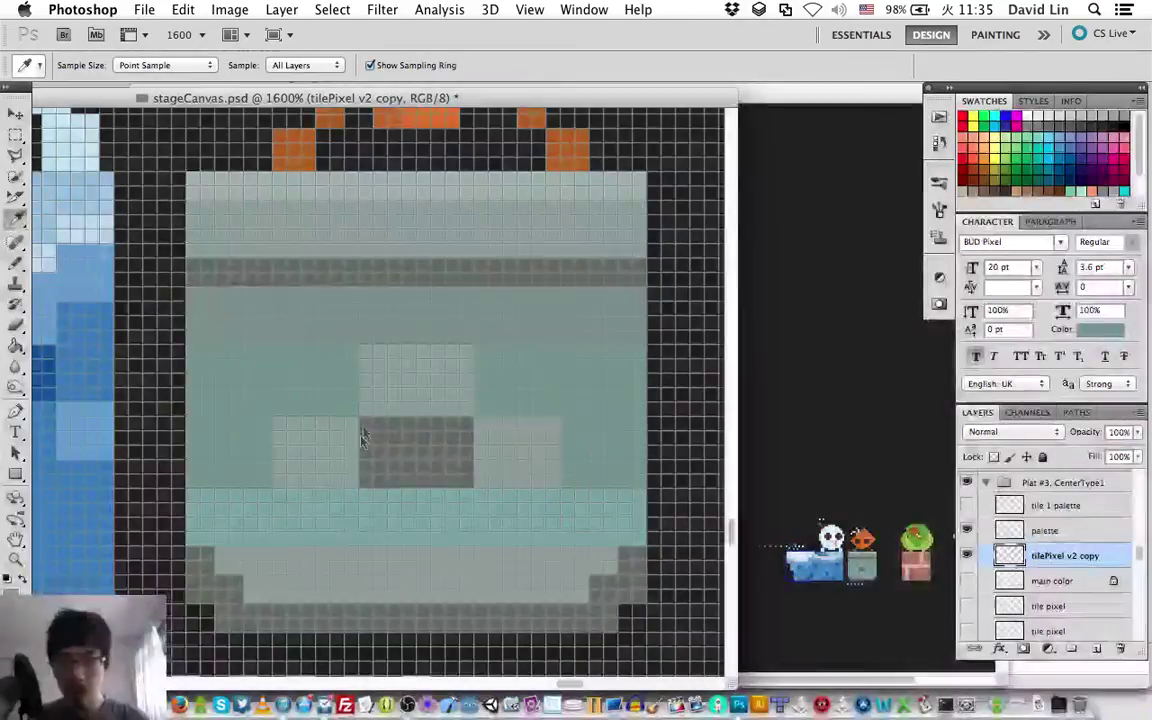
key(b)
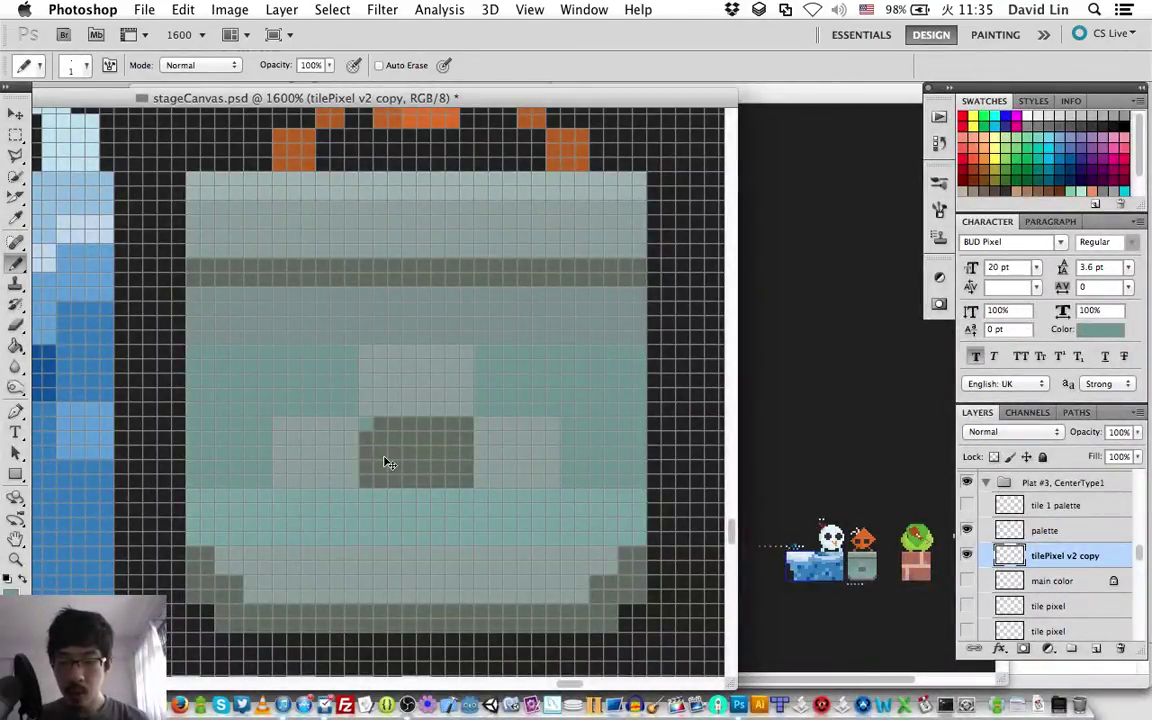
click(366, 452)
mouse_move(449, 465)
mouse_down()
mouse_move(367, 481)
mouse_move(370, 469)
mouse_move(445, 463)
mouse_up()
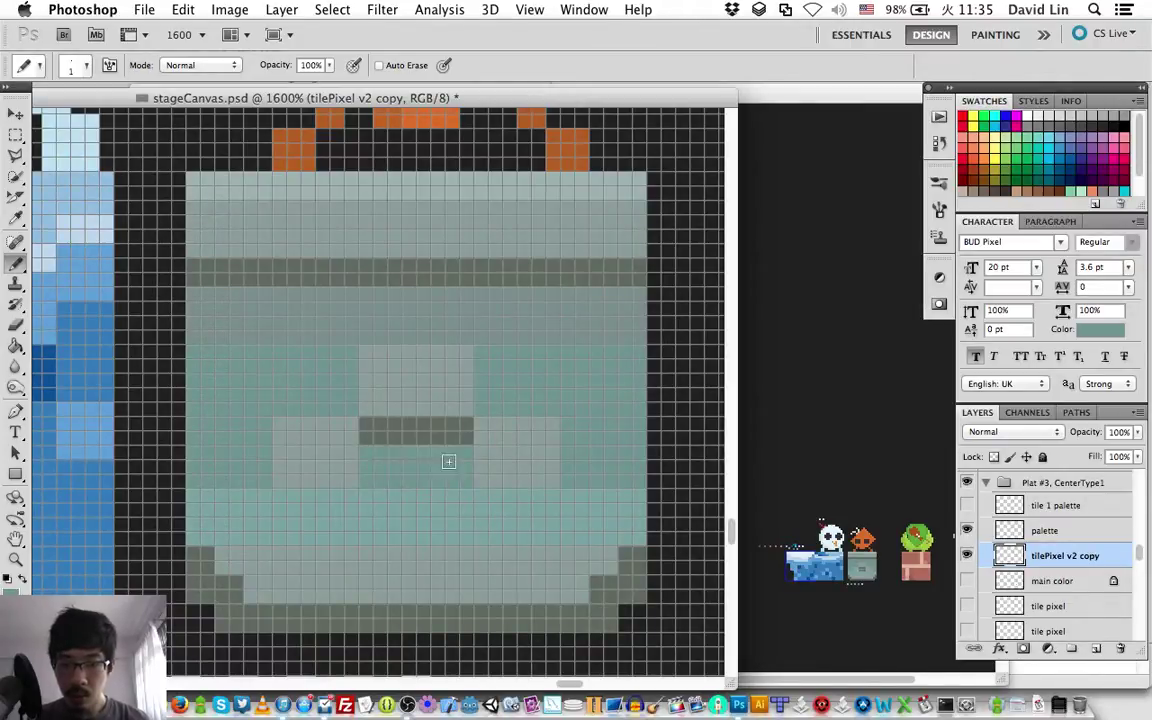
Step: Pick up the dark grey and paint matching dashes under the left and right blocks
alt+click(390, 431)
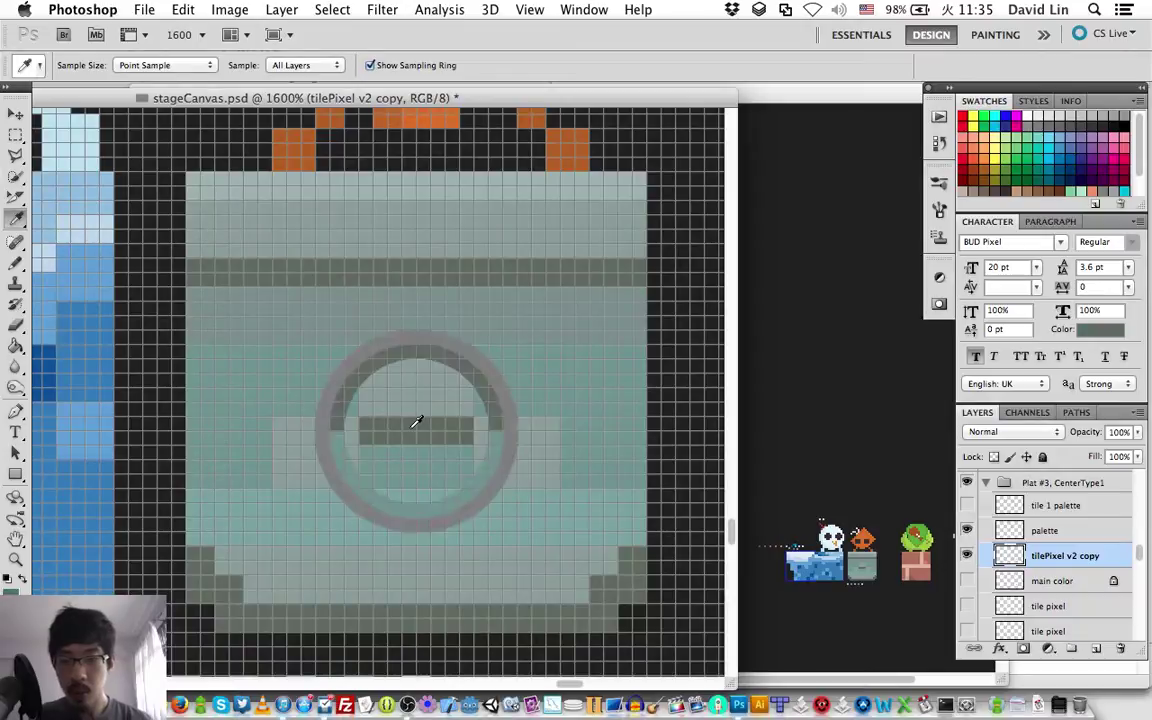
click(280, 494)
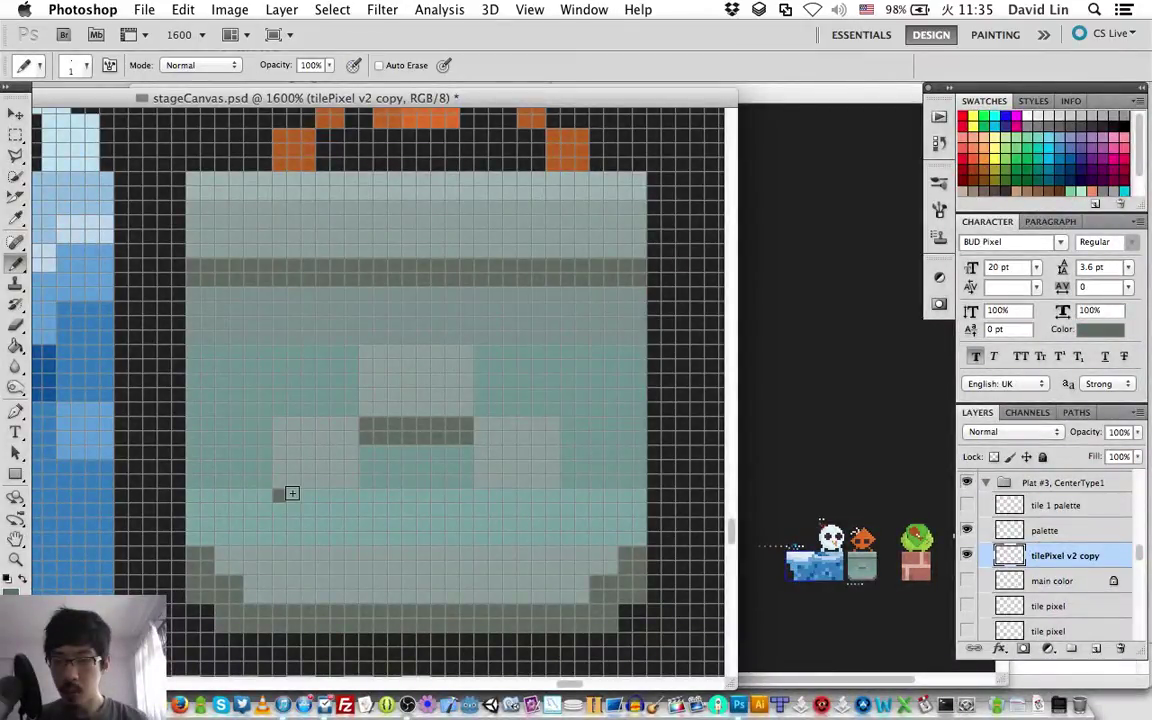
drag(292, 493, 352, 508)
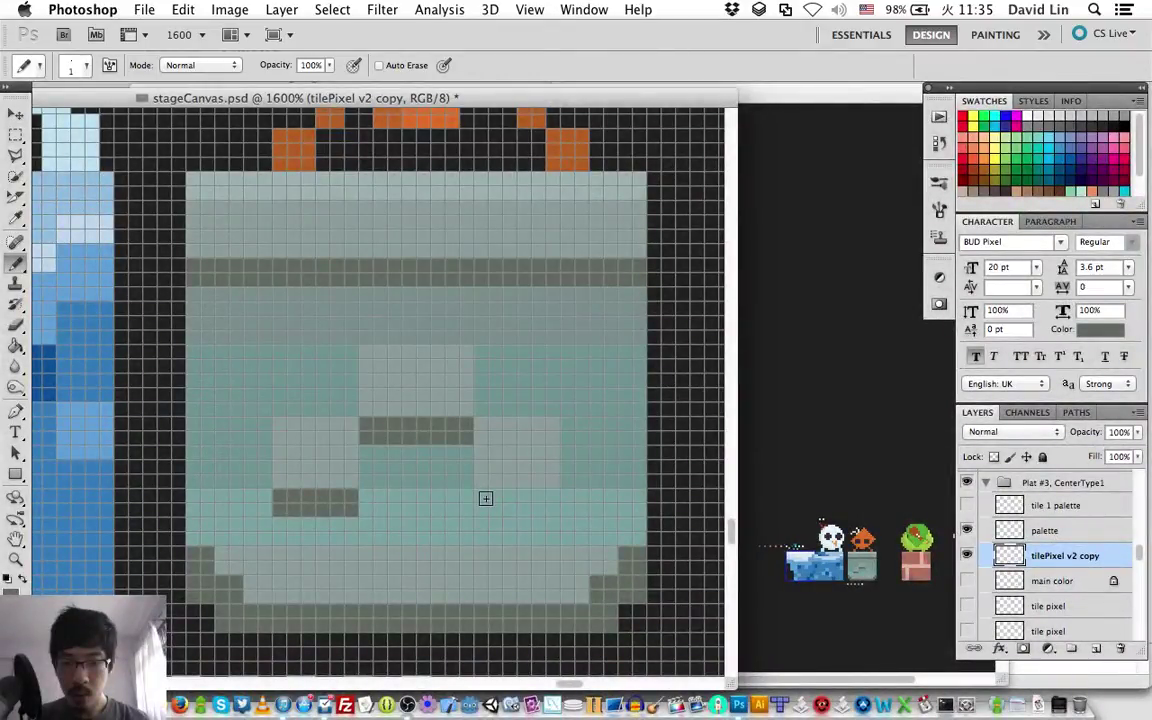
drag(485, 498, 556, 505)
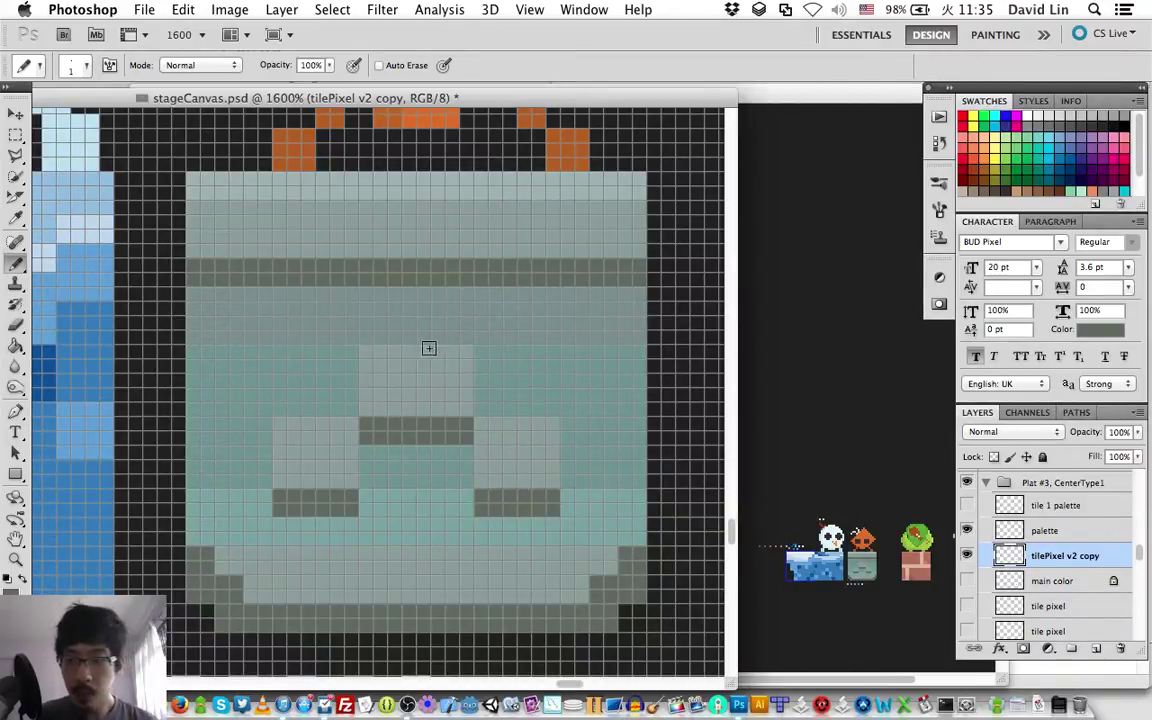
Step: Add dark pixels below the band at both edges and repaint its end cells pale grey
click(199, 295)
drag(625, 294, 639, 308)
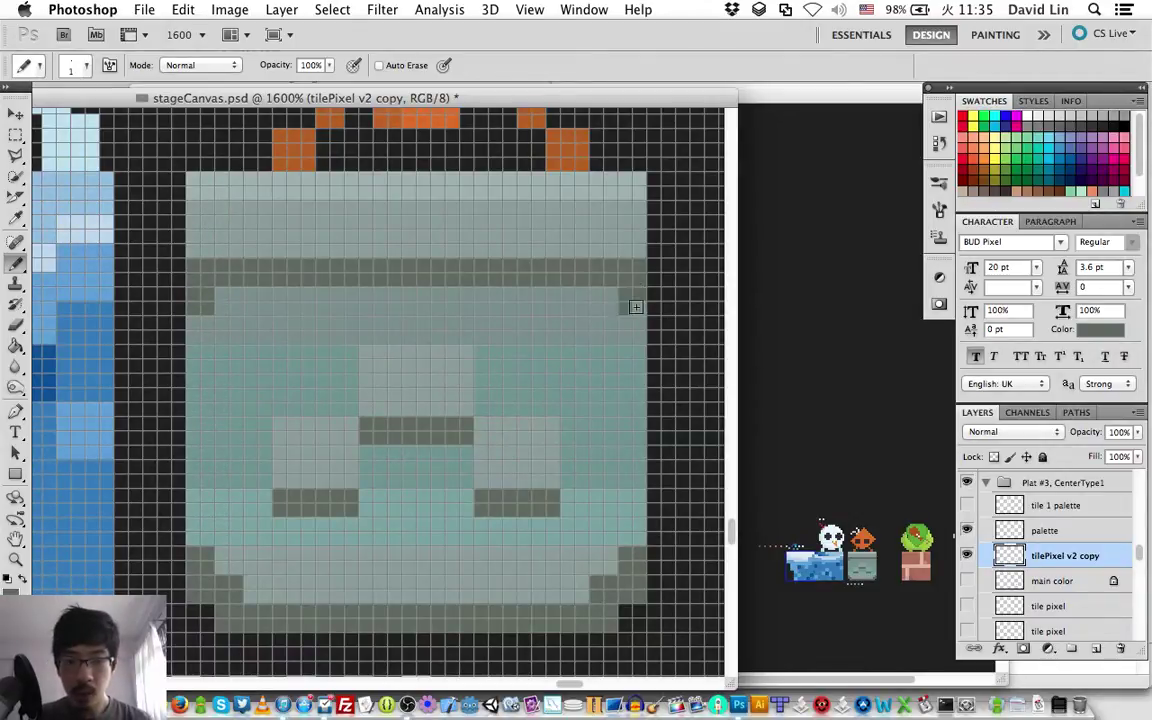
key(i)
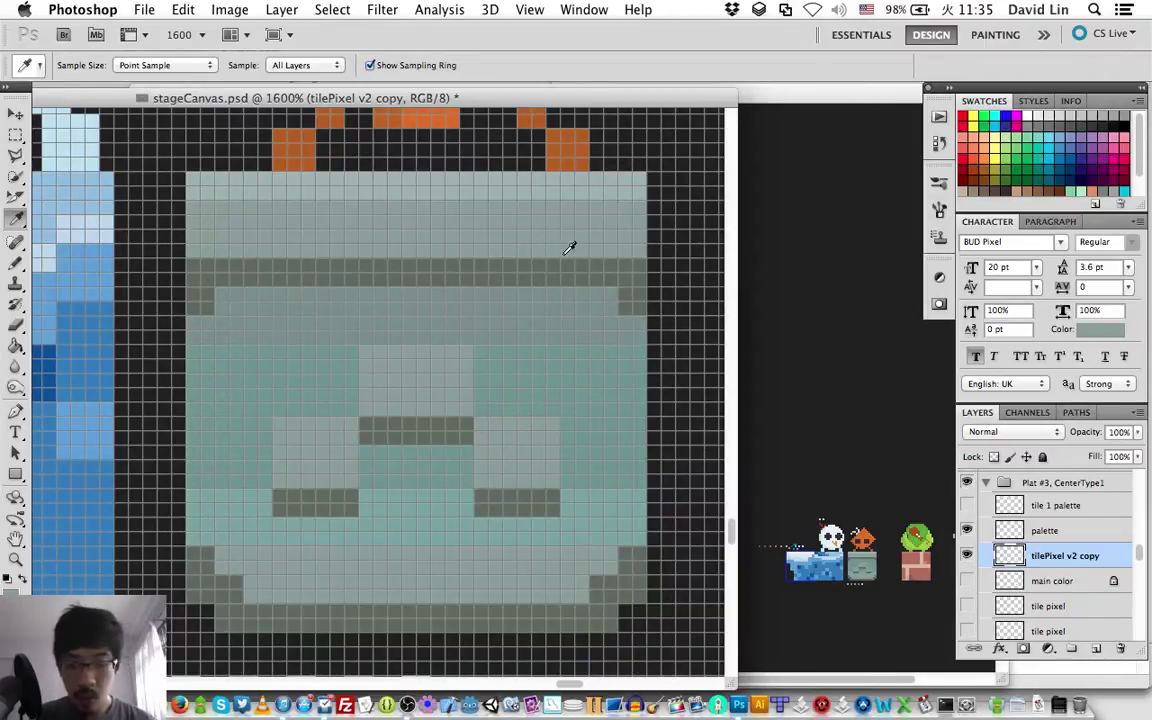
key(b)
click(625, 270)
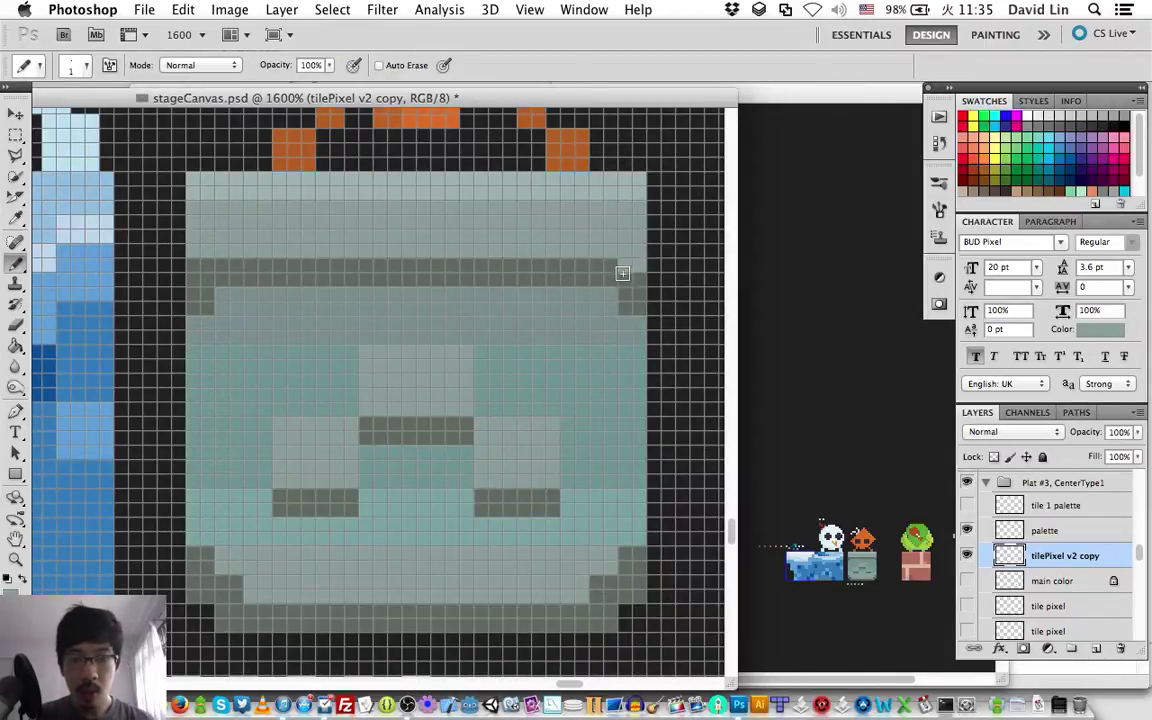
click(200, 272)
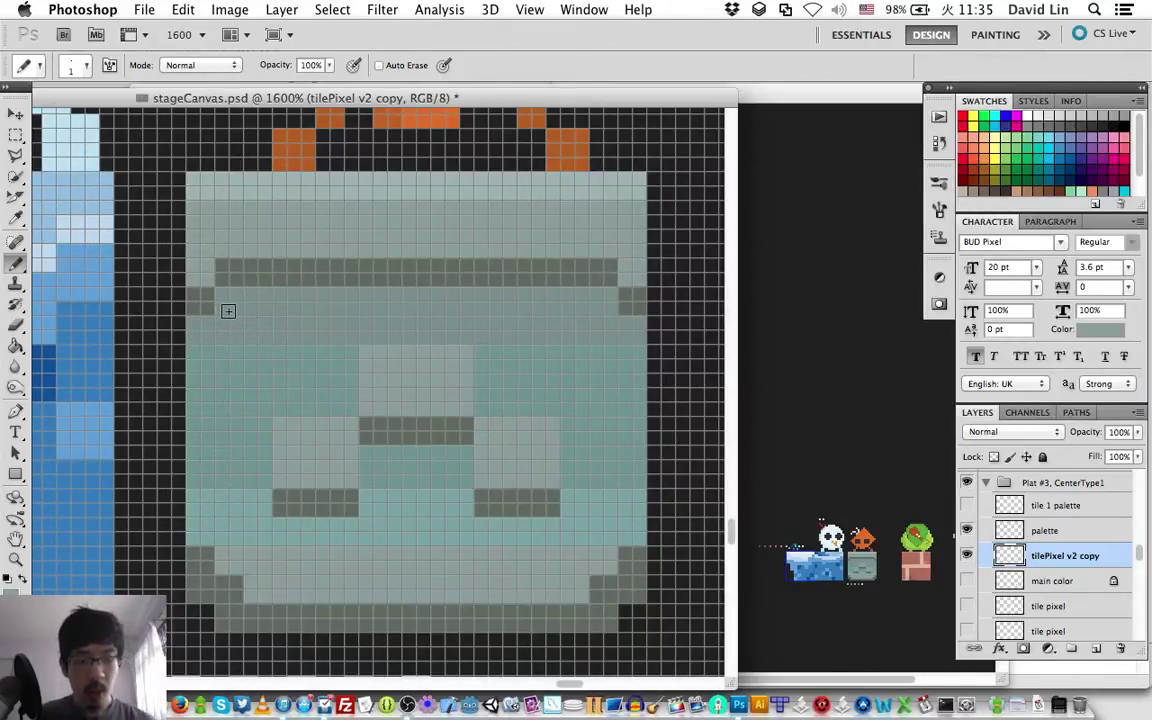
Step: Raise the OBS Mic/Aux mixer level to 100, then bring Safari back in front
click(410, 695)
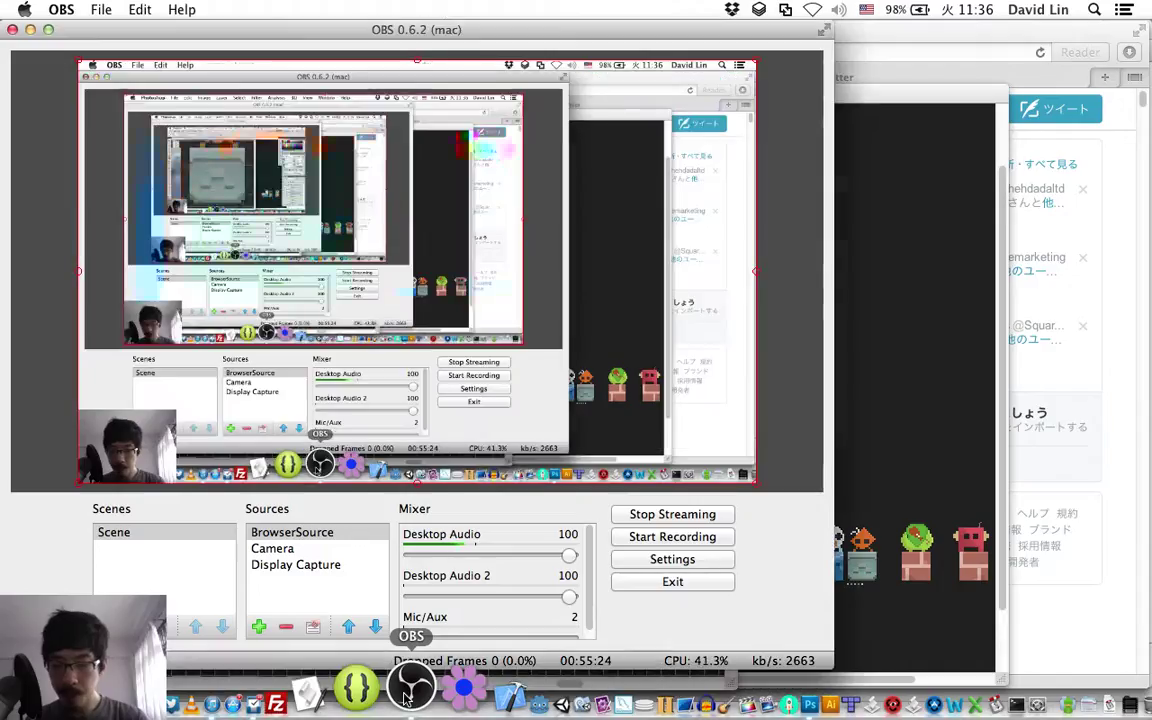
click(566, 636)
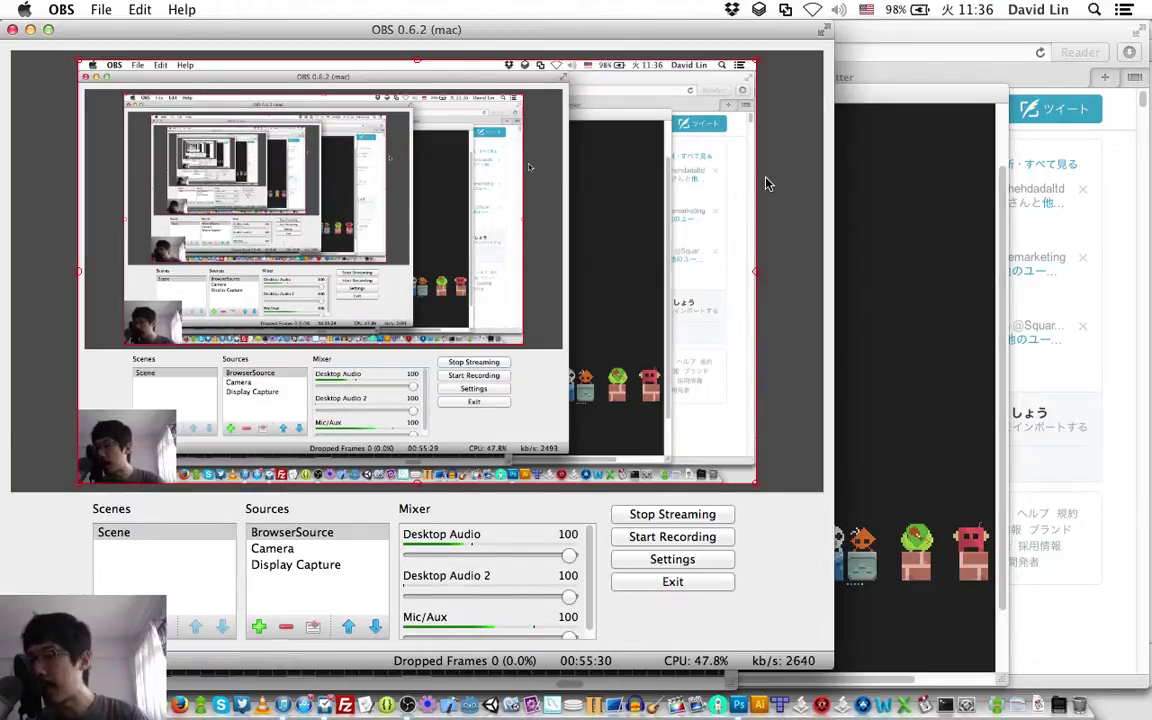
click(883, 26)
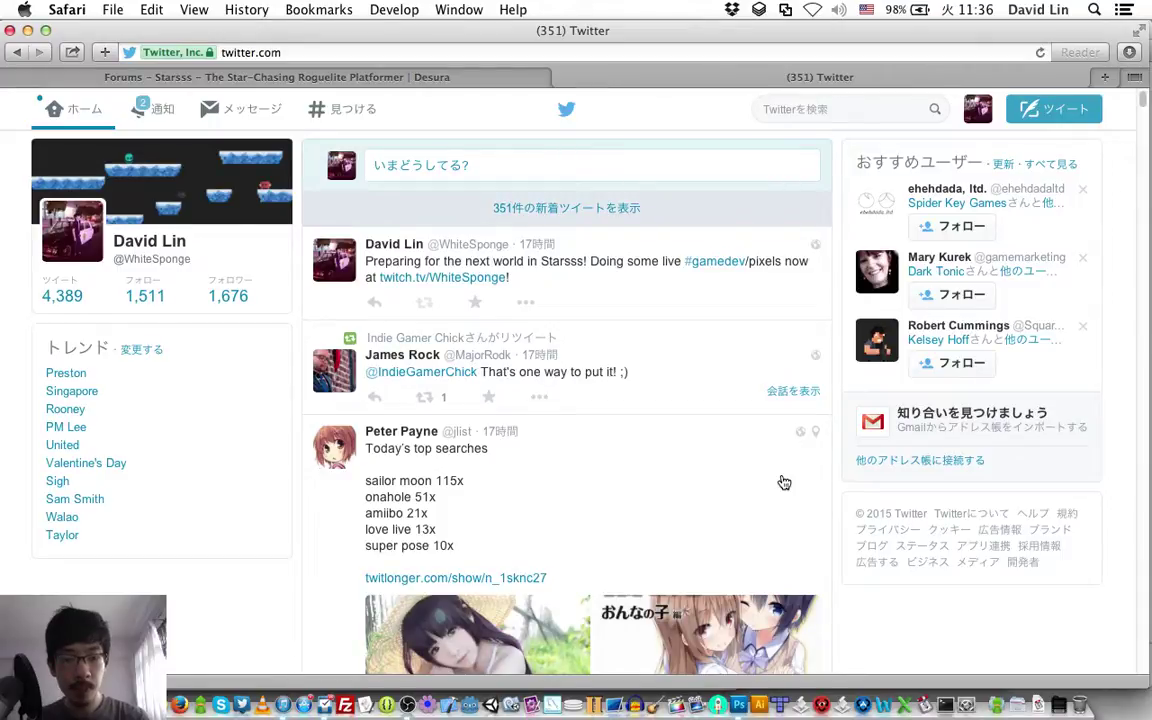
Step: Switch from Safari's Twitter page back to Photoshop with Cmd+Tab
key(super+Tab)
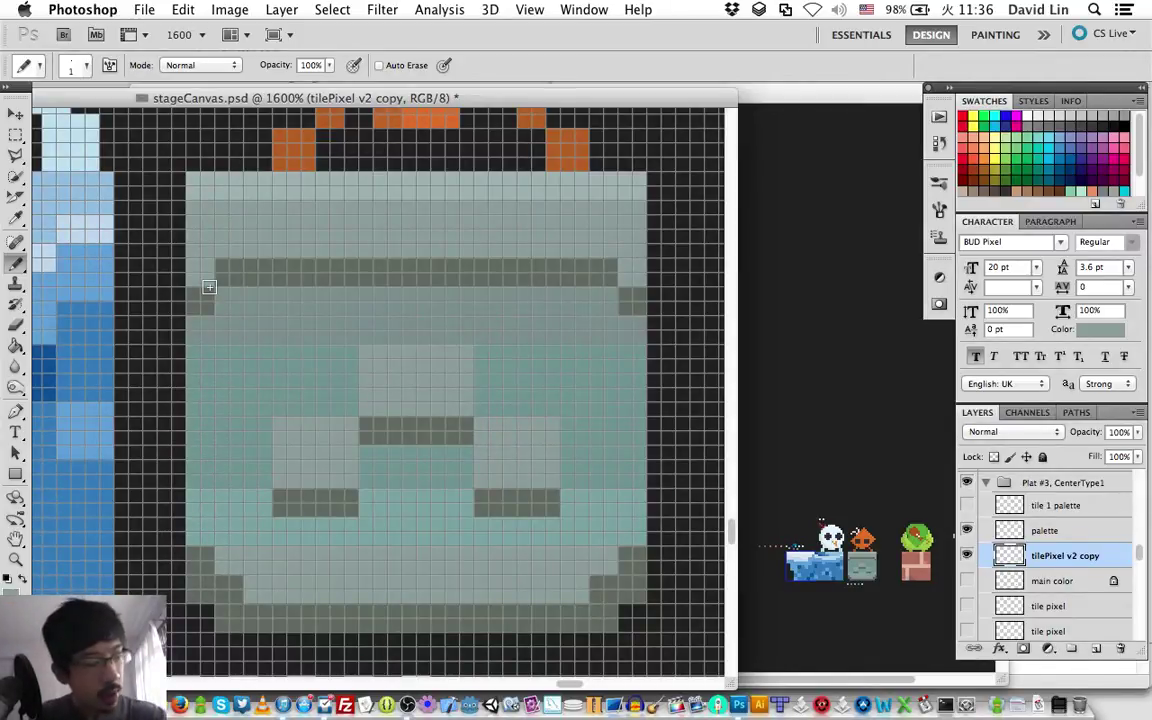
Step: Save the tile and take the pale grey of the top section as the Pencil colour
key(super+s)
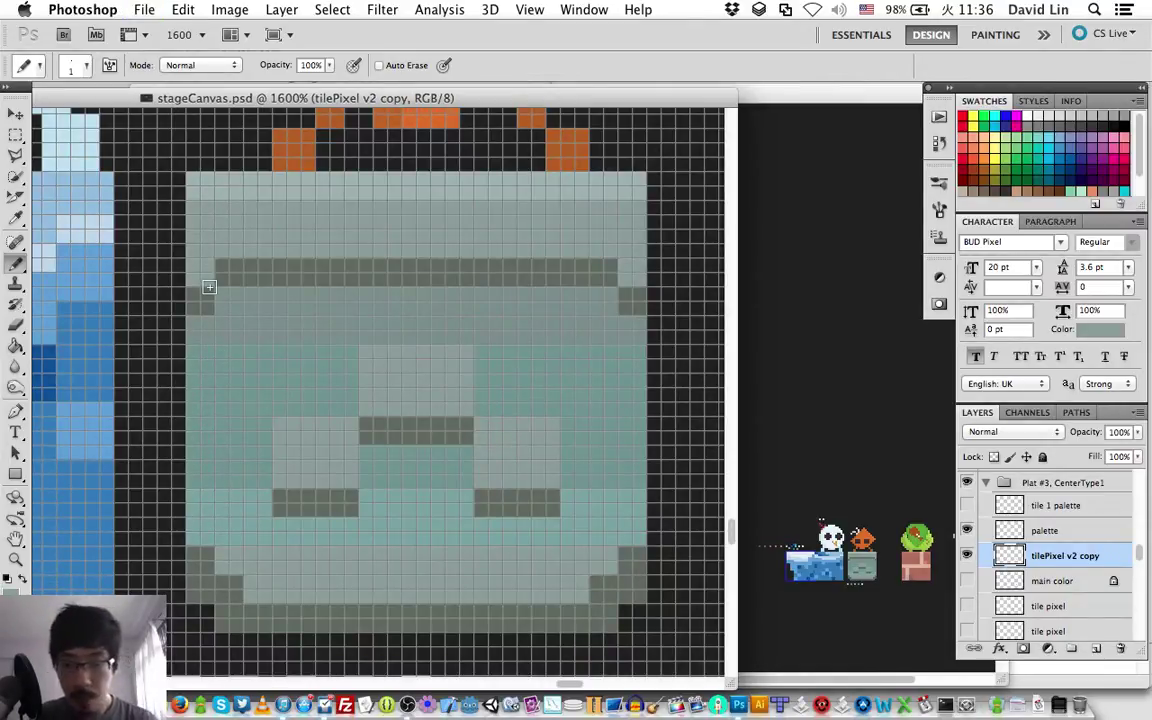
key(i)
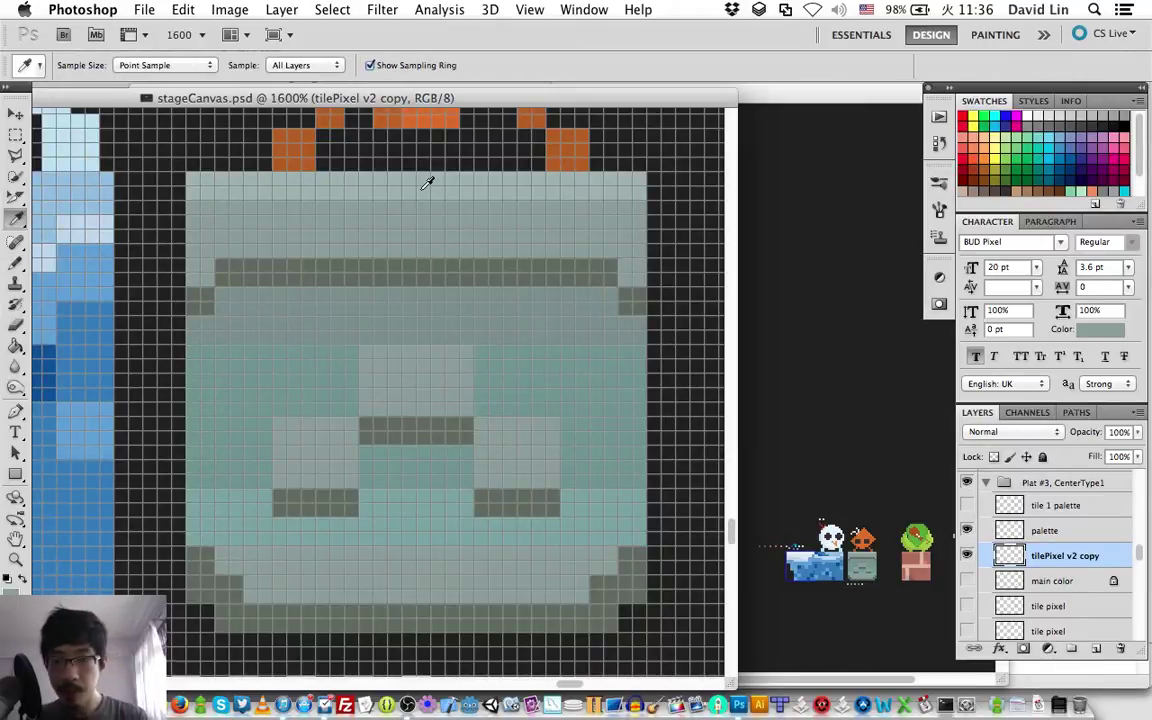
key(b)
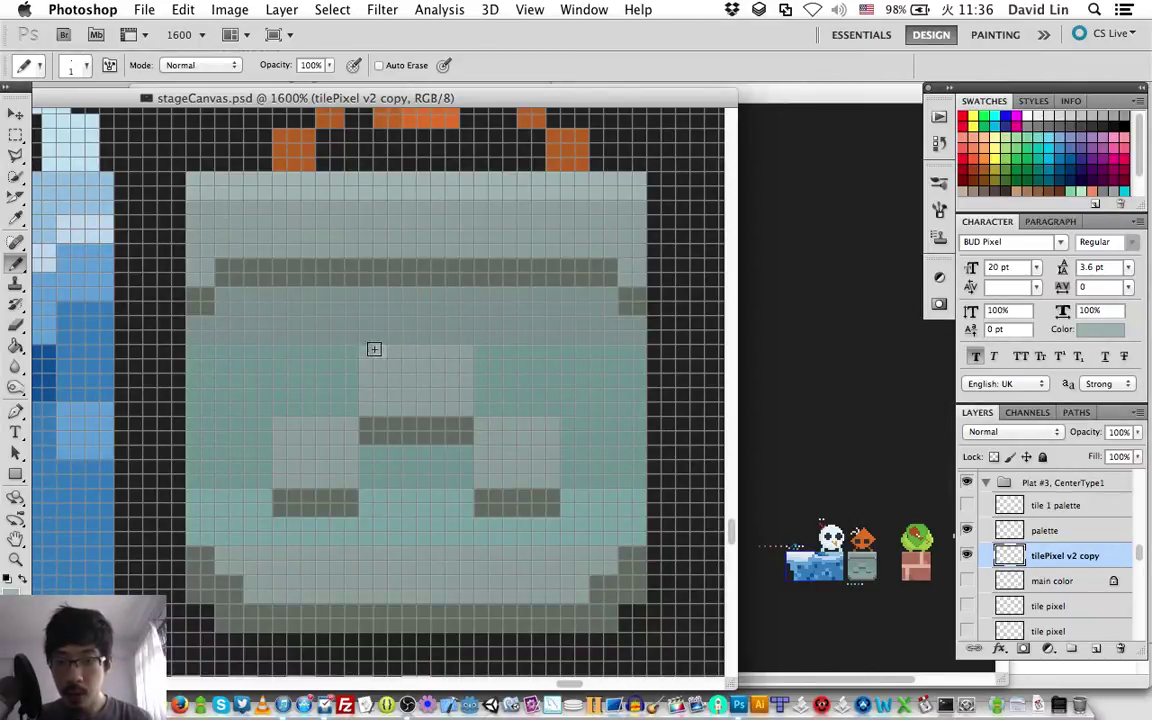
Step: Pencil pale highlight rows along the tops of the central, right and left blocks, then sample near the left edge
mouse_move(373, 349)
mouse_down()
mouse_move(465, 352)
mouse_move(393, 352)
mouse_move(389, 368)
mouse_up()
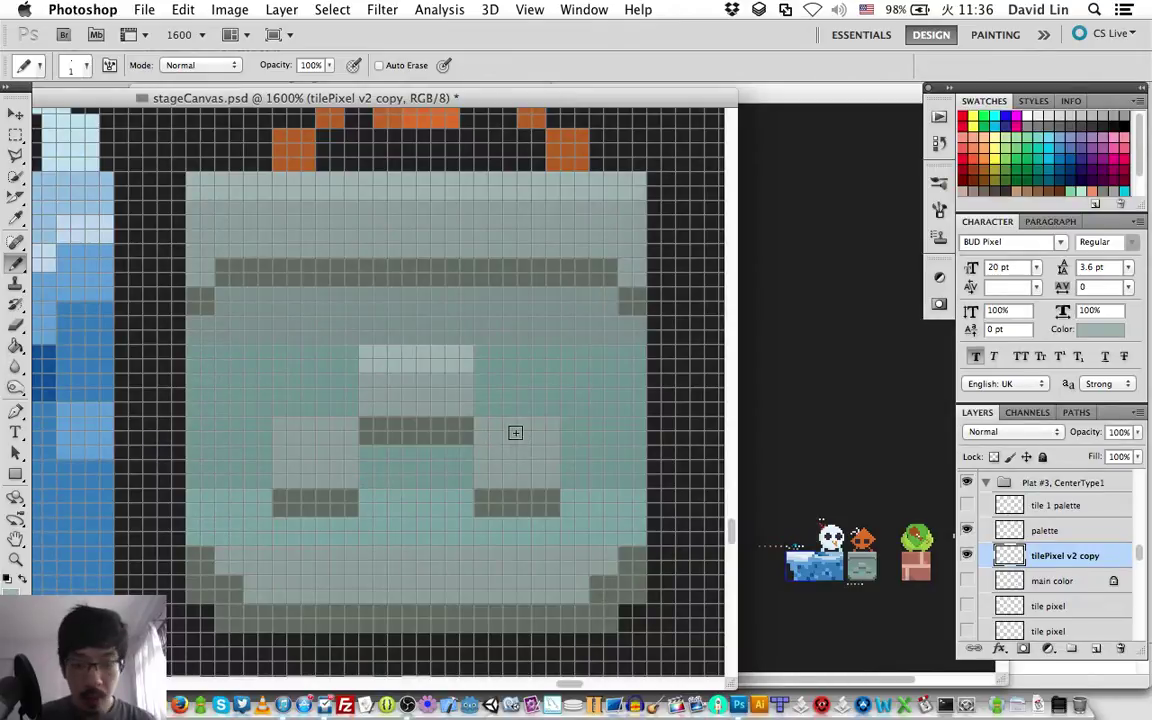
mouse_move(515, 432)
mouse_down()
mouse_move(504, 429)
mouse_move(514, 440)
mouse_move(550, 432)
mouse_move(505, 428)
mouse_up()
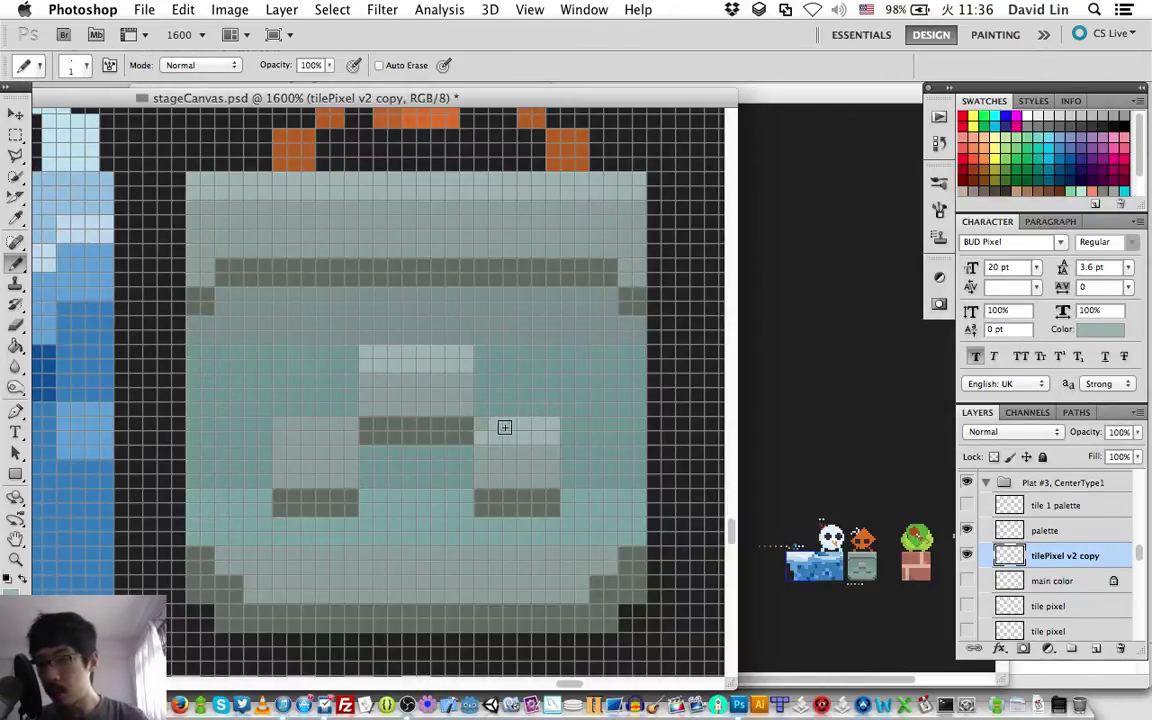
drag(311, 424, 323, 434)
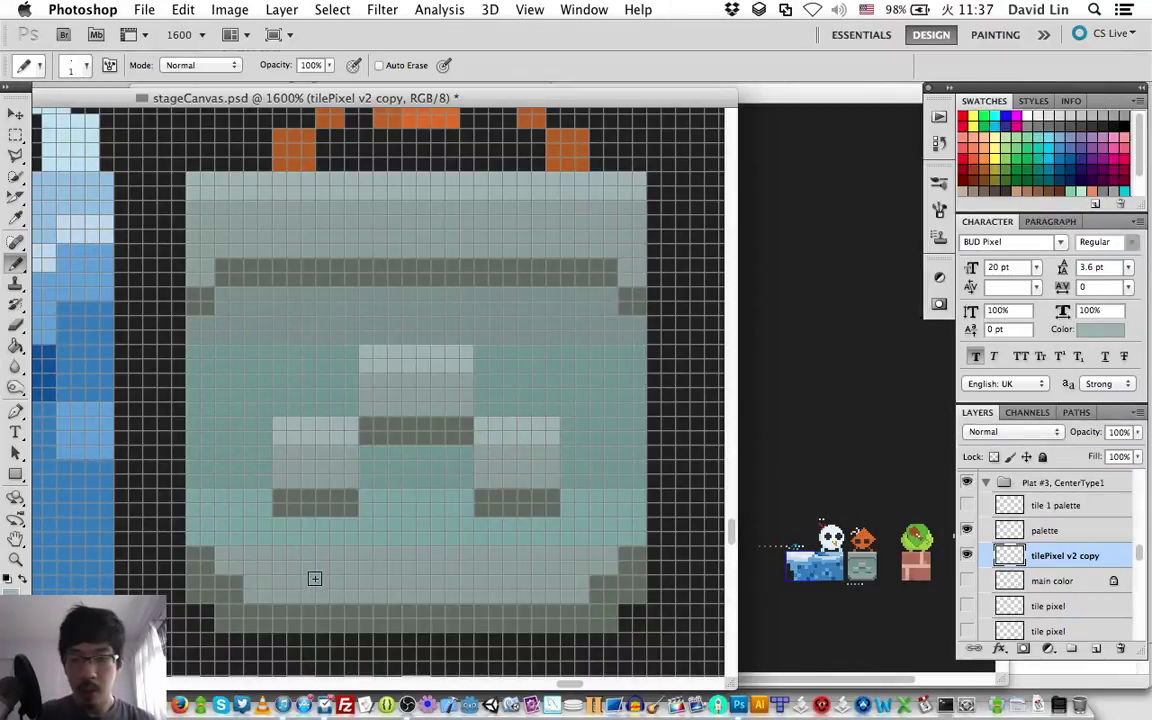
alt+click(186, 478)
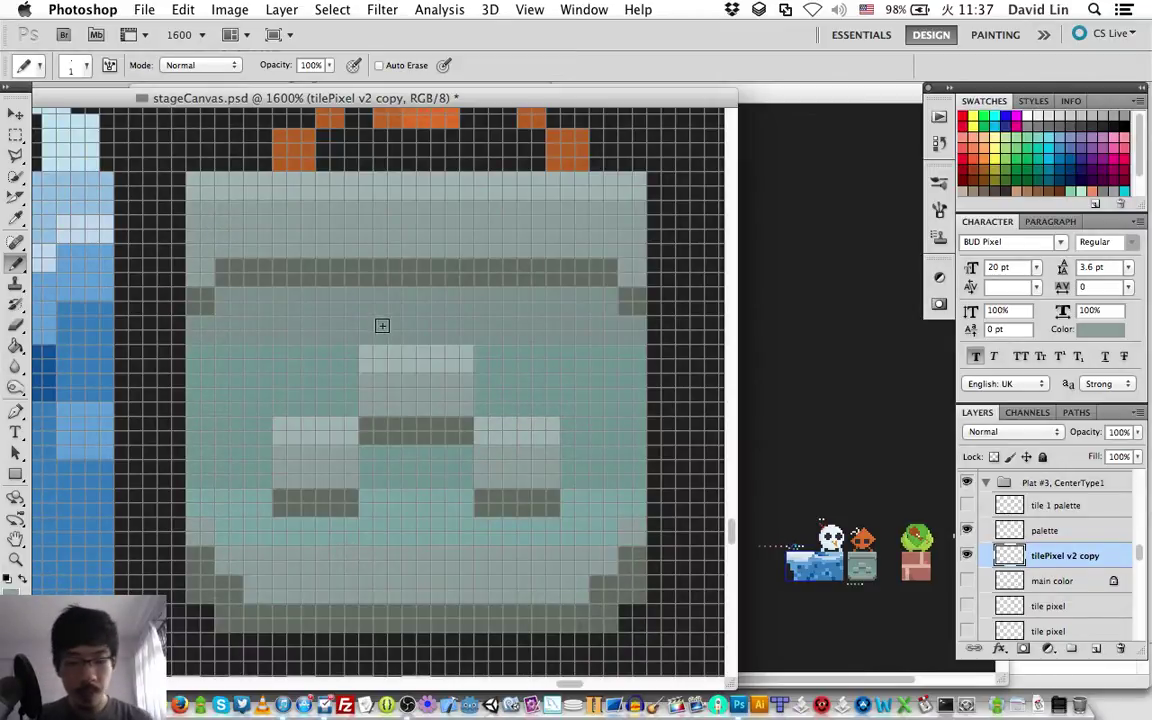
key(i)
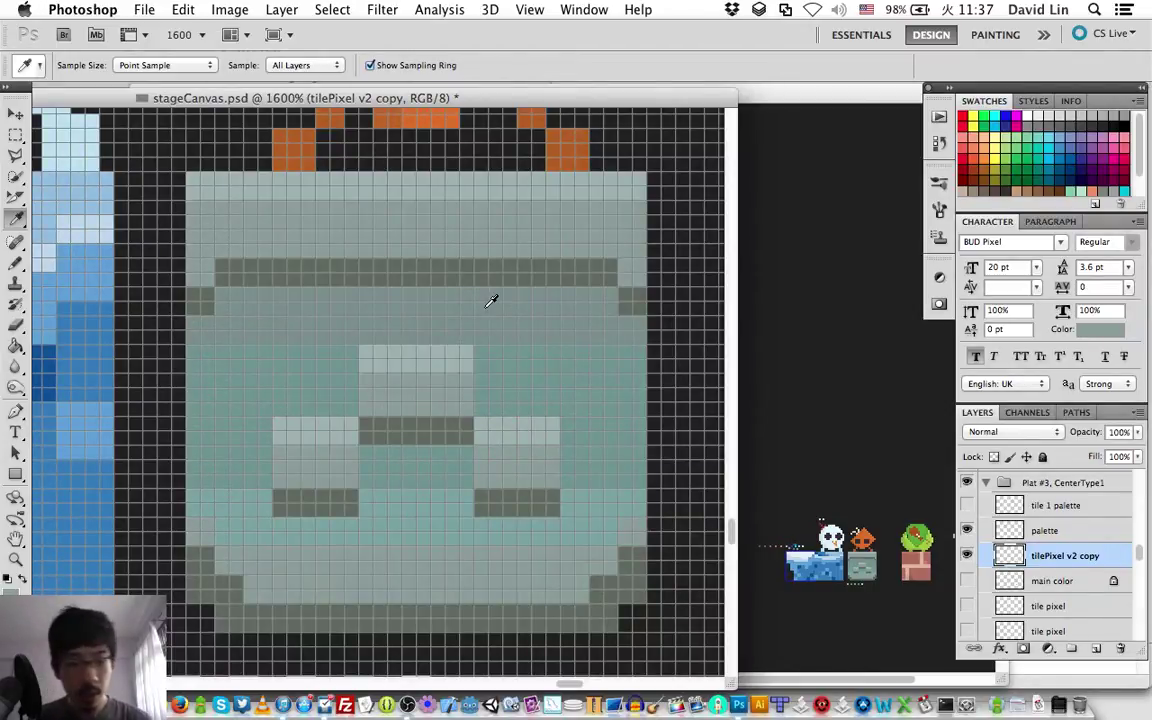
Step: Save, then paint plain grey over the pale top rows of the central and left blocks
key(super+s)
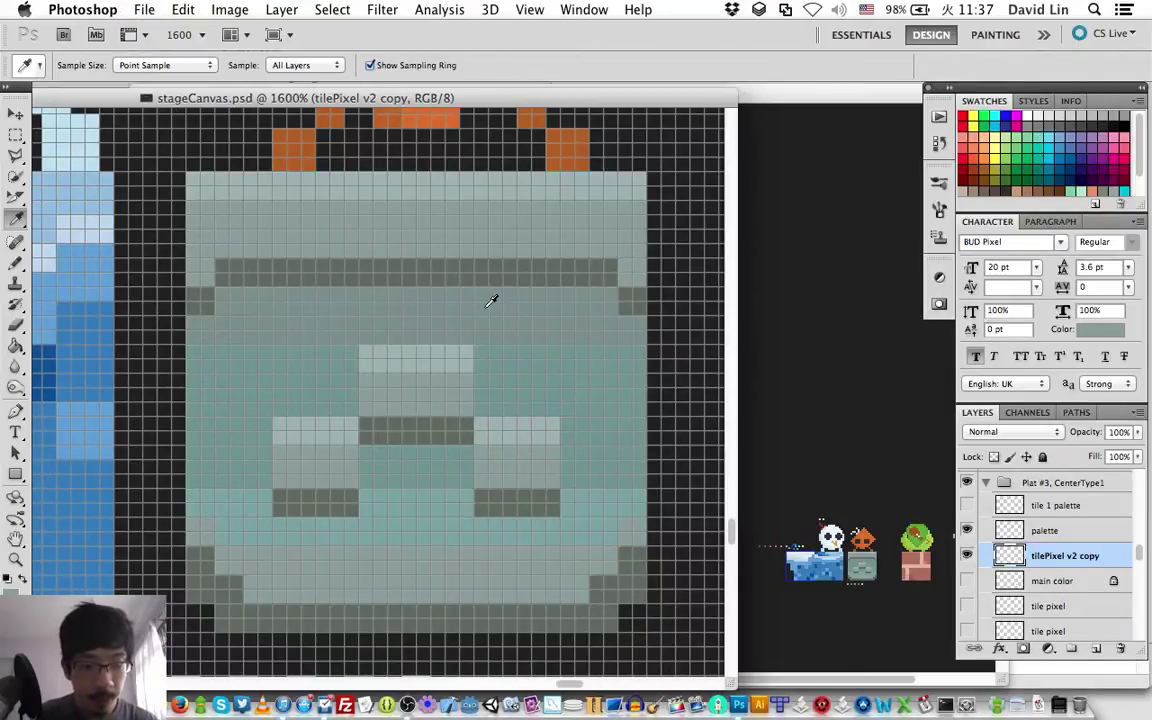
key(b)
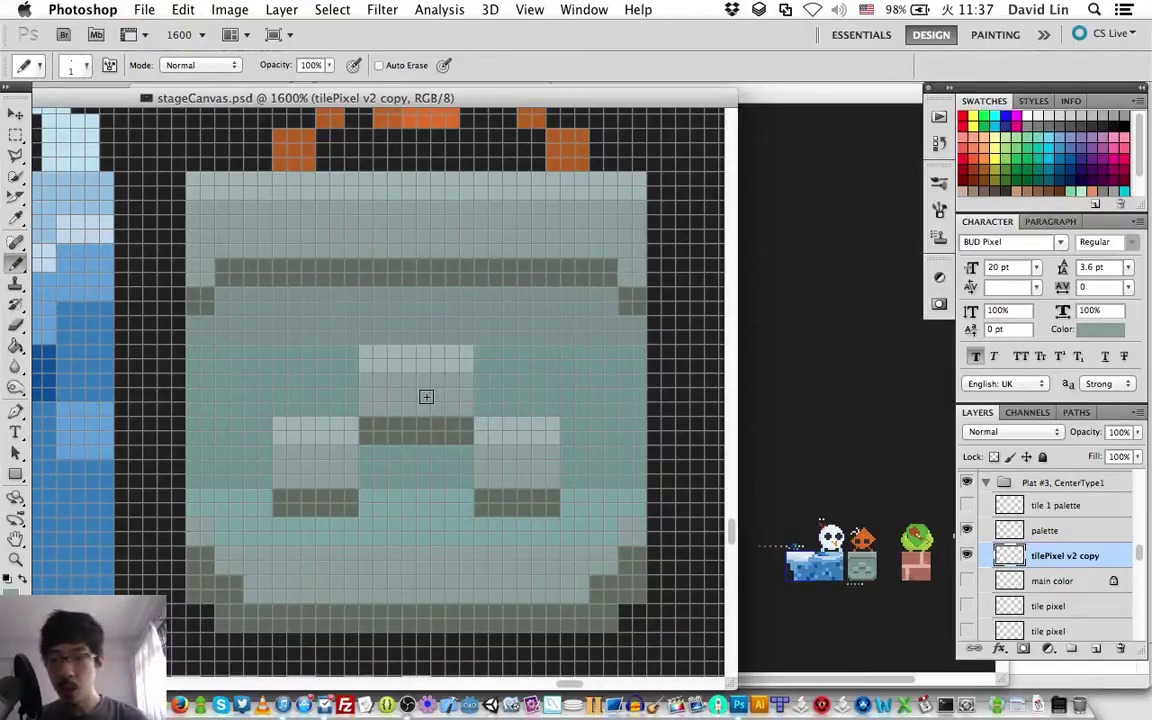
mouse_move(378, 366)
mouse_down()
mouse_move(460, 347)
mouse_move(465, 360)
mouse_up()
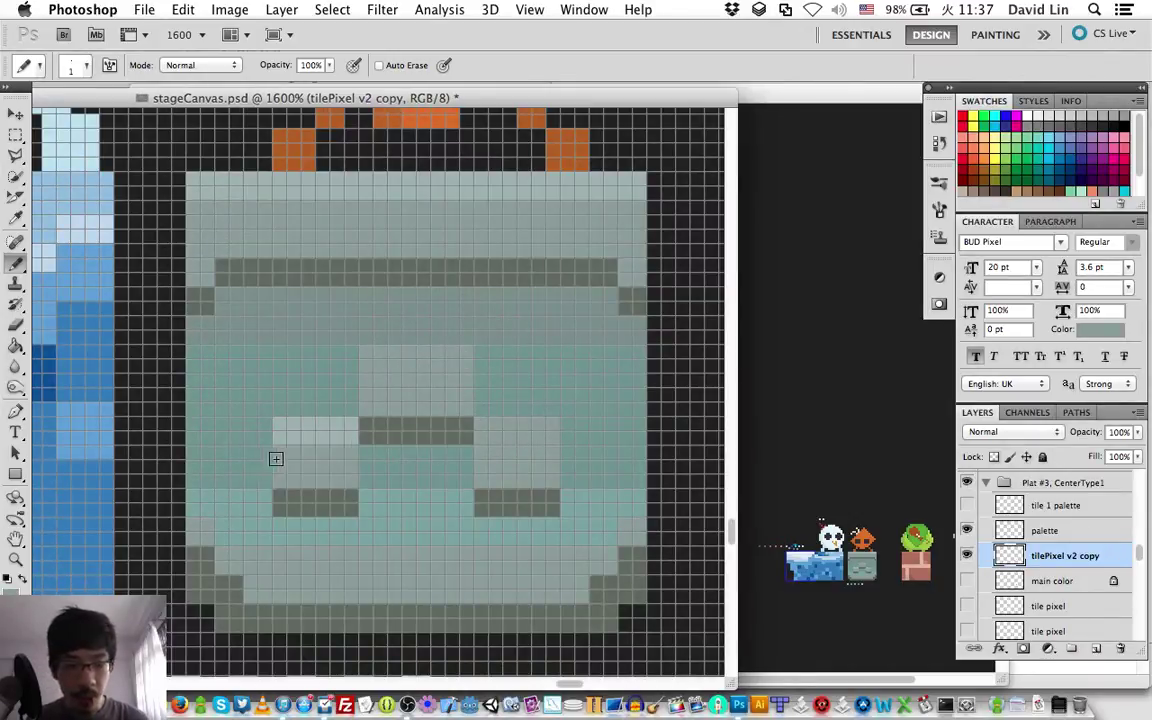
mouse_move(314, 429)
mouse_down()
mouse_move(340, 424)
mouse_move(319, 422)
mouse_up()
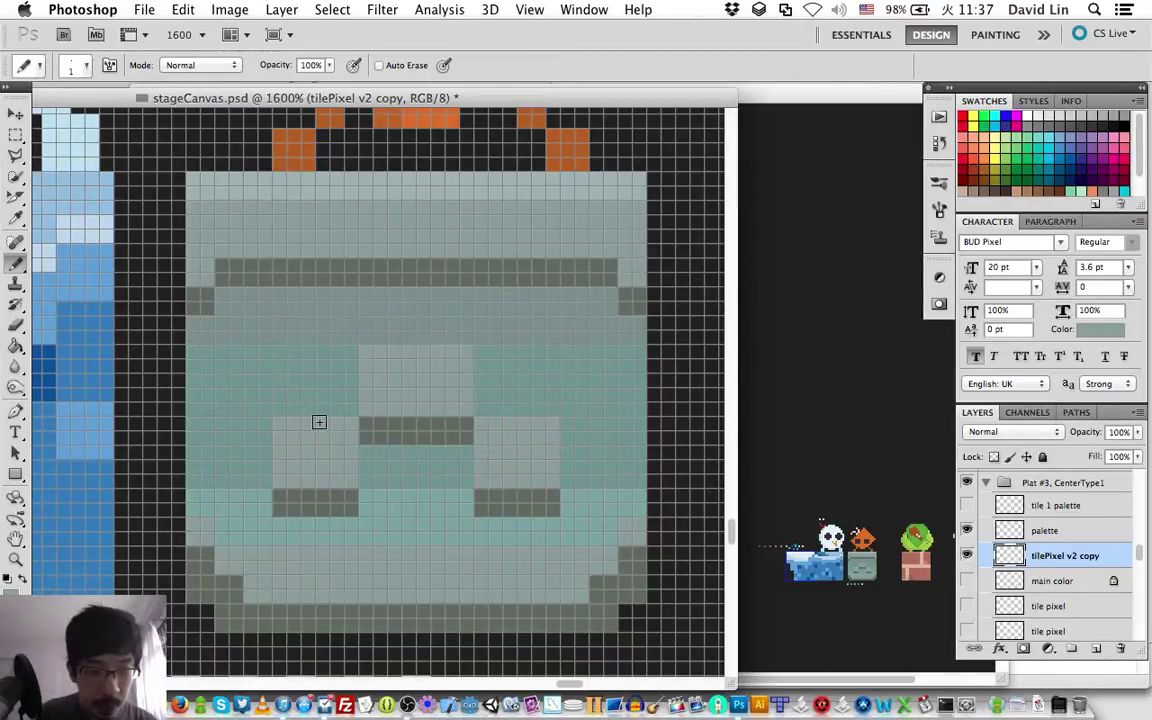